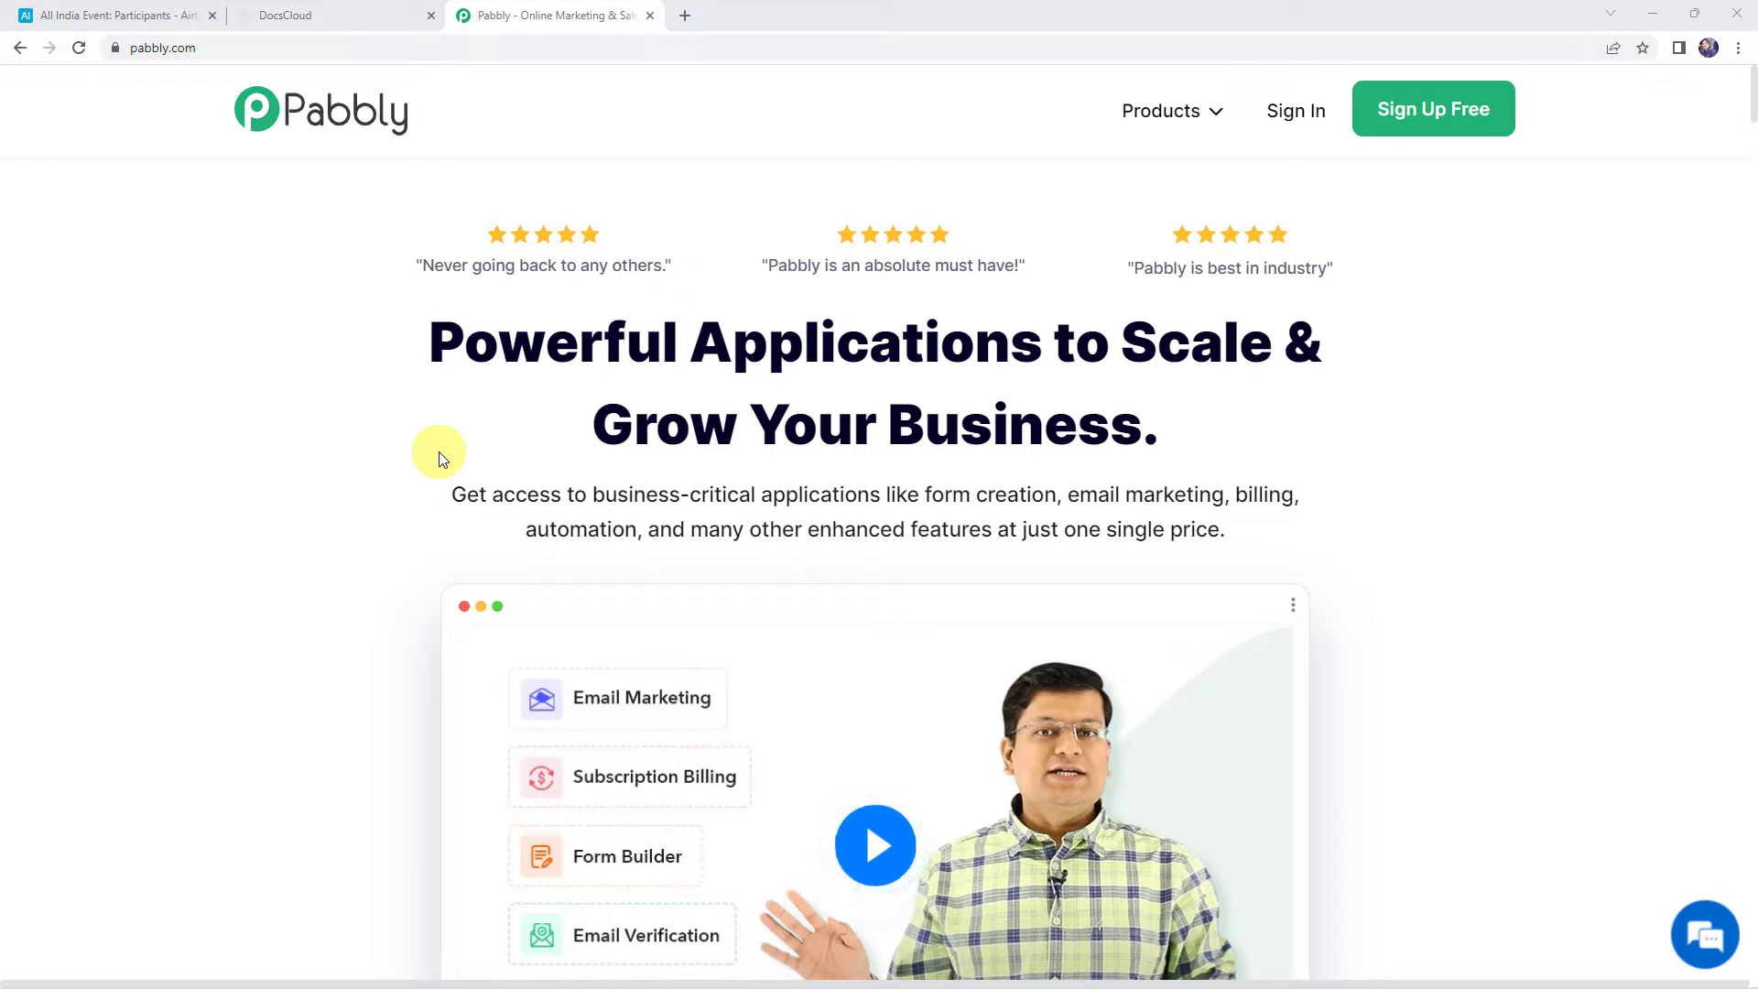
# Sign in to the Pabbly website and launch Pabbly Connect from the All Apps page
pyautogui.click(199, 48)
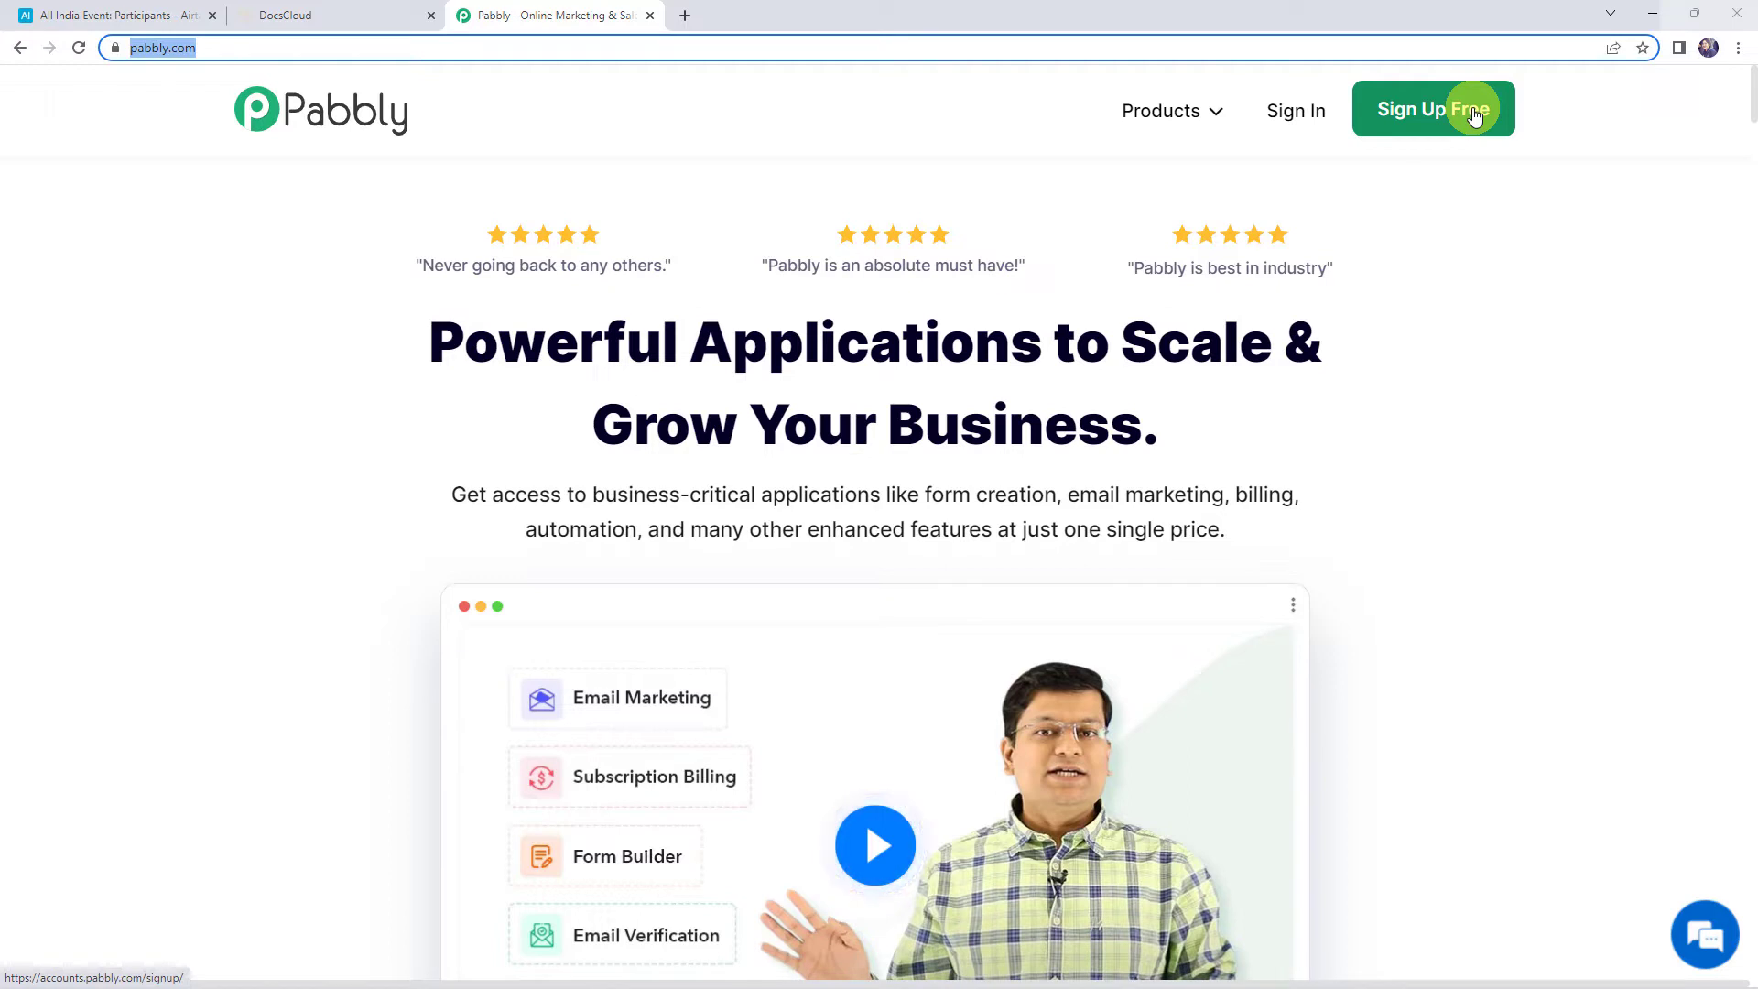
pyautogui.click(1297, 114)
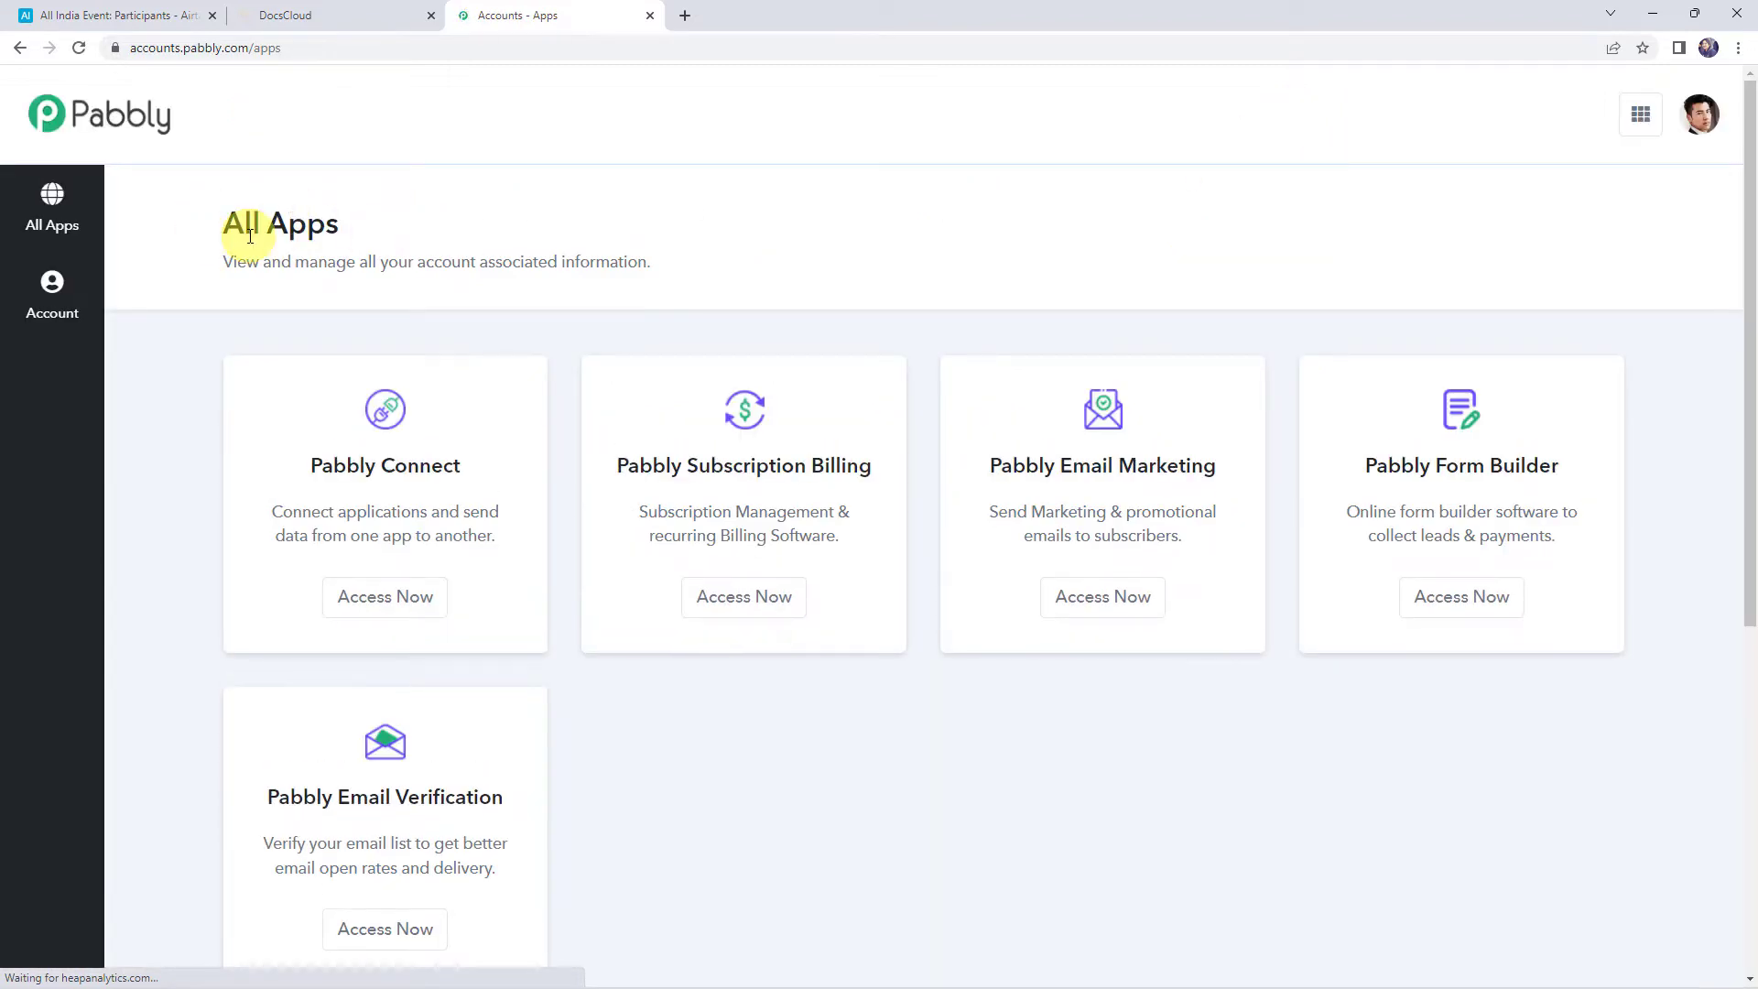
pyautogui.click(371, 596)
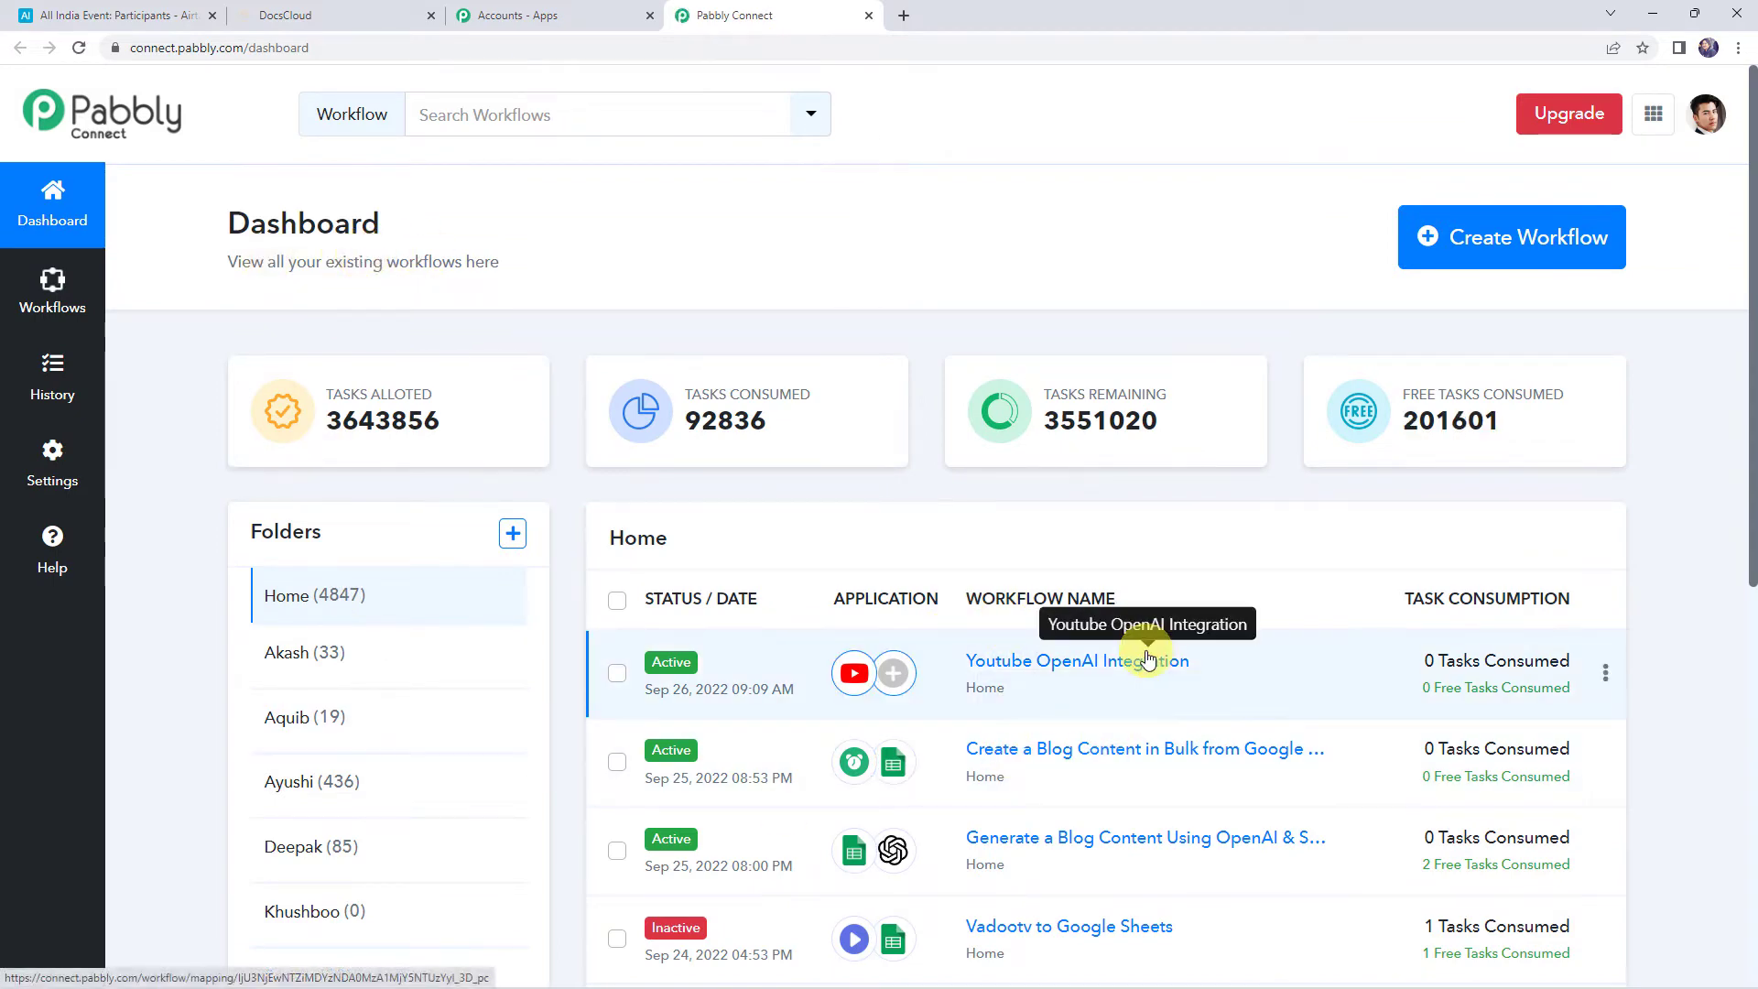
# Create a workflow named 'Generate DocsCloud Documents for Airtable Records' and collapse its trigger step
pyautogui.click(1481, 248)
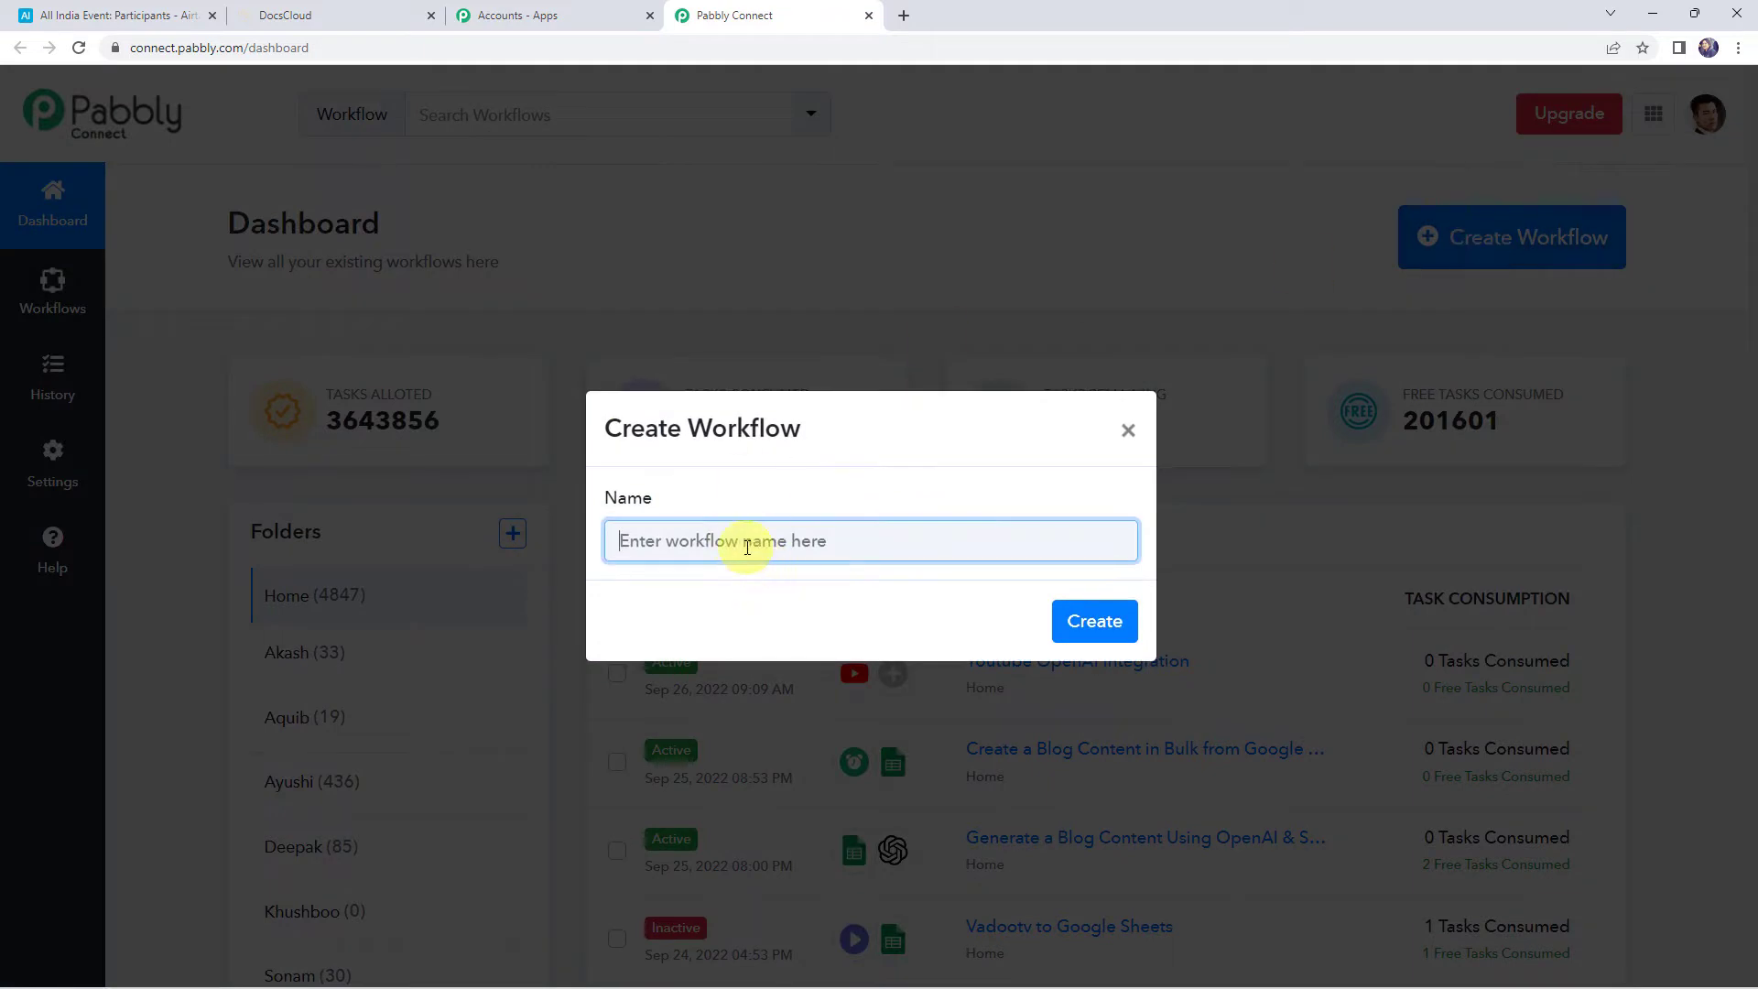
pyautogui.write('Generate DocsCloud Documents for Airtable Records')
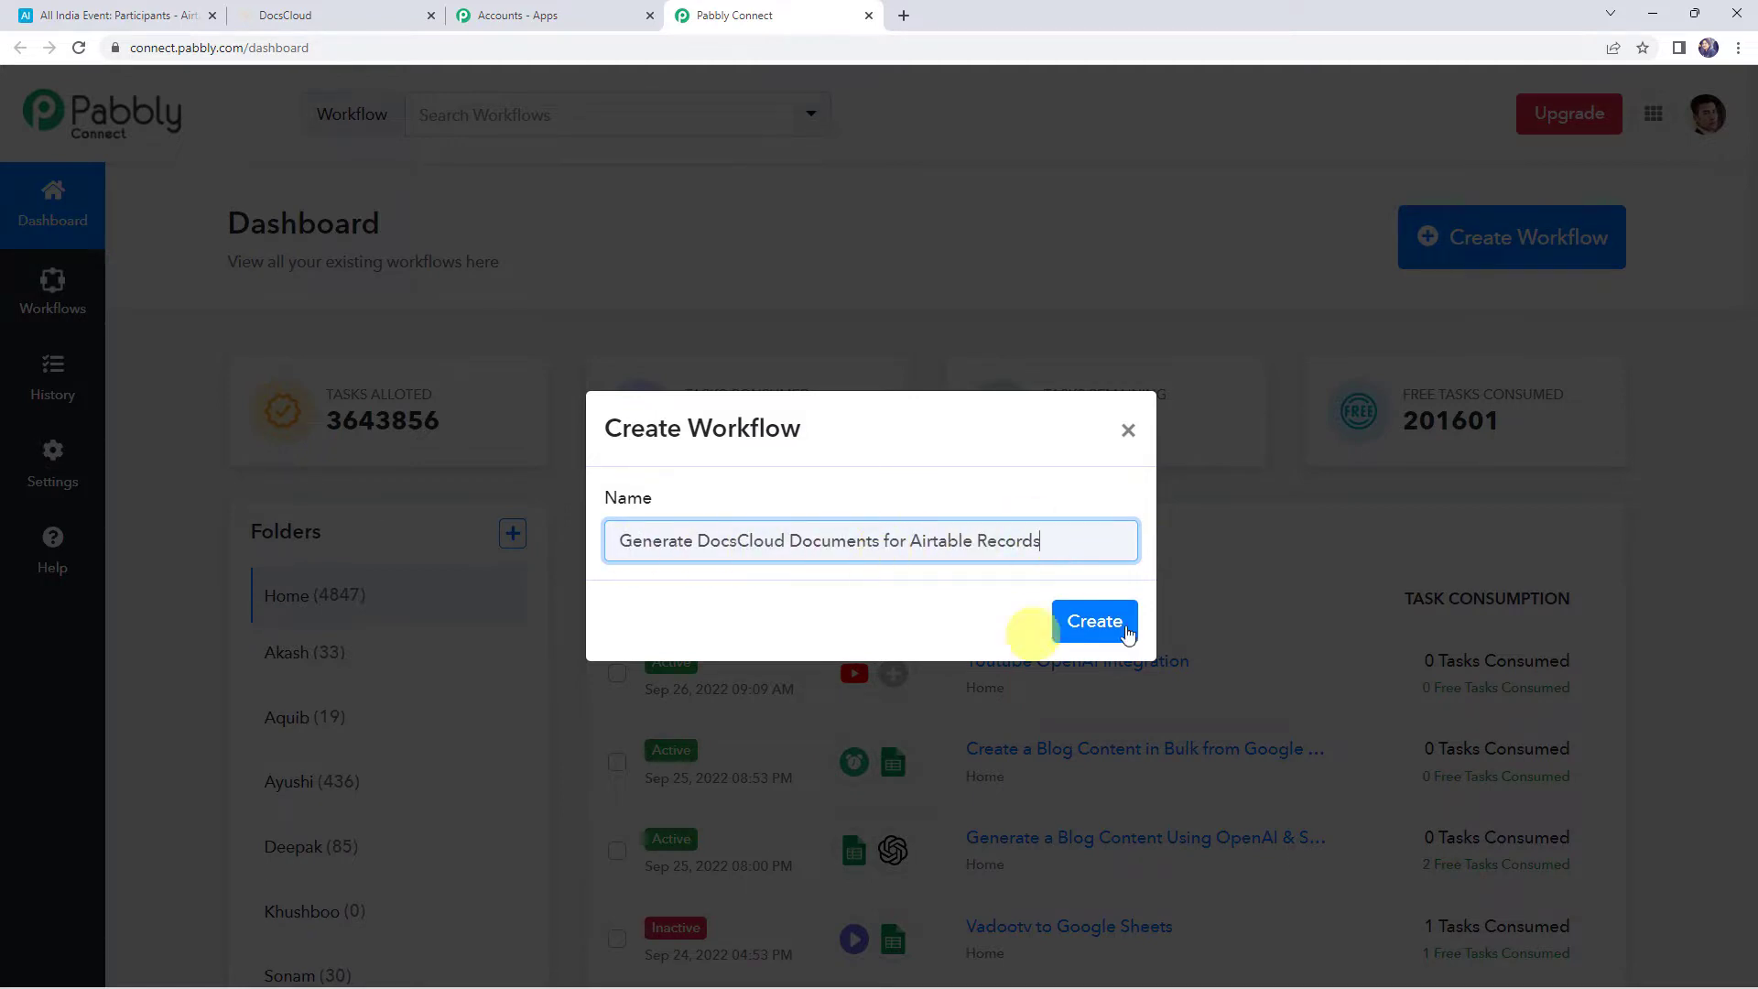
pyautogui.click(1097, 621)
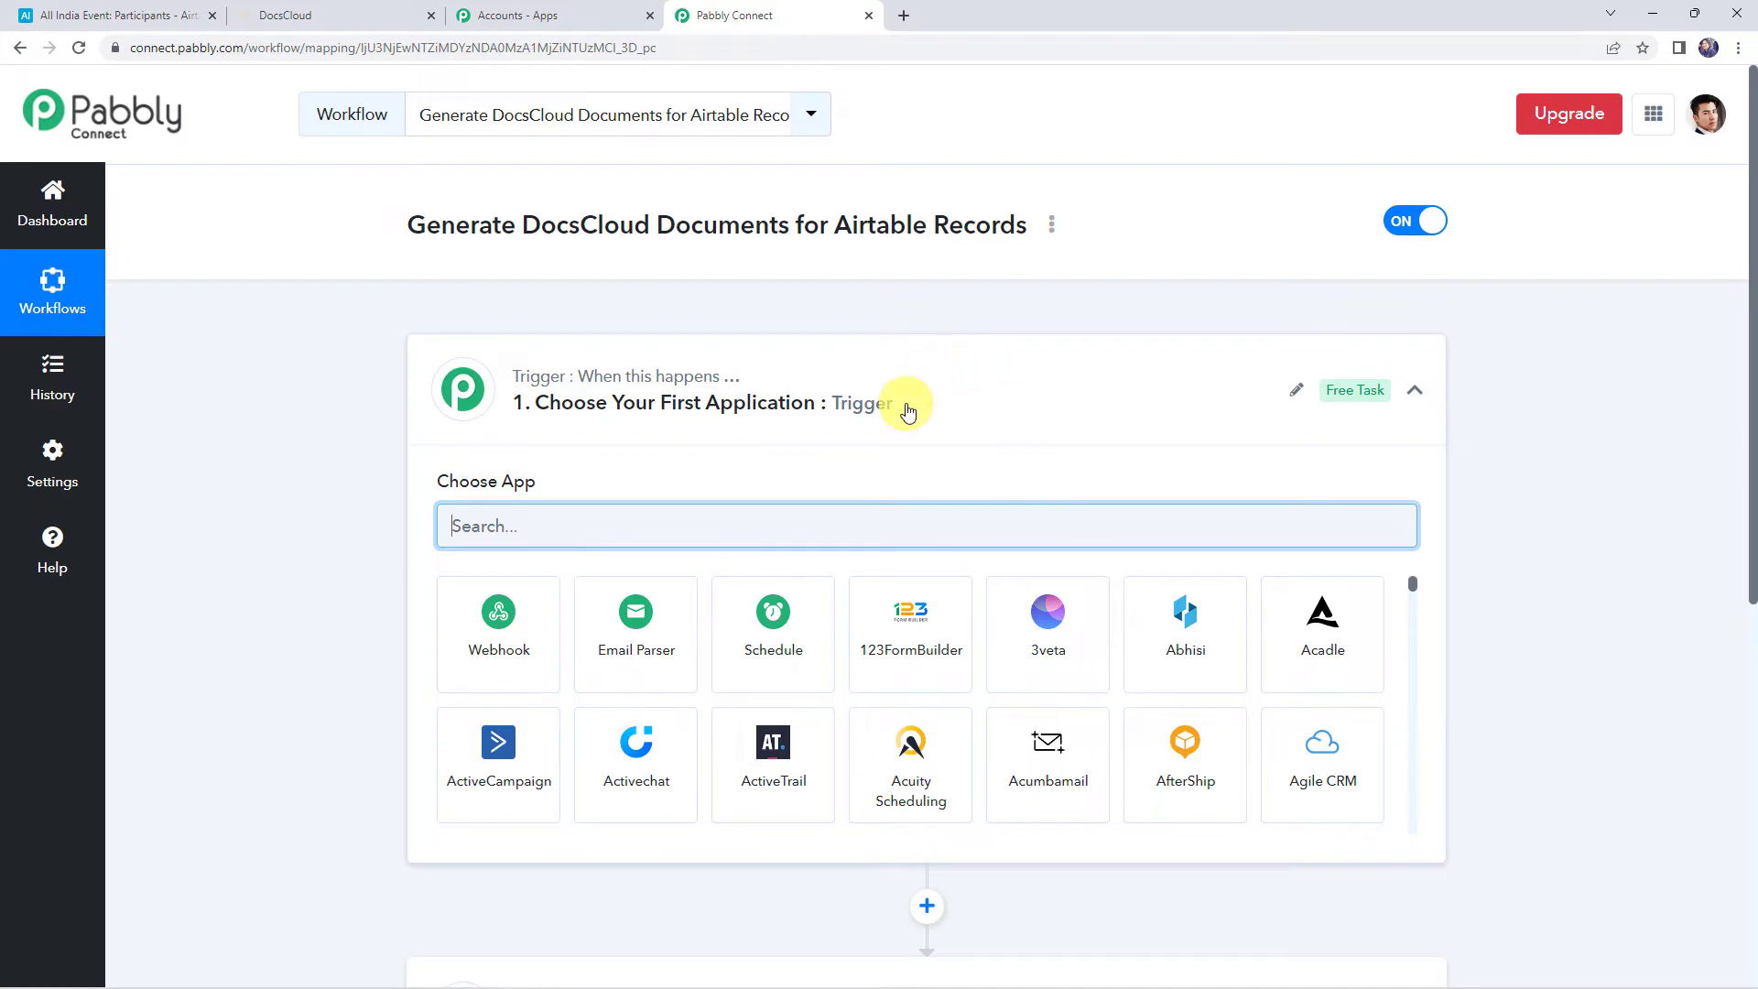
pyautogui.click(907, 412)
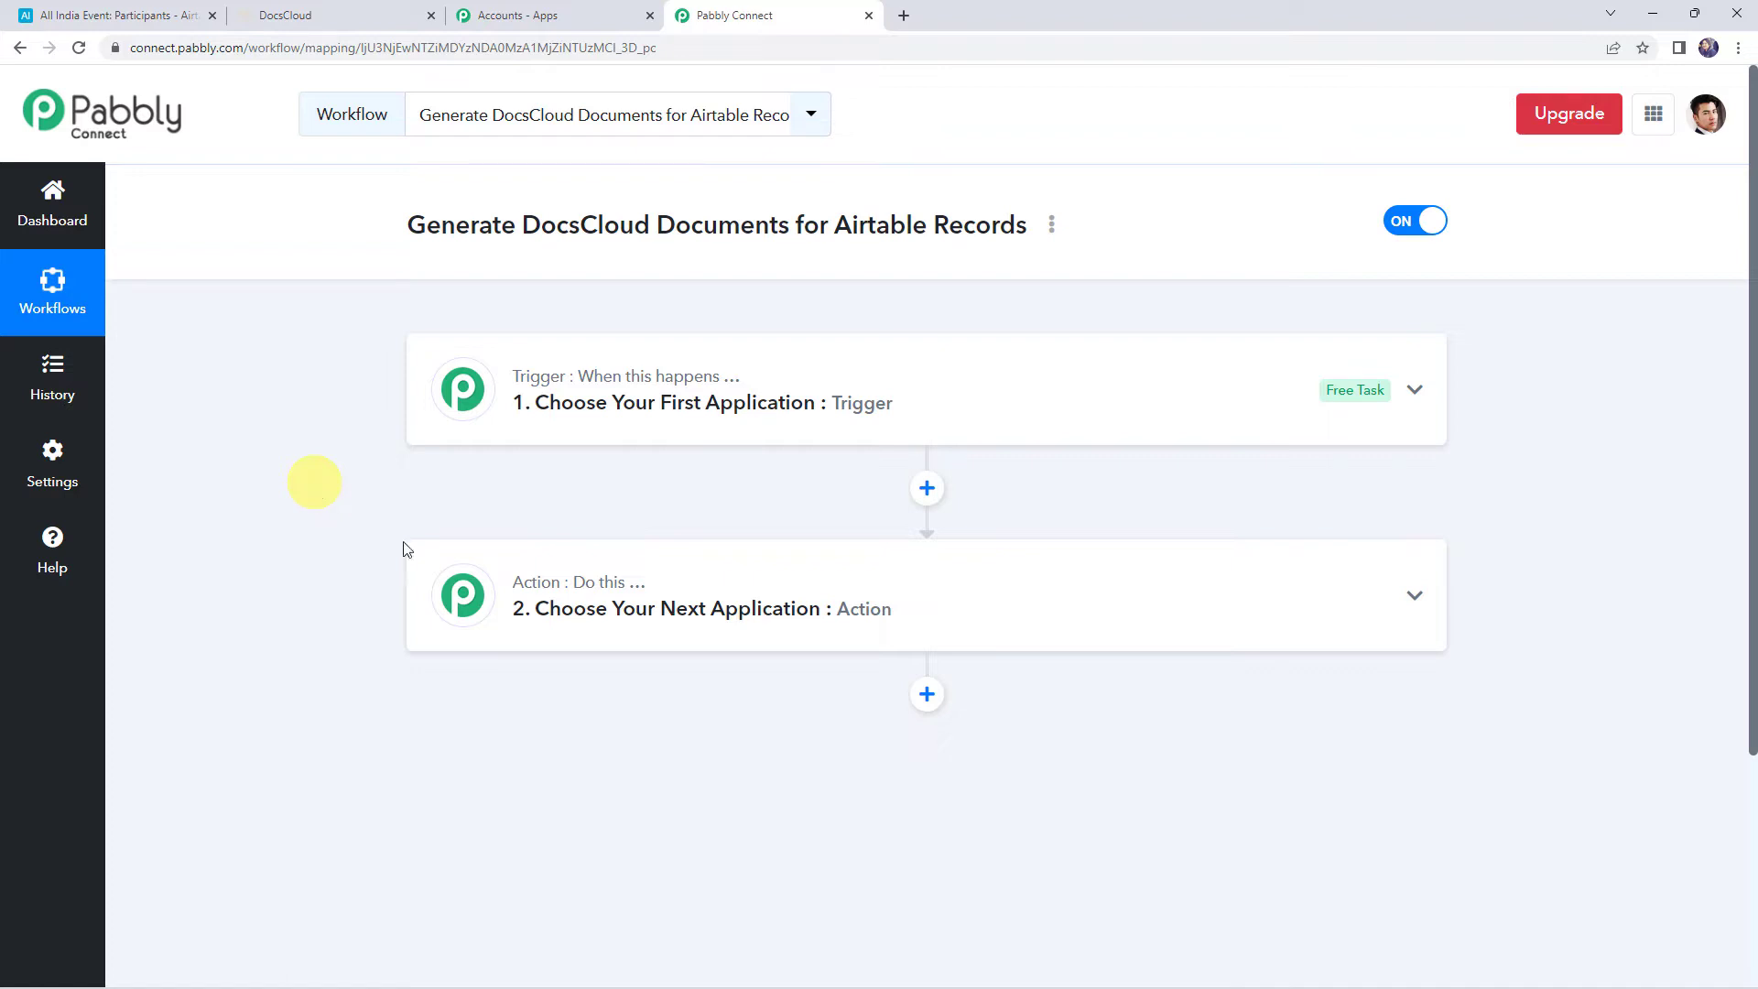
# Set the trigger app to Airtable with the New Record in View event
pyautogui.click(895, 403)
pyautogui.click(650, 531)
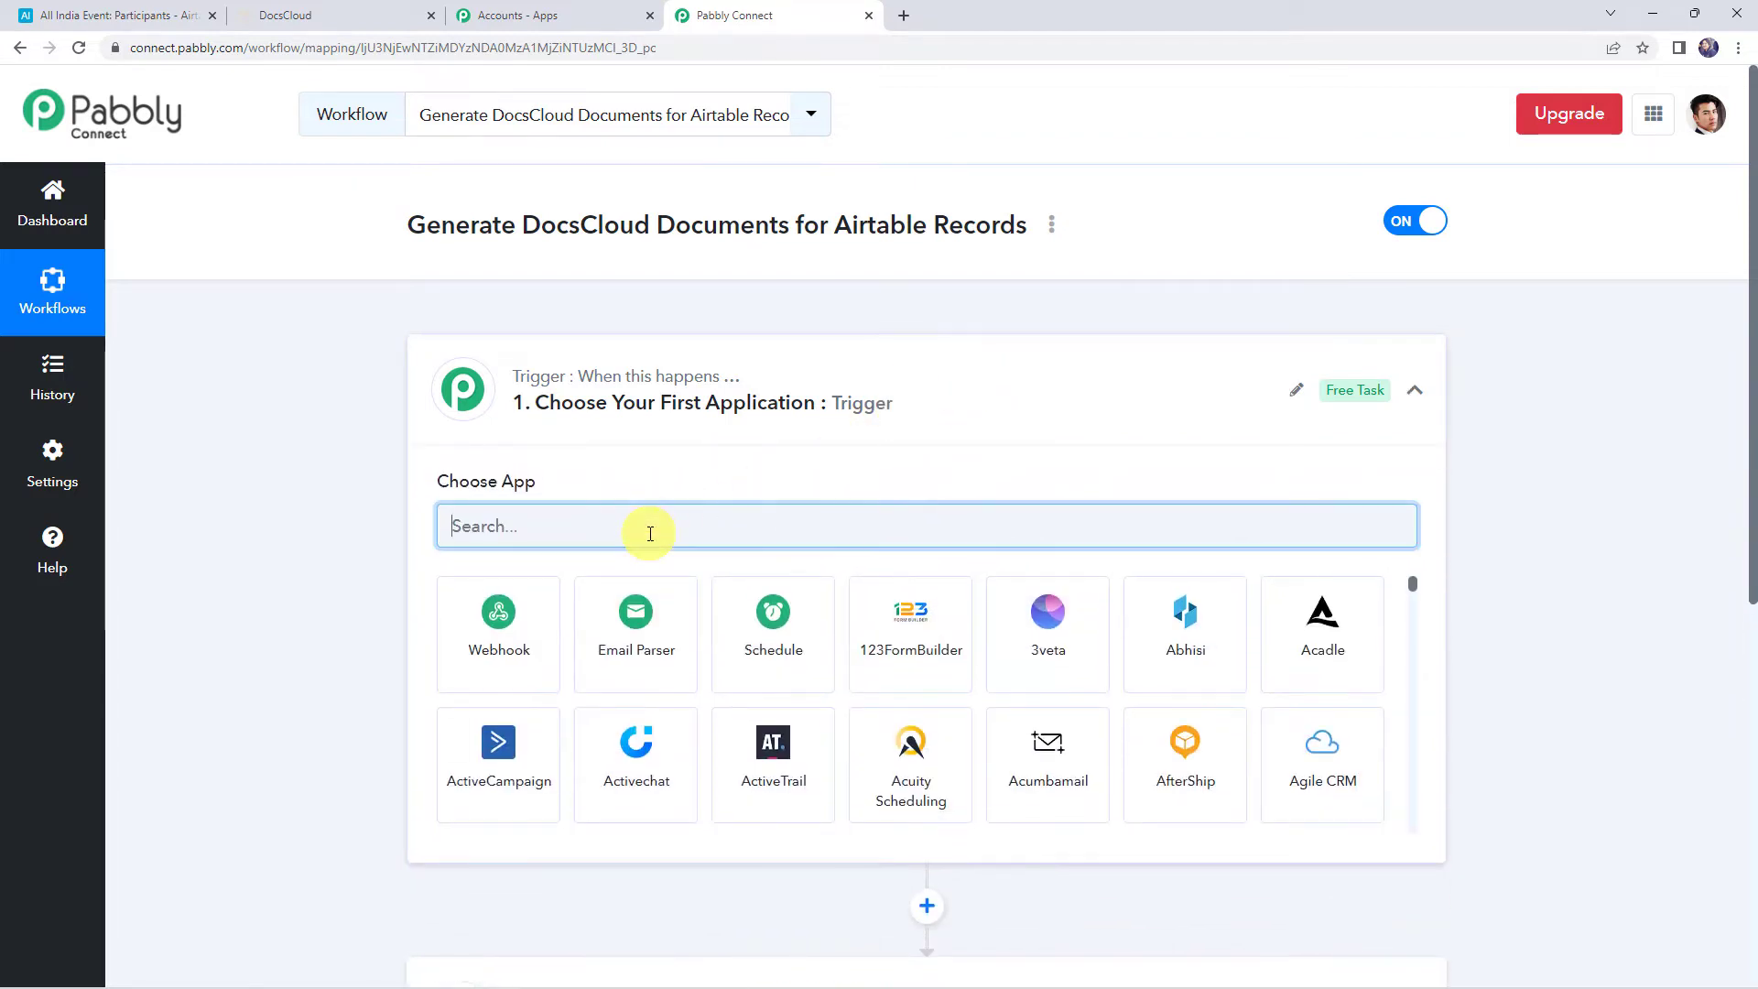
pyautogui.write('airtab')
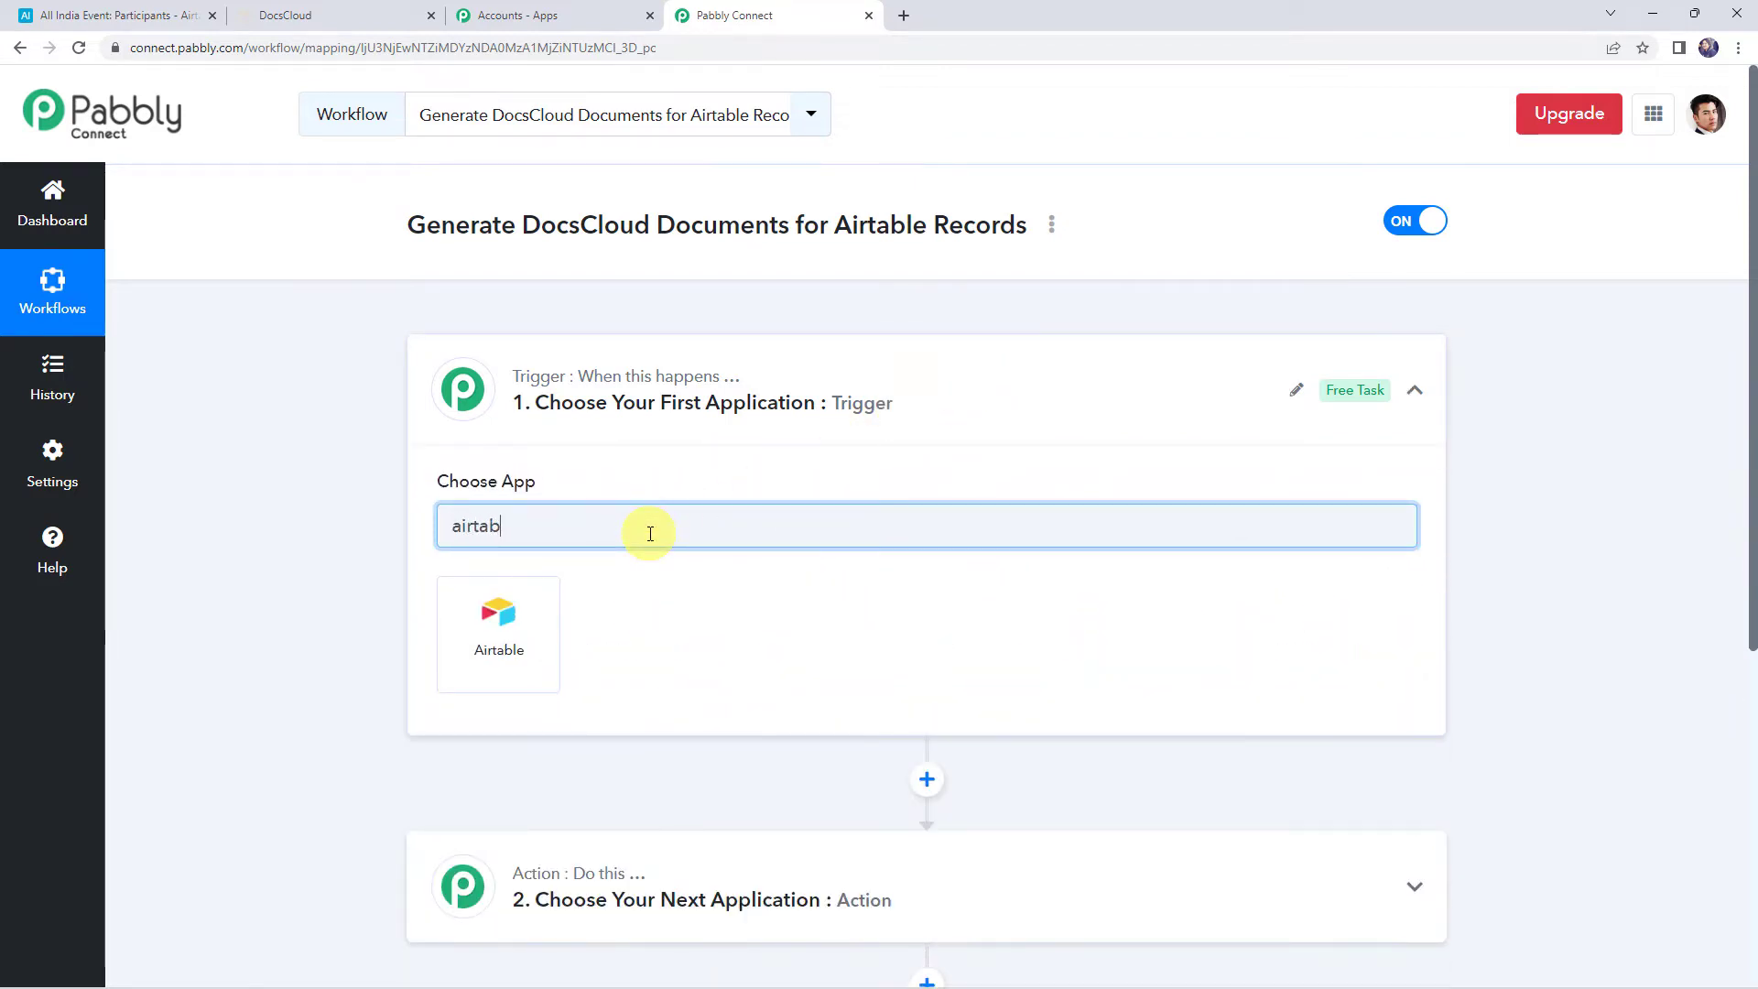
pyautogui.click(507, 677)
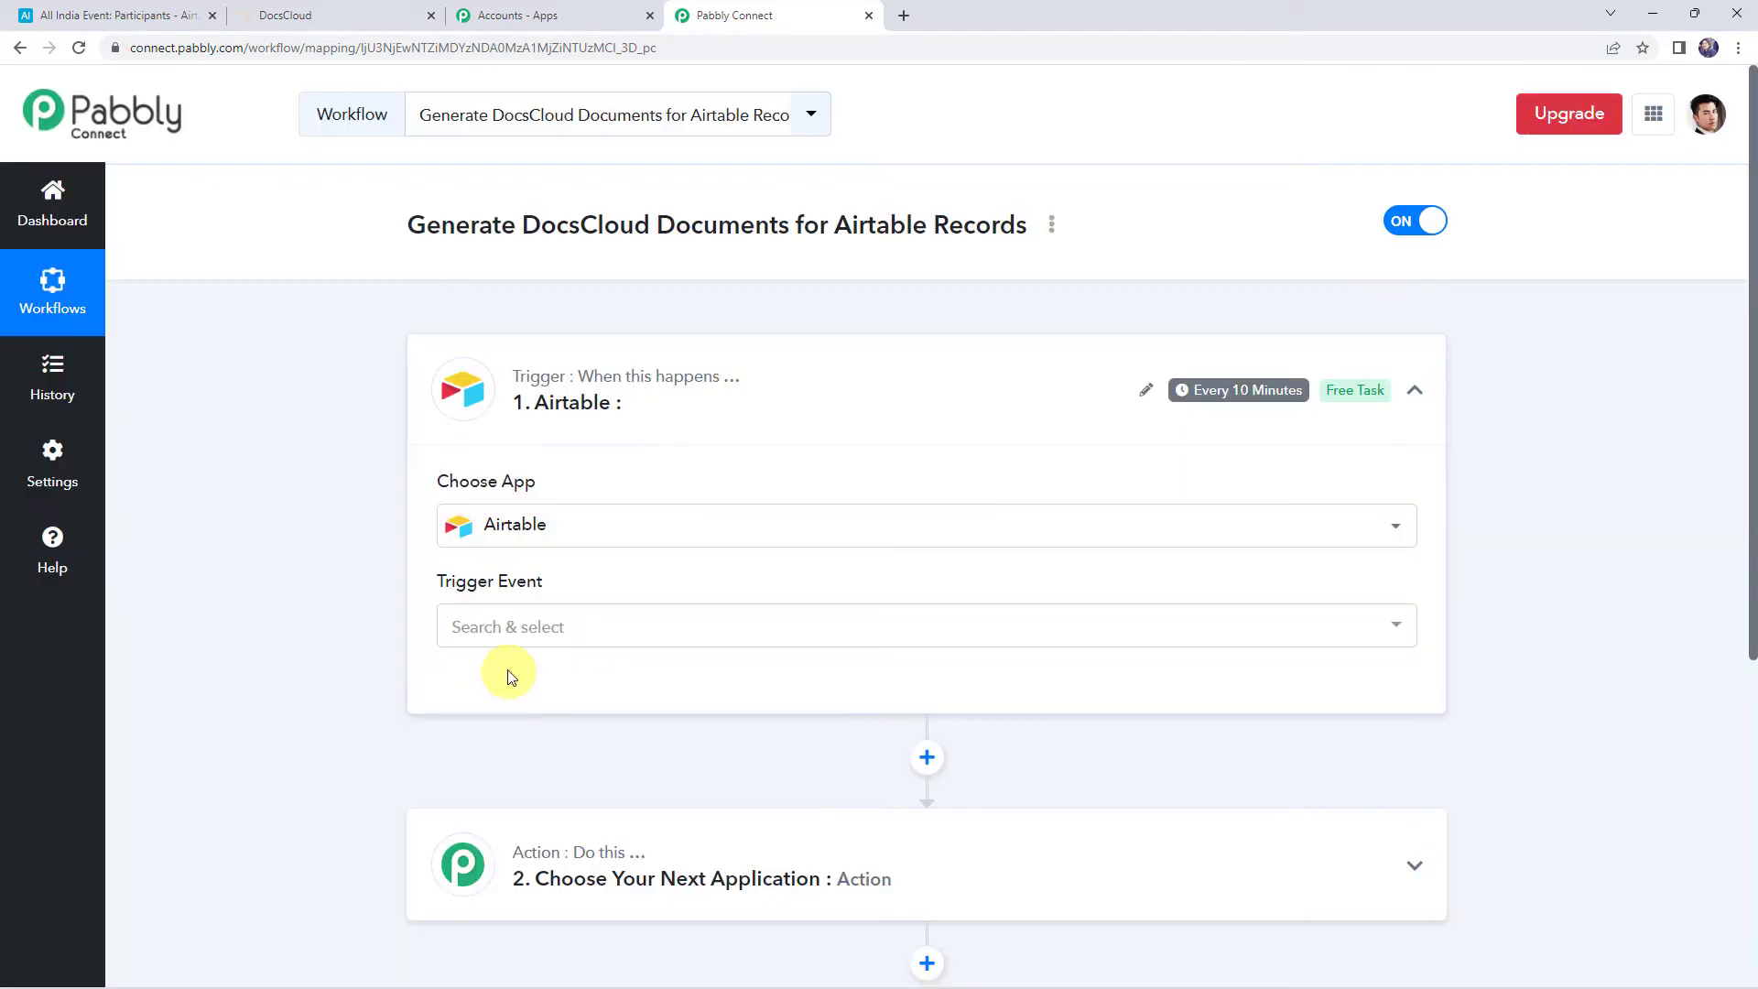
pyautogui.click(510, 628)
pyautogui.click(519, 807)
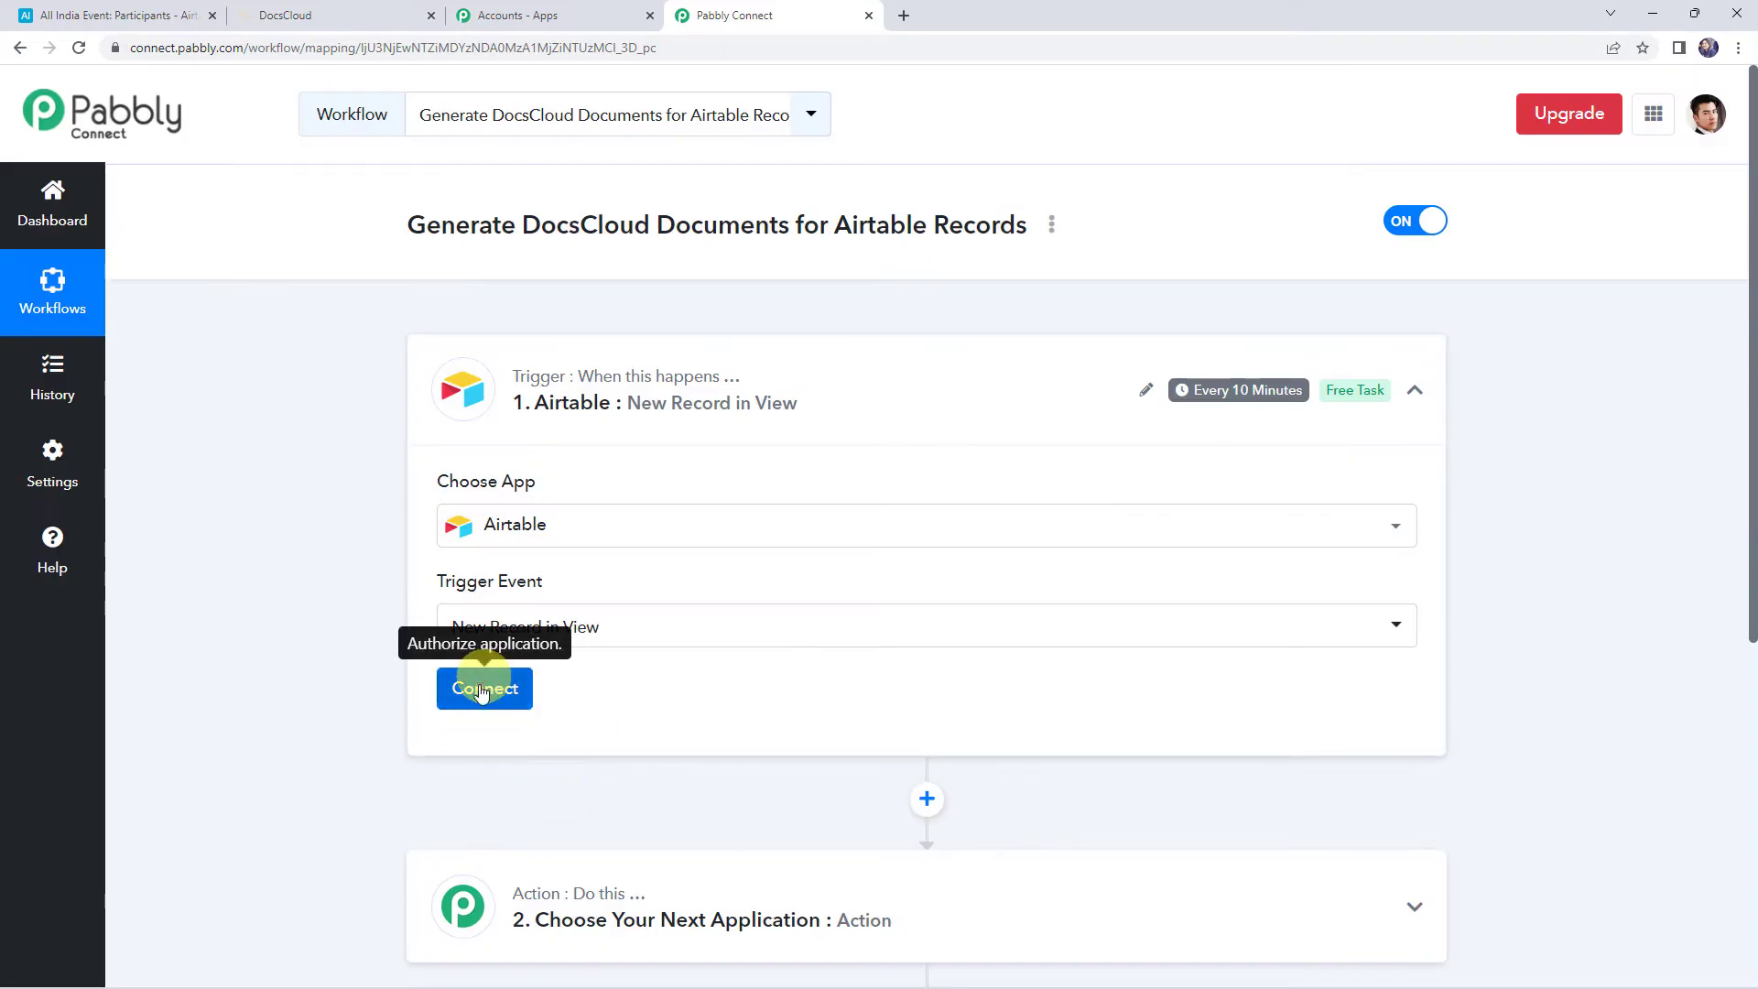
# Add a new Airtable connection using the API key copied from Airtable's Account page as its token
pyautogui.click(482, 694)
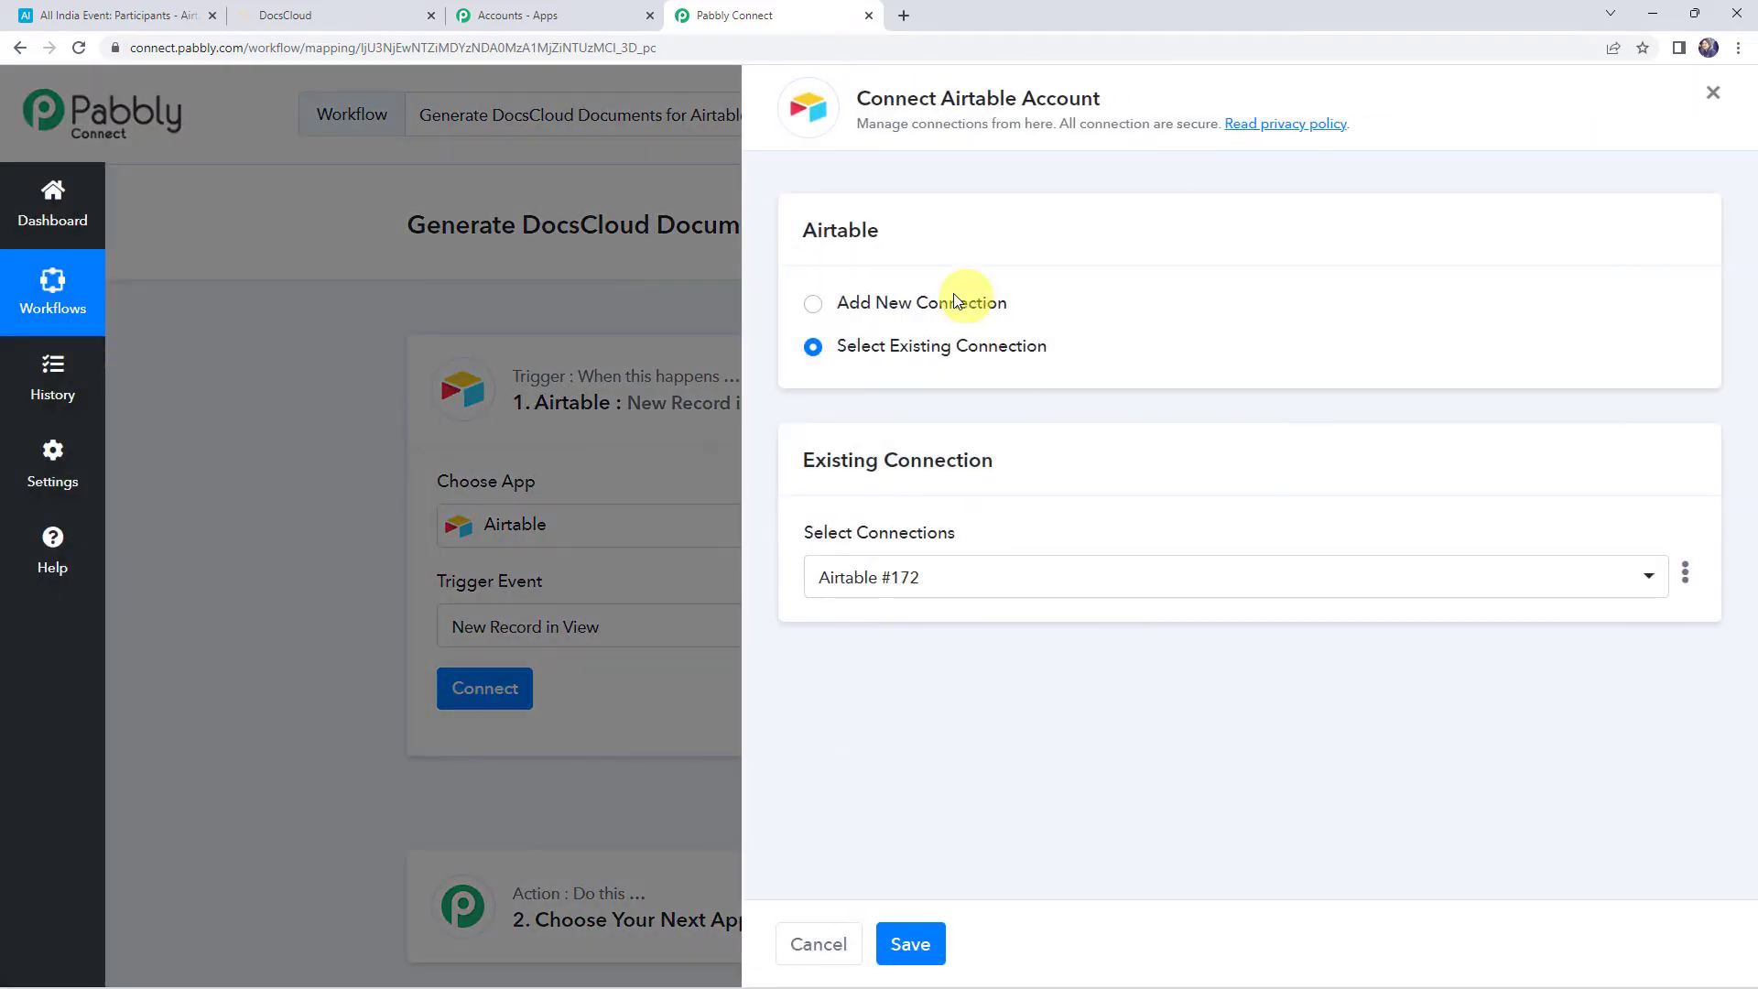
pyautogui.click(911, 306)
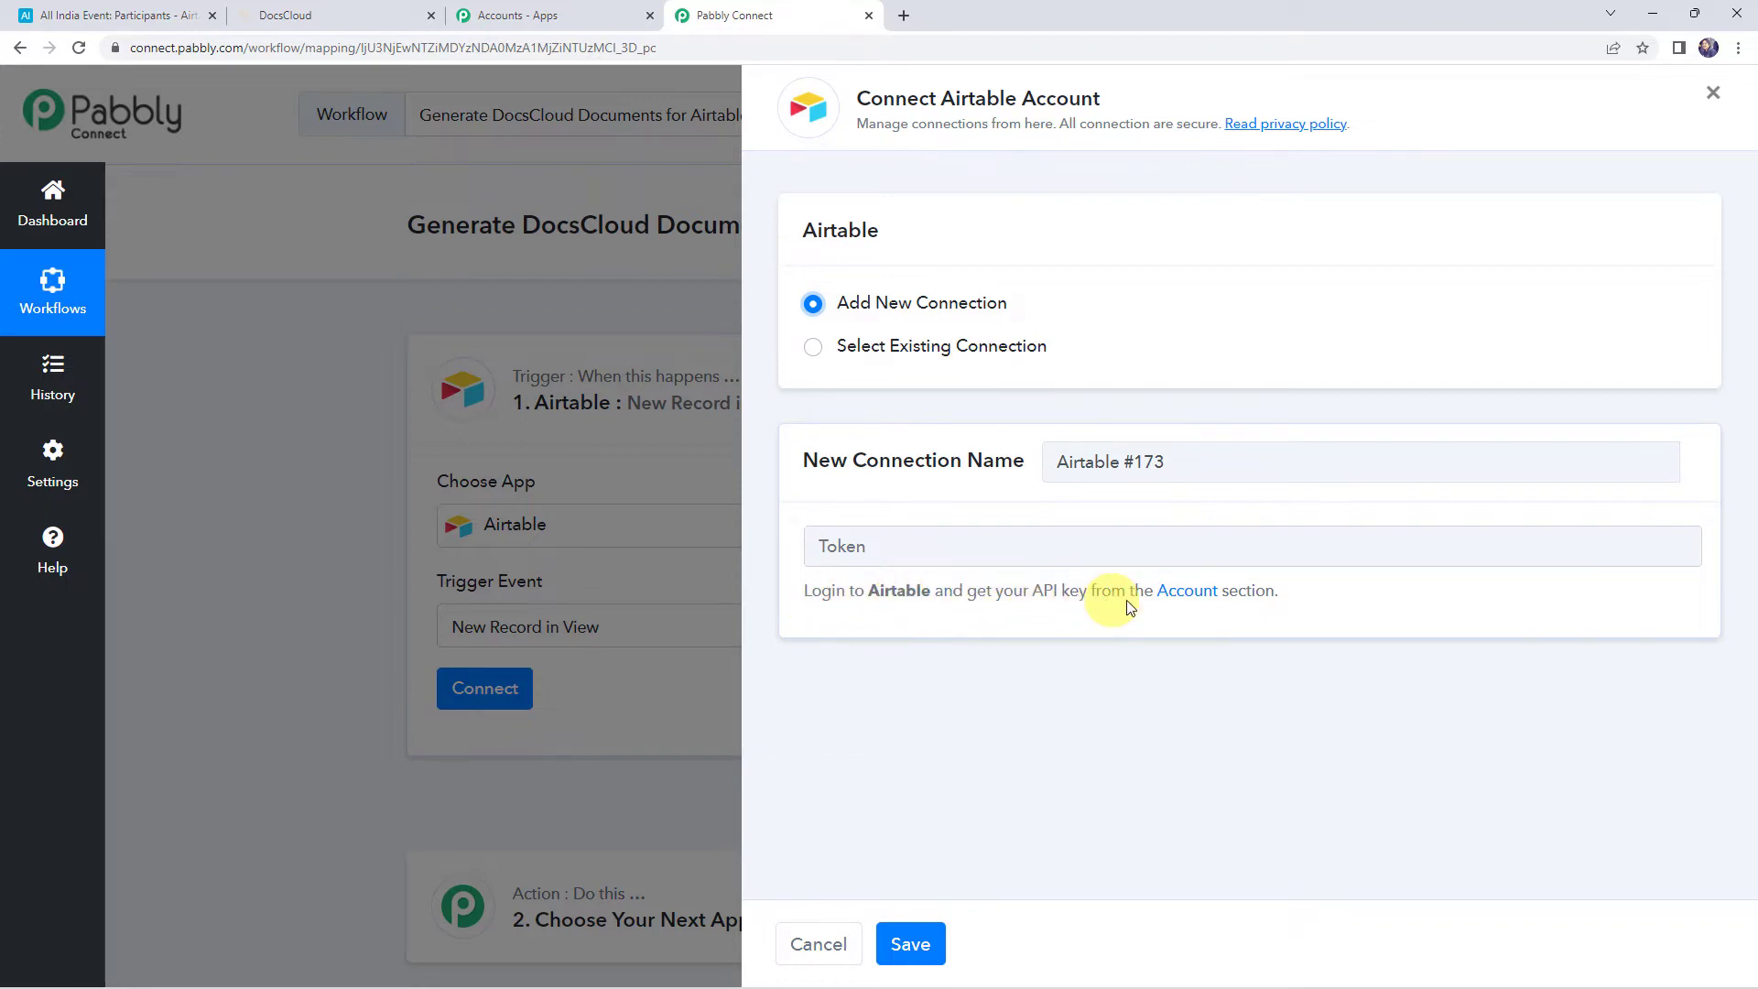
pyautogui.click(1179, 593)
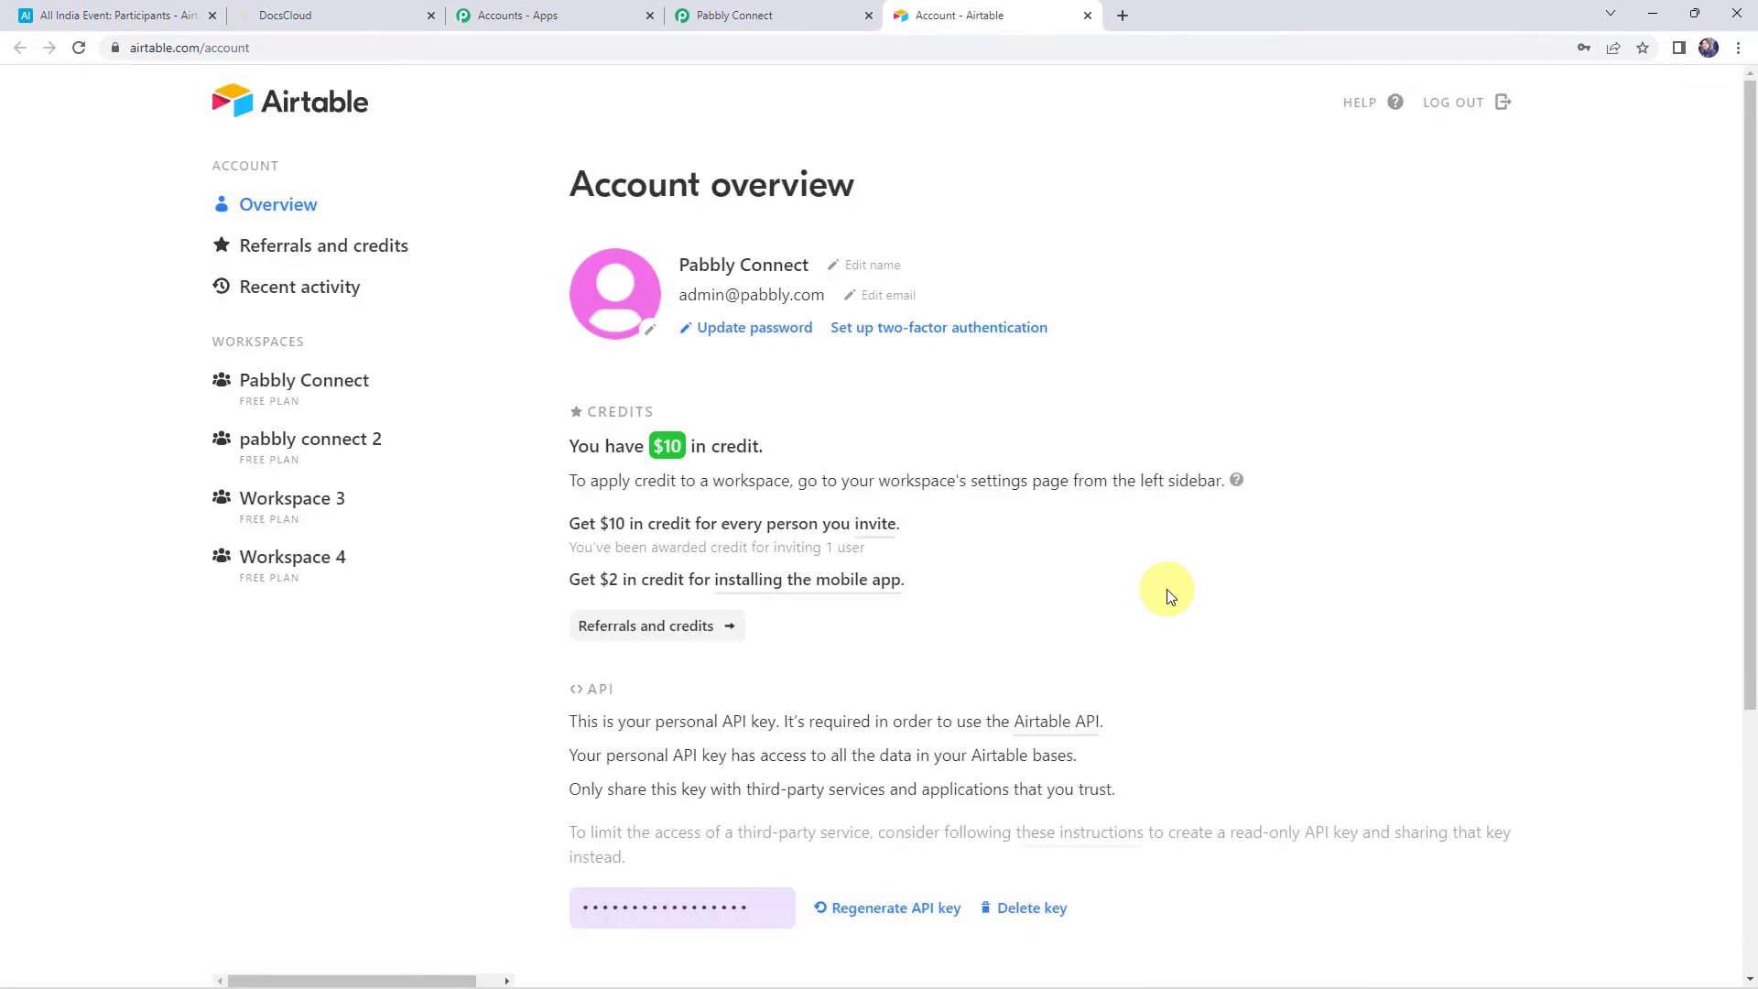
pyautogui.scroll(-3, 910, 628)
pyautogui.click(660, 630)
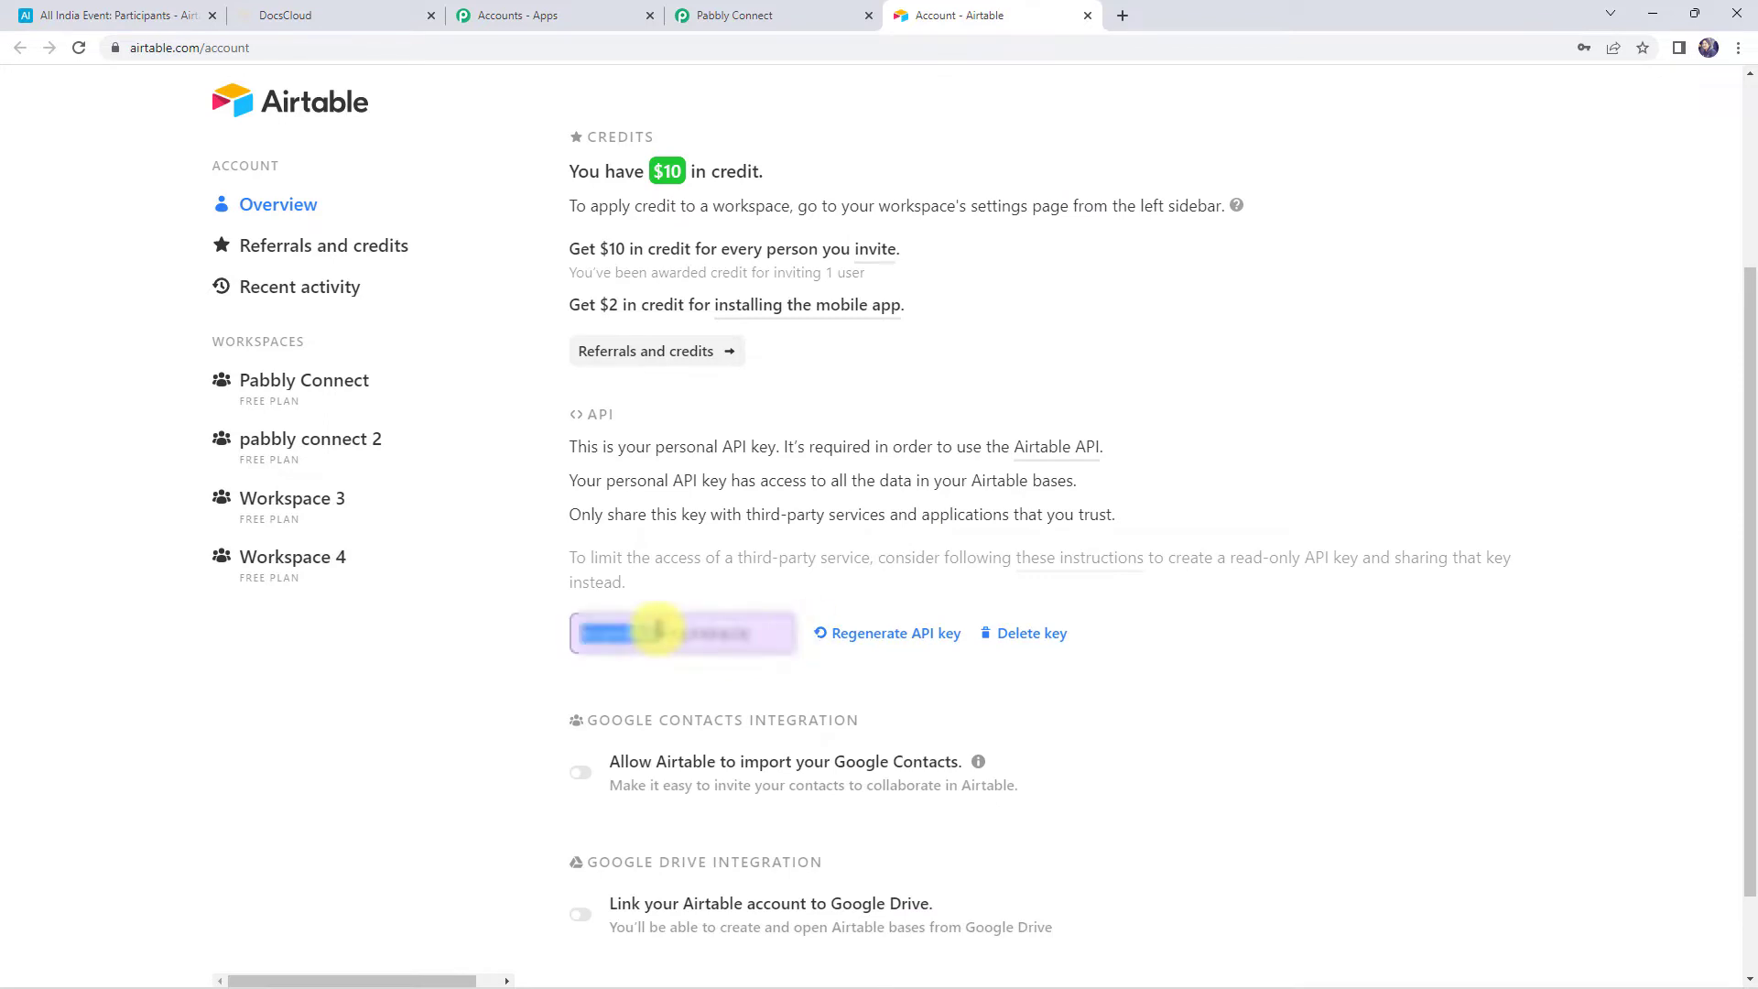
pyautogui.moveTo(659, 630); pyautogui.dragTo(709, 630)
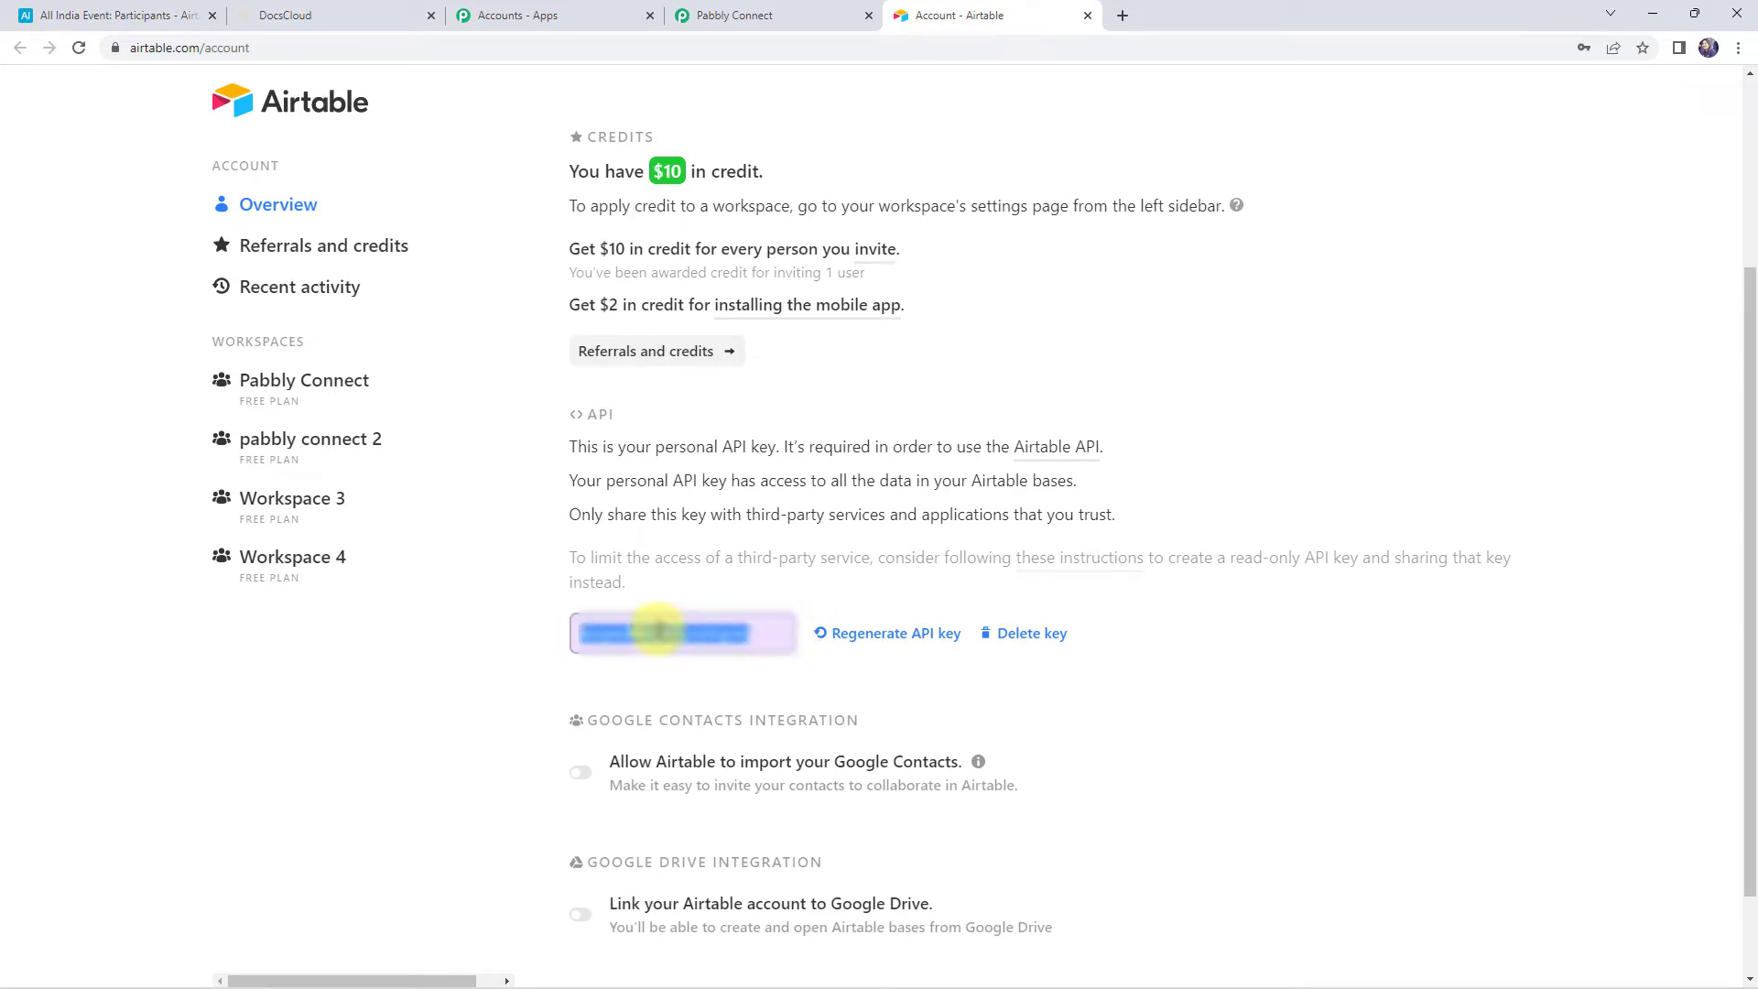
pyautogui.click(781, 9)
pyautogui.click(856, 539)
pyautogui.hotkey('ctrl', 'v')
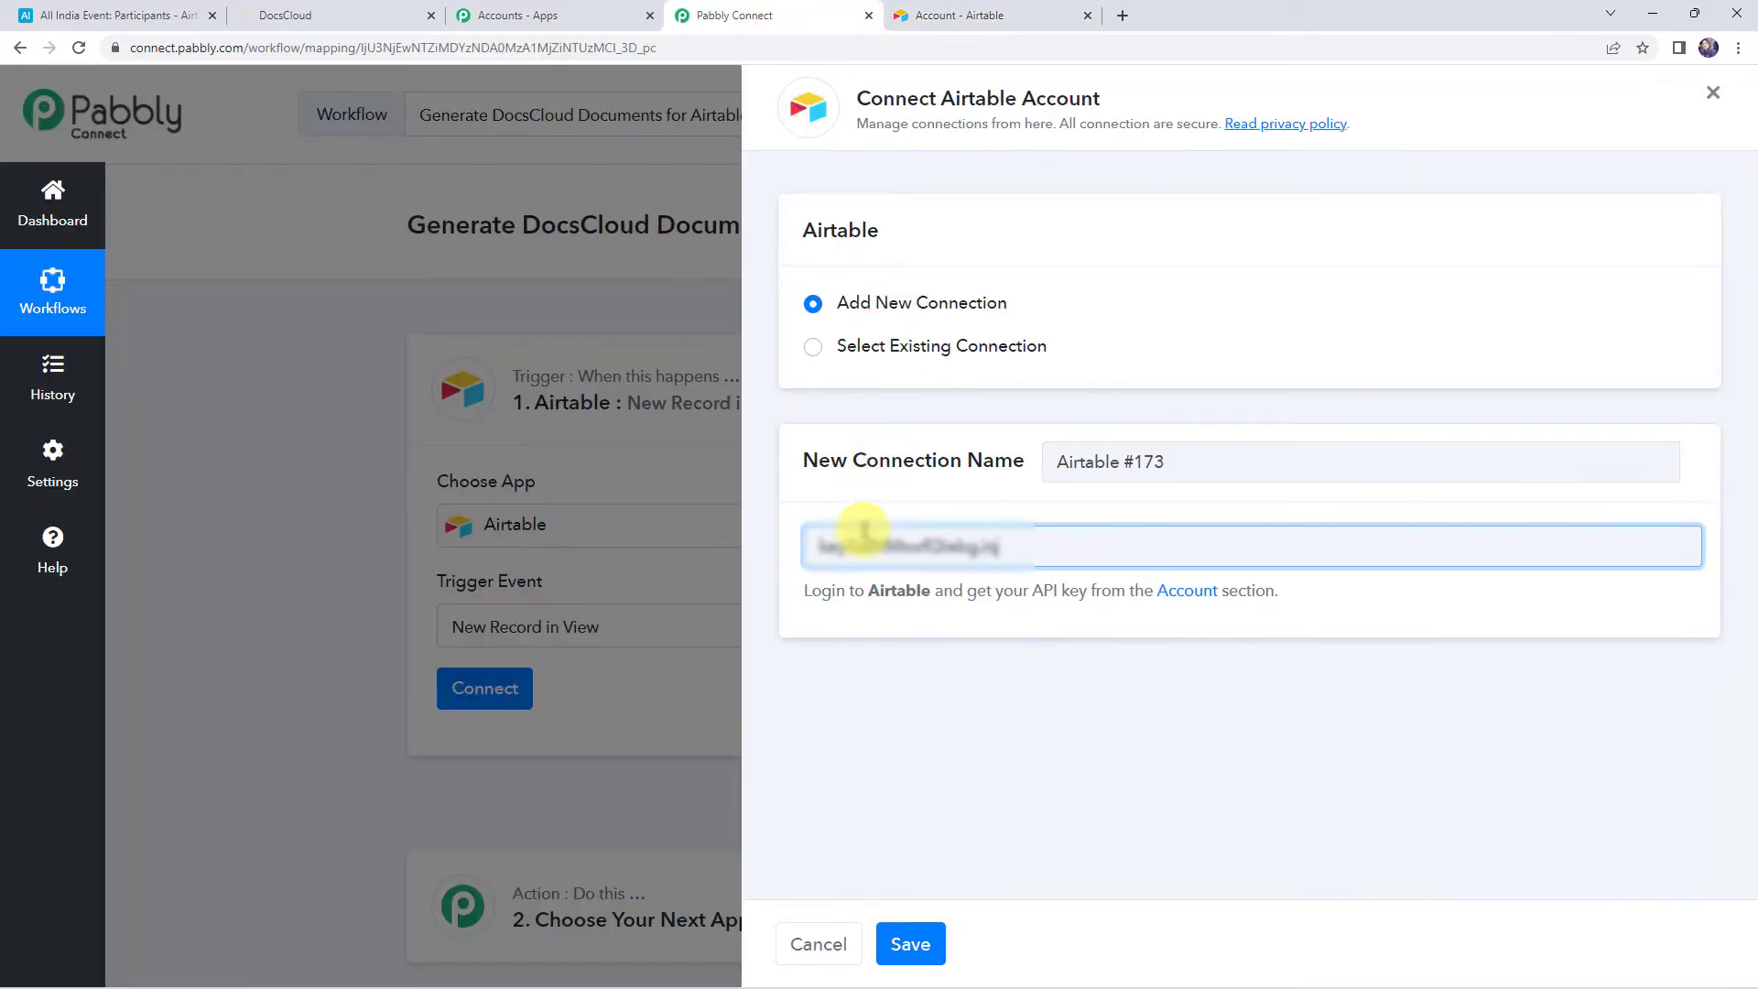
# Save the Airtable connection, then view the empty Participants table in Airtable
pyautogui.click(927, 953)
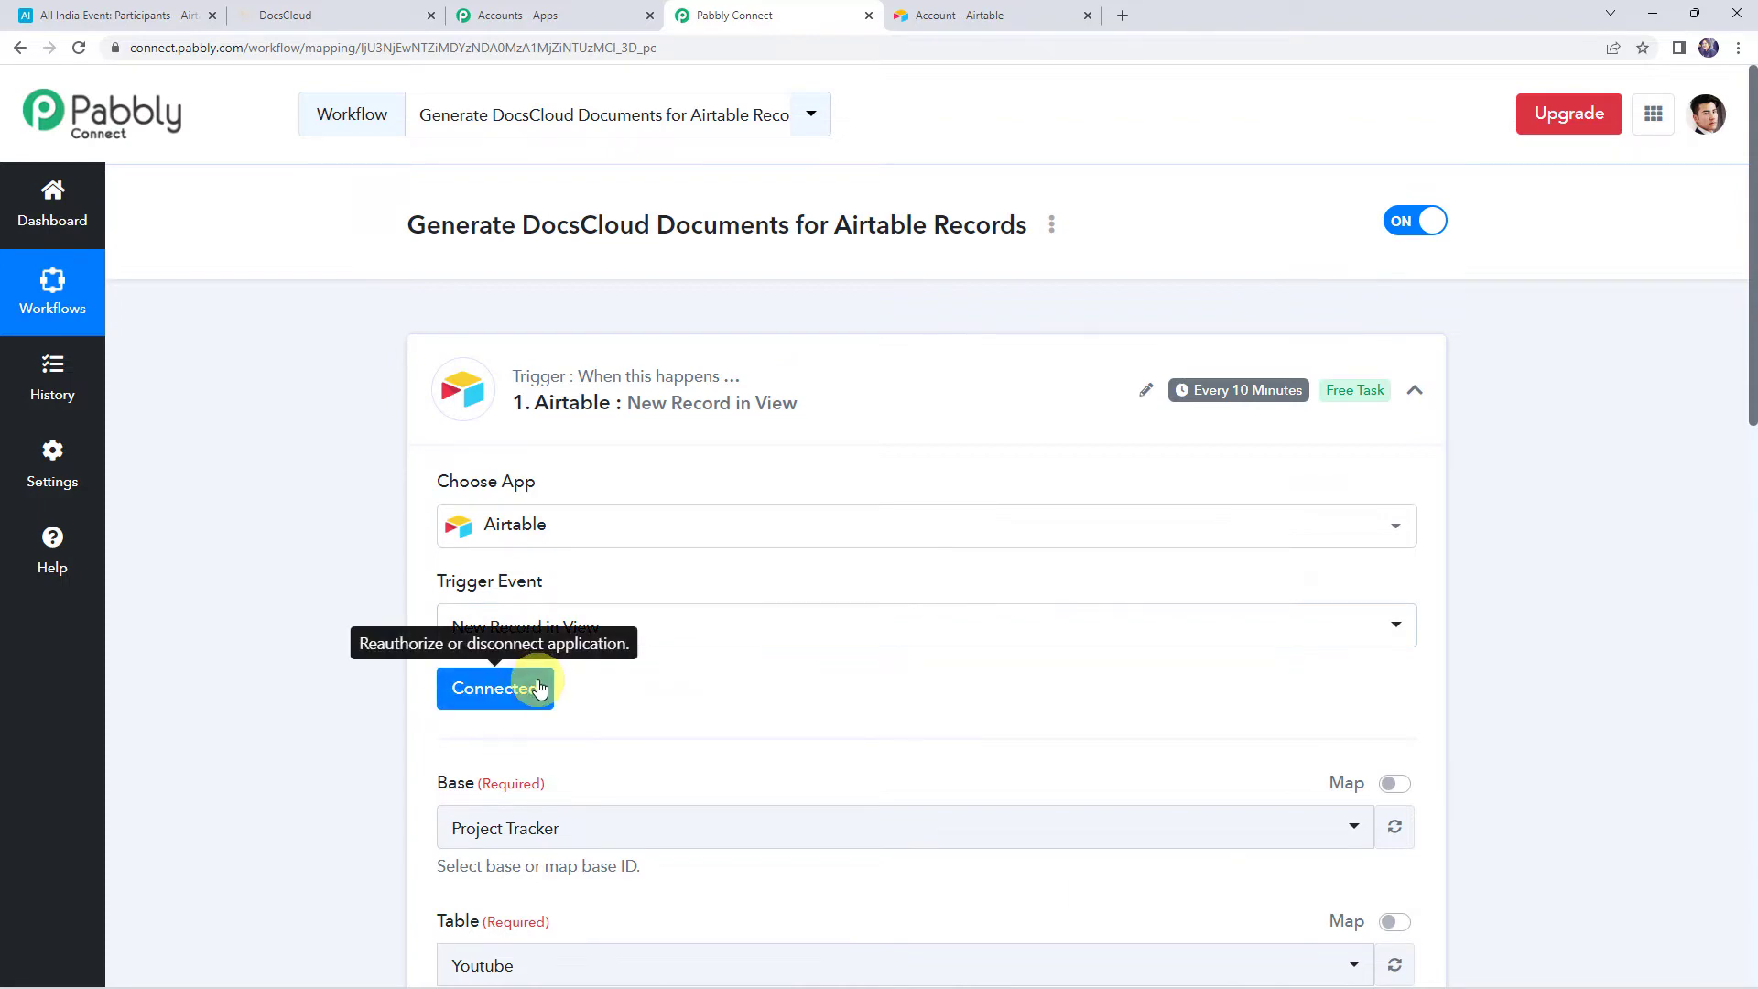
pyautogui.scroll(-5, 806, 664)
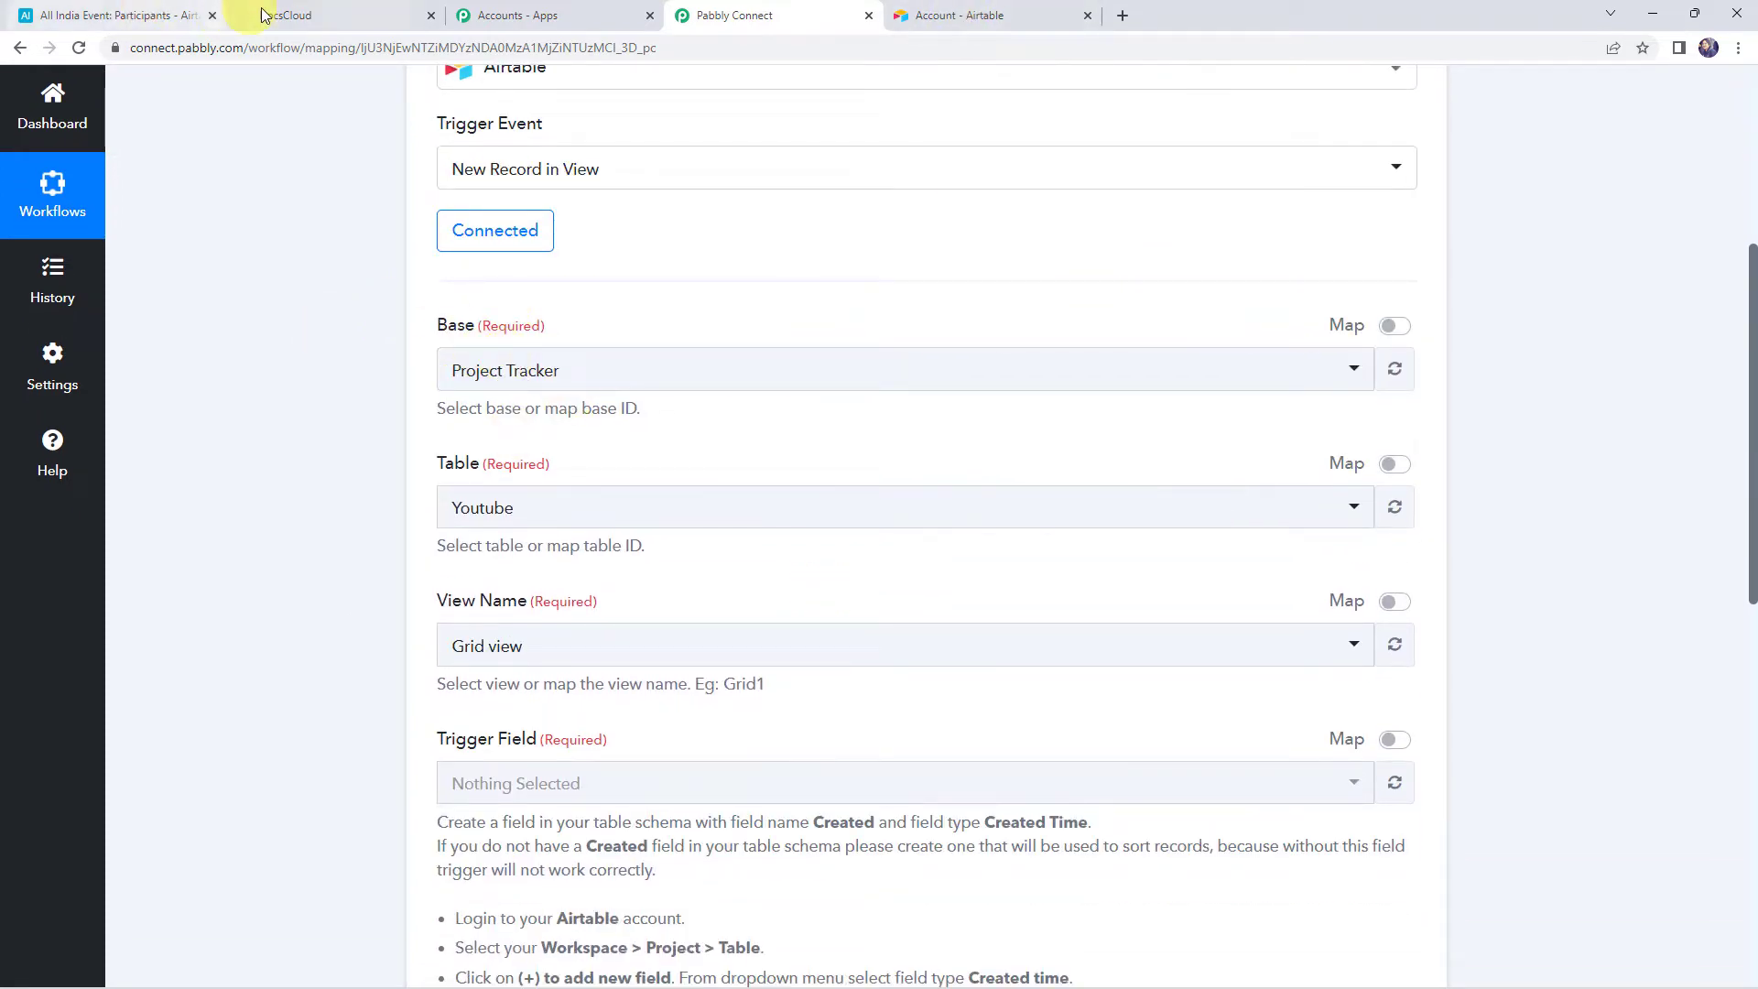
pyautogui.click(37, 16)
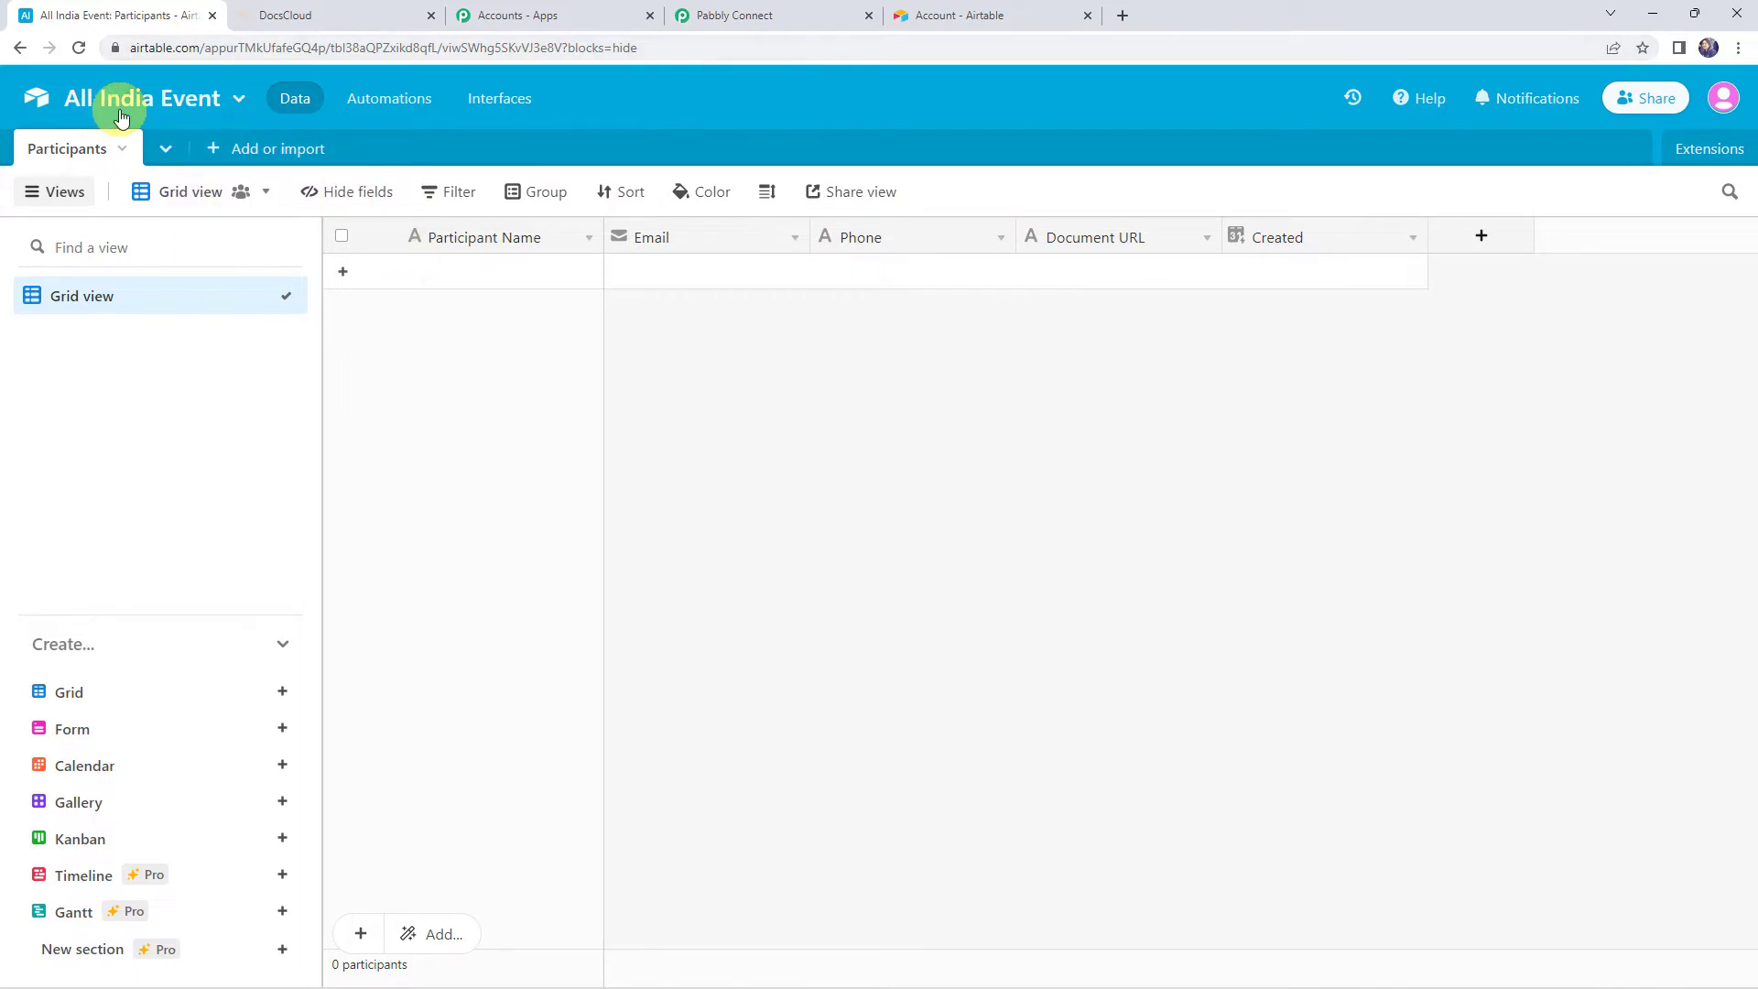
# Set the Airtable trigger's base to All India Event and its table to Participants
pyautogui.click(746, 16)
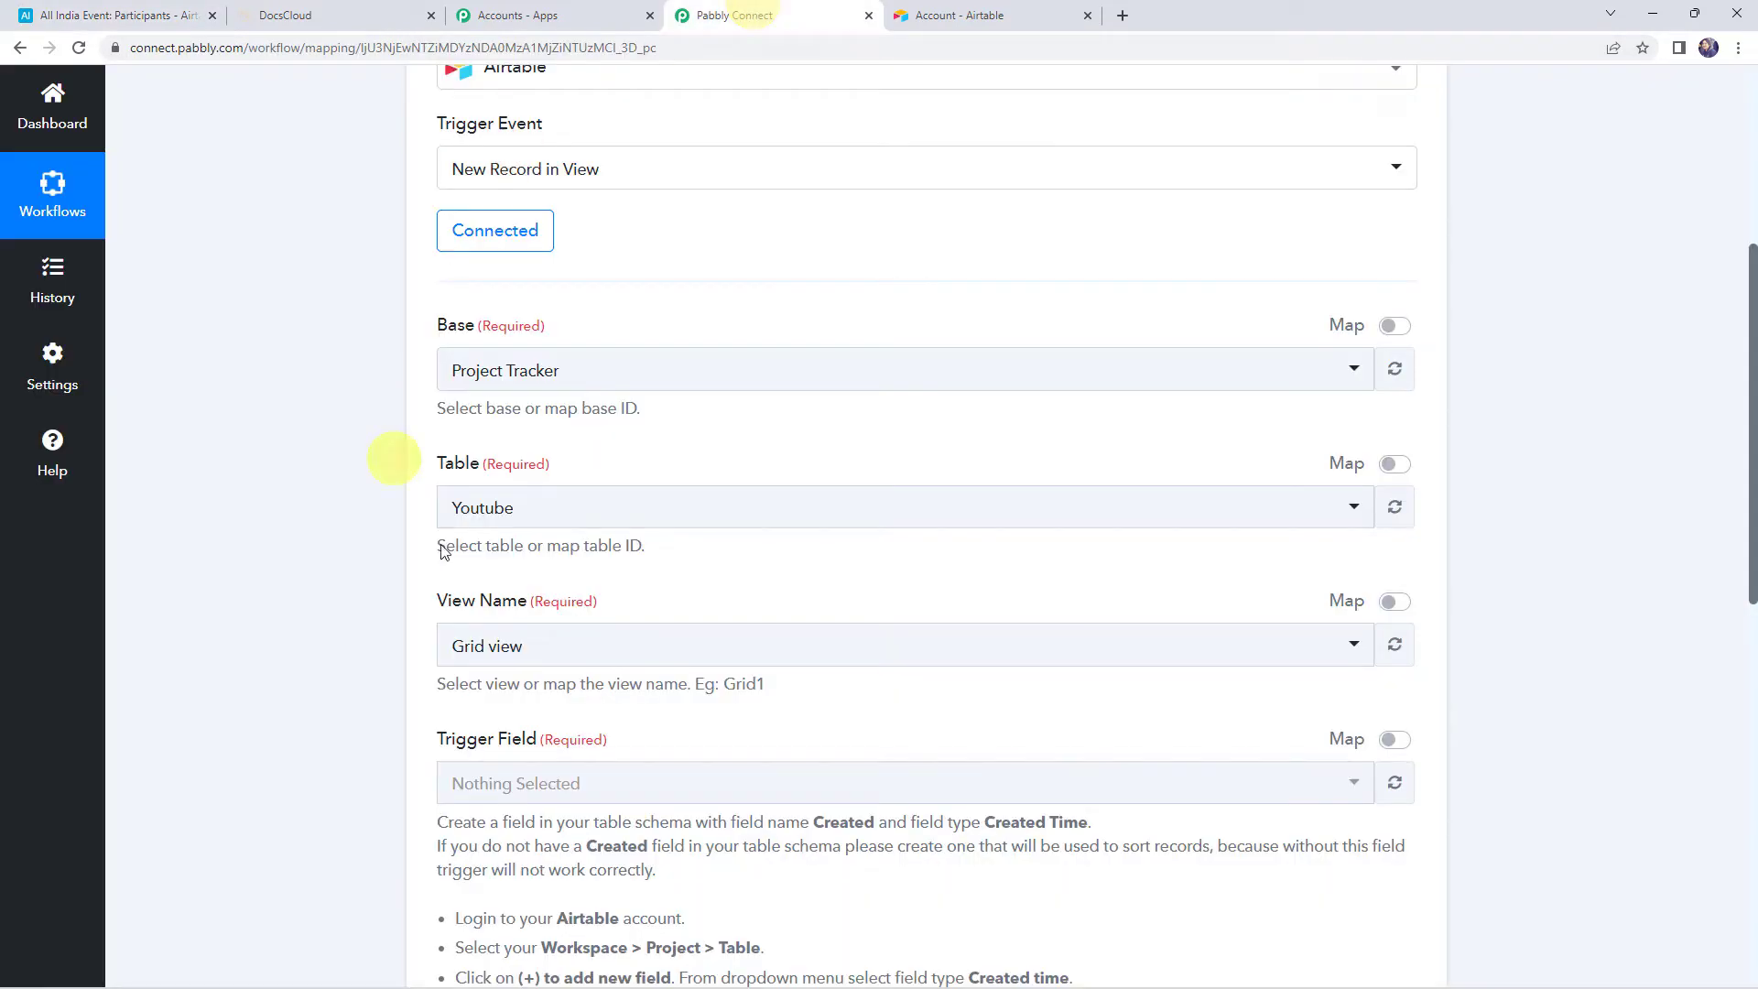
pyautogui.click(527, 381)
pyautogui.write('a')
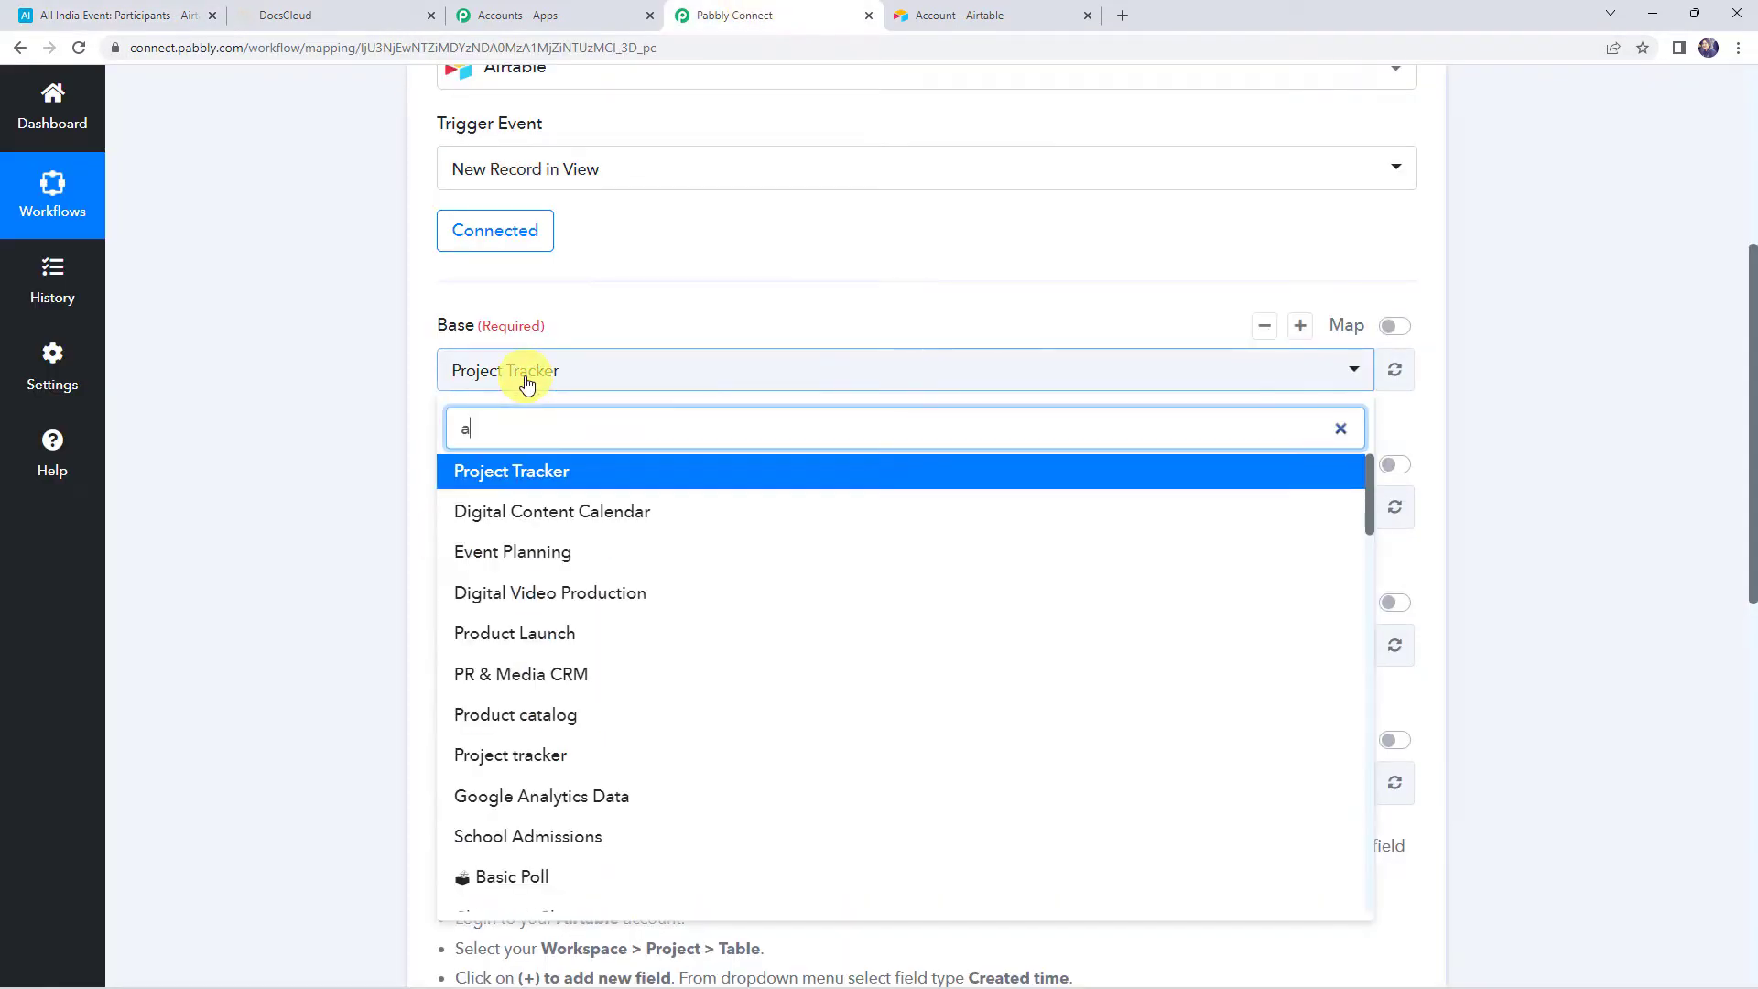
pyautogui.write('ll')
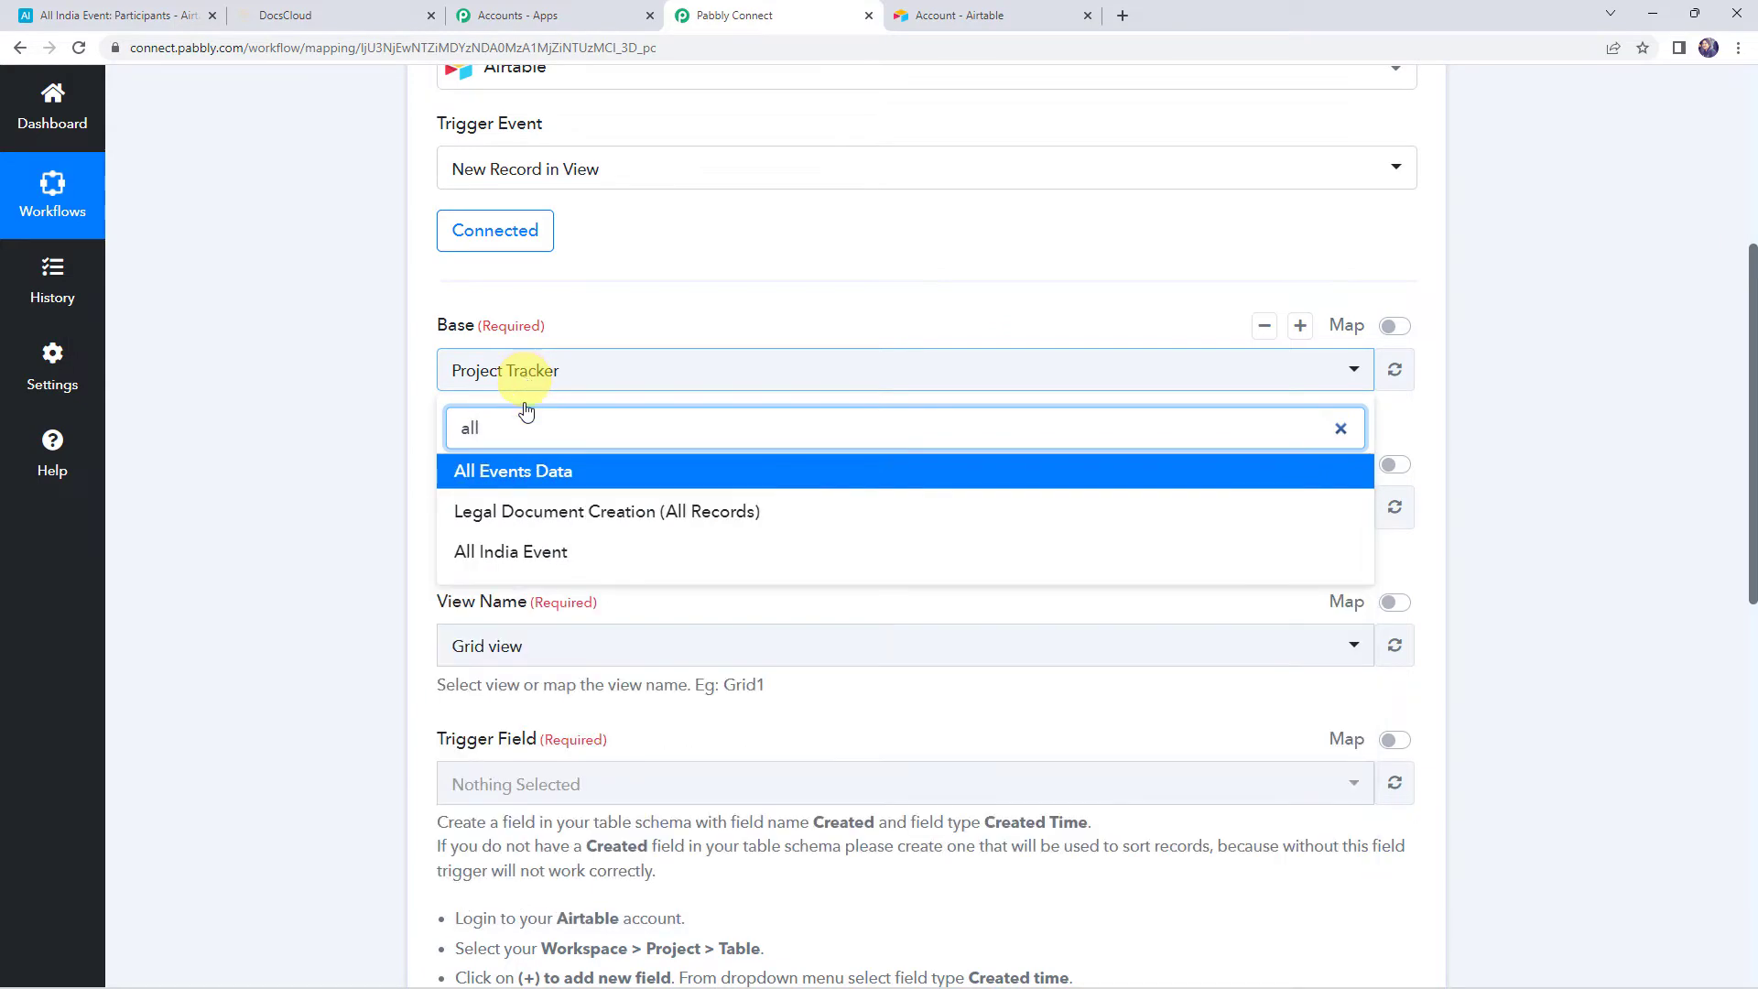
pyautogui.click(502, 551)
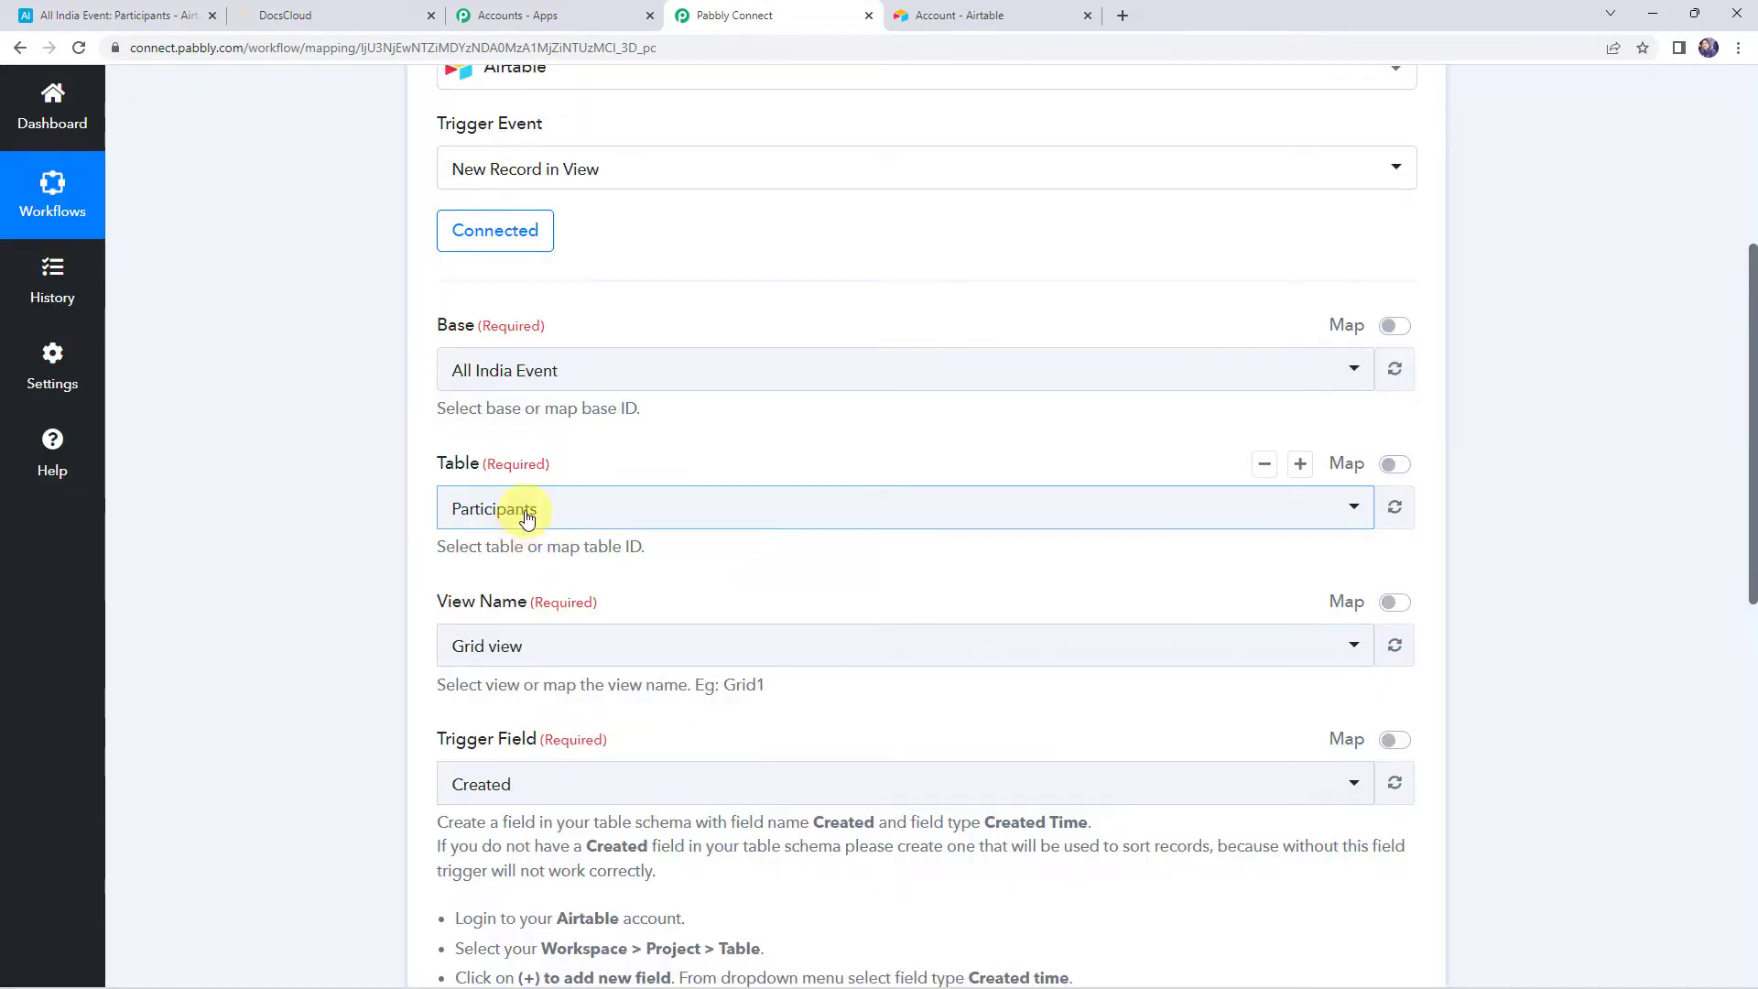
pyautogui.click(523, 509)
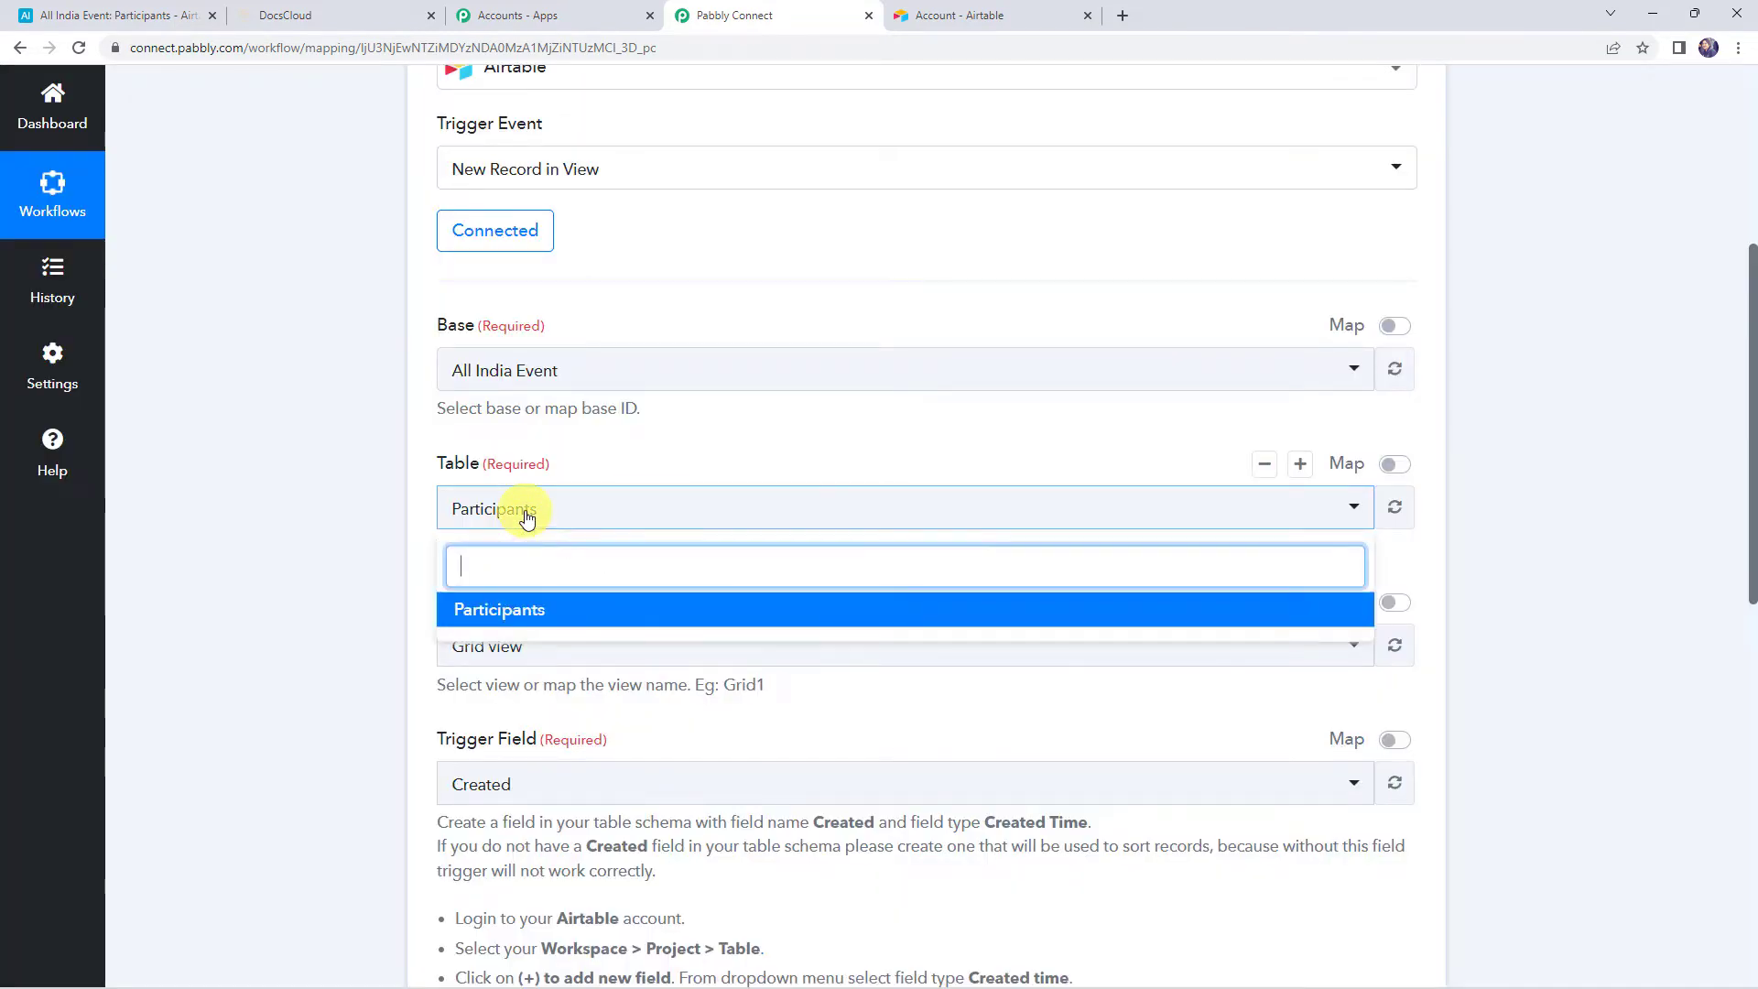
pyautogui.click(531, 611)
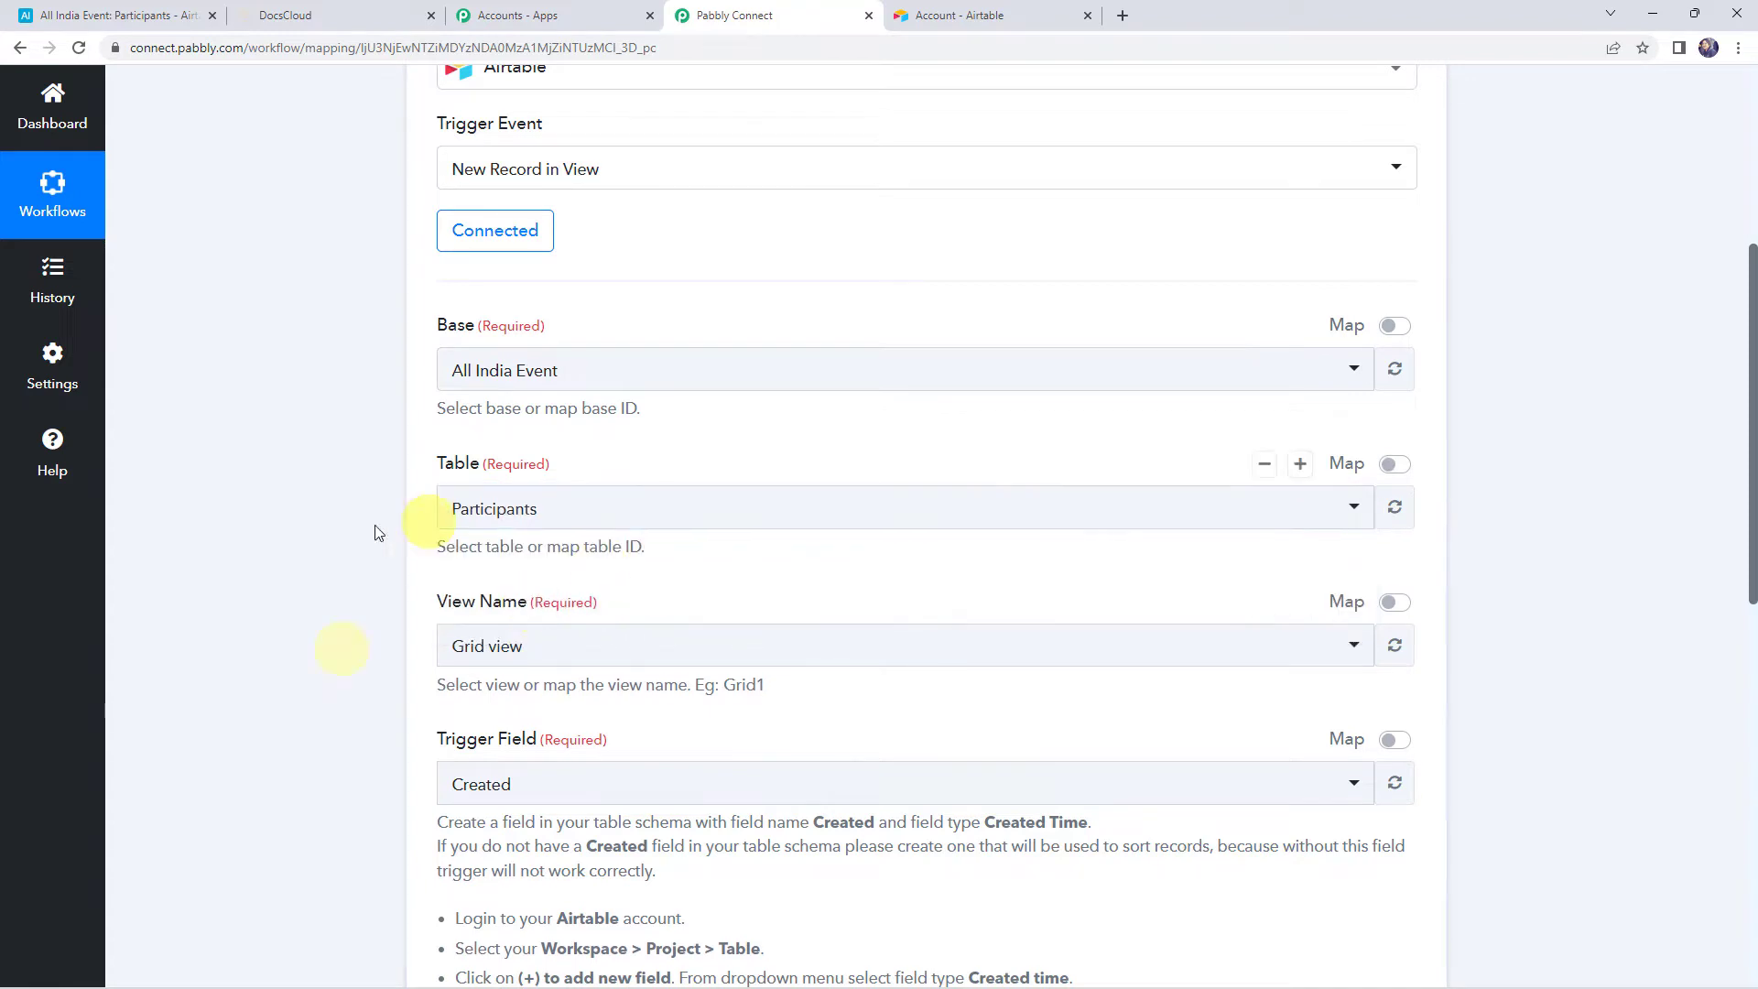
pyautogui.scroll(-3, 287, 616)
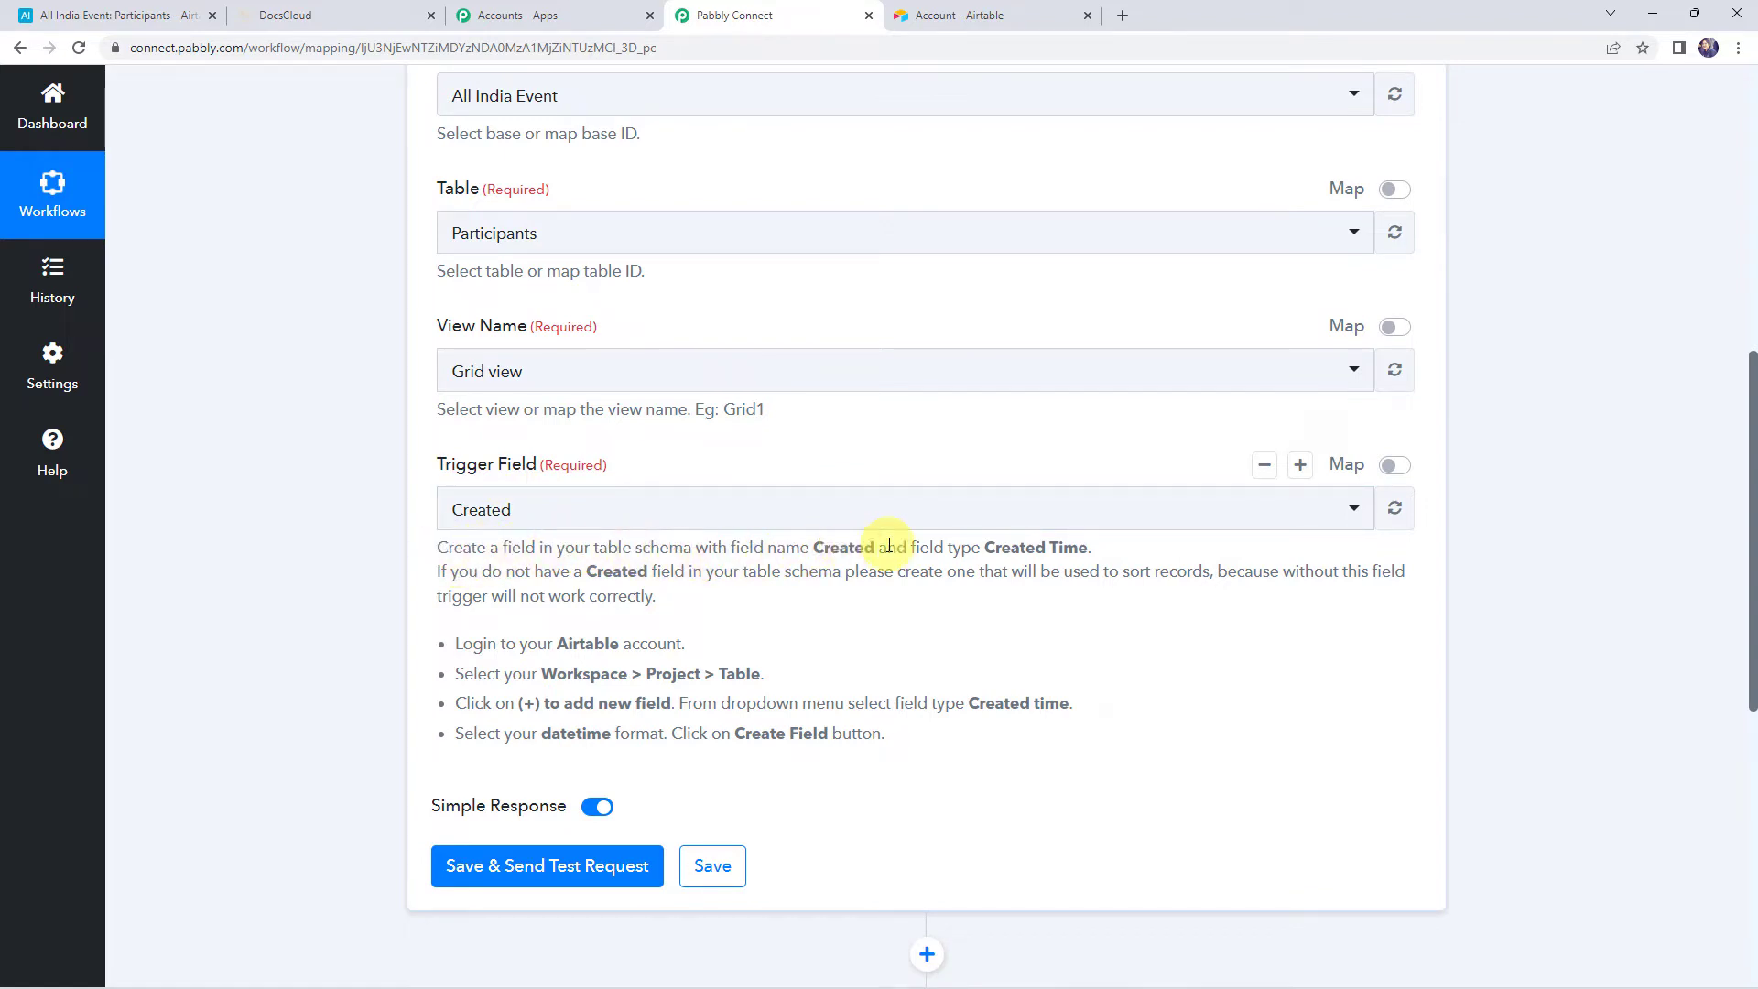
# Check the help text requiring a Created field of Created Time type against the Participants table
pyautogui.moveTo(985, 547); pyautogui.dragTo(1101, 550)
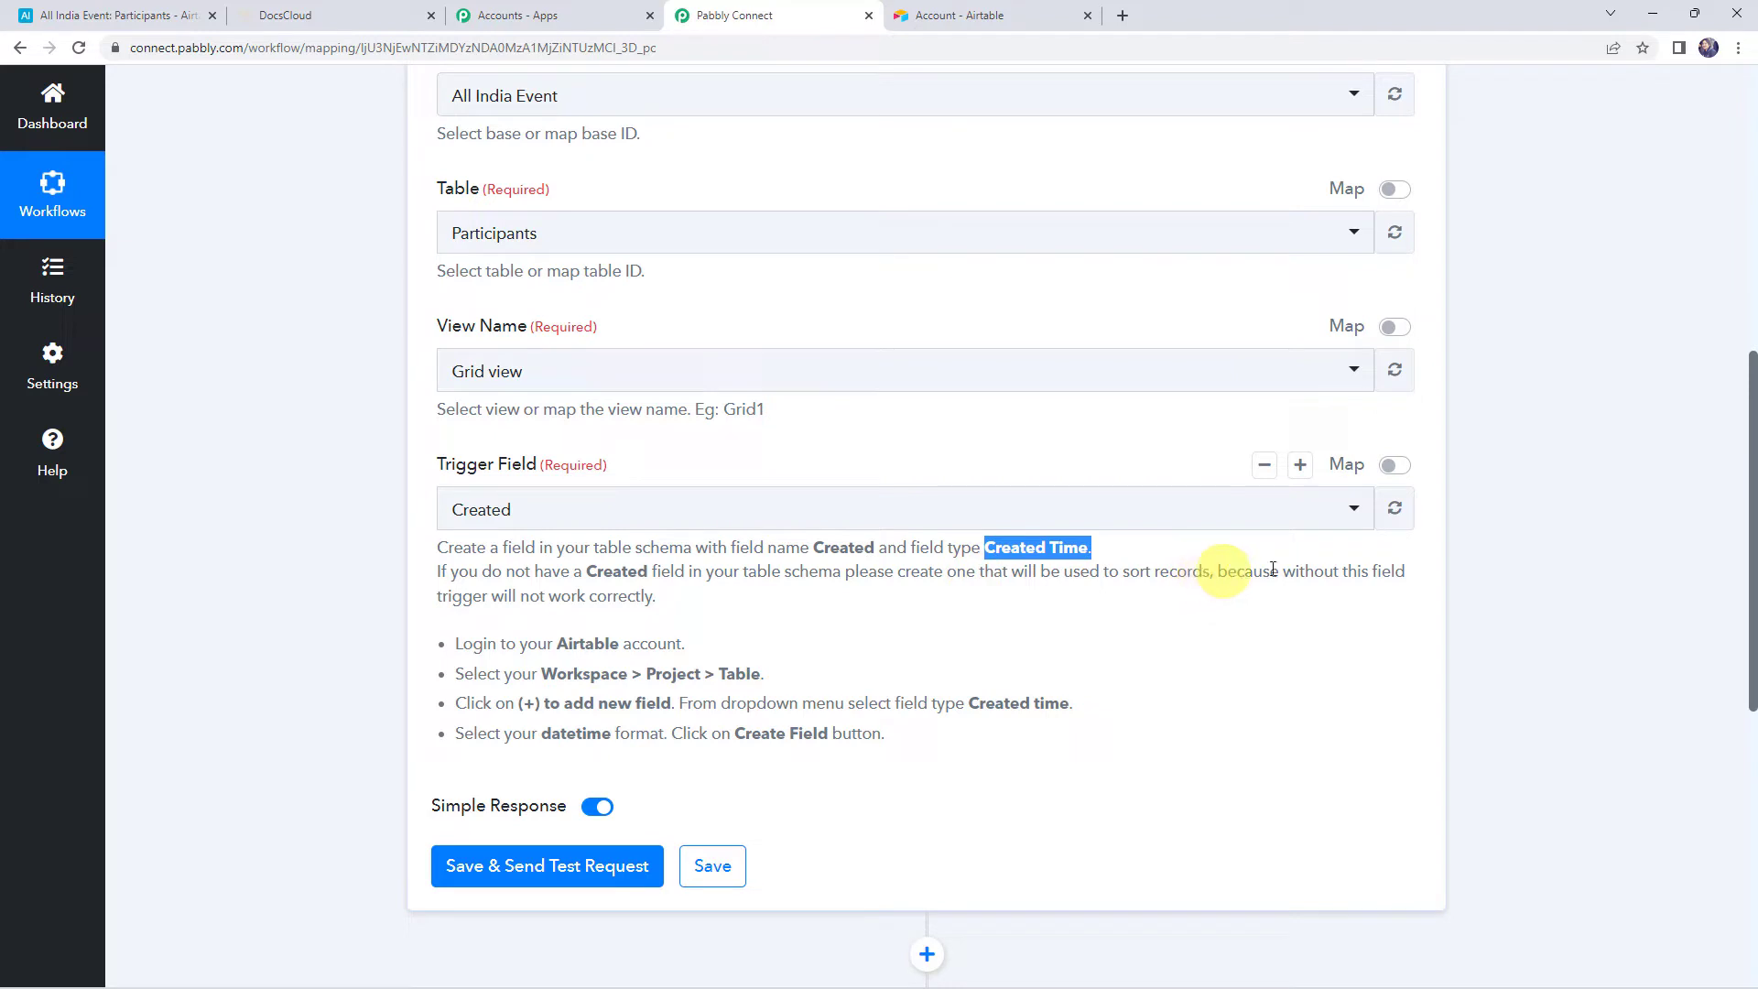
pyautogui.moveTo(432, 597); pyautogui.dragTo(682, 604)
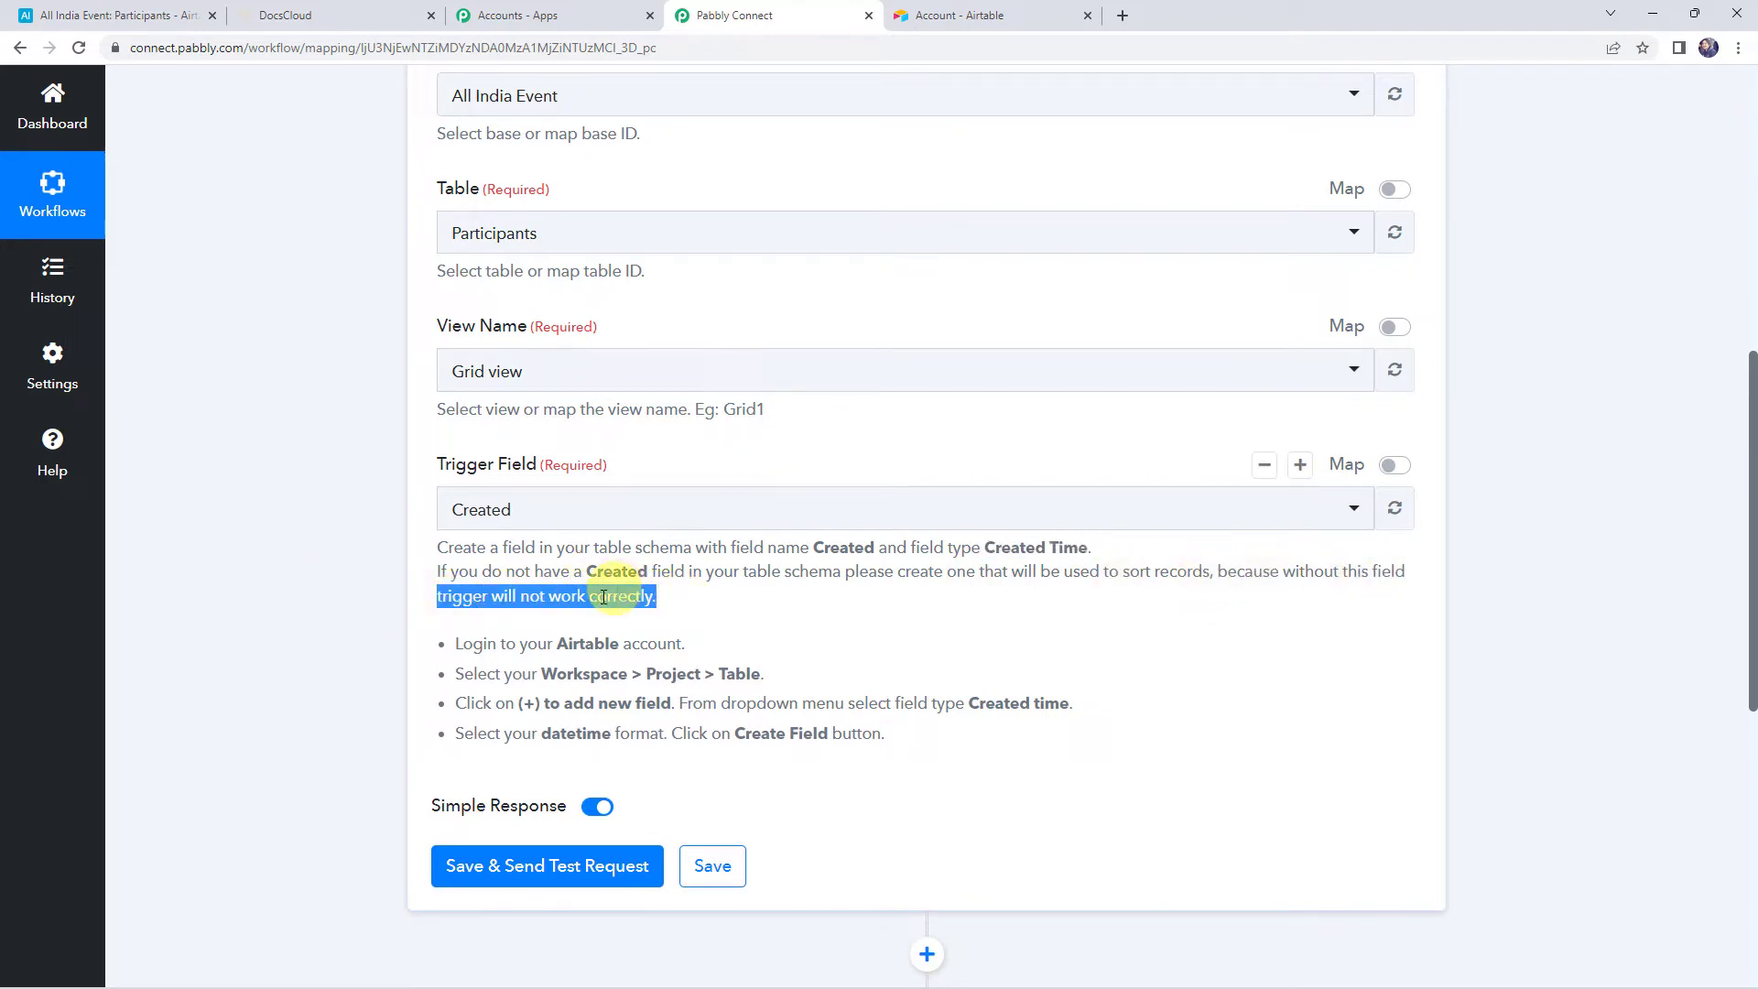
pyautogui.click(144, 9)
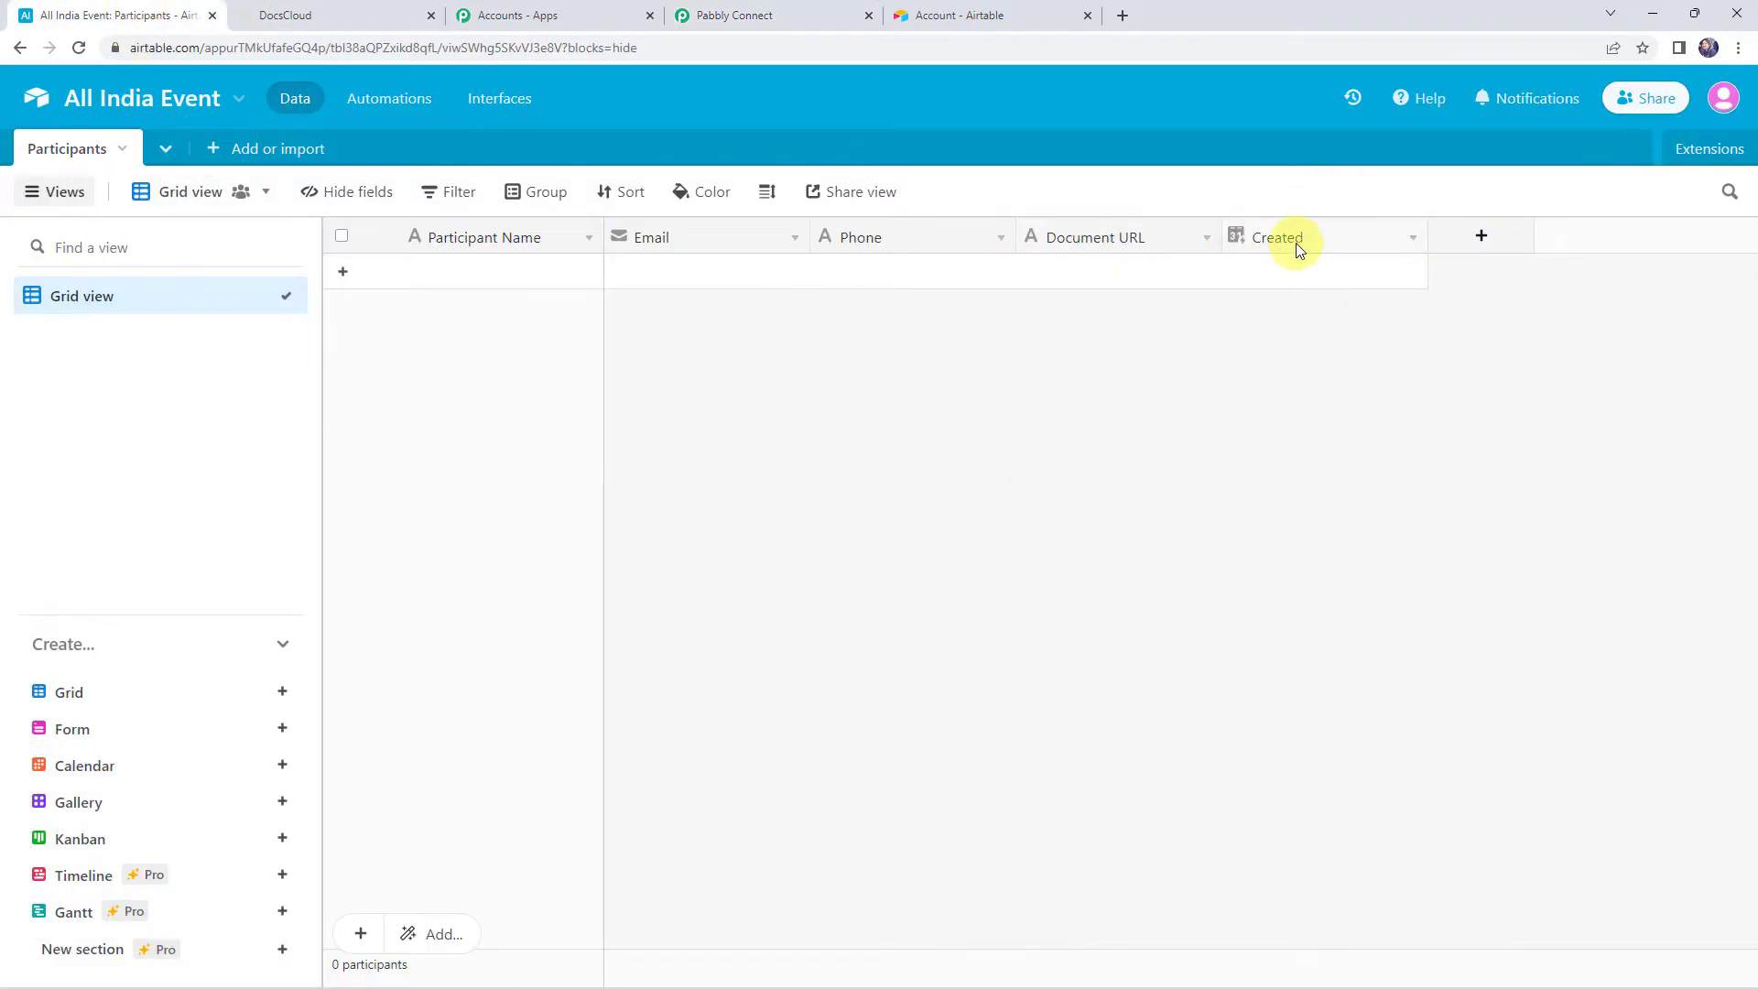
pyautogui.click(756, 13)
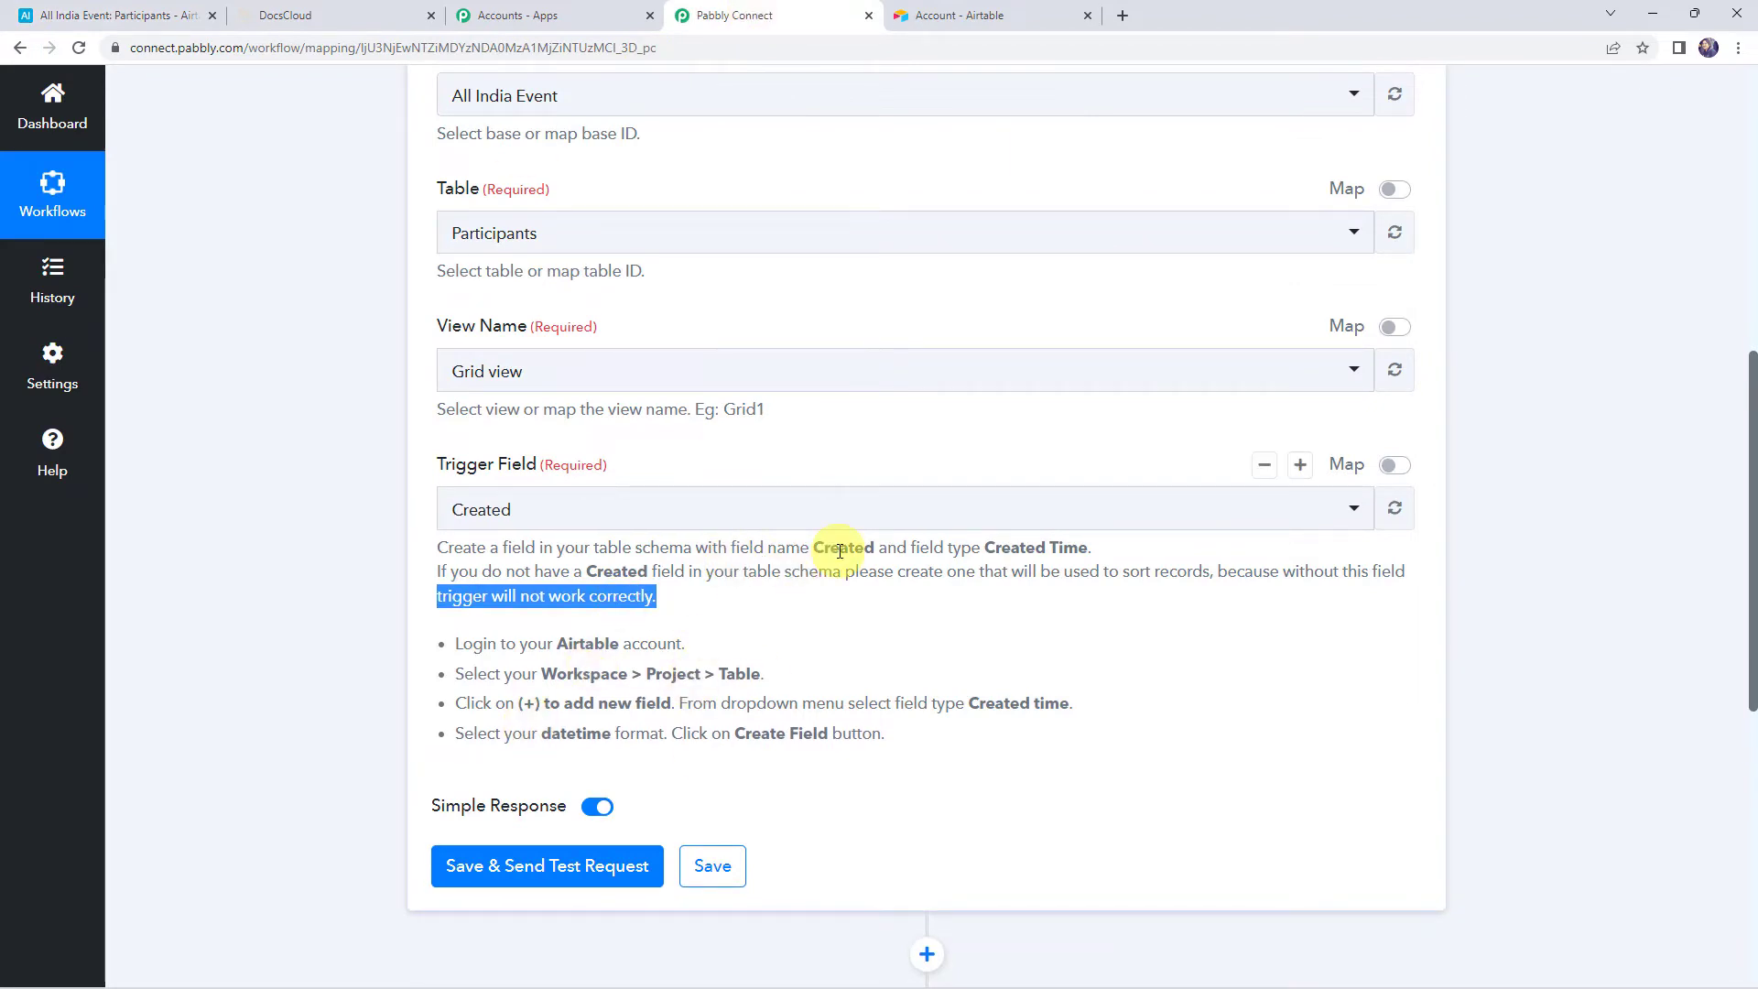
pyautogui.moveTo(810, 547); pyautogui.dragTo(887, 548)
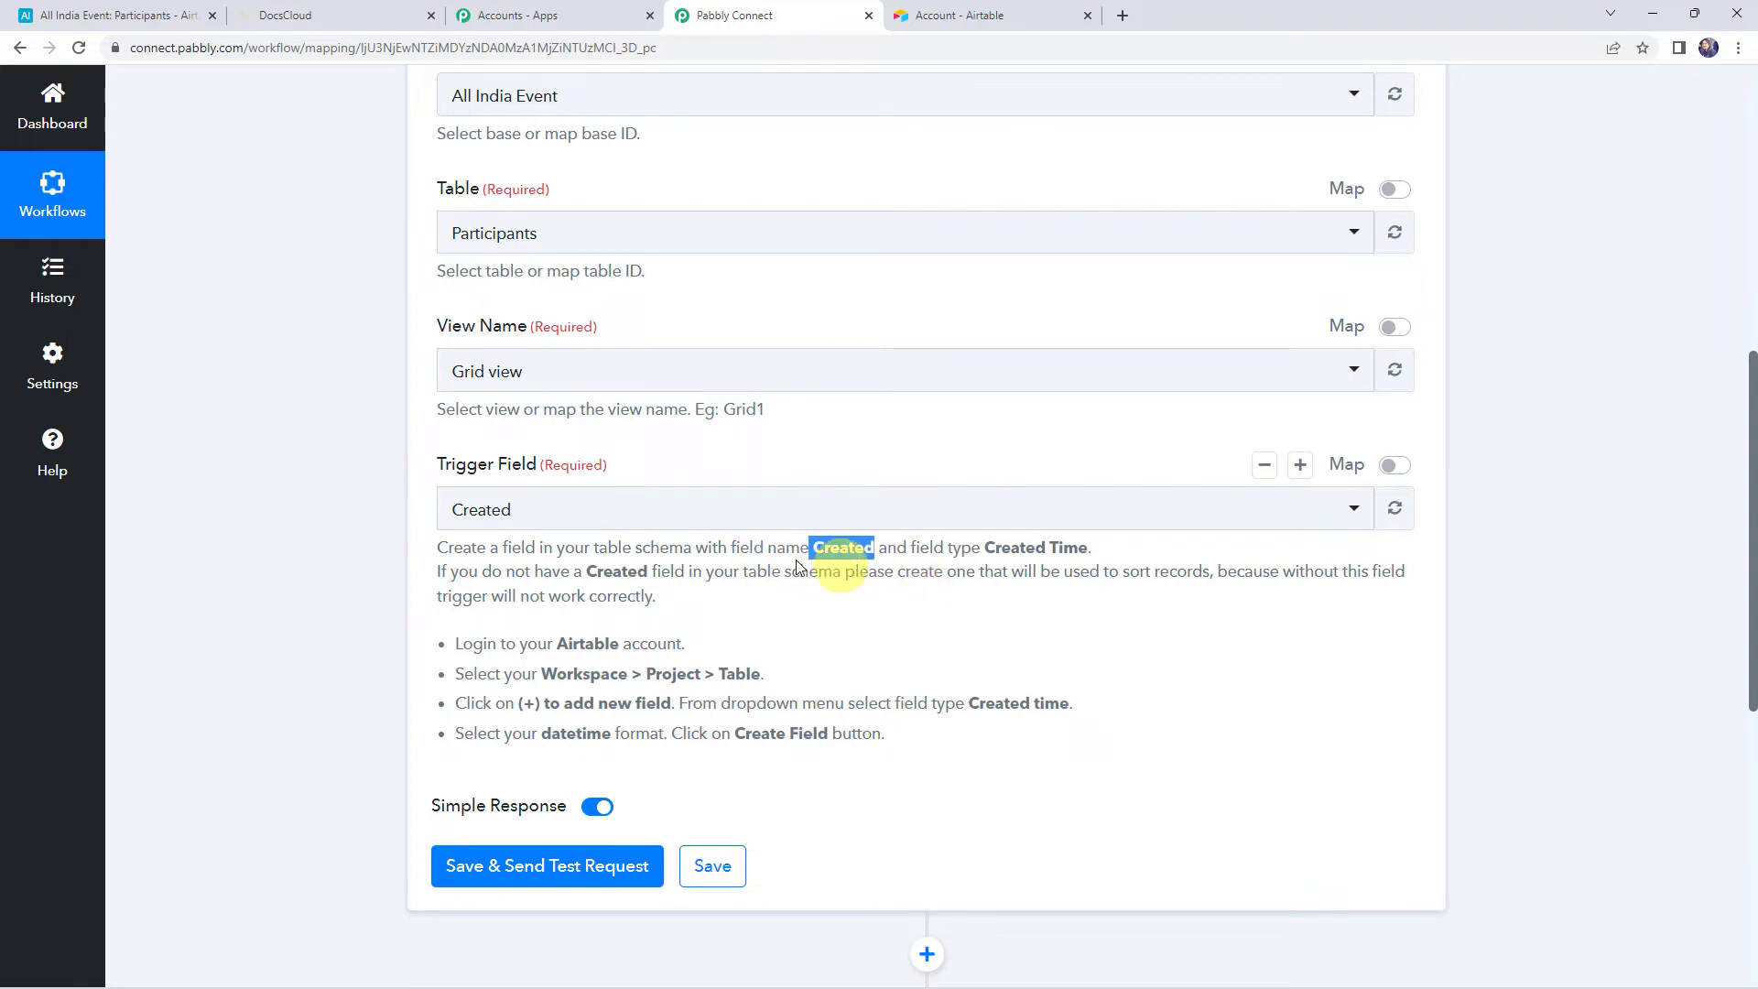
pyautogui.moveTo(448, 596); pyautogui.dragTo(677, 600)
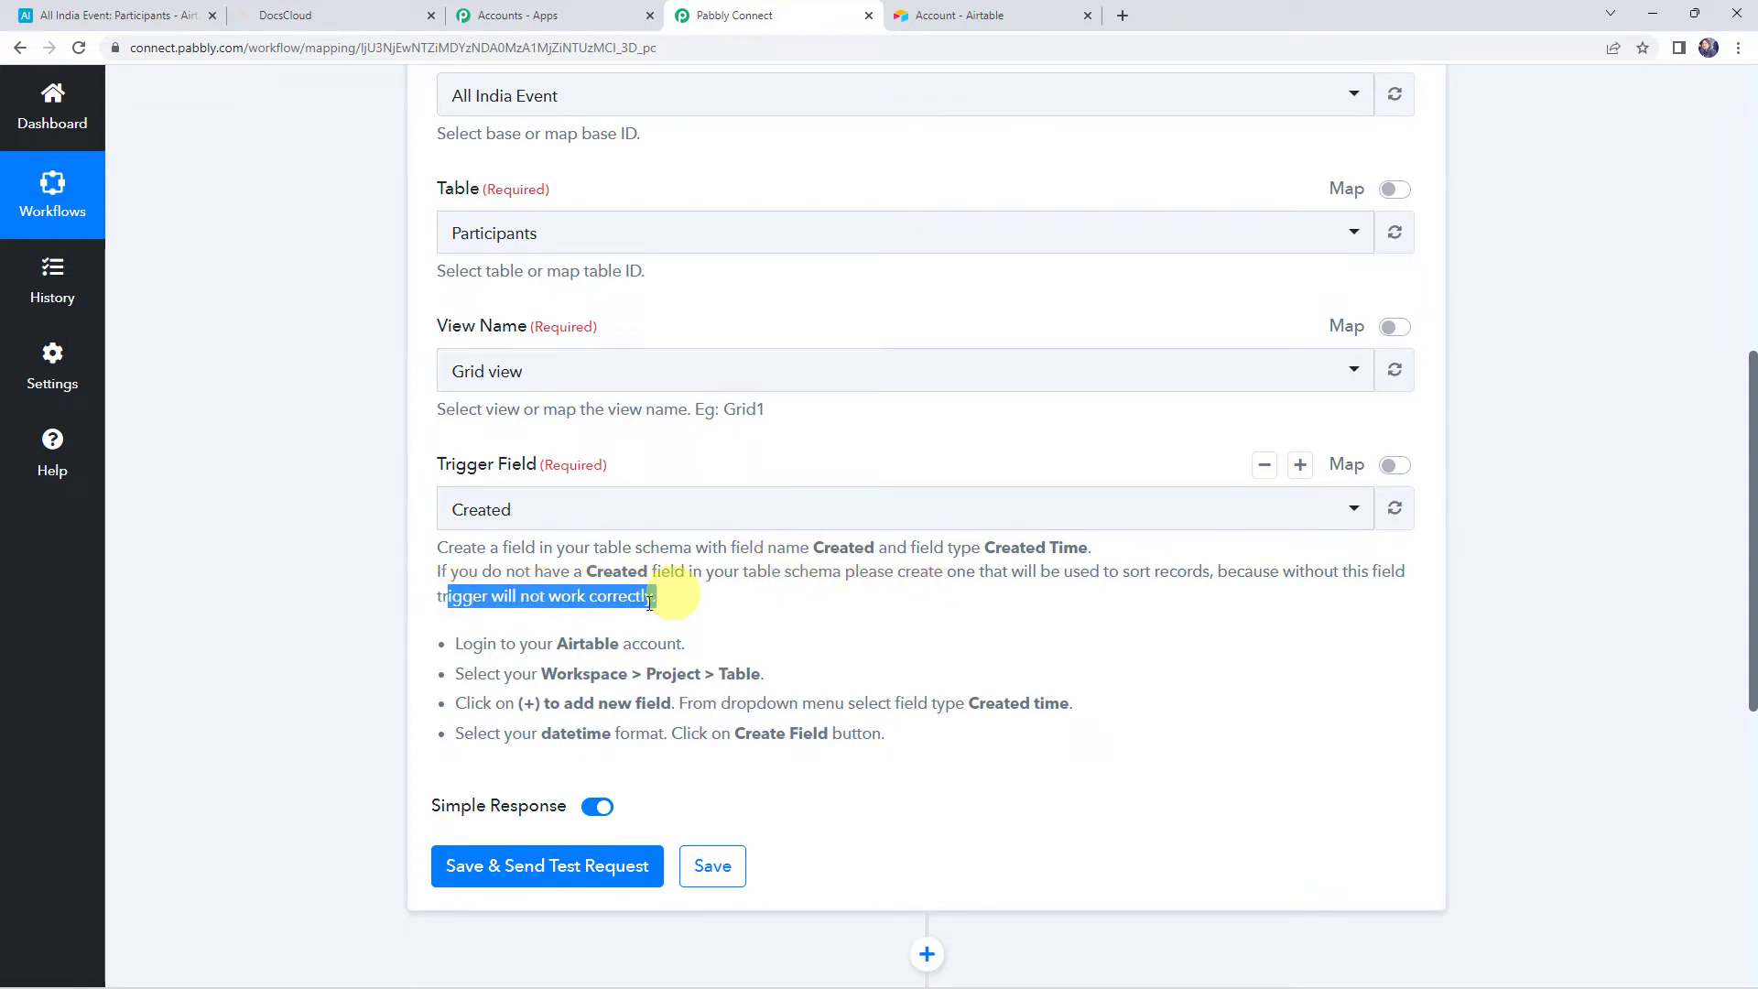
pyautogui.click(147, 15)
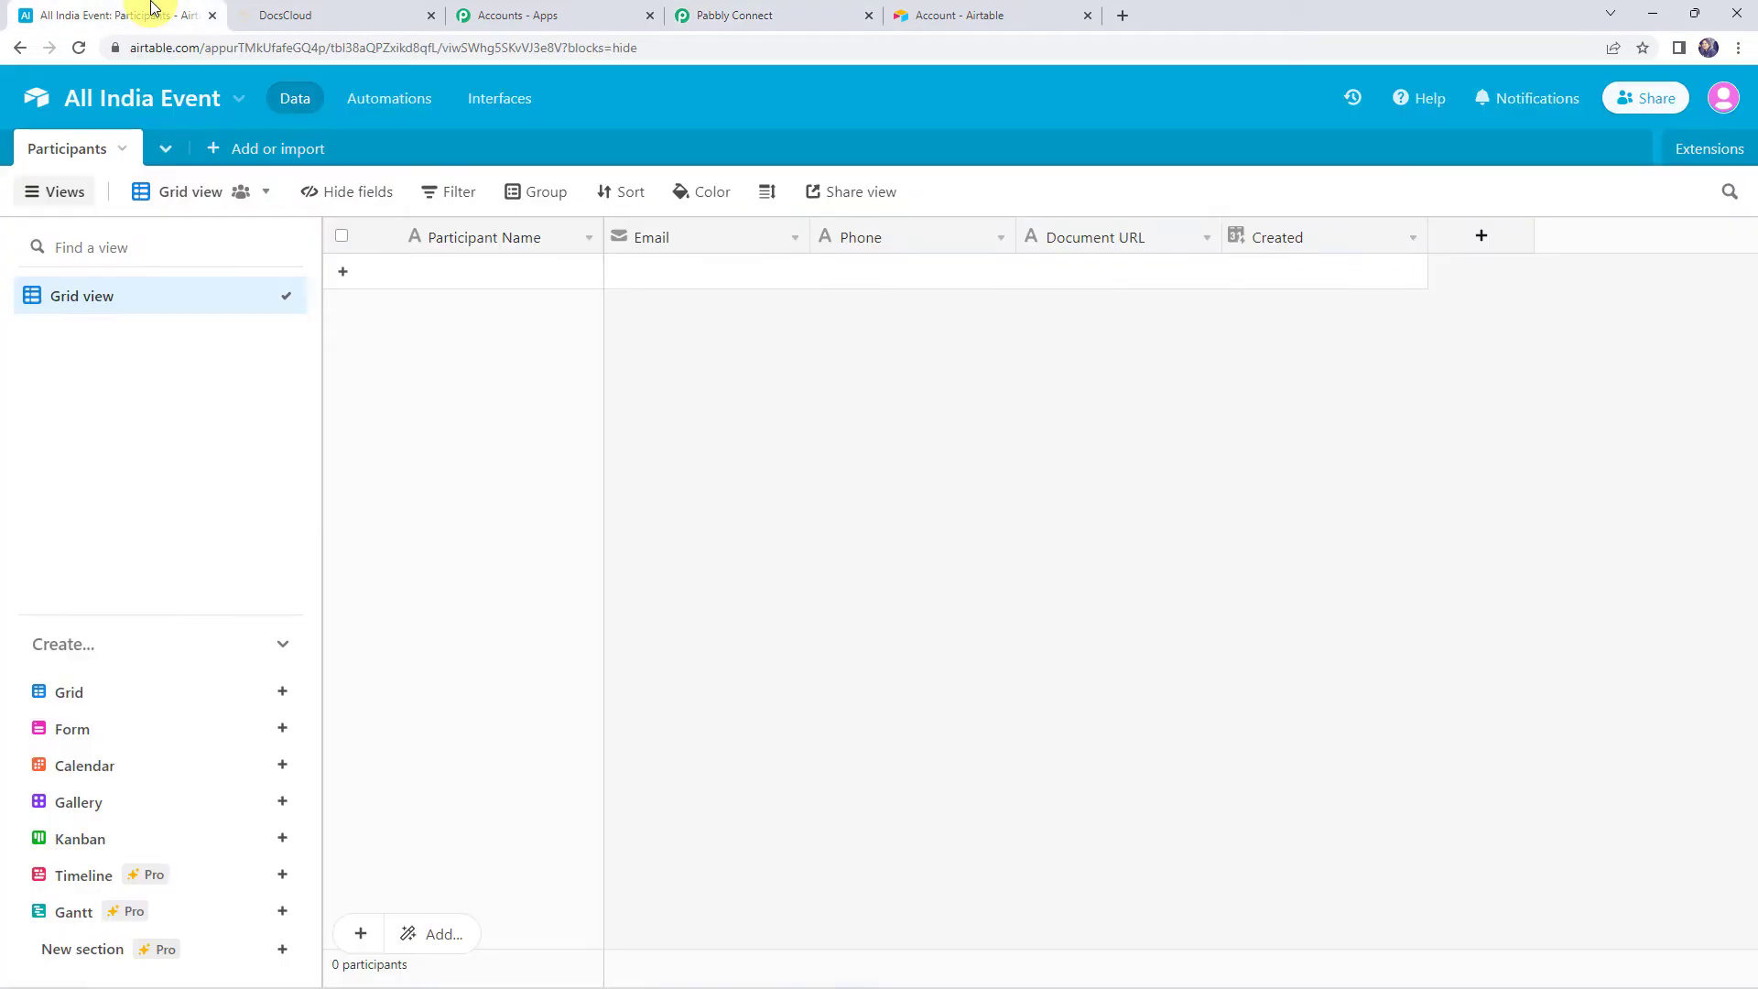
# Add a sample participant row with a name, email and phone number in Airtable
pyautogui.click(506, 285)
pyautogui.write('Demo Name')
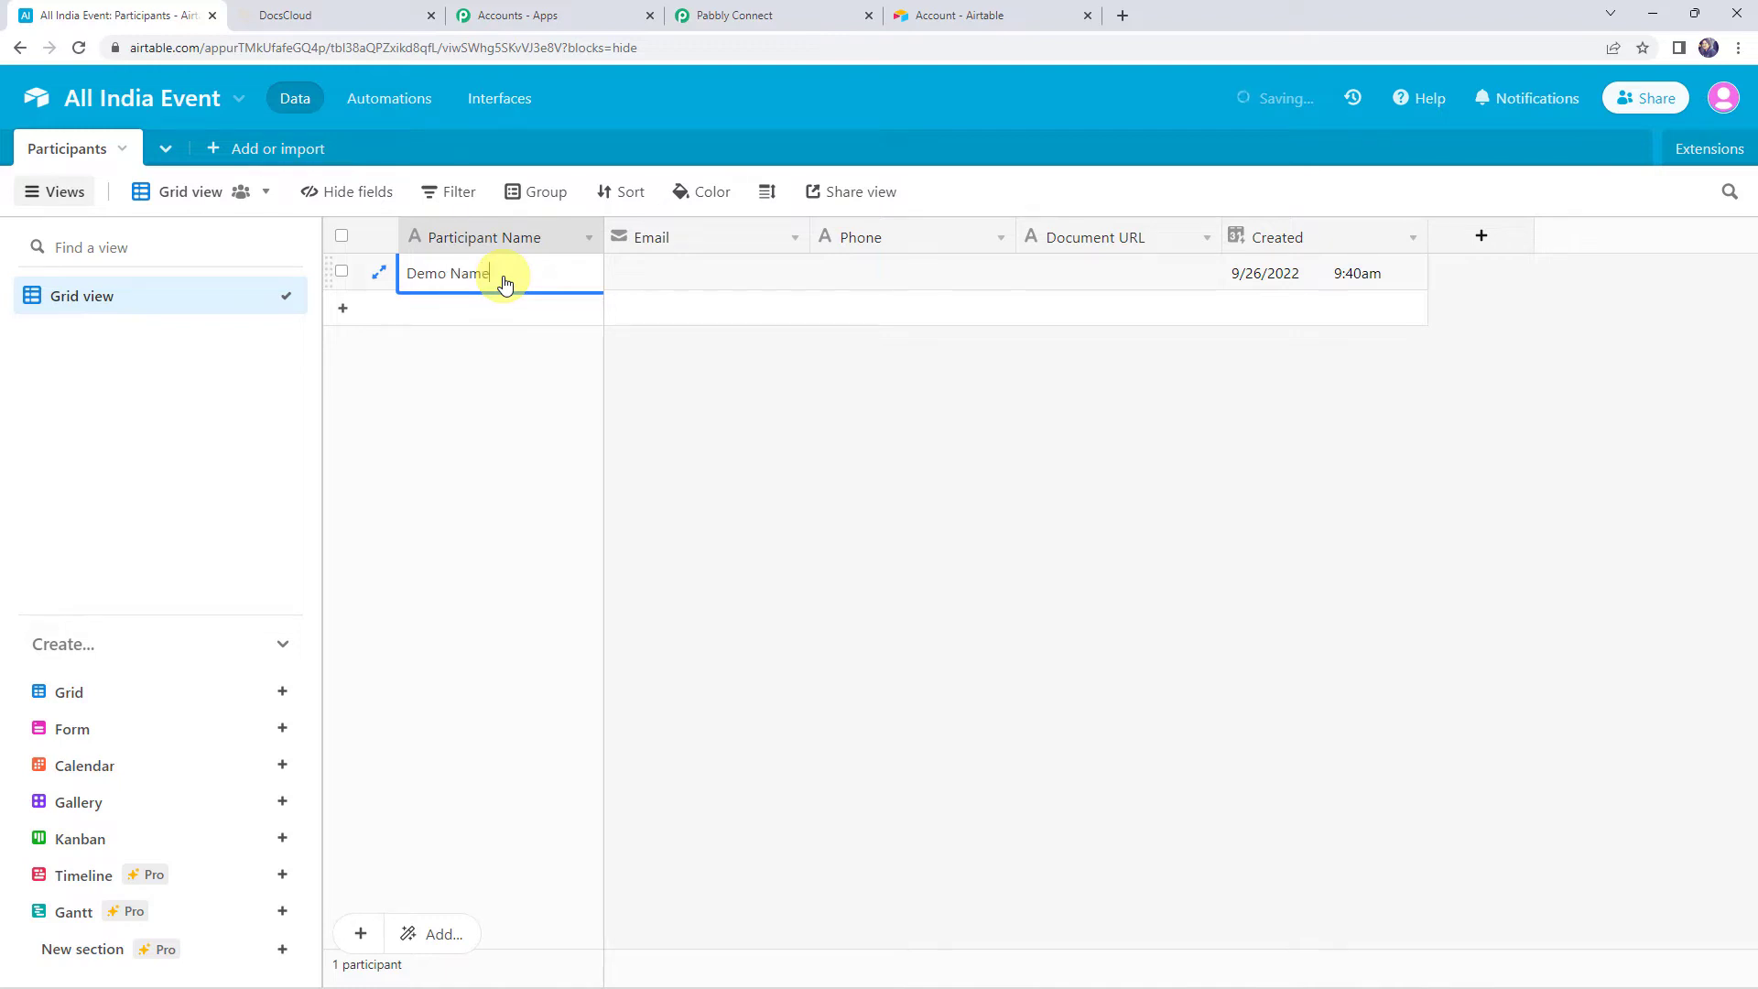
pyautogui.press('Tab')
pyautogui.write('d')
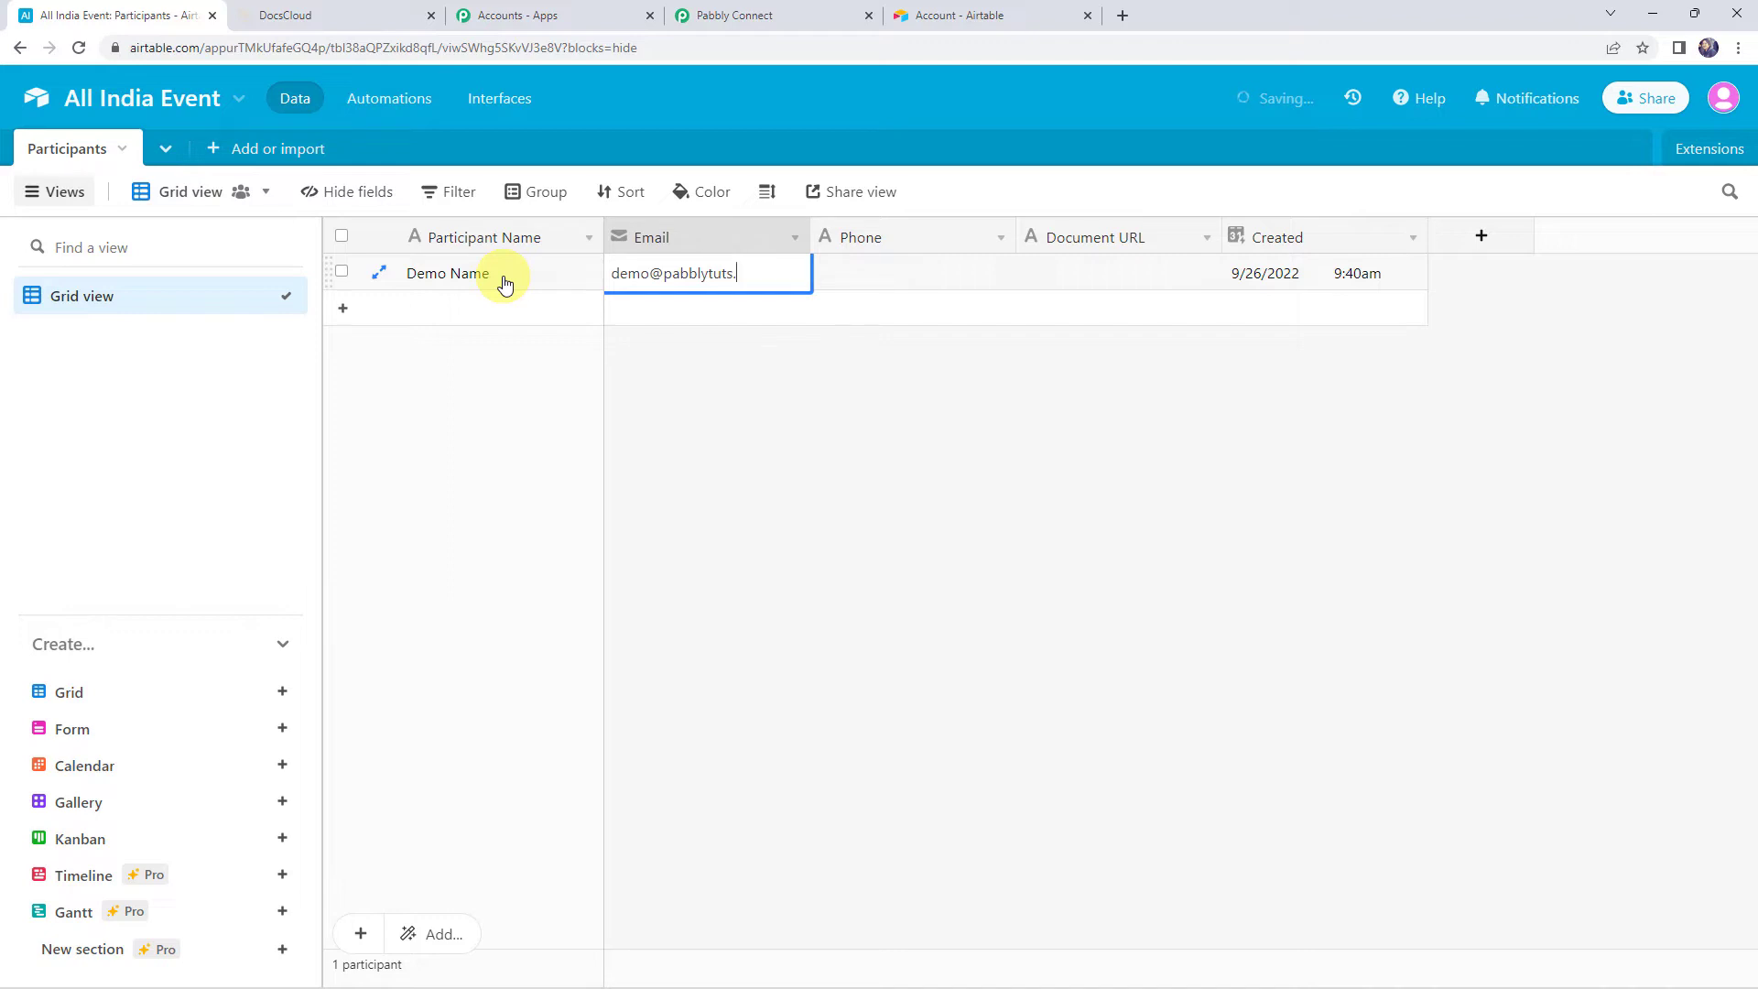
pyautogui.write('9xxxxx')
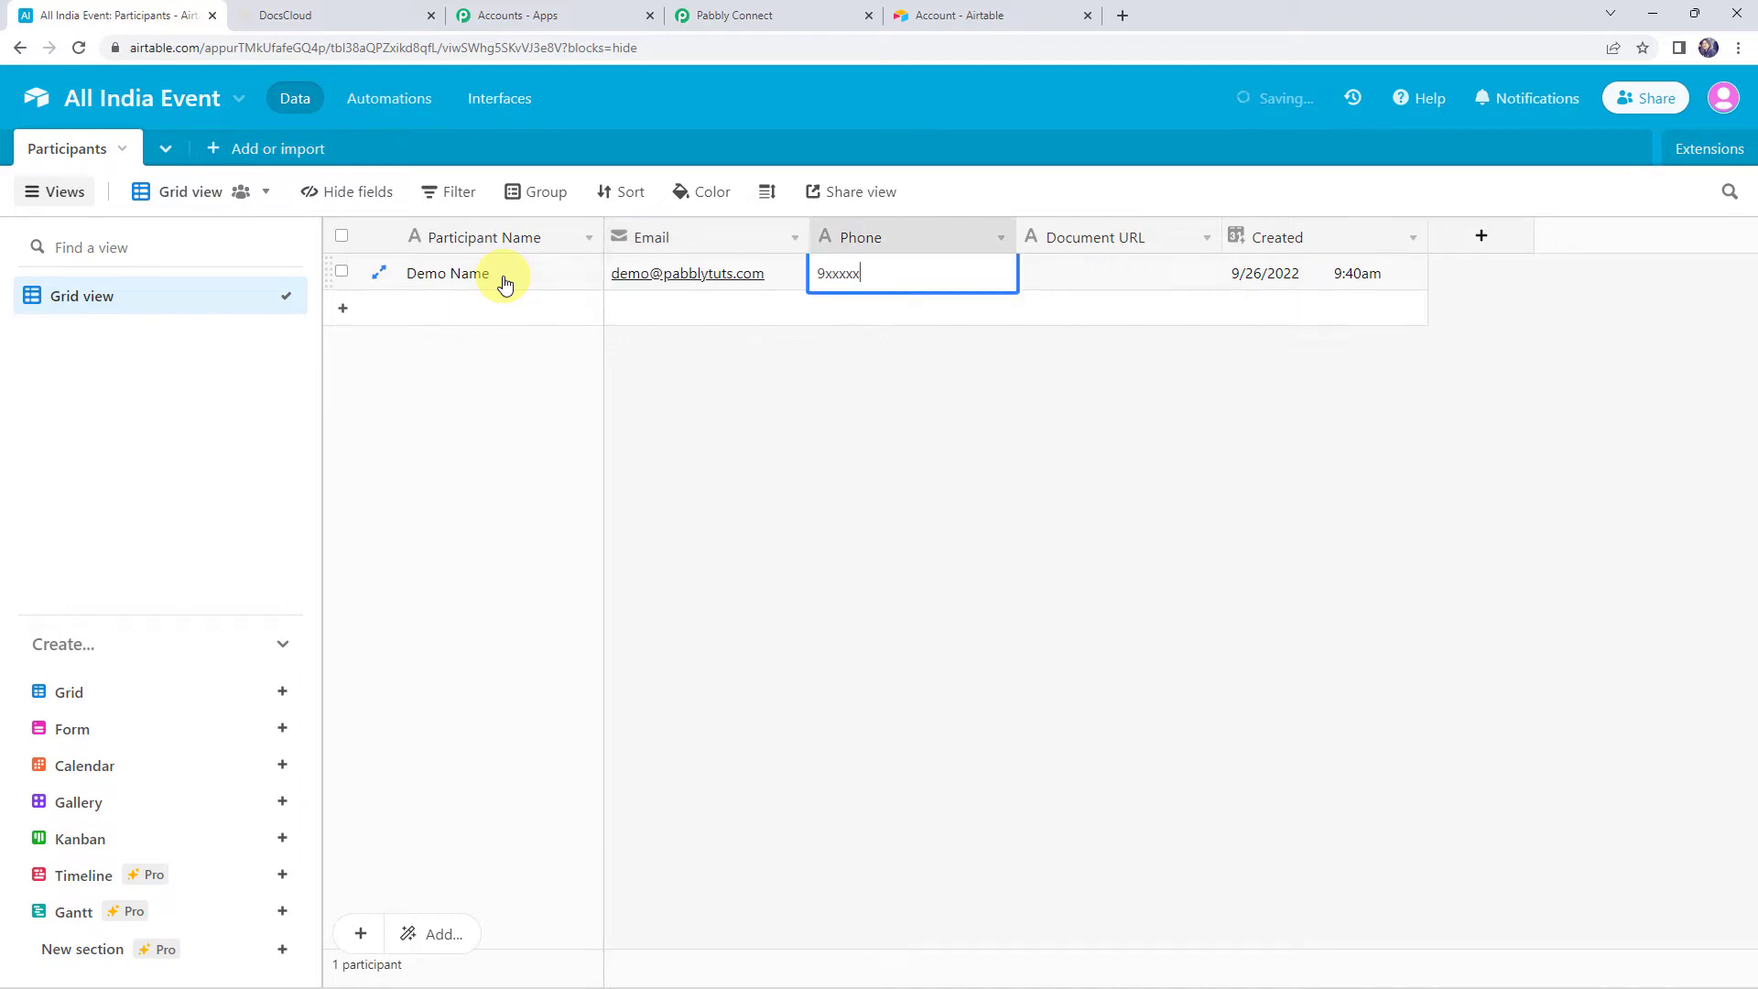
pyautogui.write('xxx0')
pyautogui.press('Tab')
pyautogui.press('Tab')
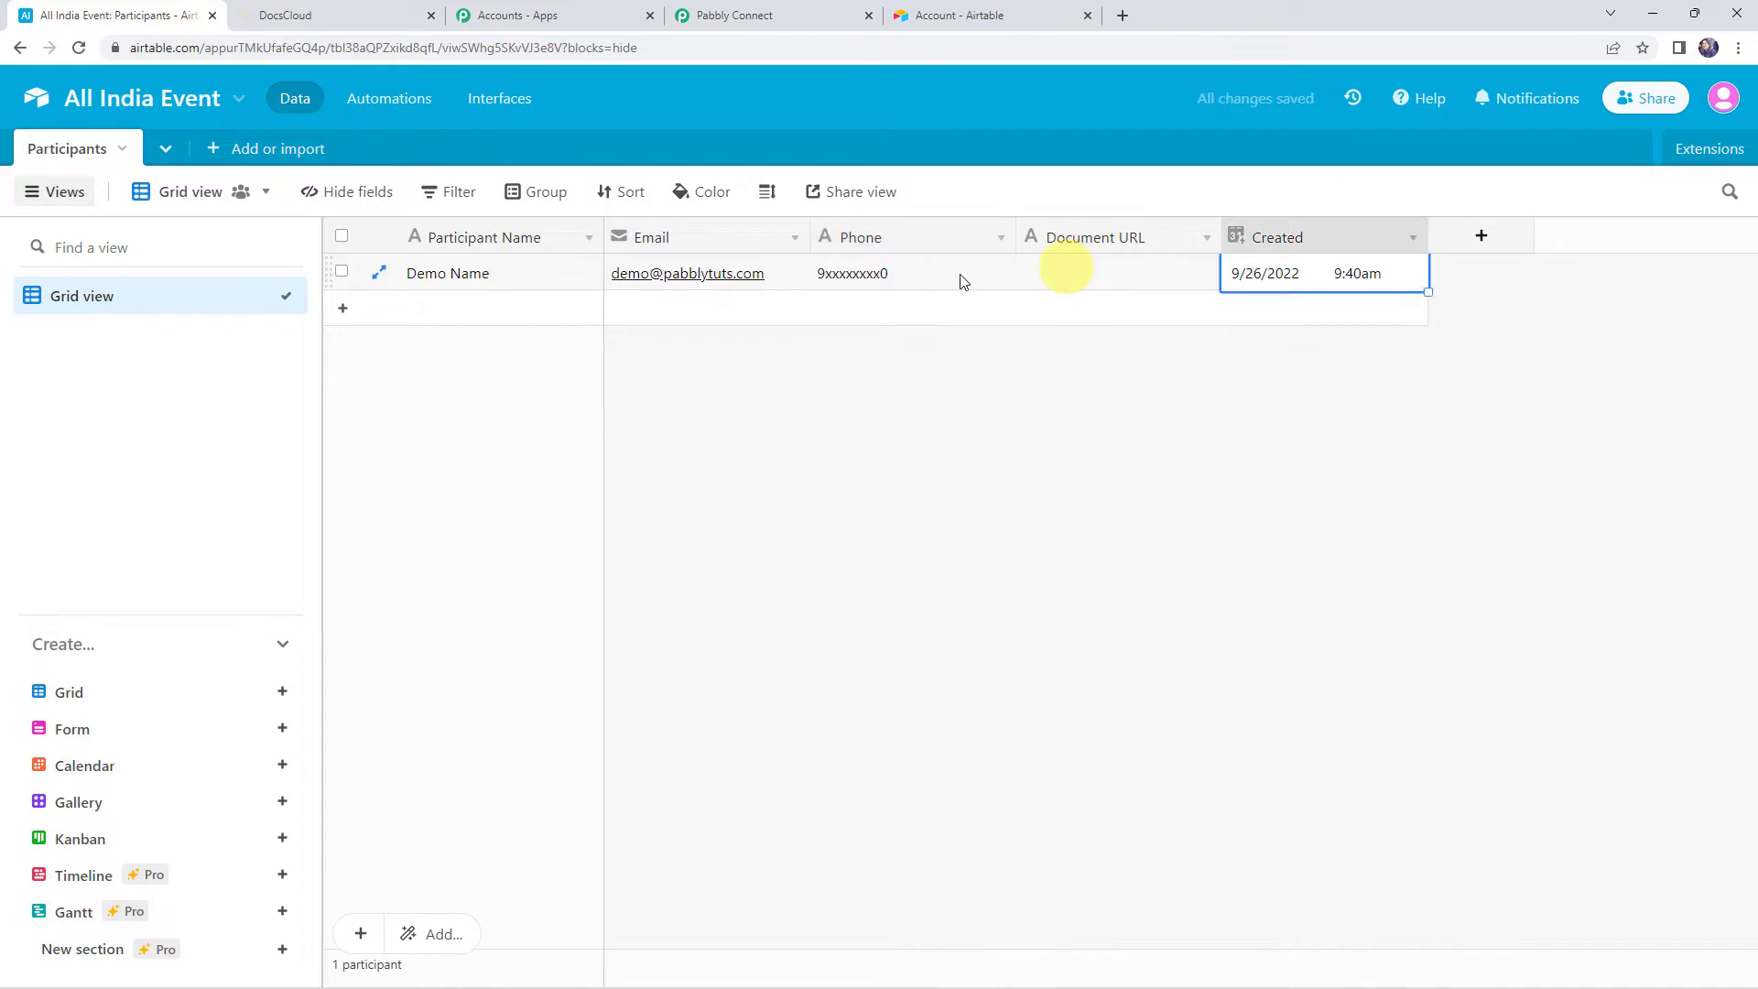
pyautogui.click(771, 20)
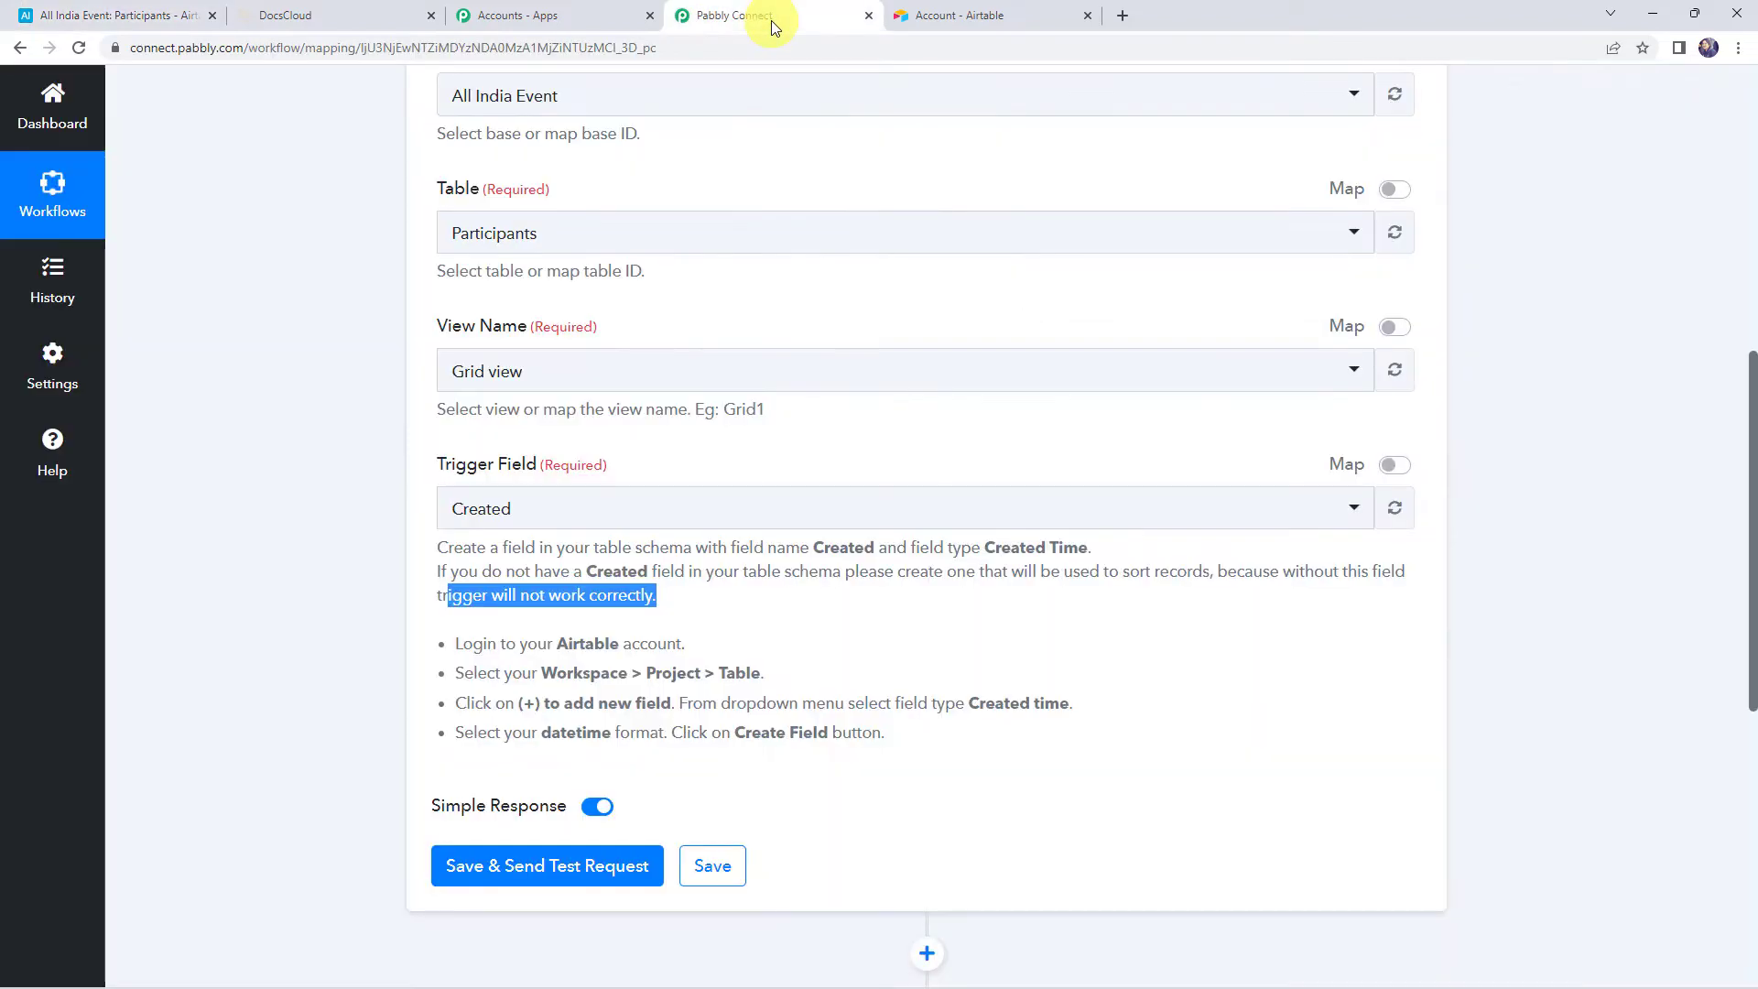
# Send the test request and inspect the returned Id, CreatedTime, name, email and phone values
pyautogui.click(537, 875)
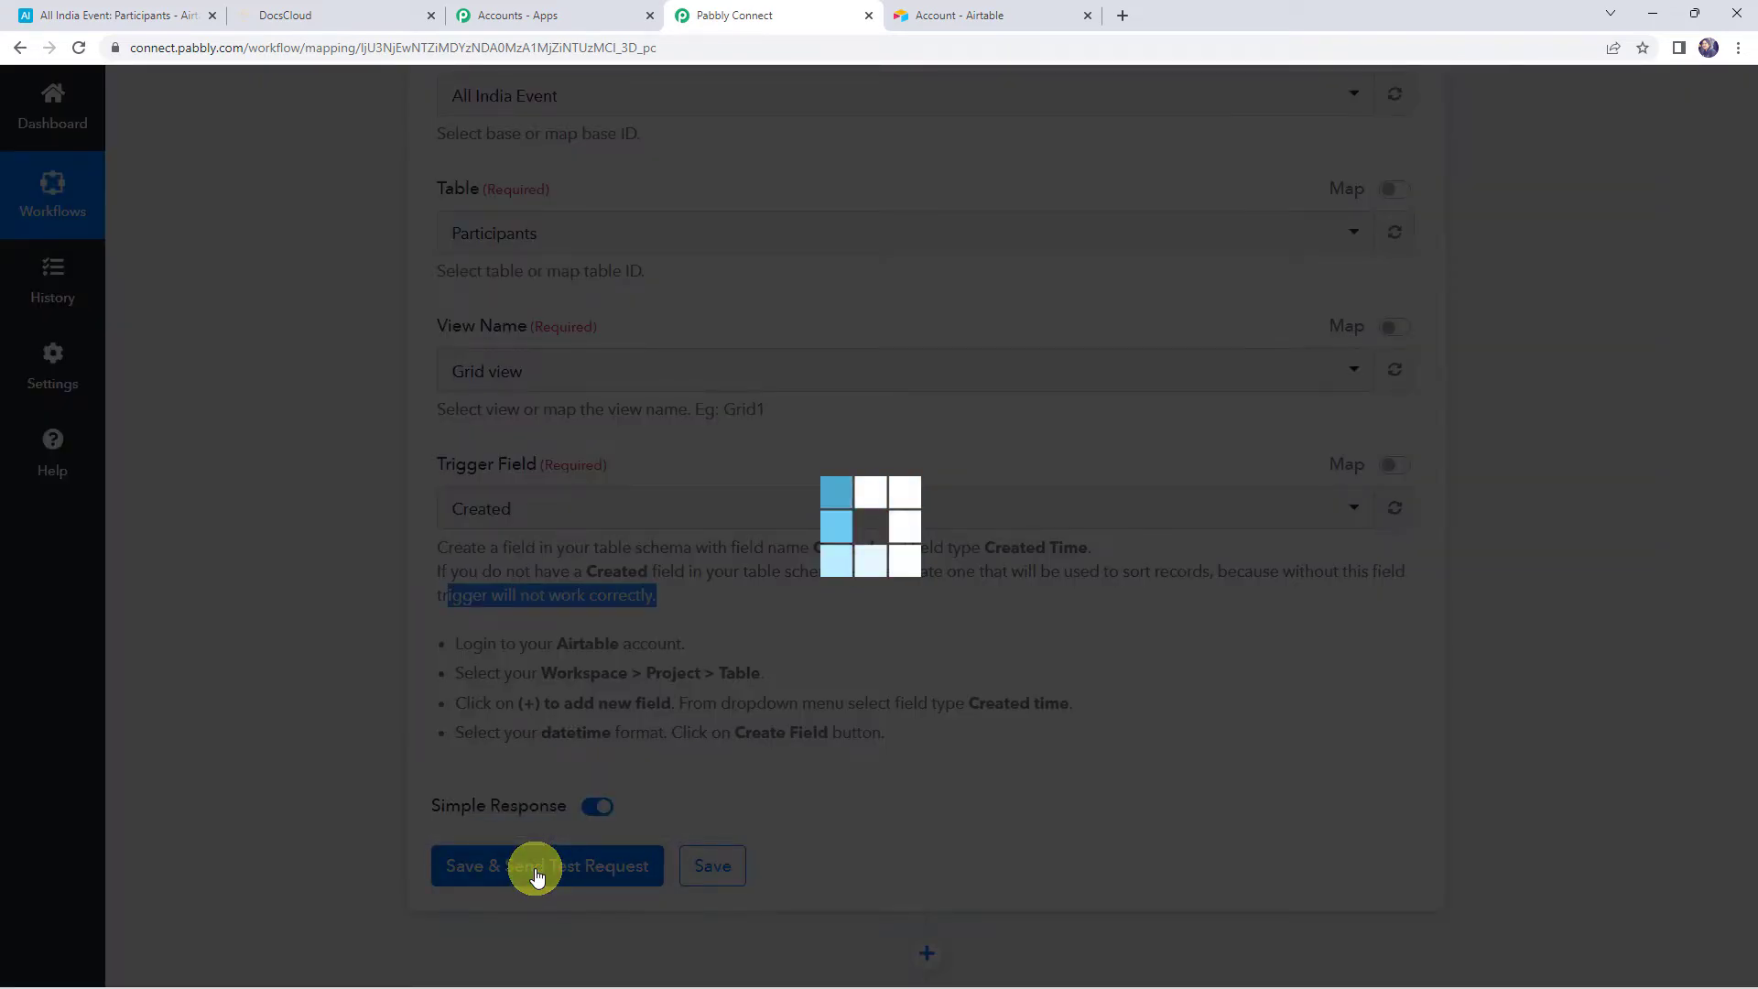
pyautogui.scroll(-6, 334, 668)
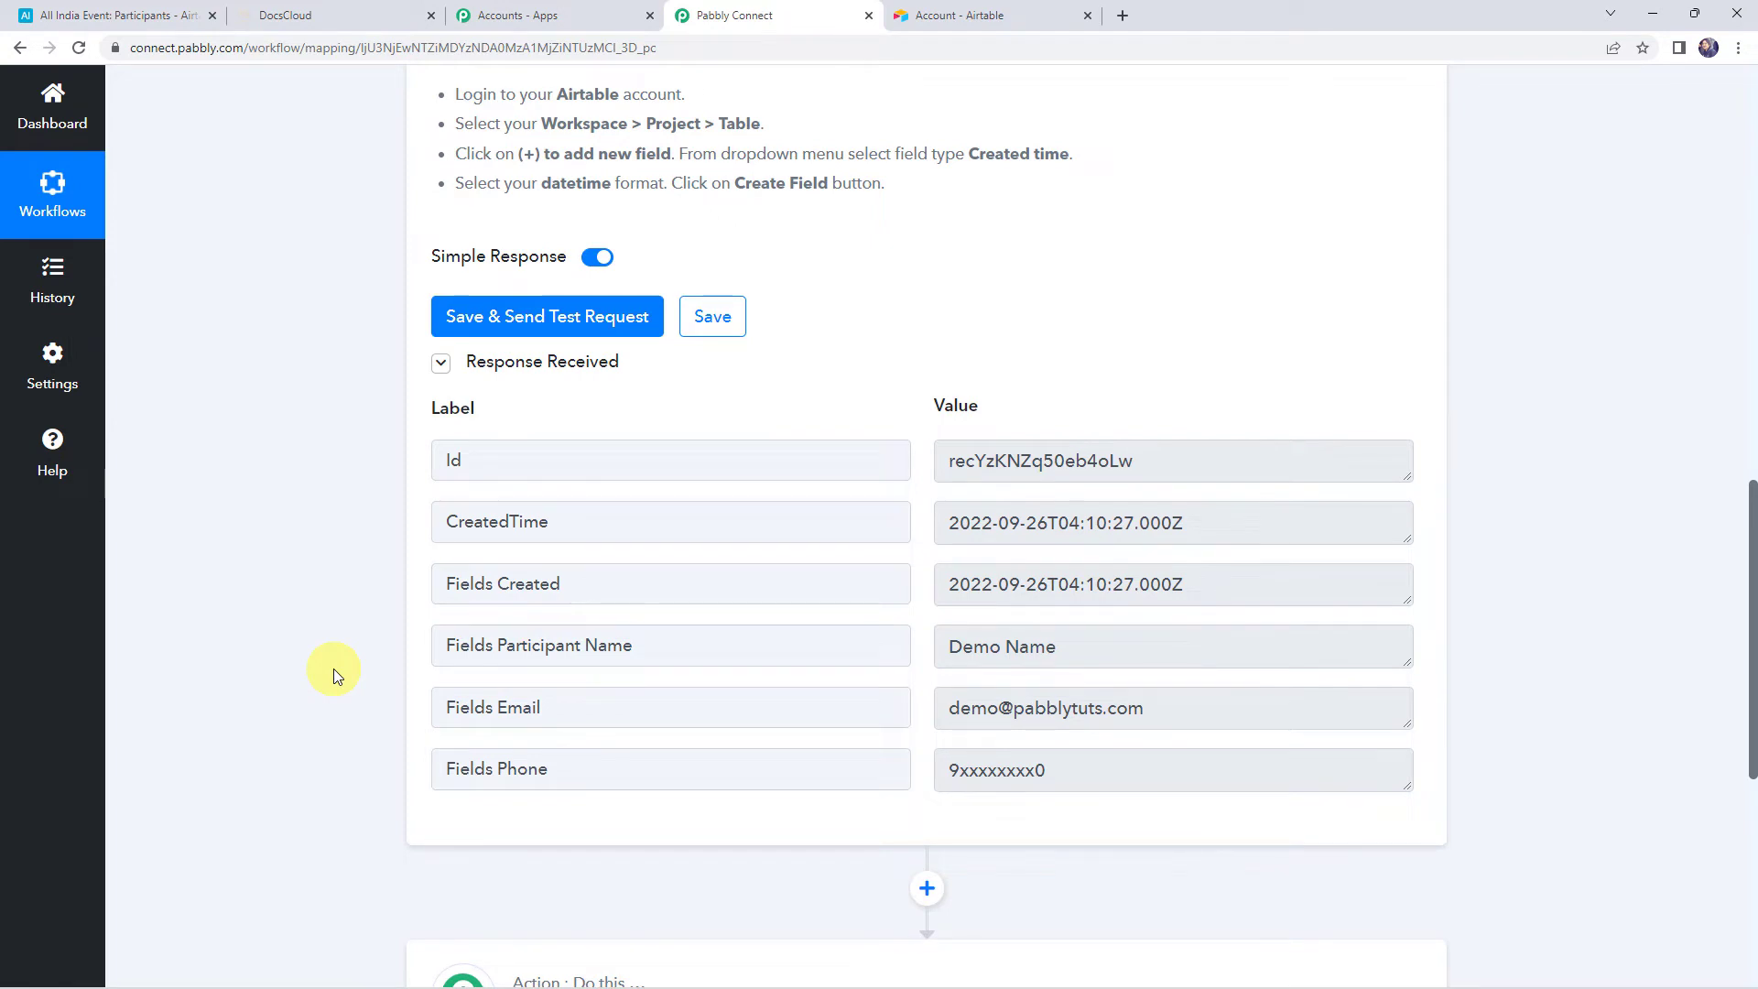
pyautogui.click(1148, 460)
pyautogui.click(1233, 527)
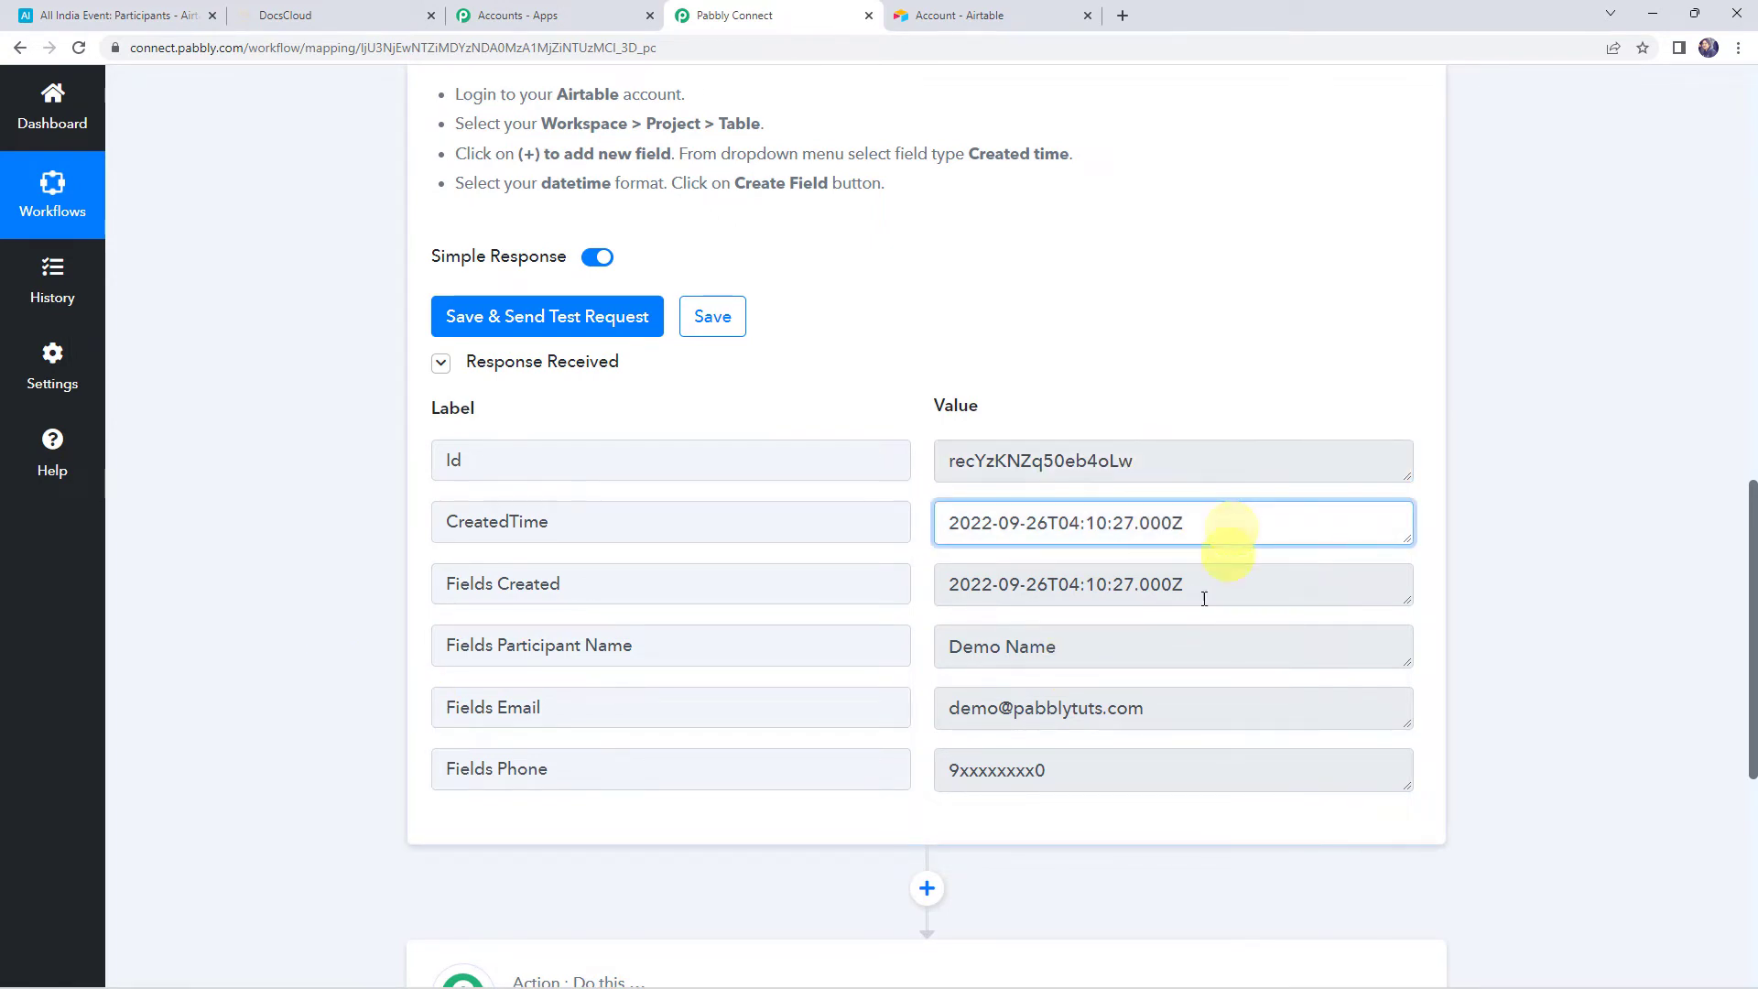
pyautogui.click(1115, 658)
pyautogui.click(1103, 710)
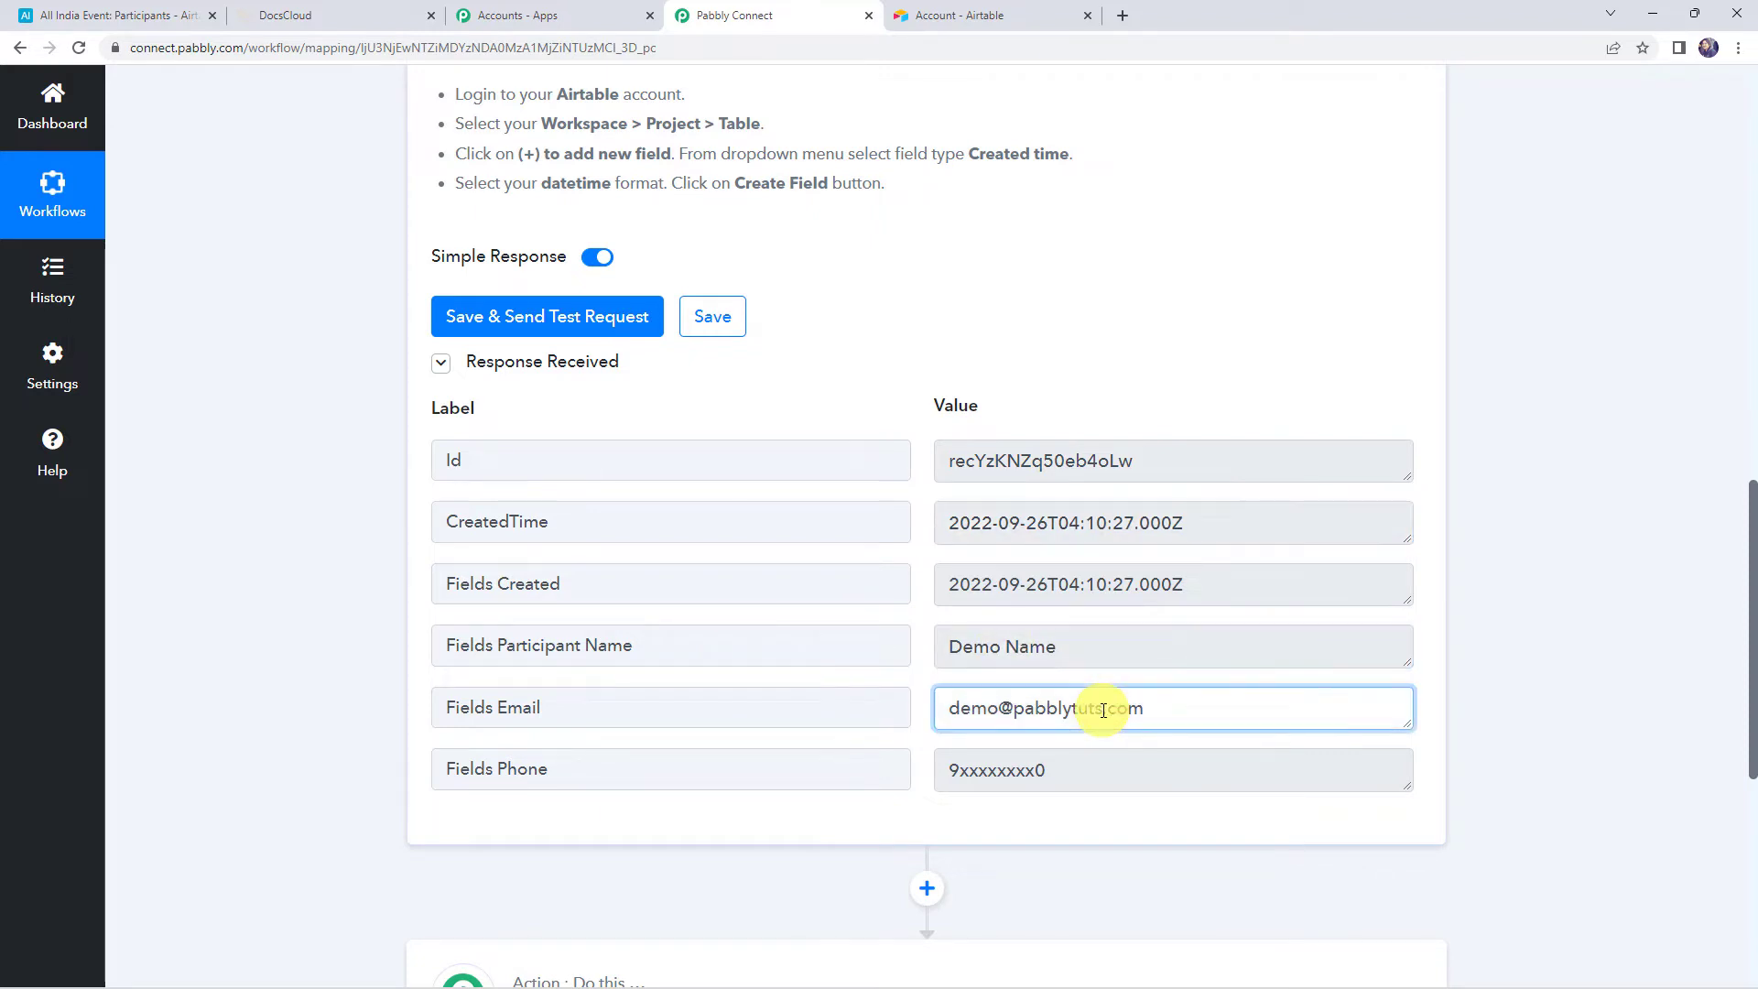
pyautogui.click(1124, 779)
pyautogui.scroll(1, 421, 651)
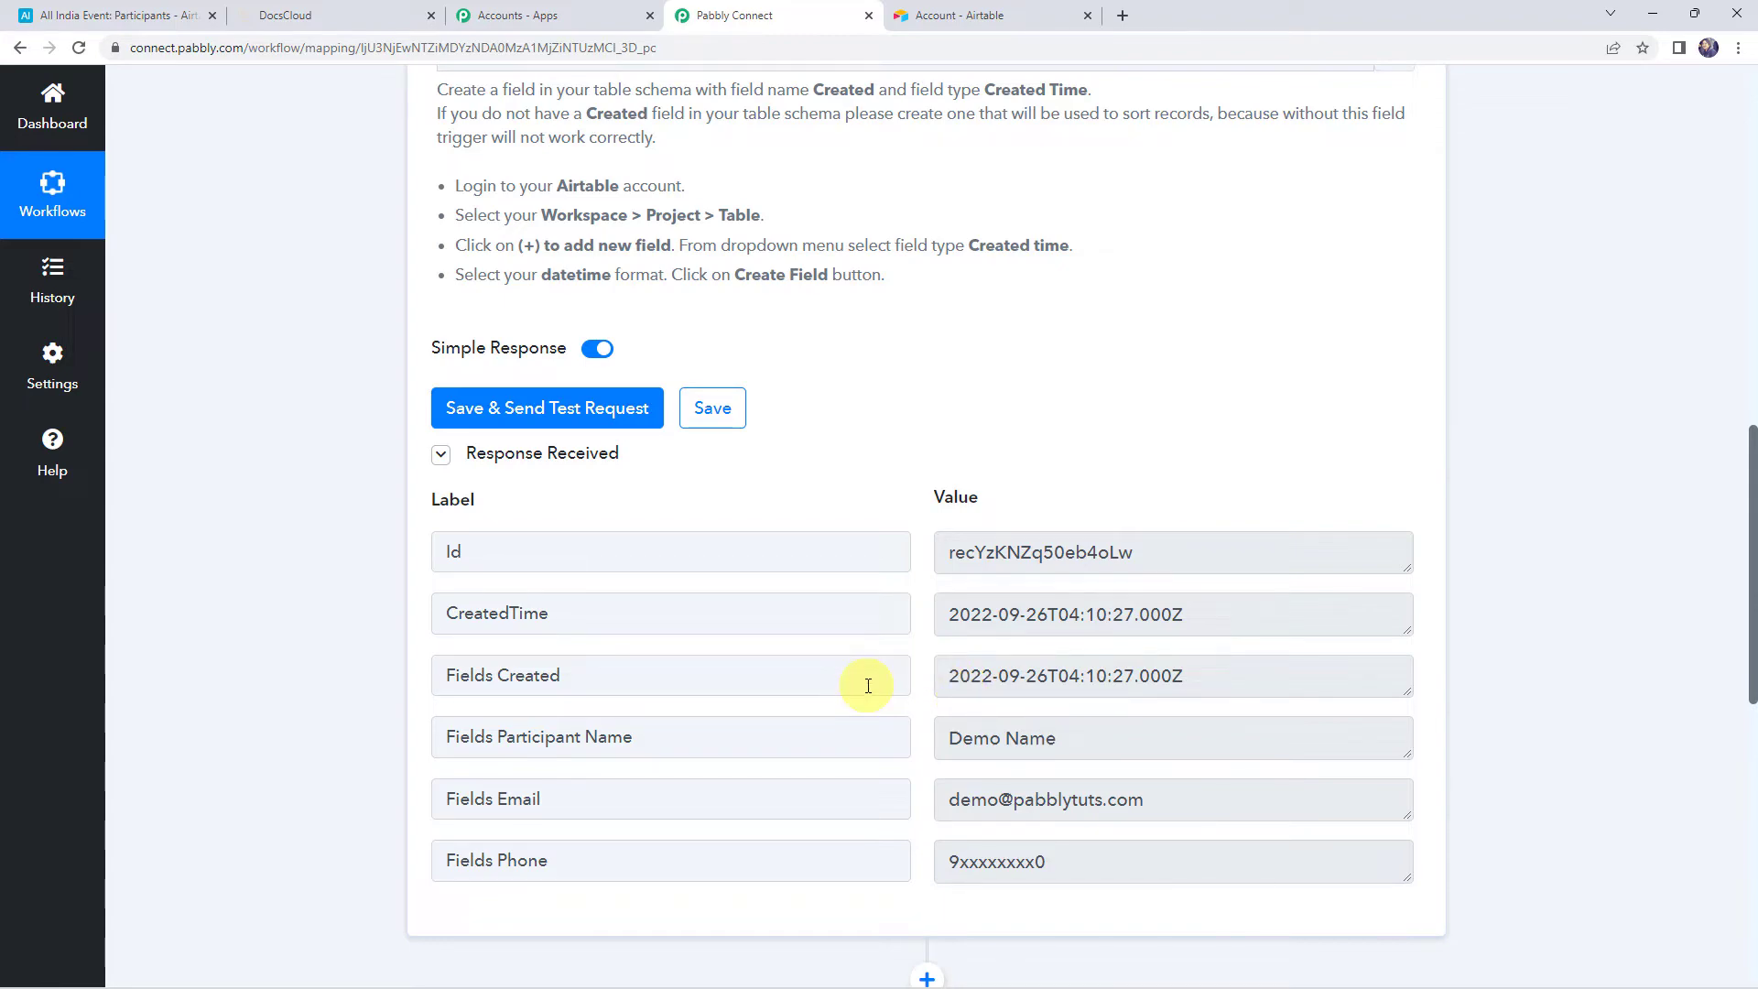
pyautogui.scroll(15, 868, 685)
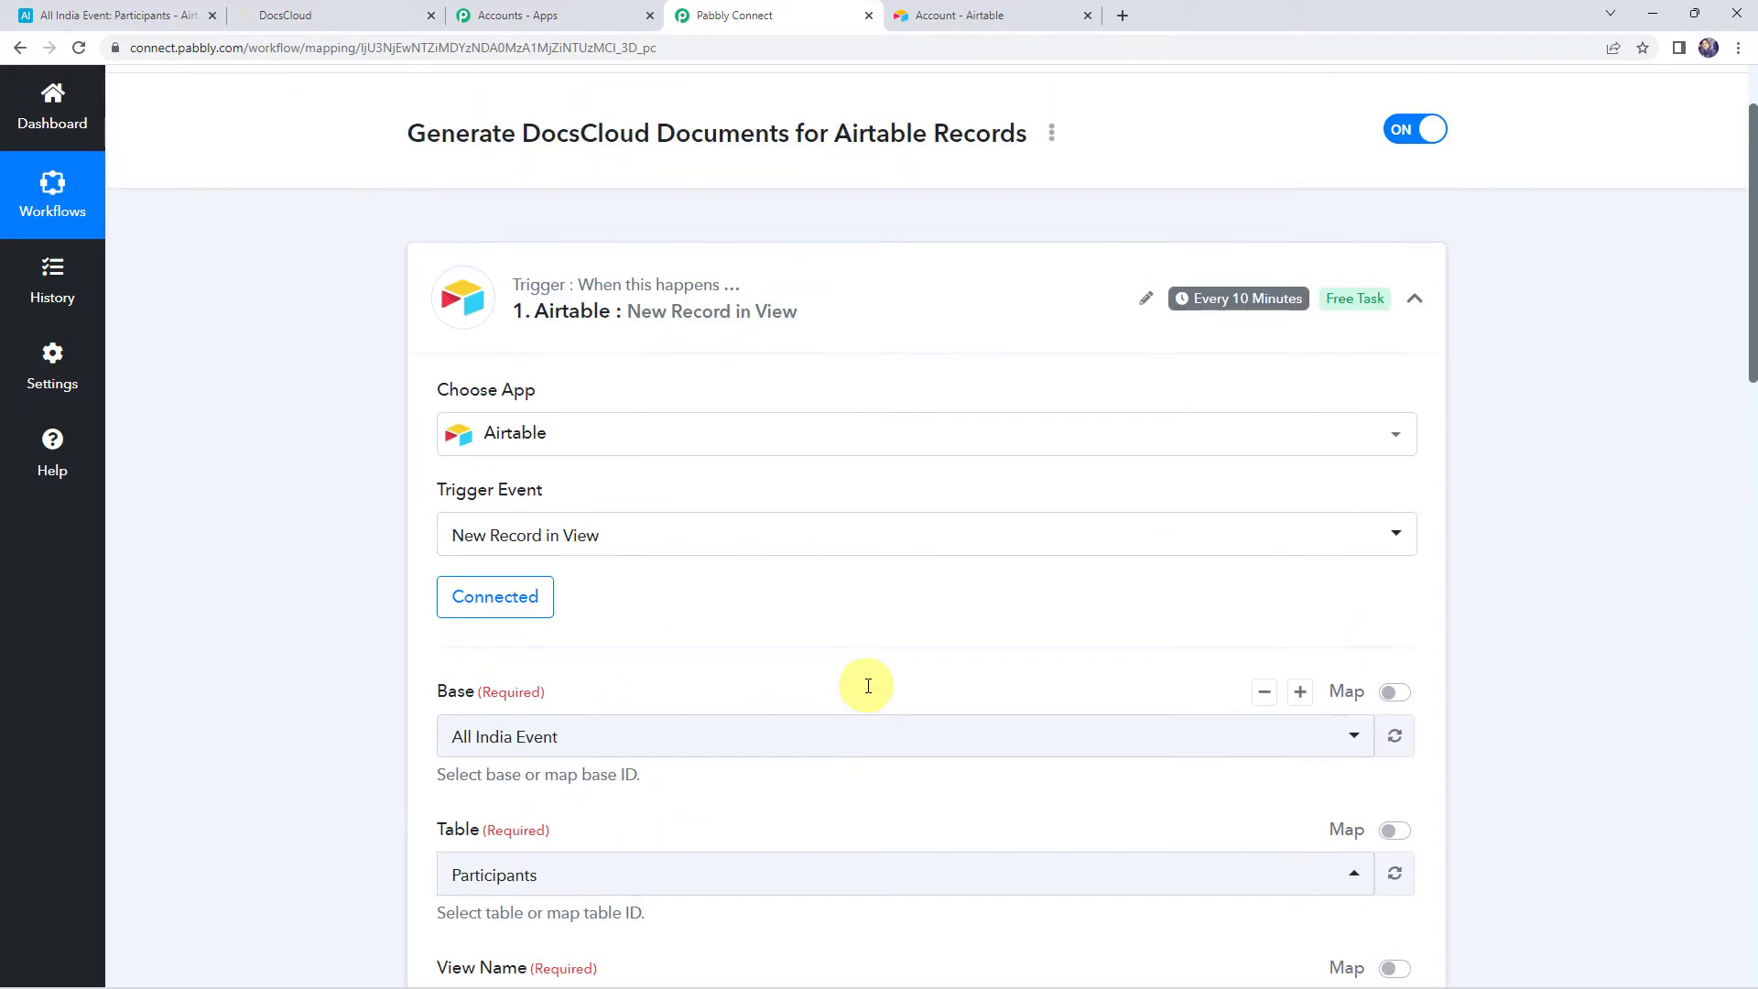
pyautogui.moveTo(1225, 395)
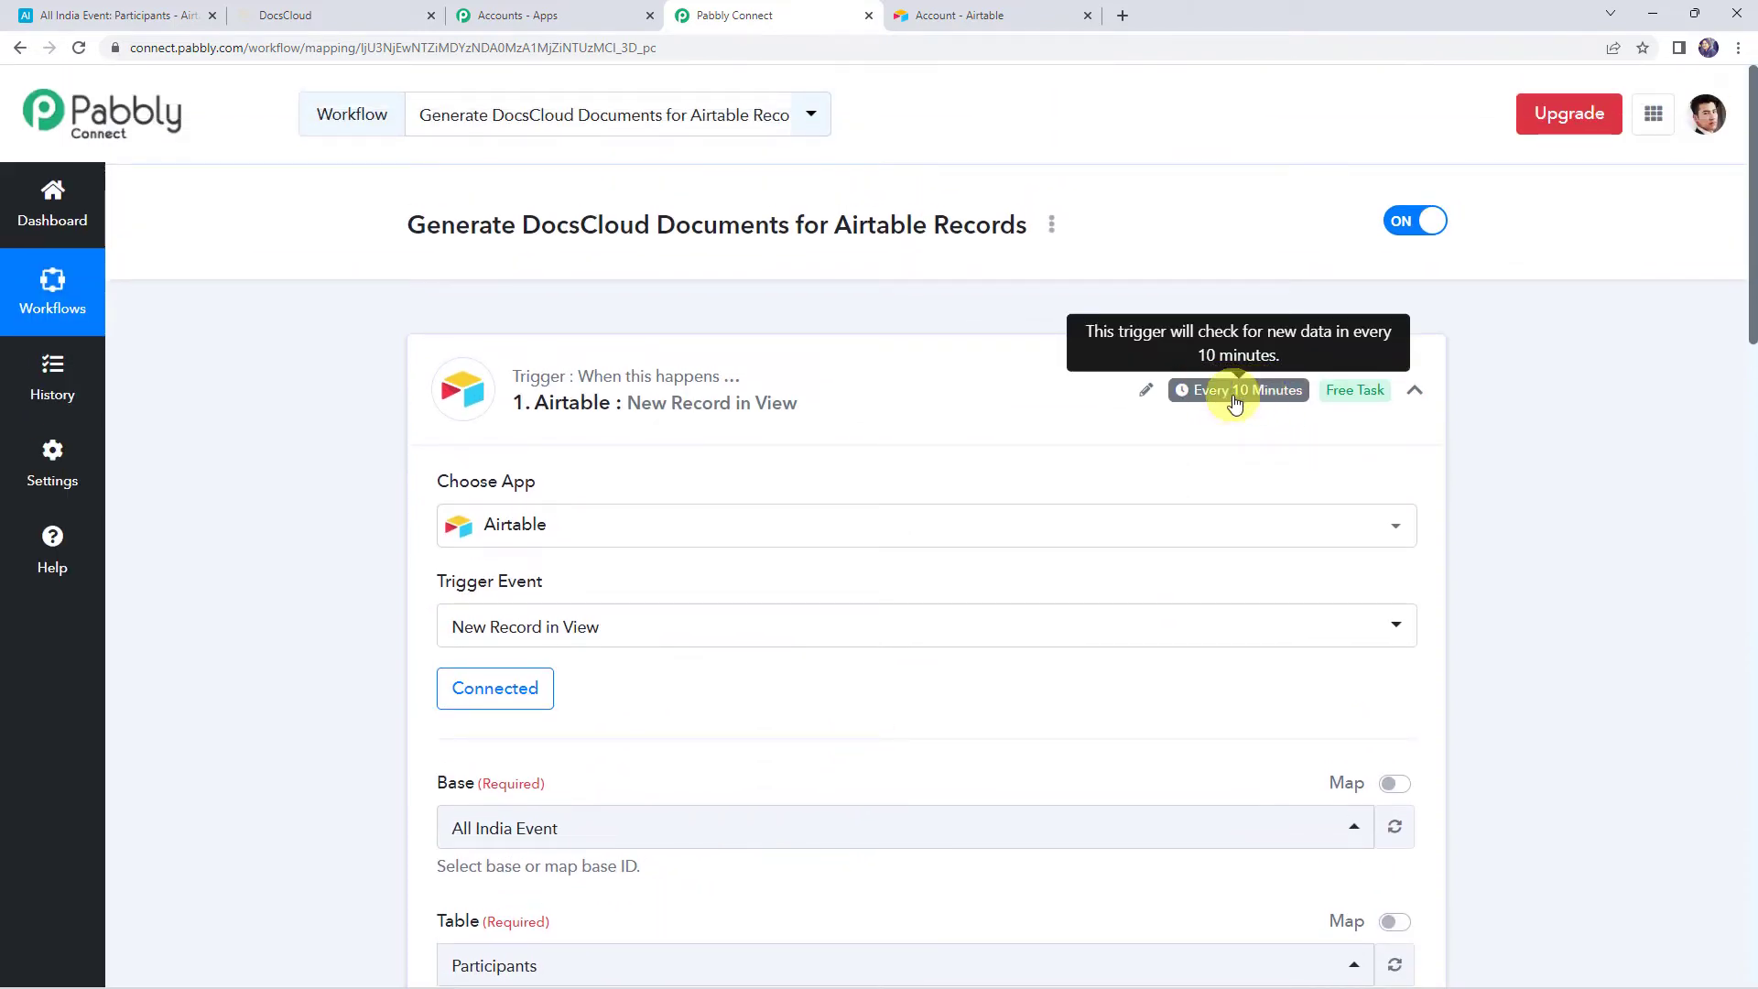
pyautogui.scroll(-15, 1209, 421)
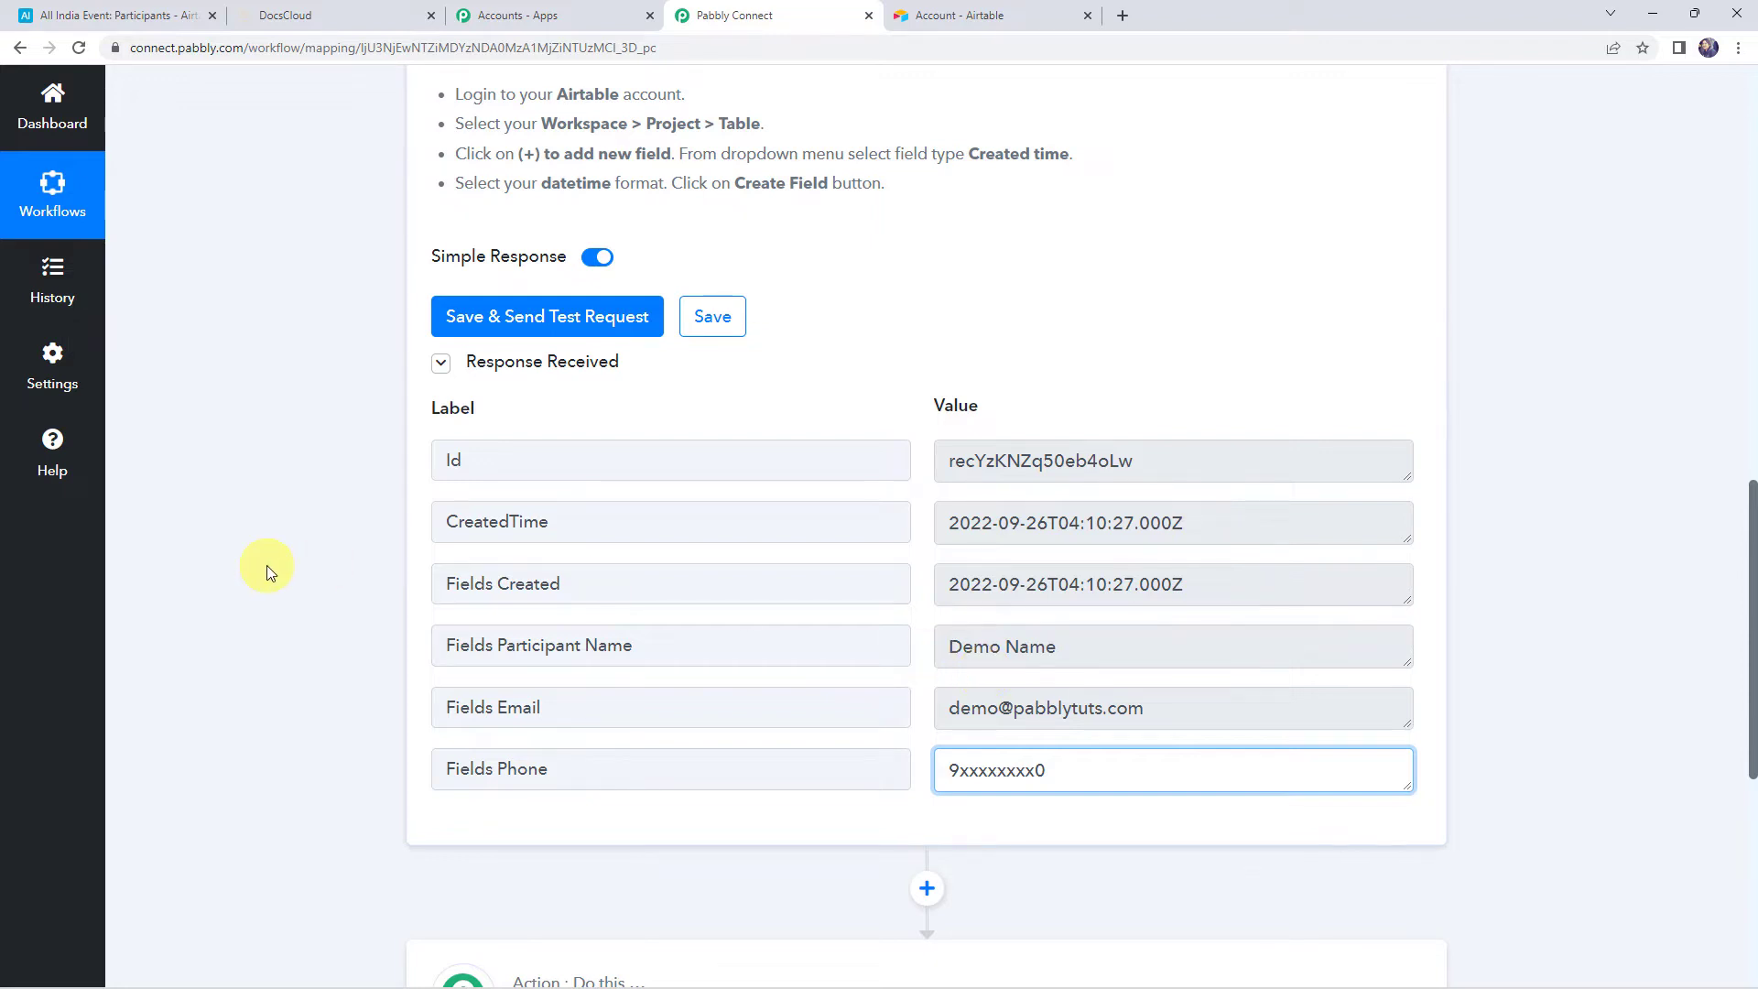
pyautogui.scroll(-6, 267, 564)
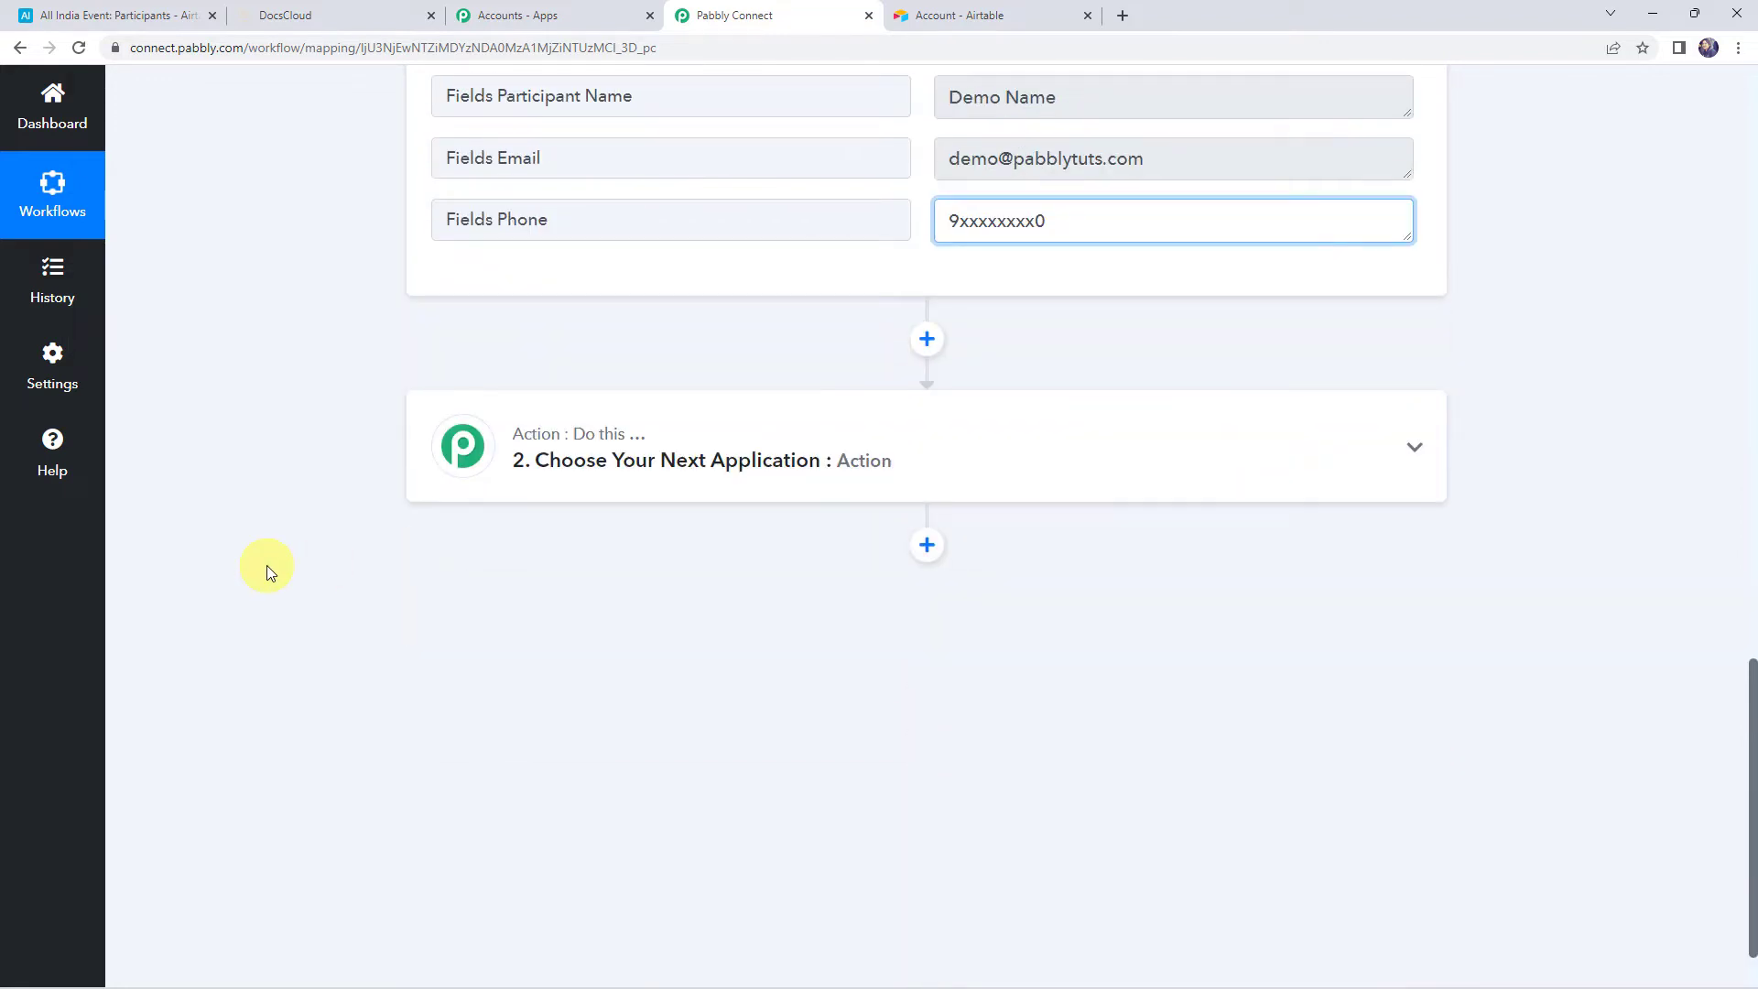
# Set the action to DocsCloud's Generate Document event and start adding a new DocsCloud connection
pyautogui.click(946, 455)
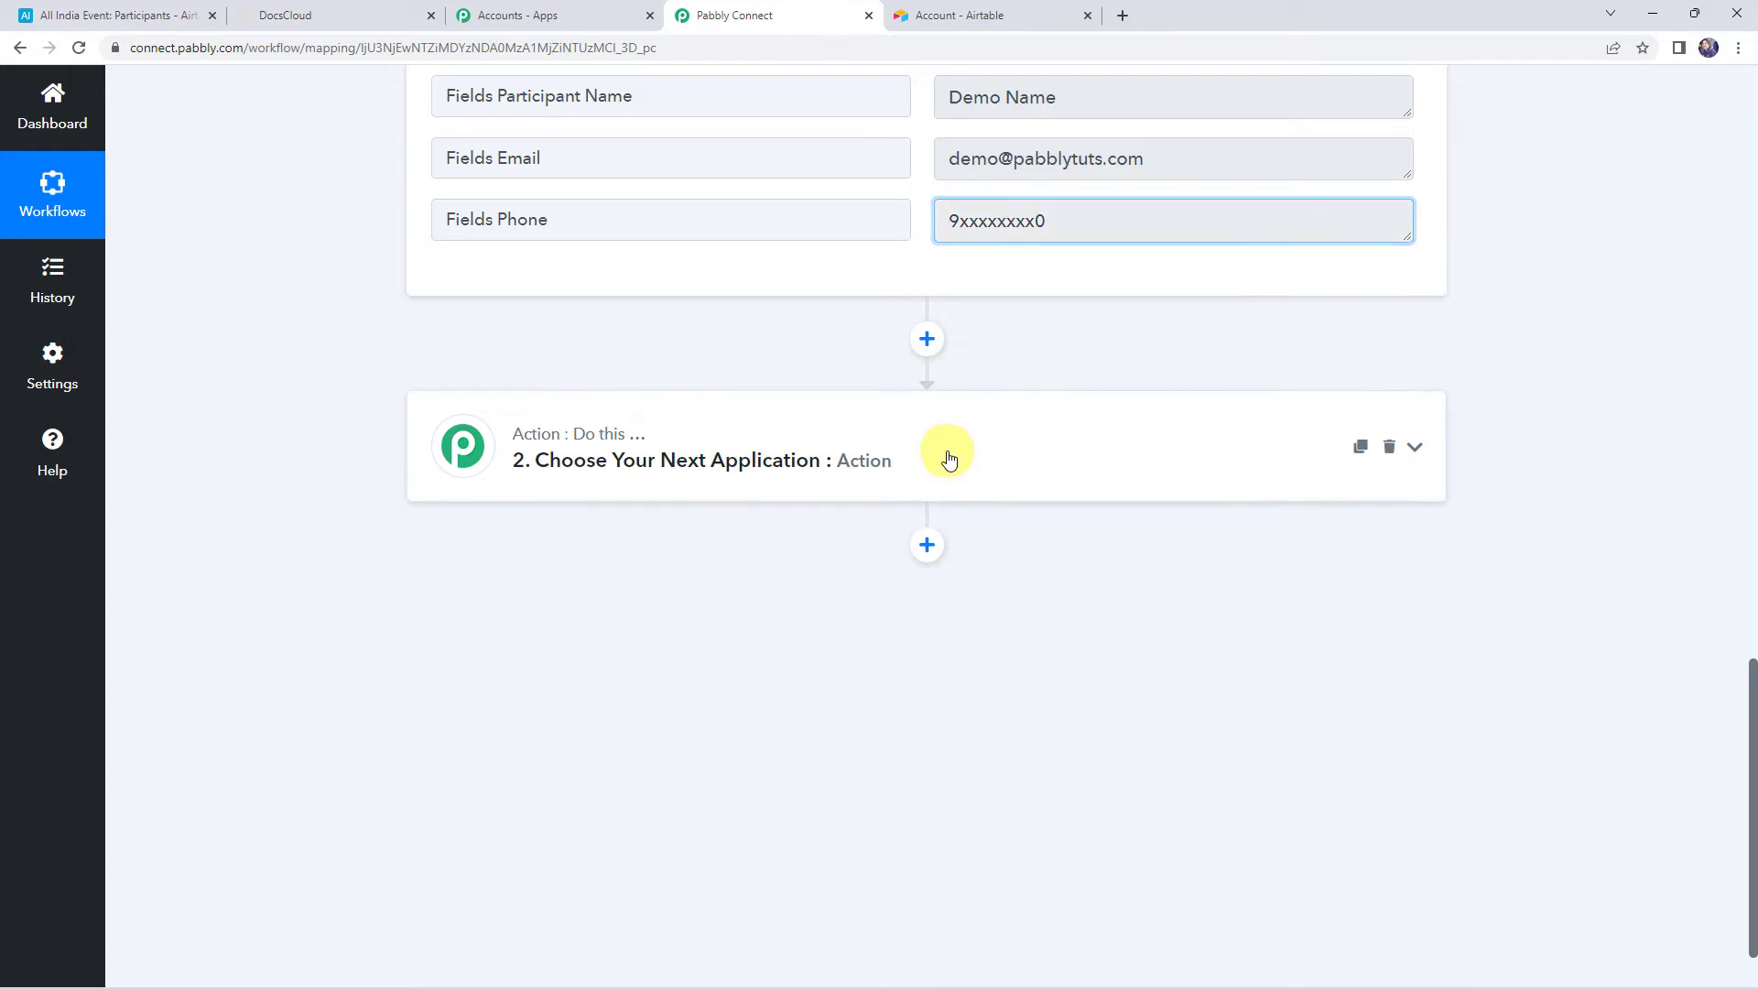
pyautogui.click(705, 564)
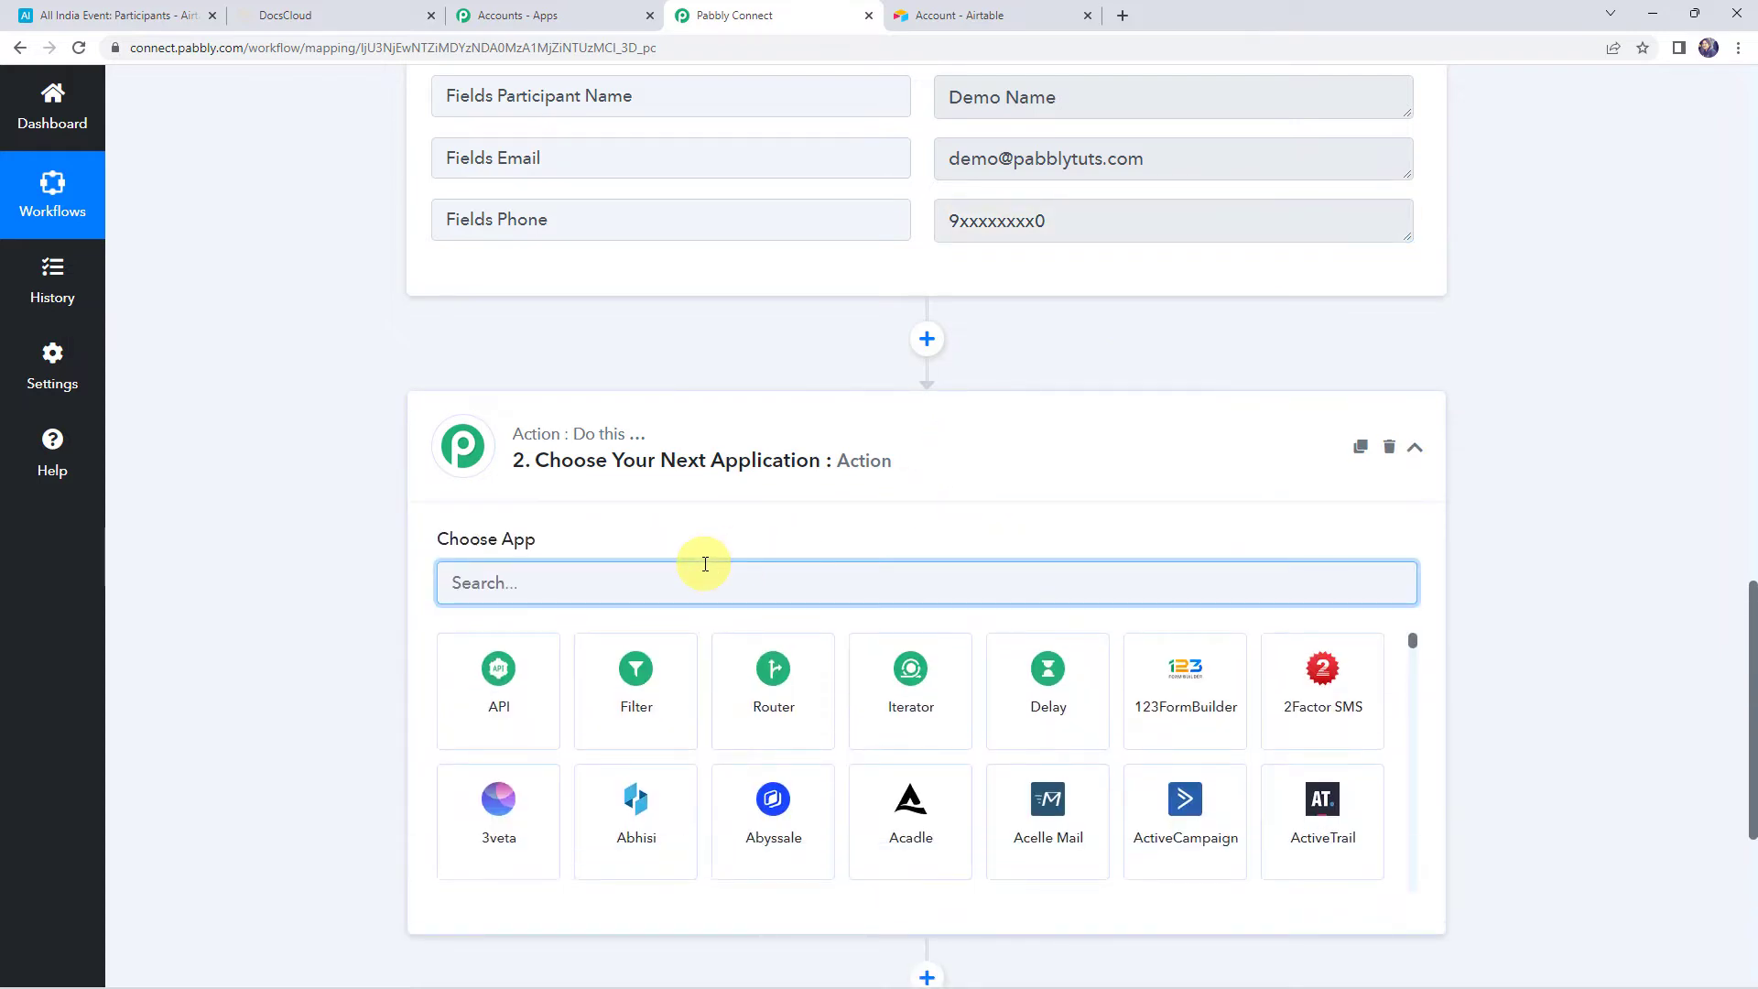
pyautogui.write('Docs')
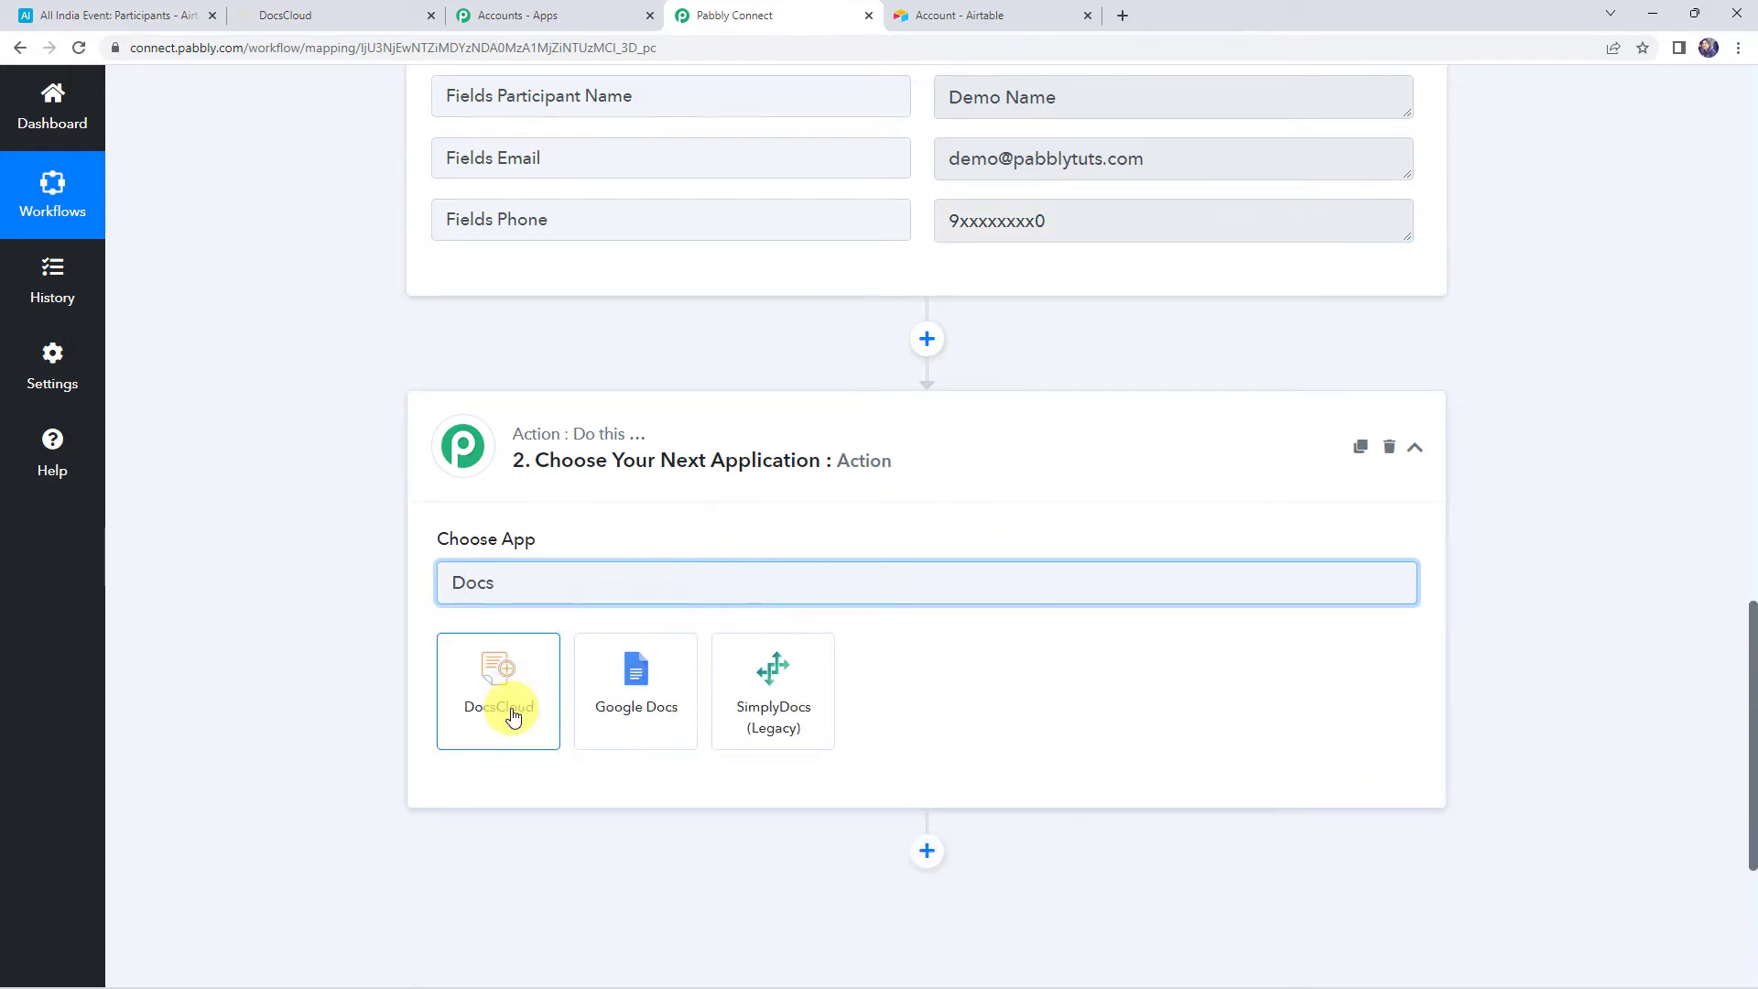
pyautogui.click(512, 715)
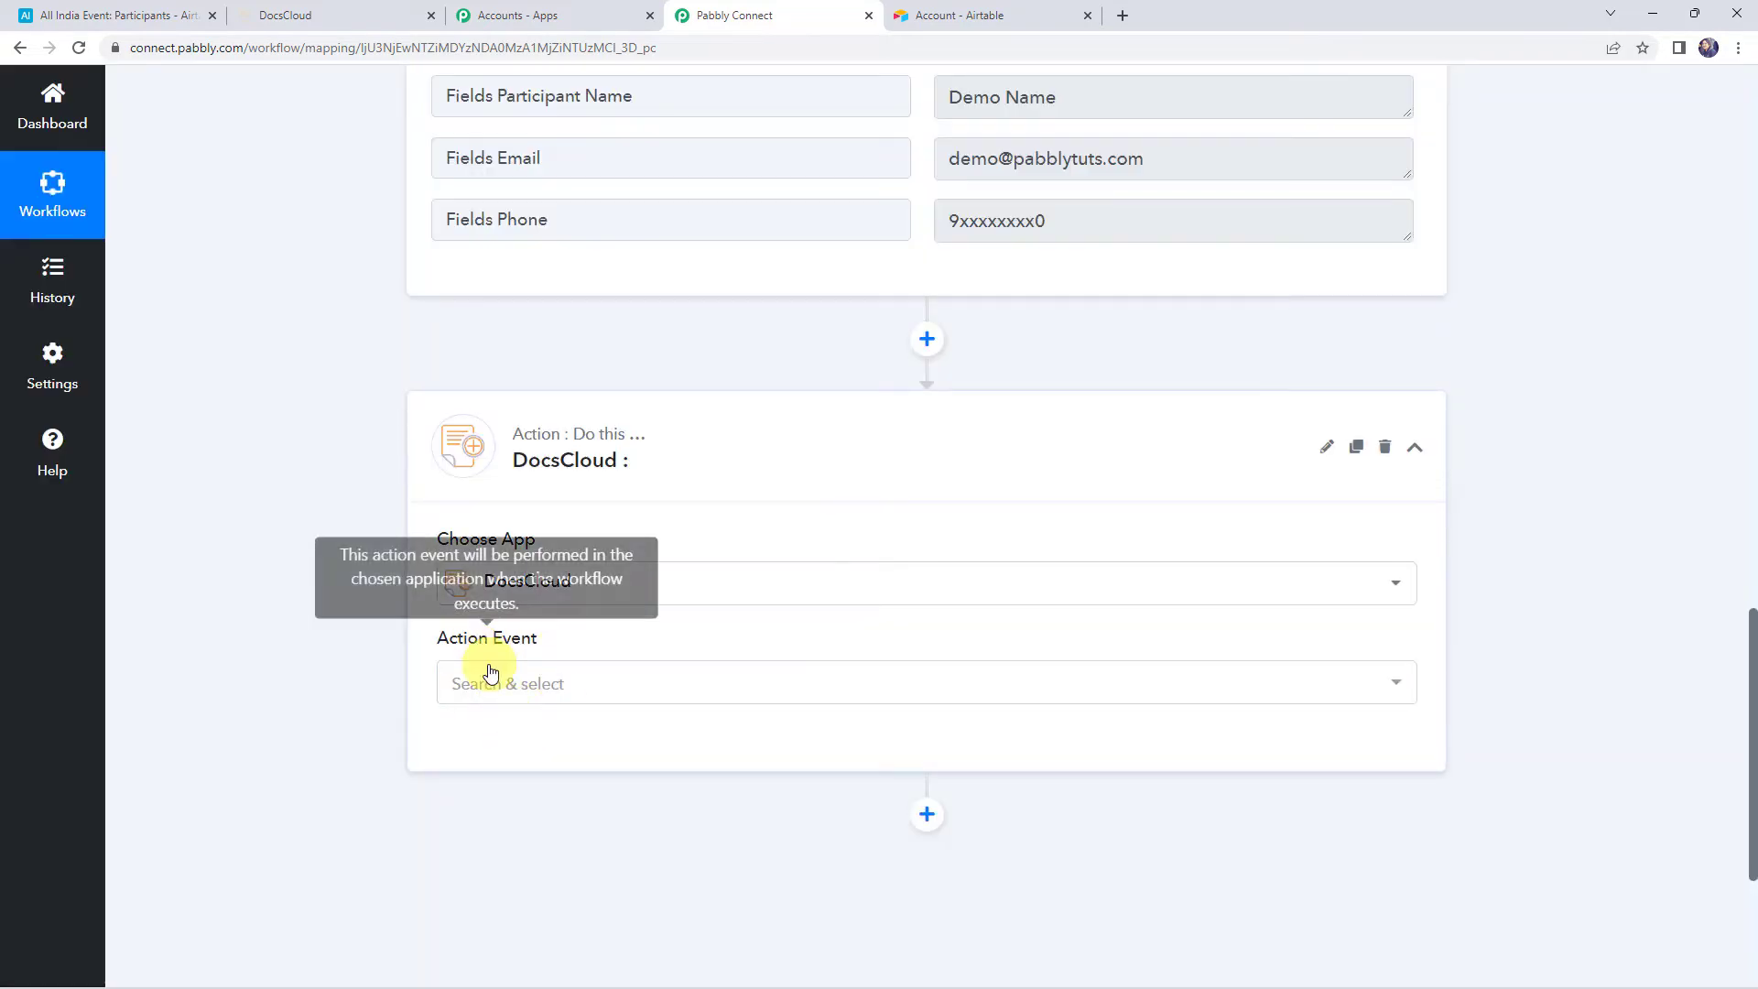
pyautogui.click(492, 680)
pyautogui.click(544, 797)
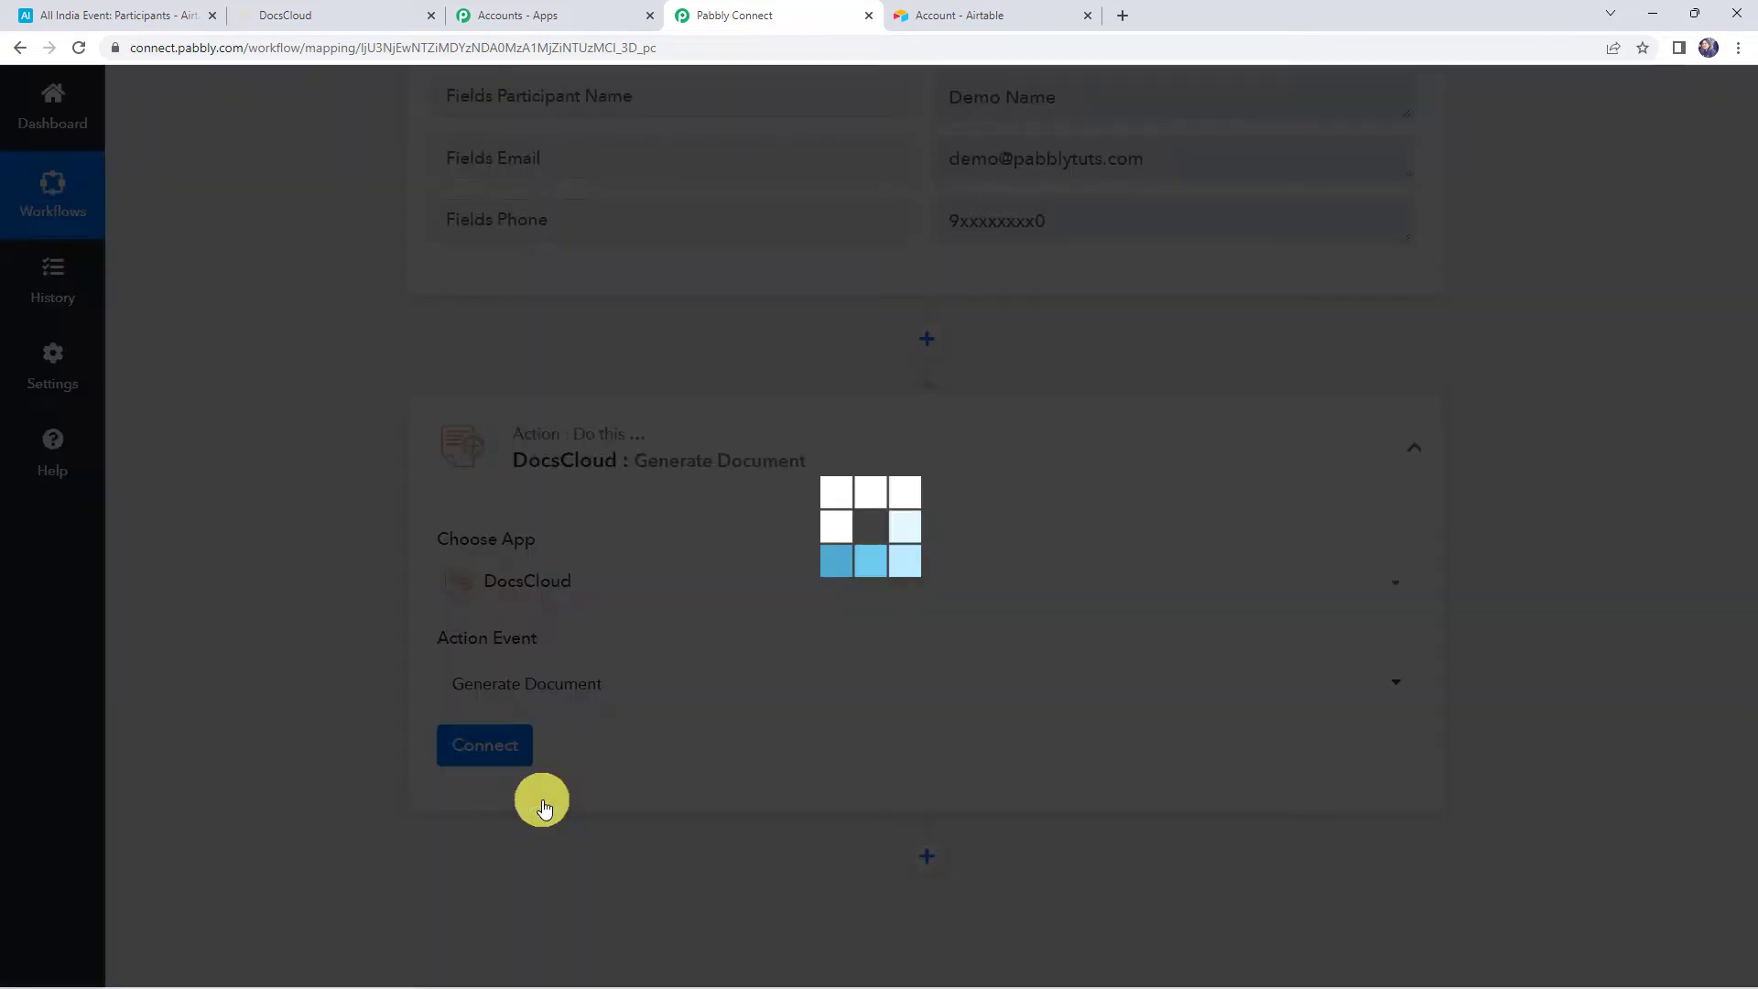
pyautogui.scroll(-3, 586, 769)
pyautogui.click(515, 476)
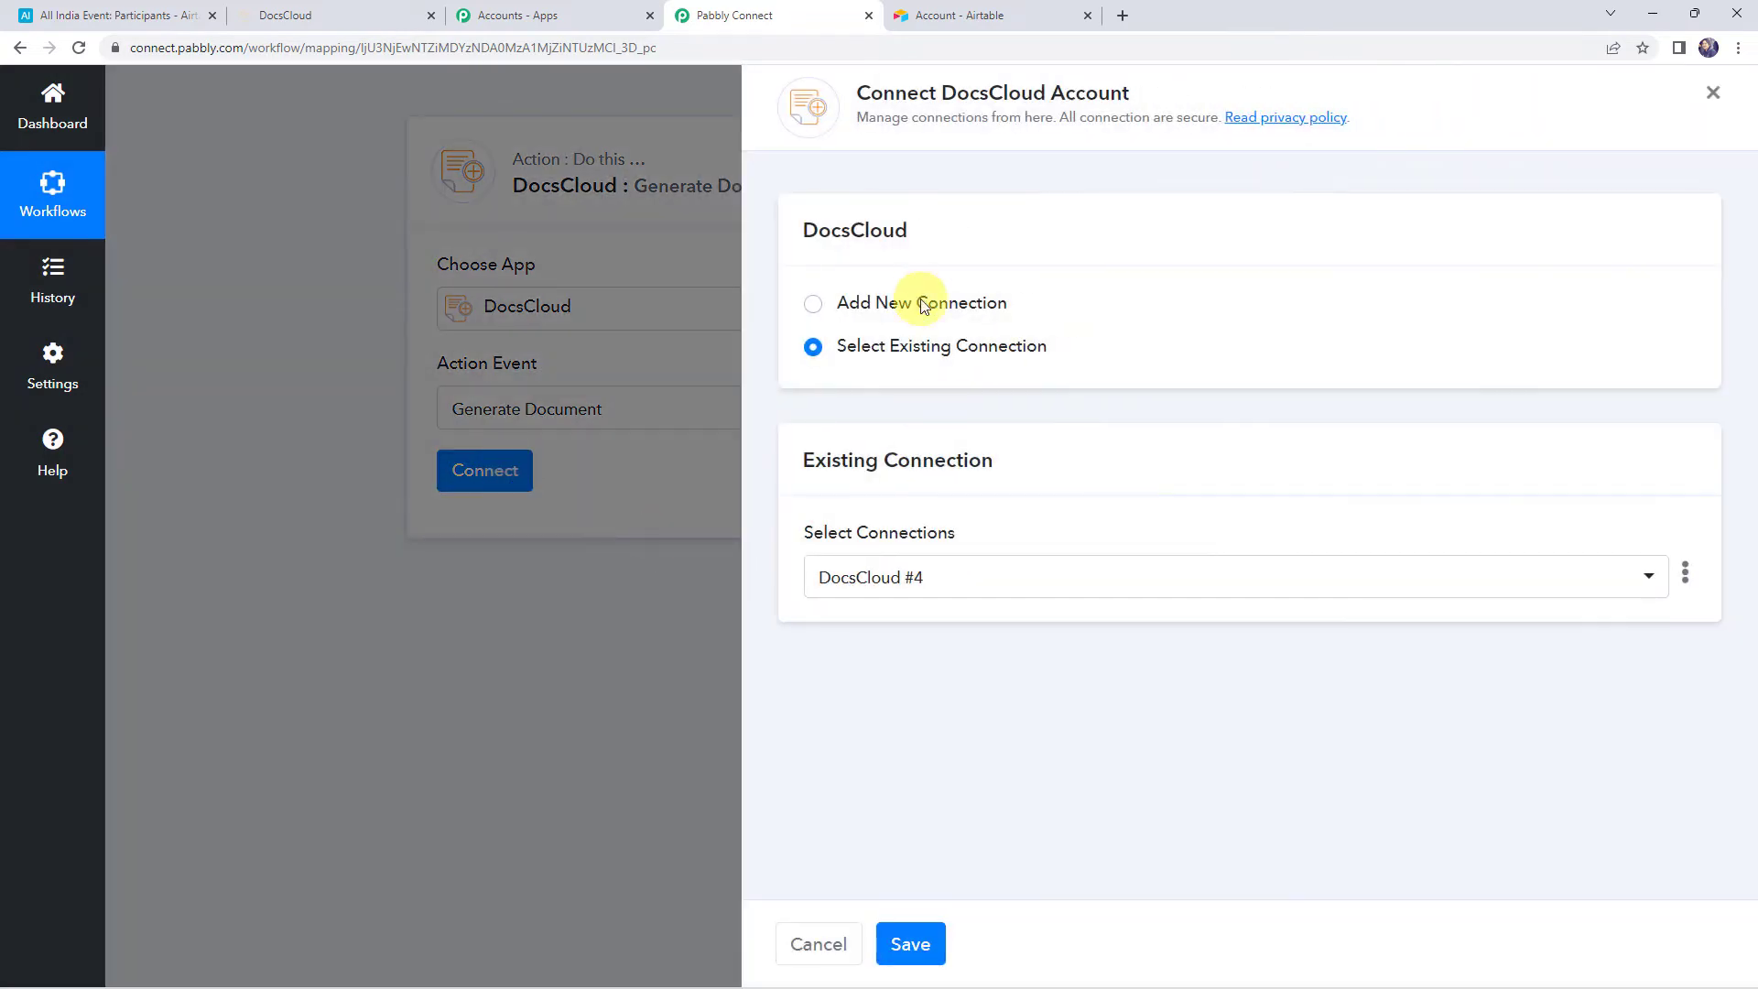
pyautogui.click(902, 302)
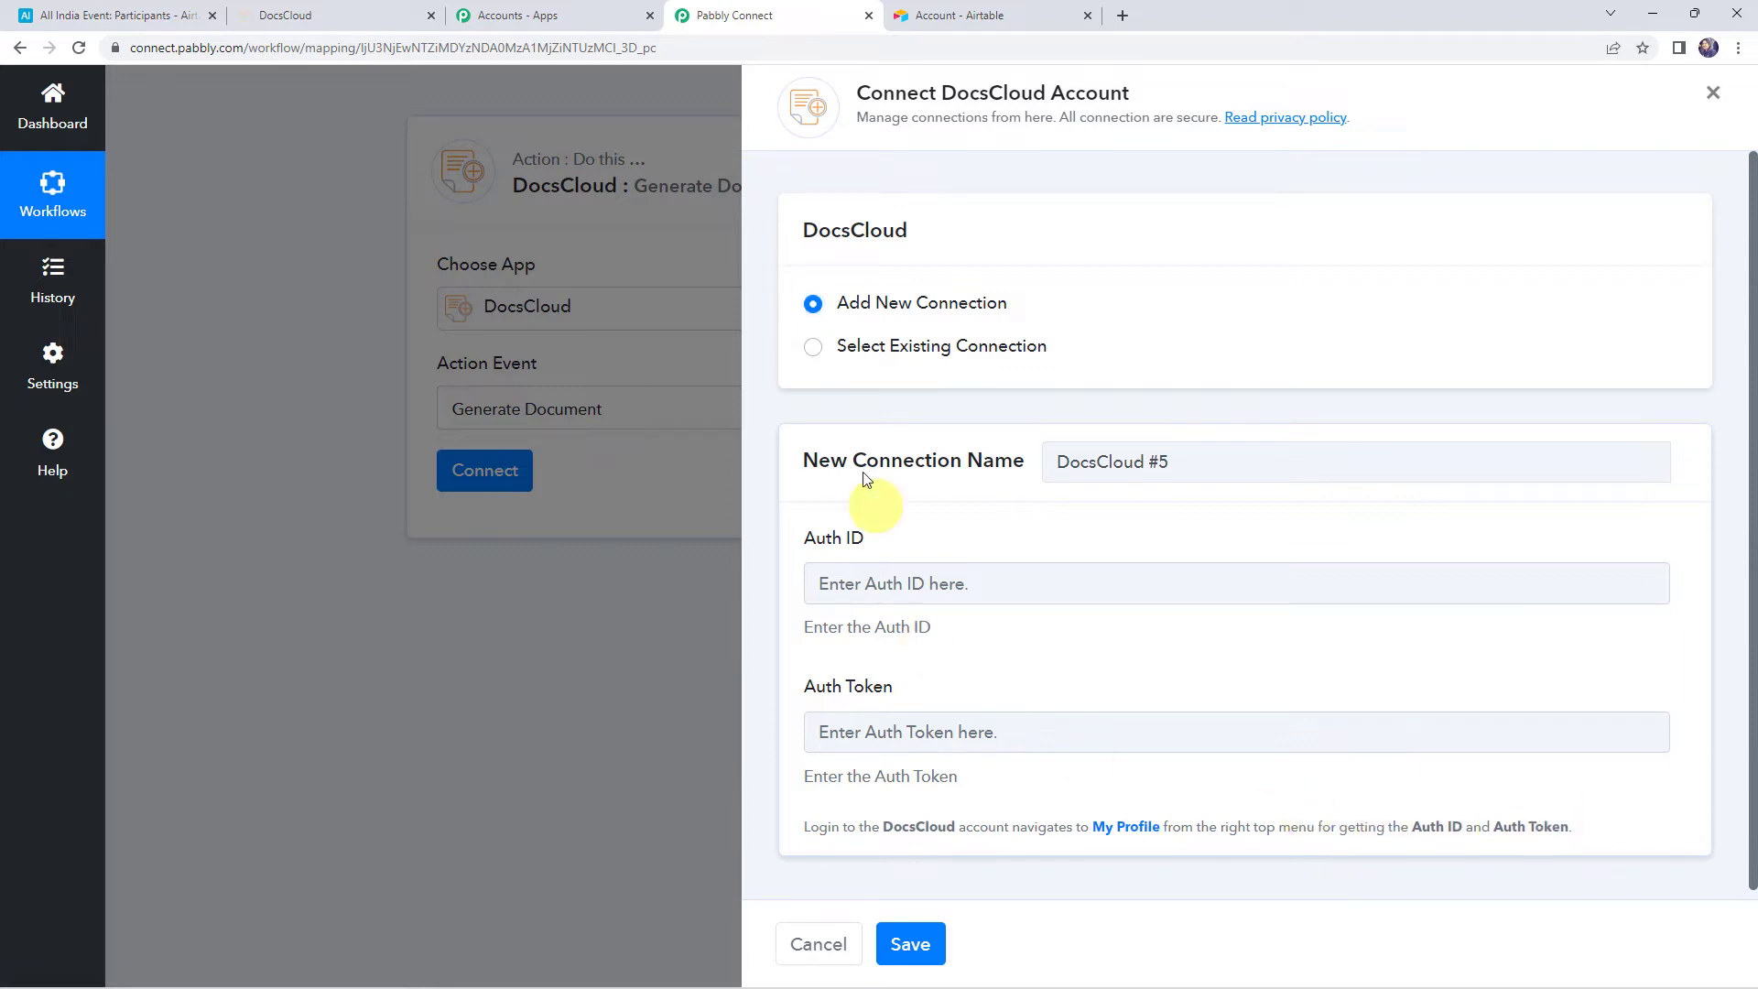
# Copy the auth ID from DocsCloud's My Profile page into the Auth ID field
pyautogui.click(286, 8)
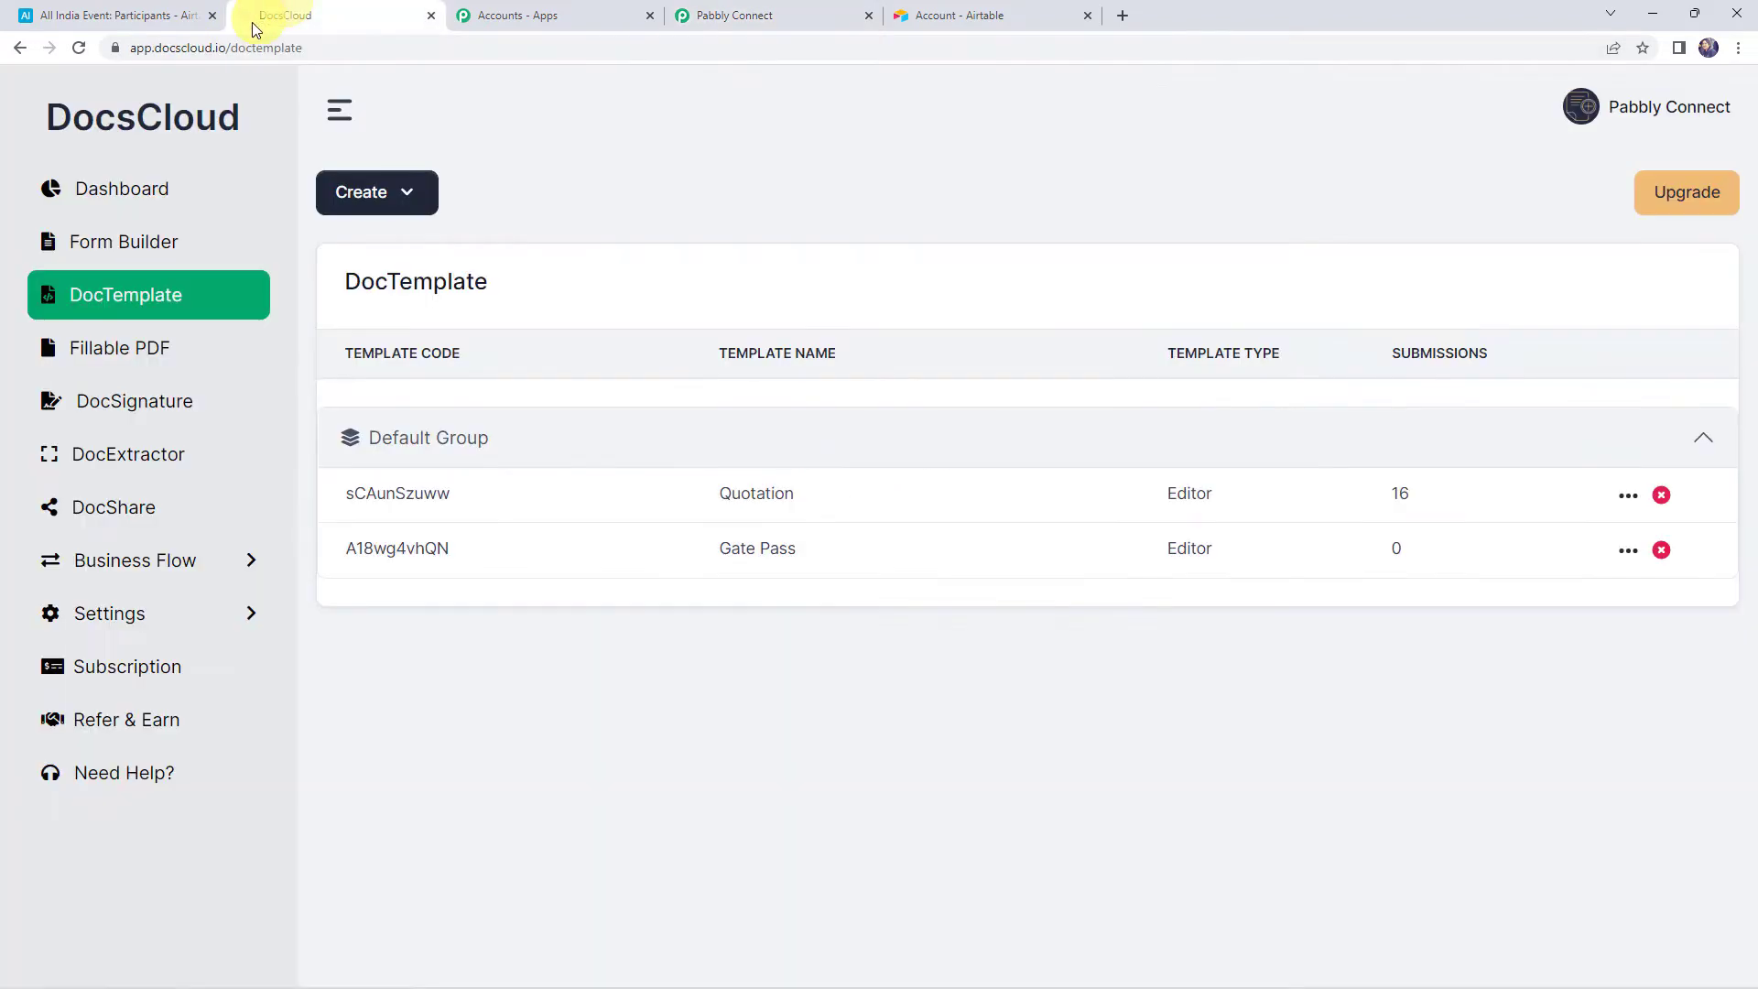
pyautogui.click(1669, 110)
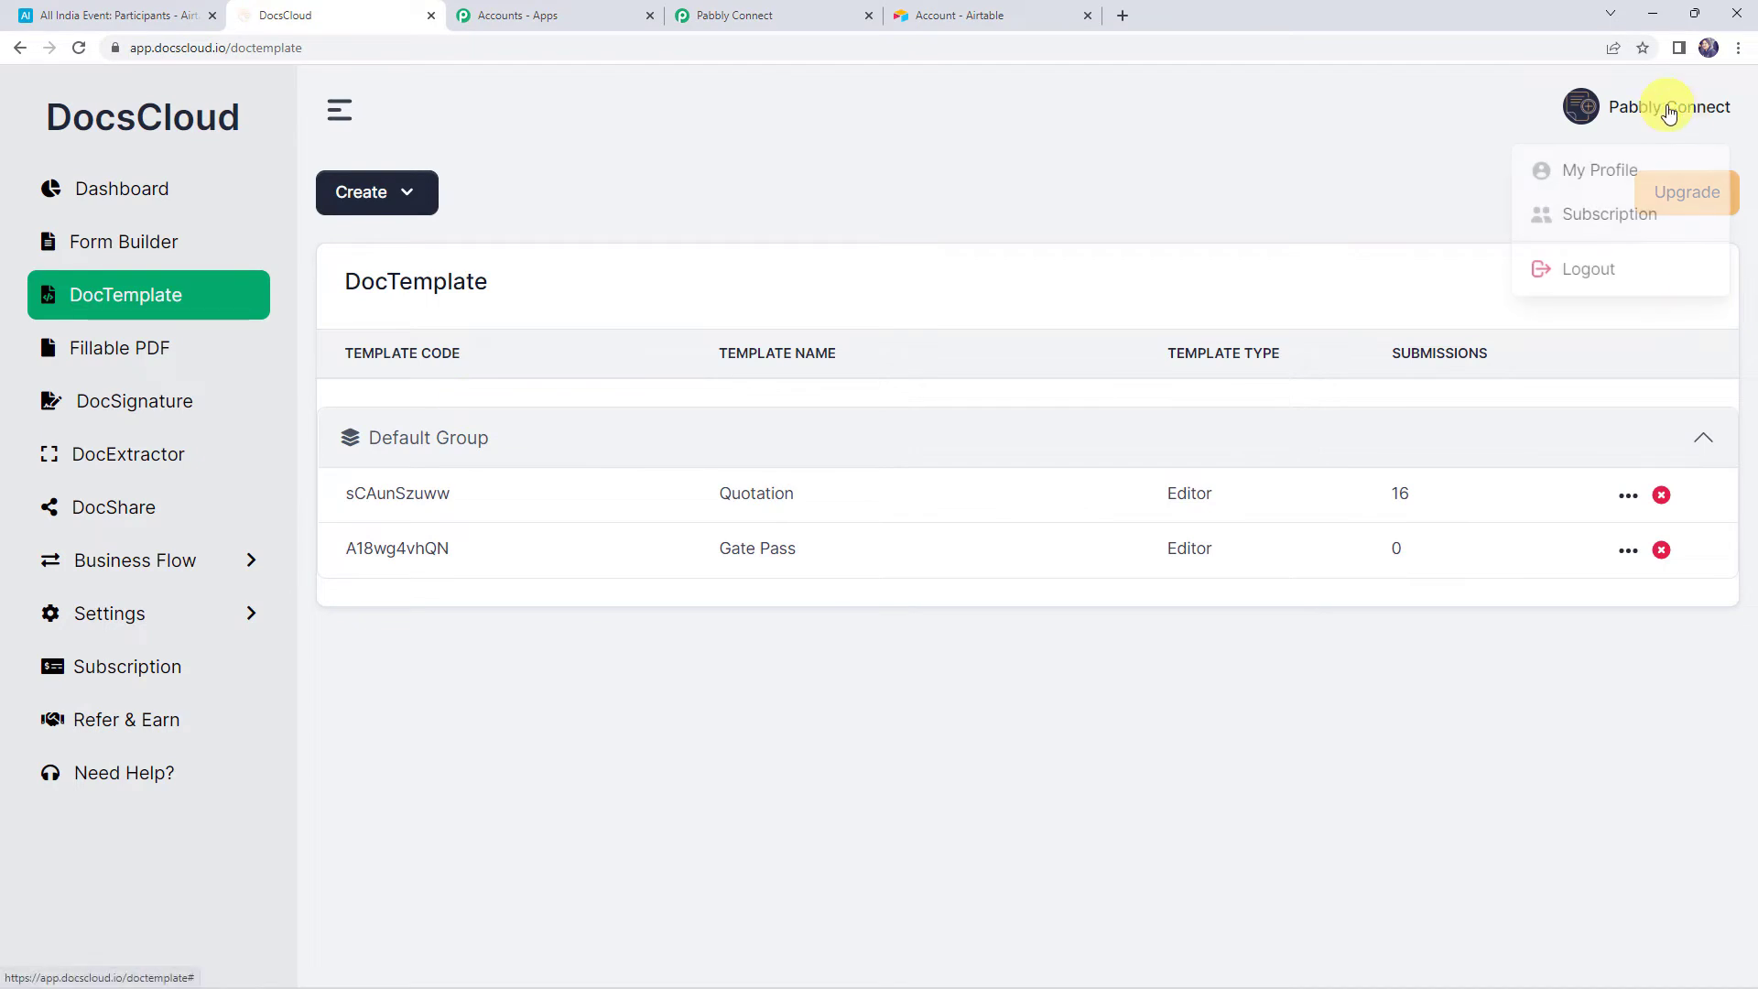
pyautogui.click(1597, 174)
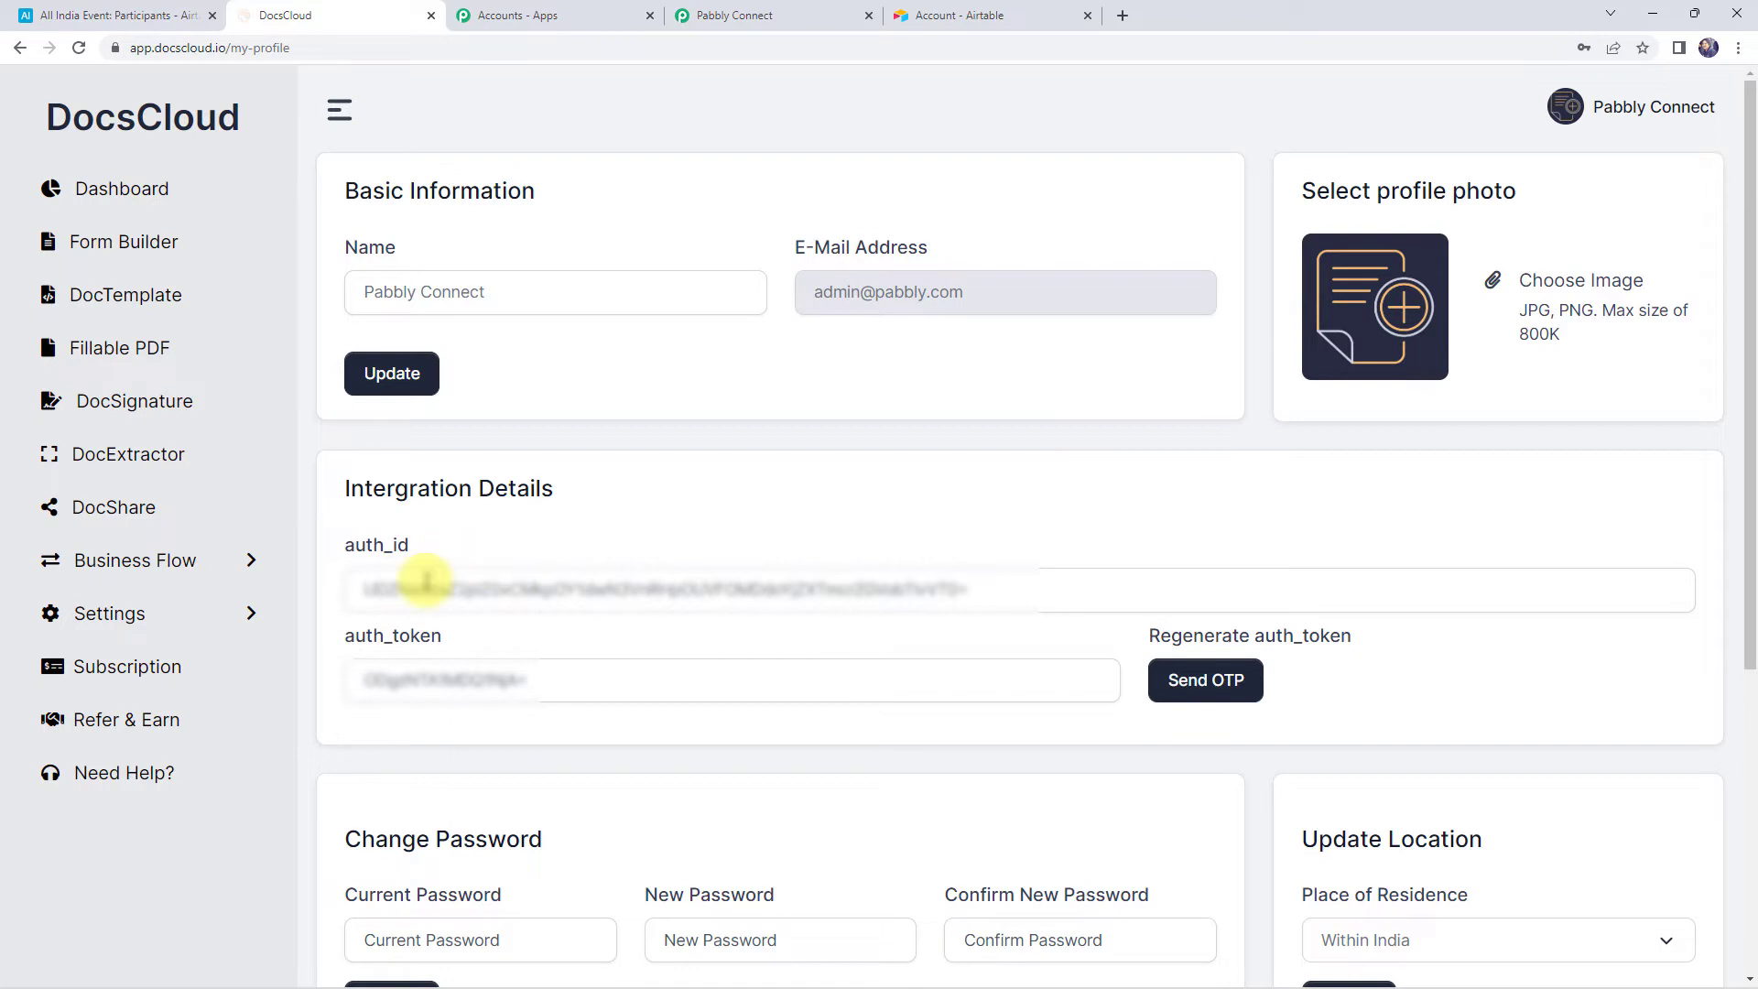
pyautogui.click(511, 587)
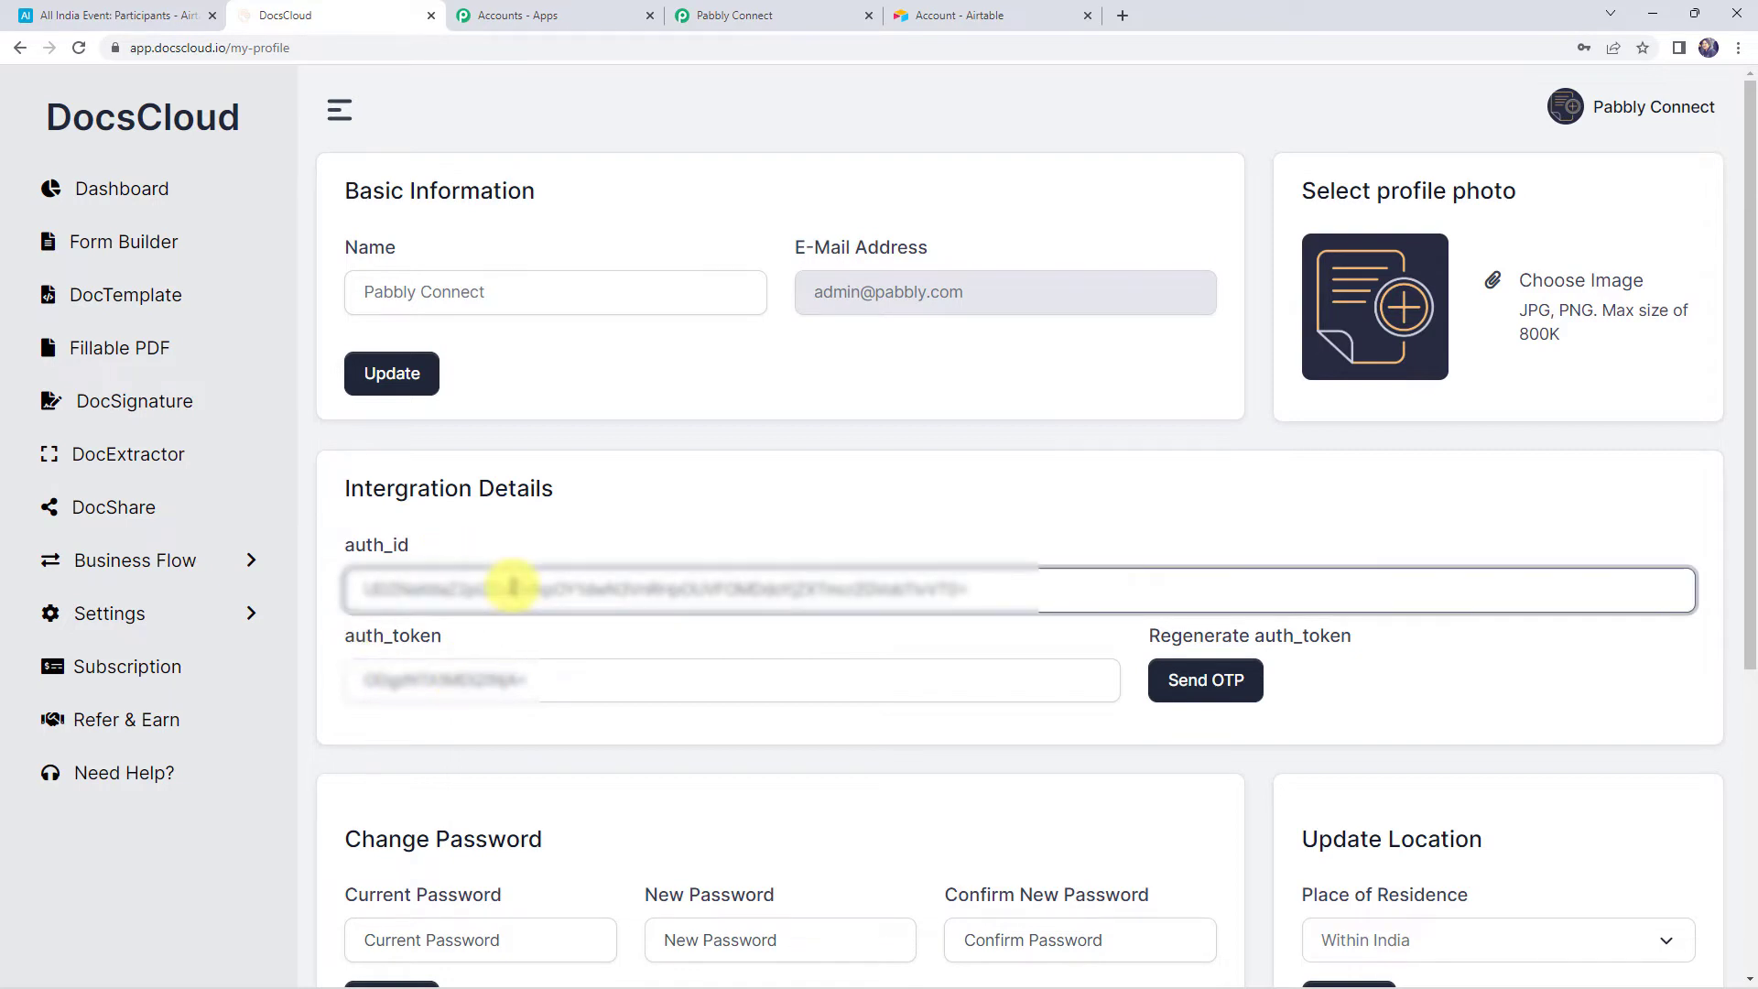
pyautogui.doubleClick(513, 588)
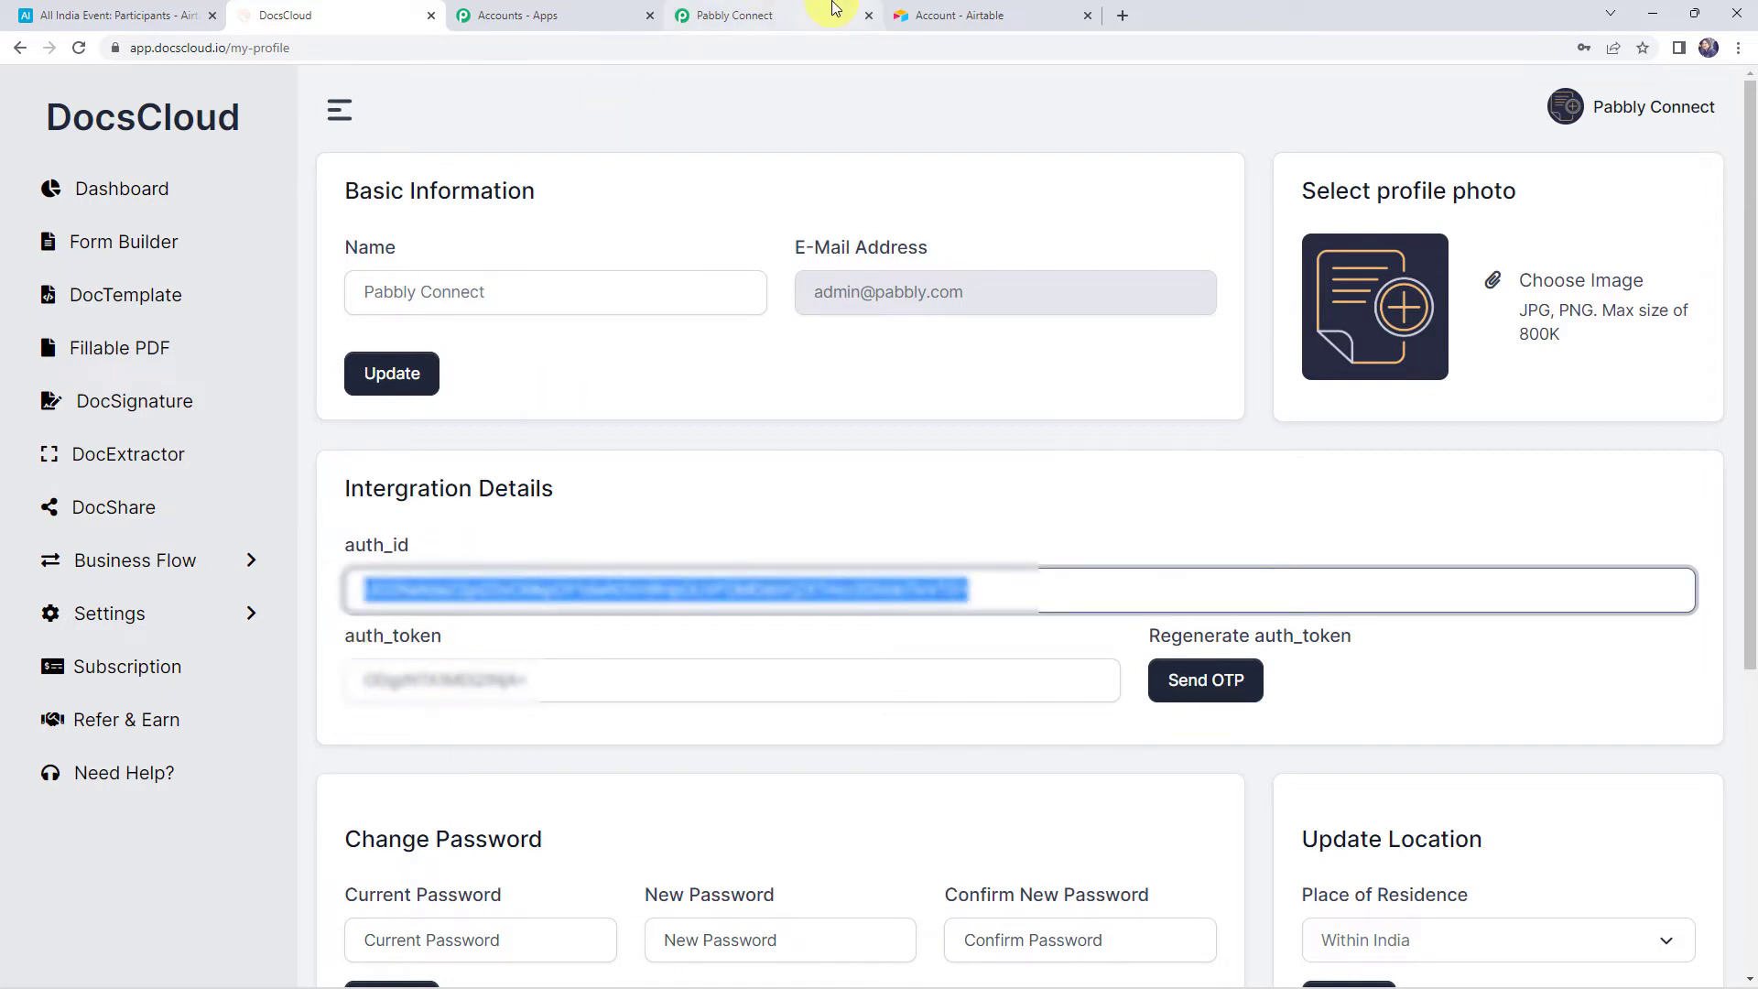
pyautogui.click(817, 14)
pyautogui.click(880, 577)
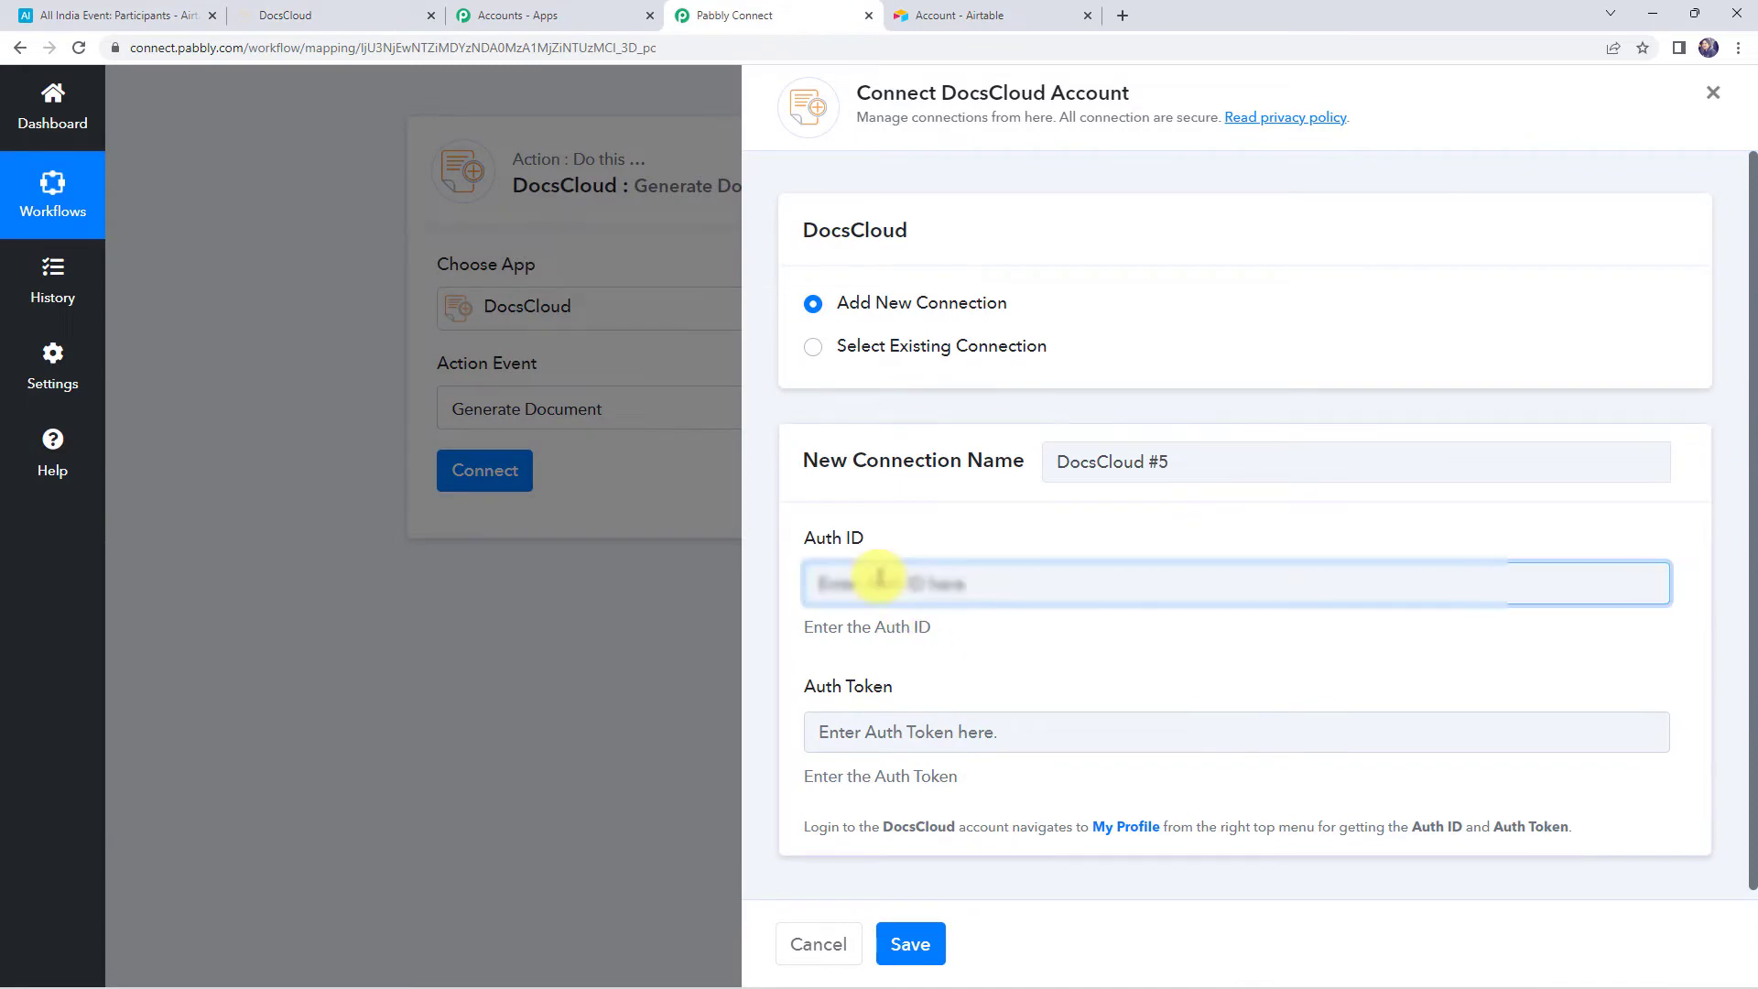
pyautogui.hotkey('ctrl', 'v')
# Paste the DocsCloud auth token into the Auth Token field and save the connection
pyautogui.click(388, 26)
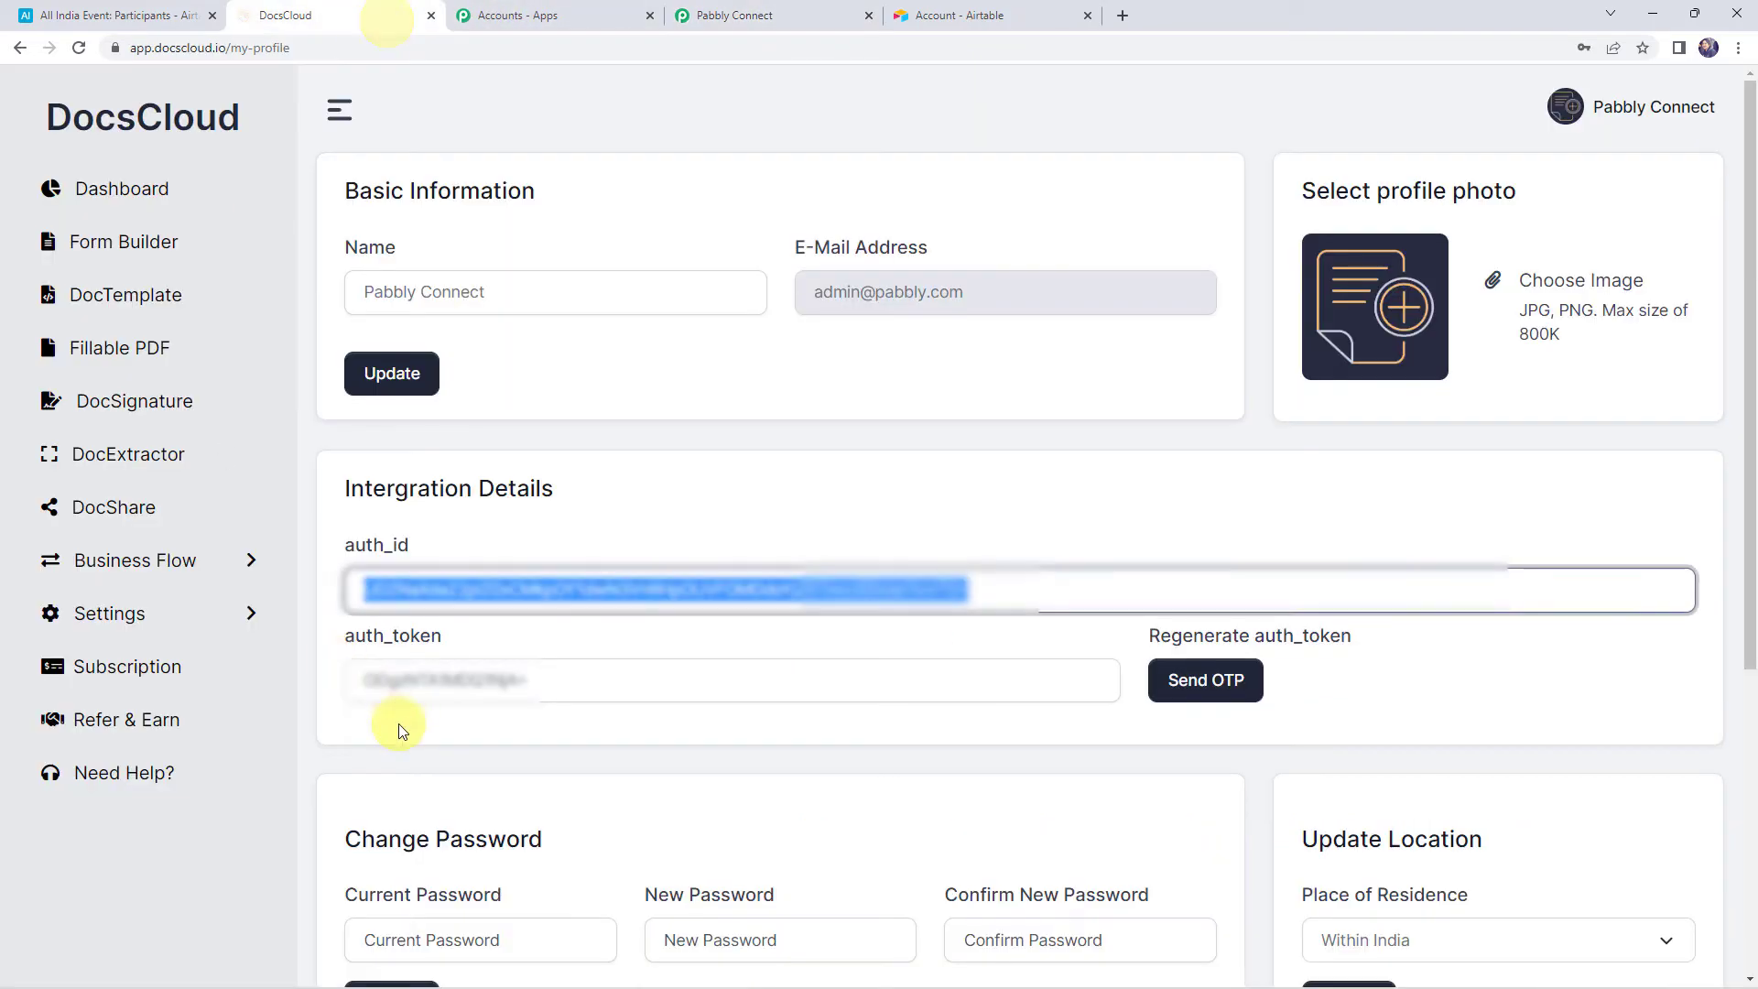
pyautogui.click(416, 680)
pyautogui.doubleClick(421, 682)
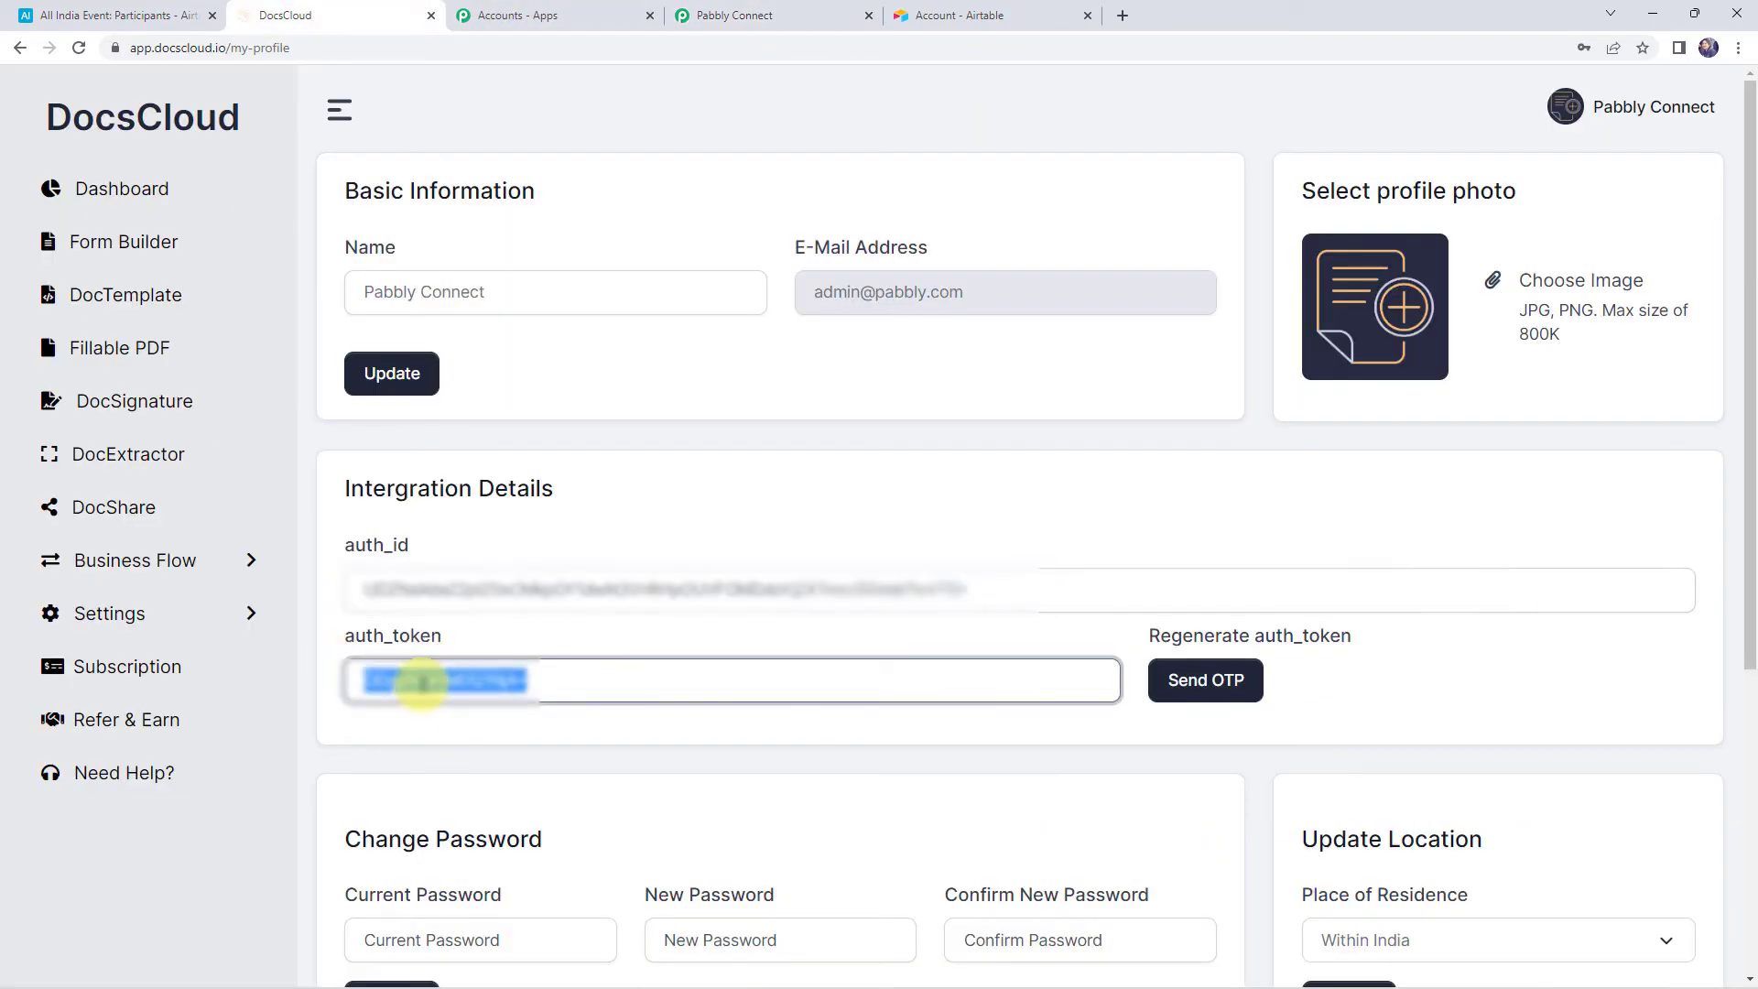
pyautogui.click(763, 33)
pyautogui.click(824, 732)
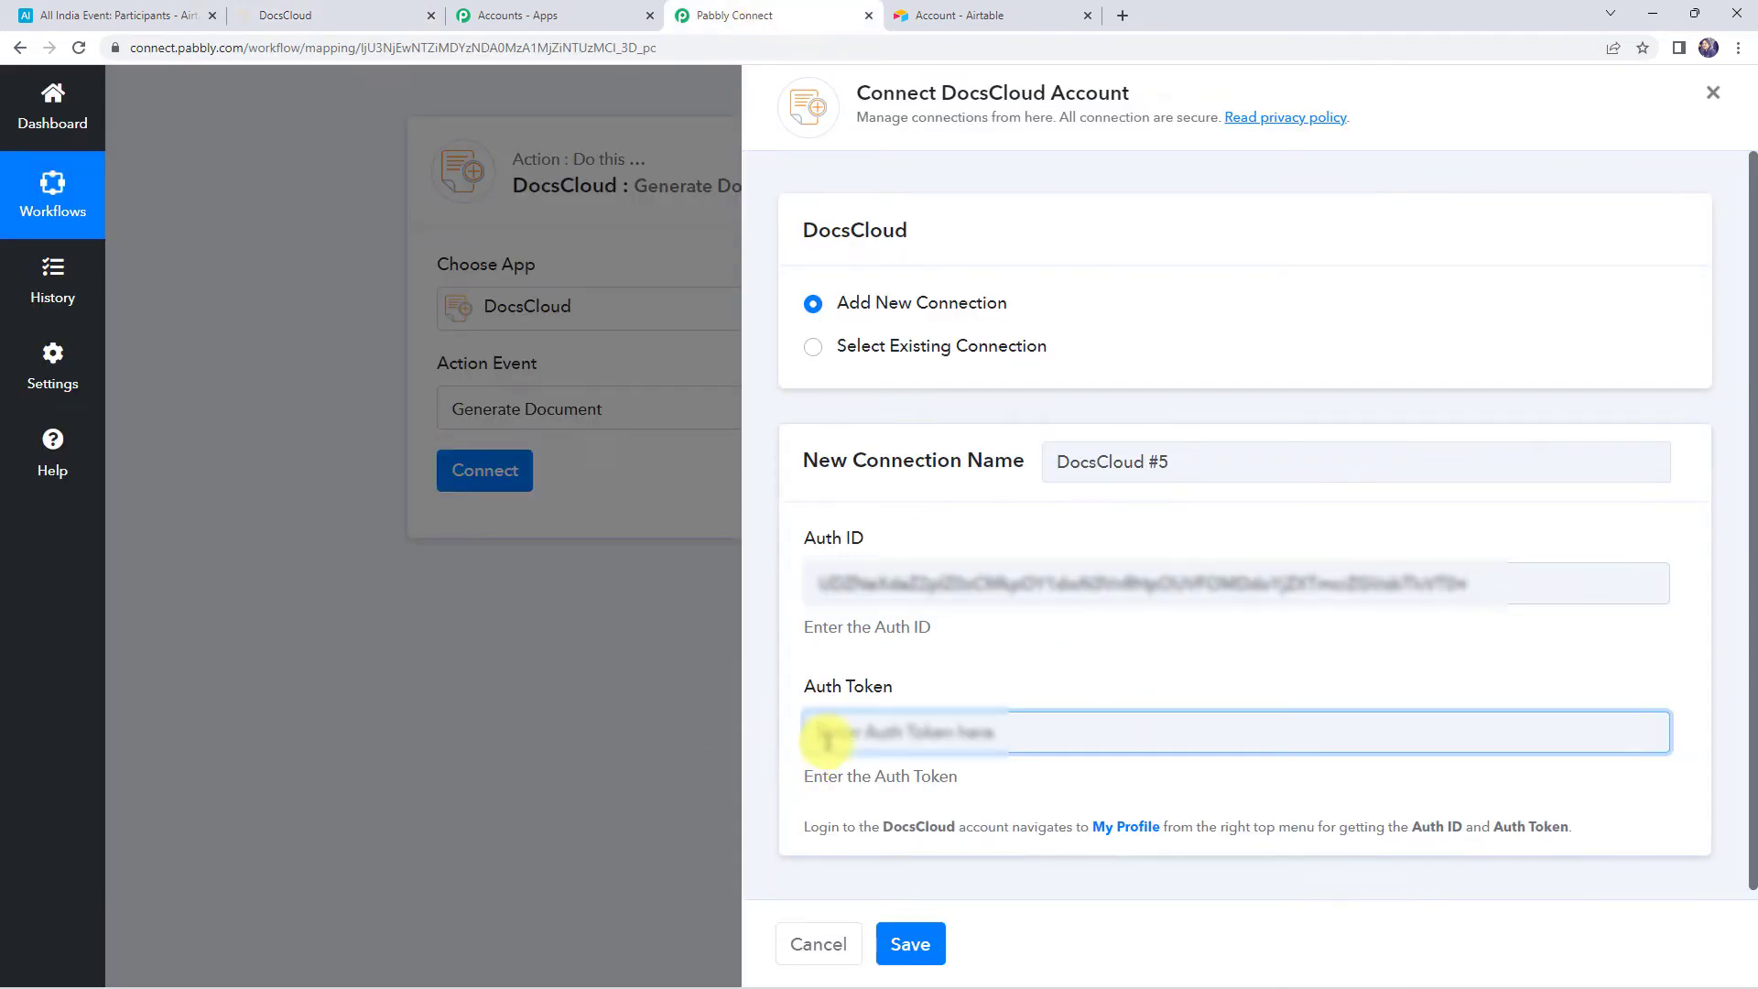
pyautogui.hotkey('ctrl', 'v')
pyautogui.click(906, 947)
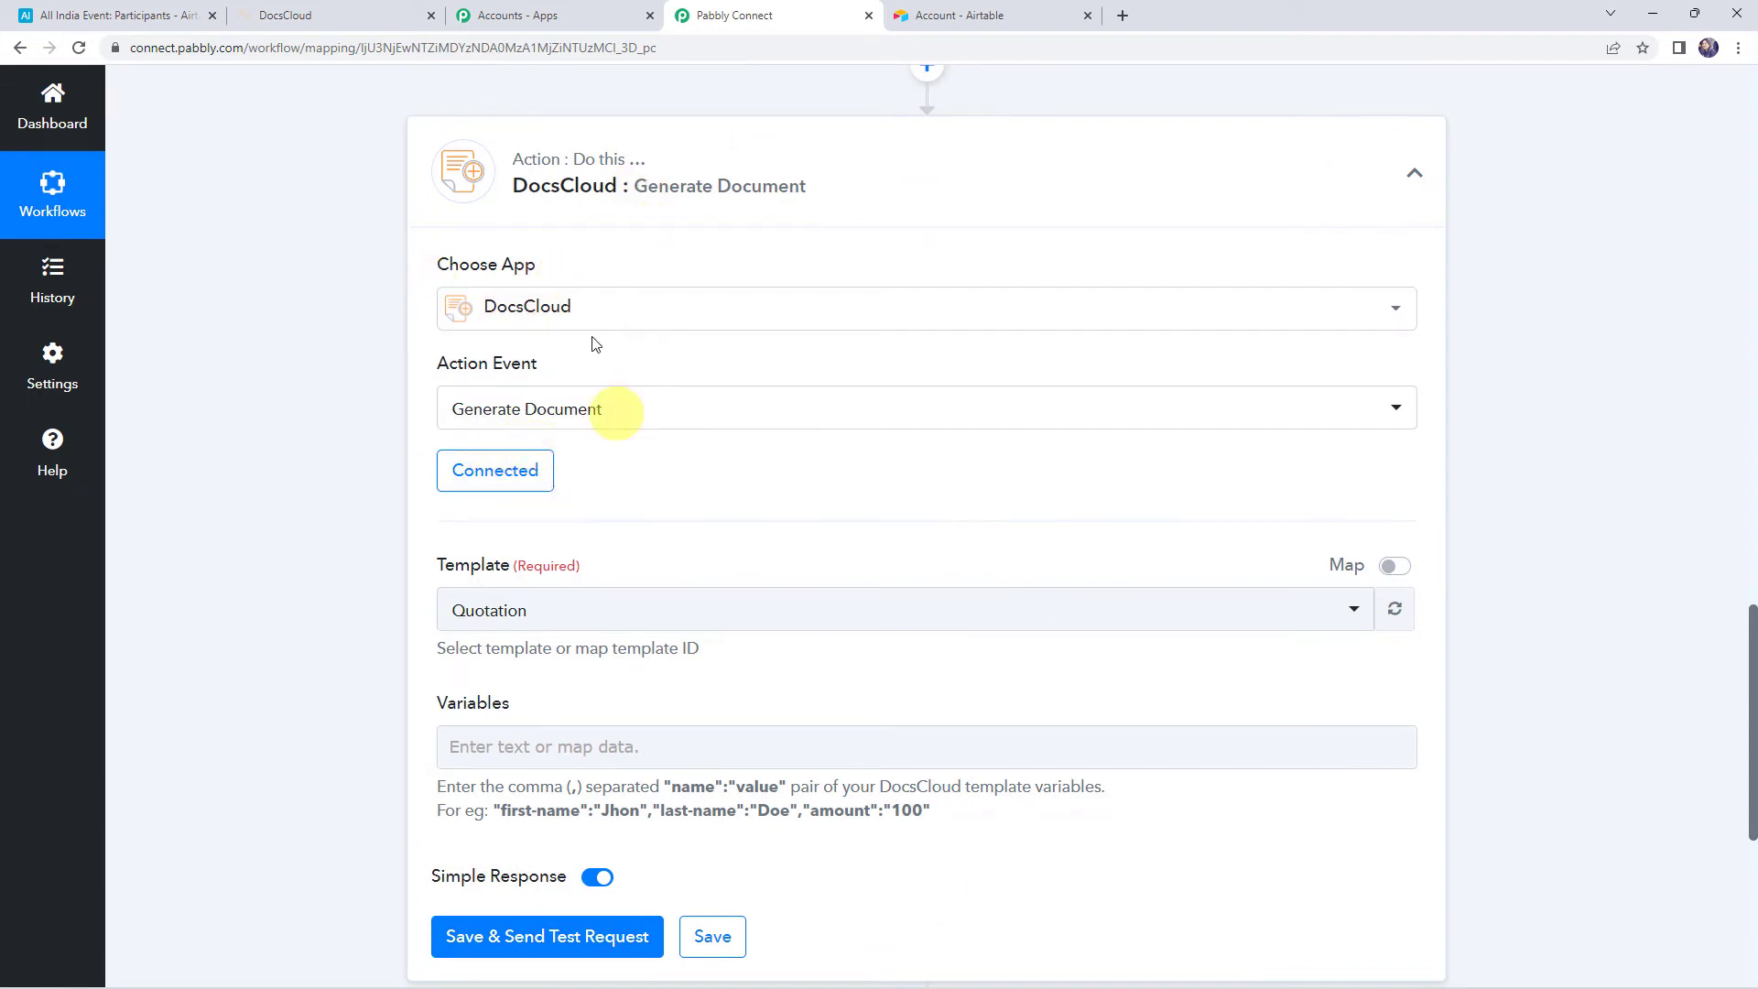
# Compare the Quotation and Gate Pass template names in DocsCloud's template list
pyautogui.click(507, 619)
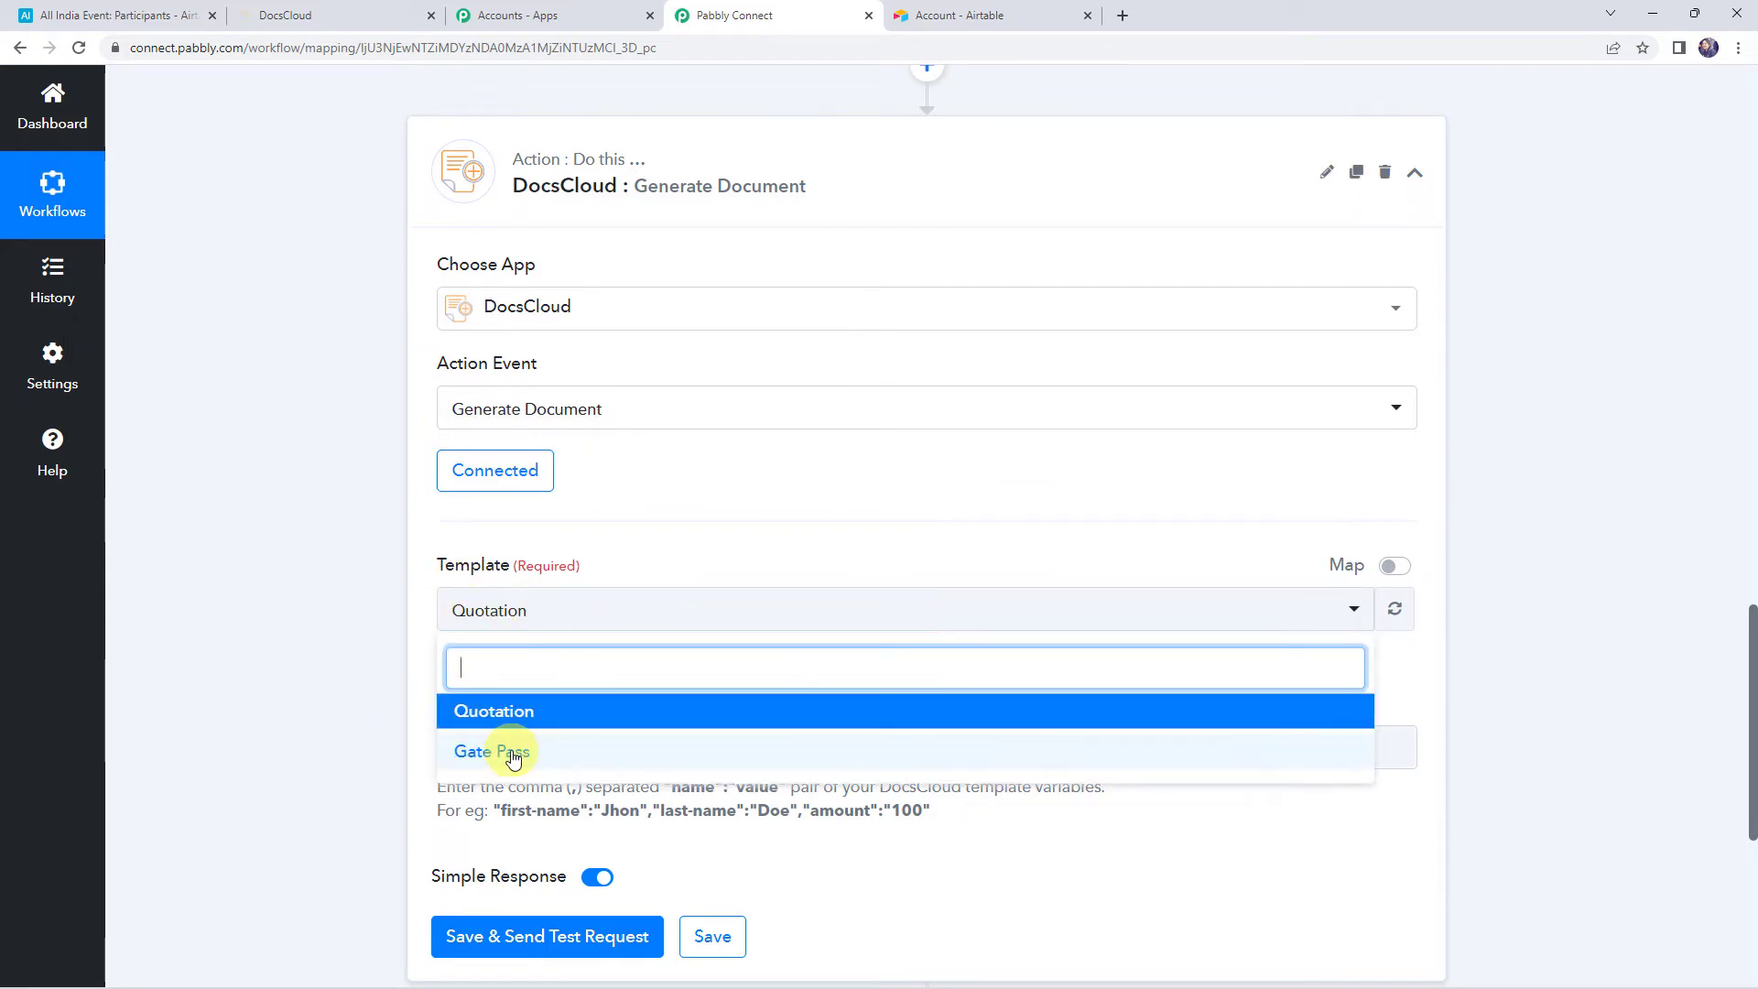
pyautogui.click(396, 659)
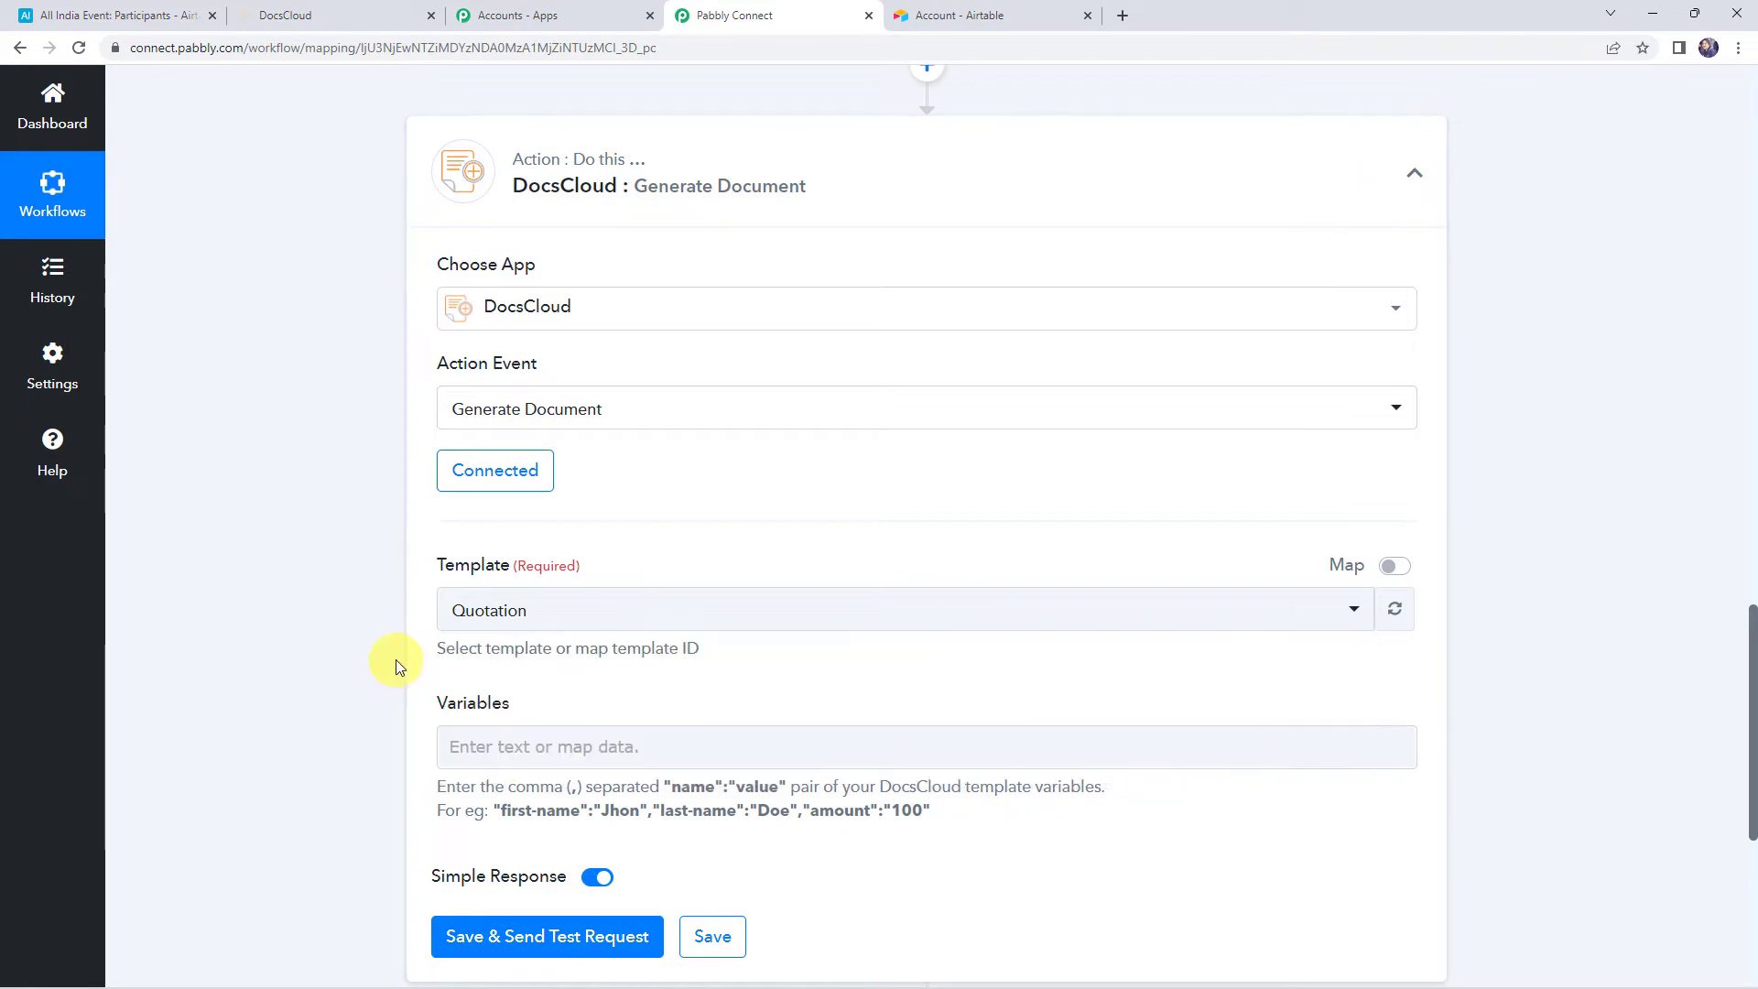
pyautogui.click(306, 11)
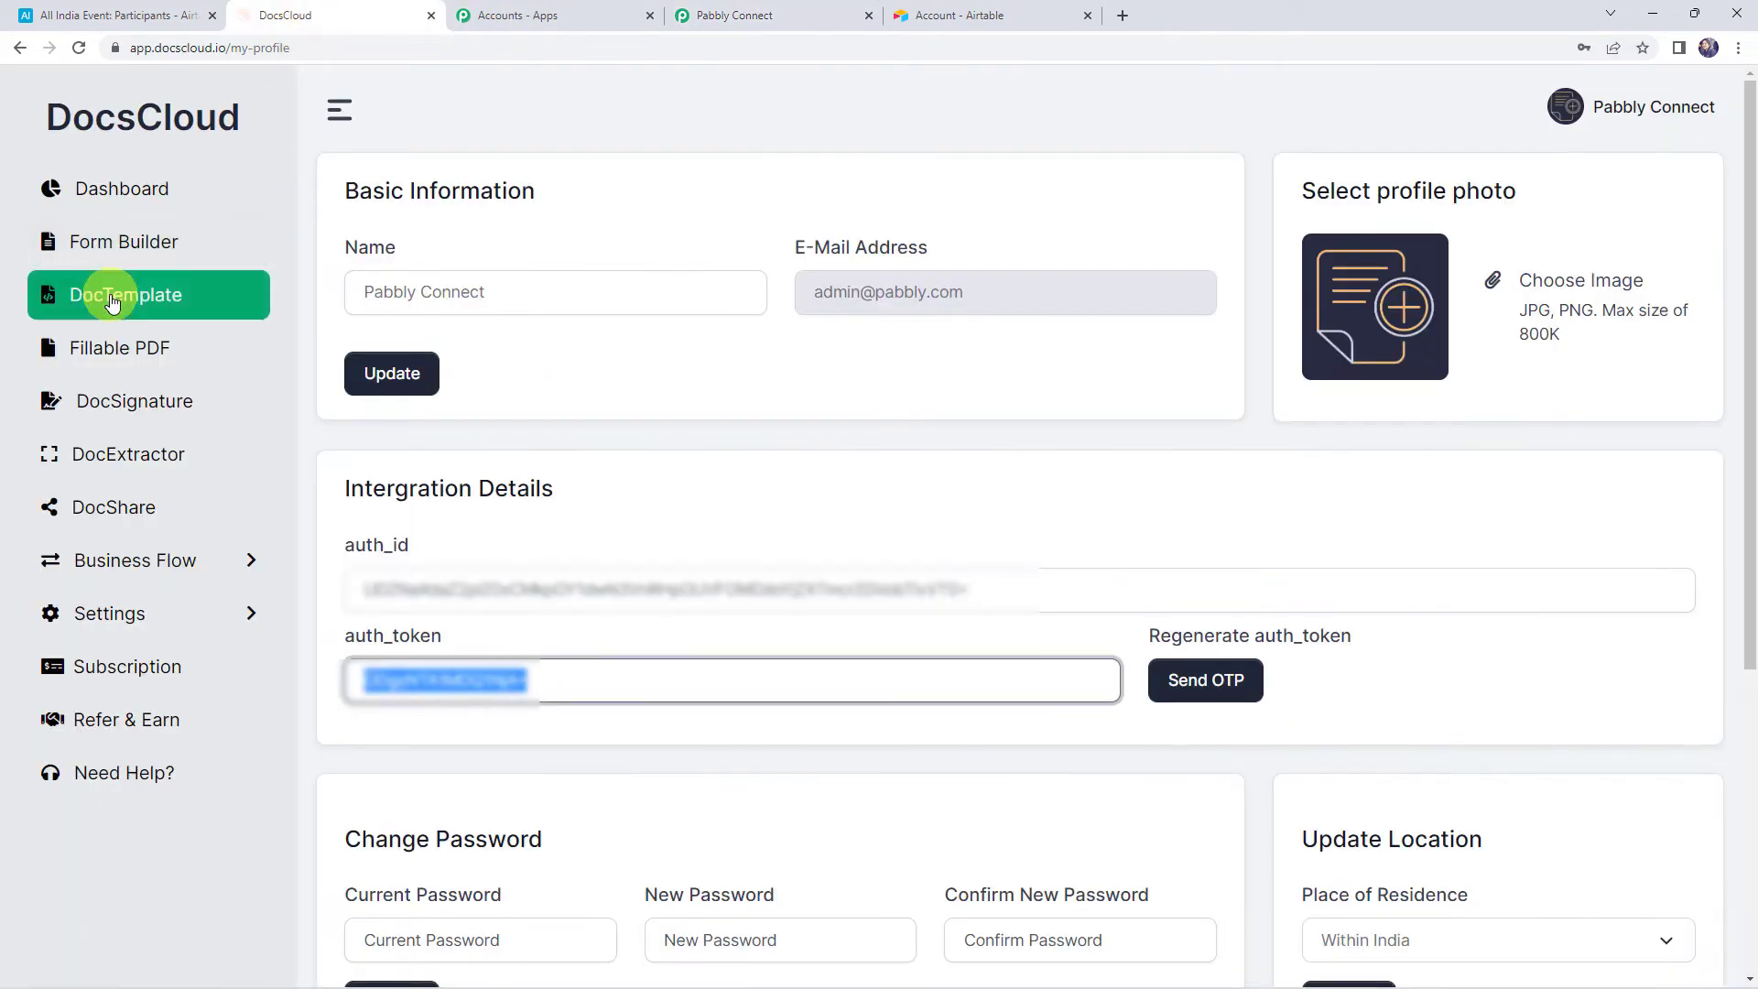
pyautogui.click(244, 305)
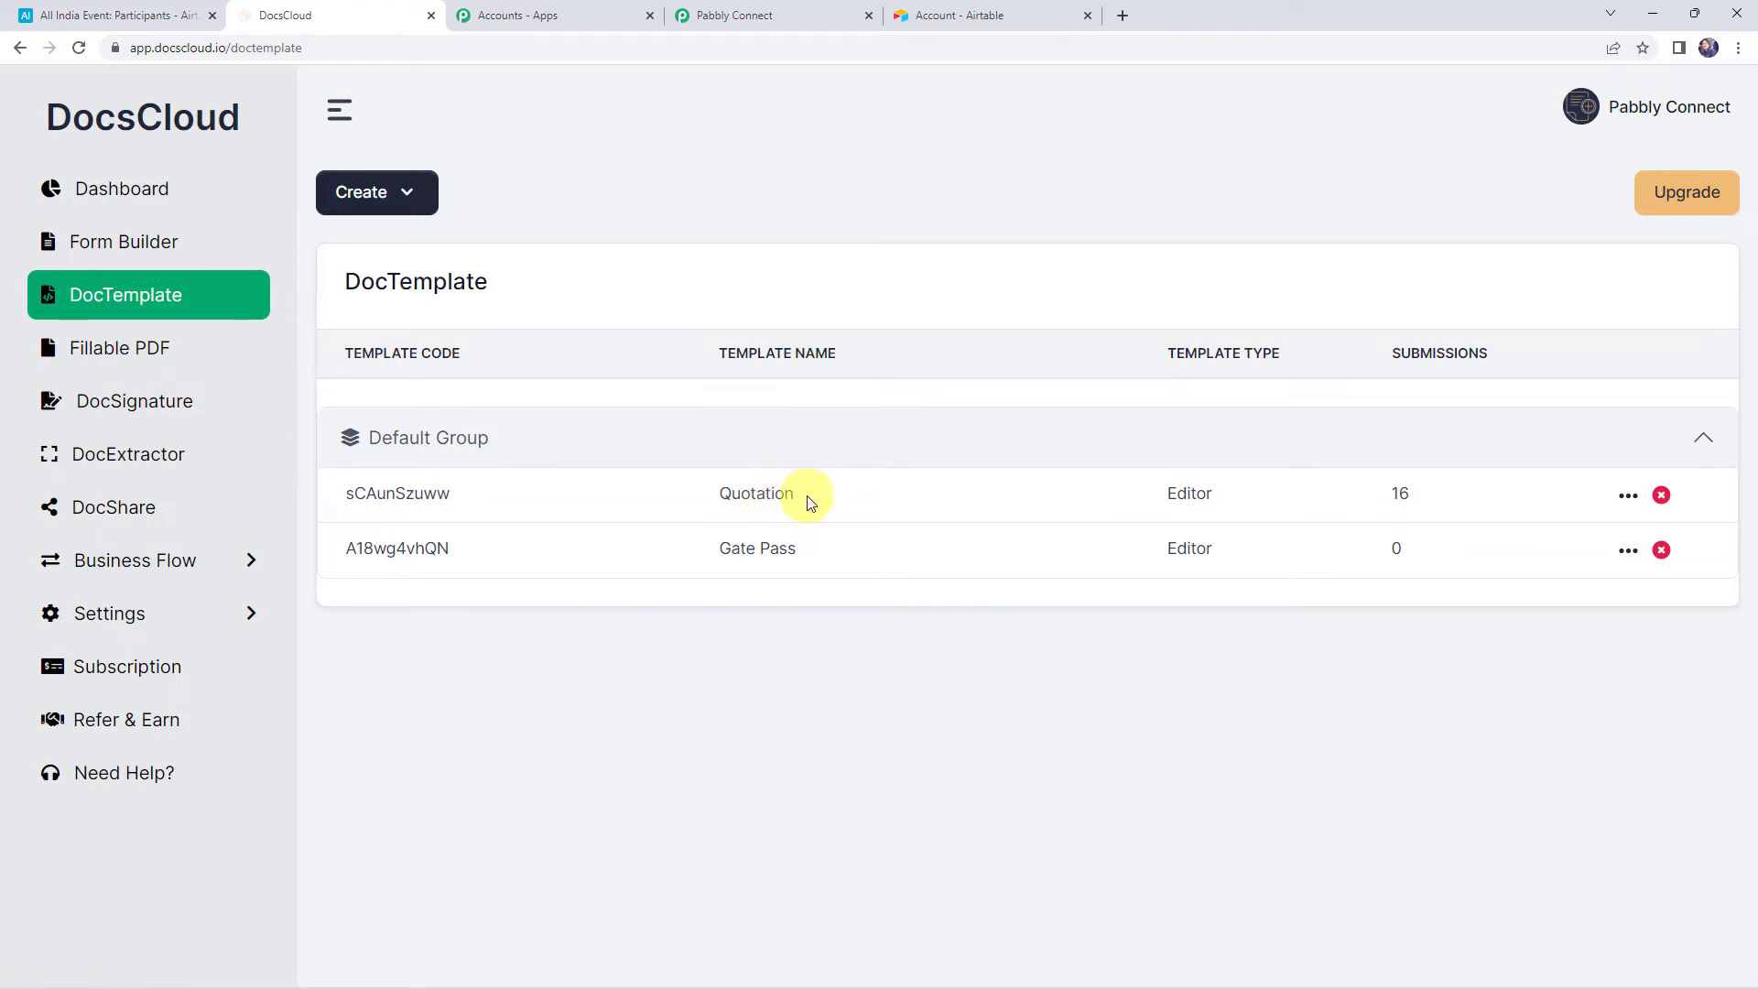
pyautogui.moveTo(810, 503); pyautogui.dragTo(644, 494)
pyautogui.moveTo(831, 549); pyautogui.dragTo(675, 549)
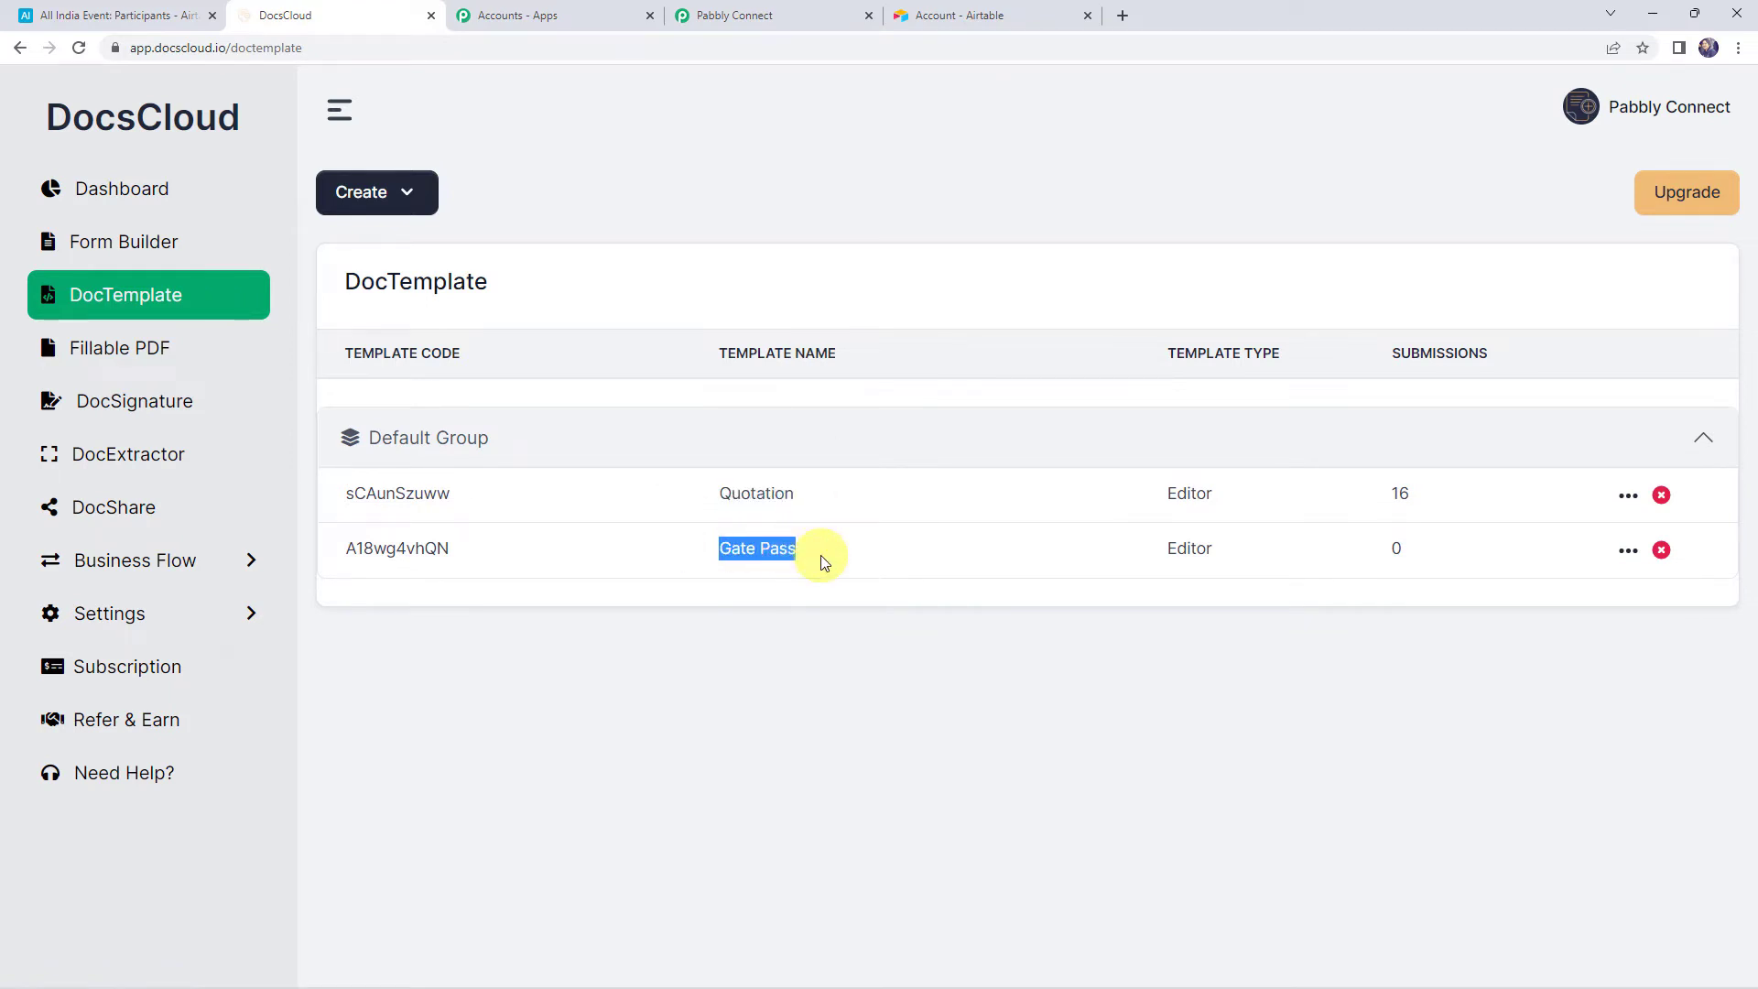
pyautogui.click(867, 557)
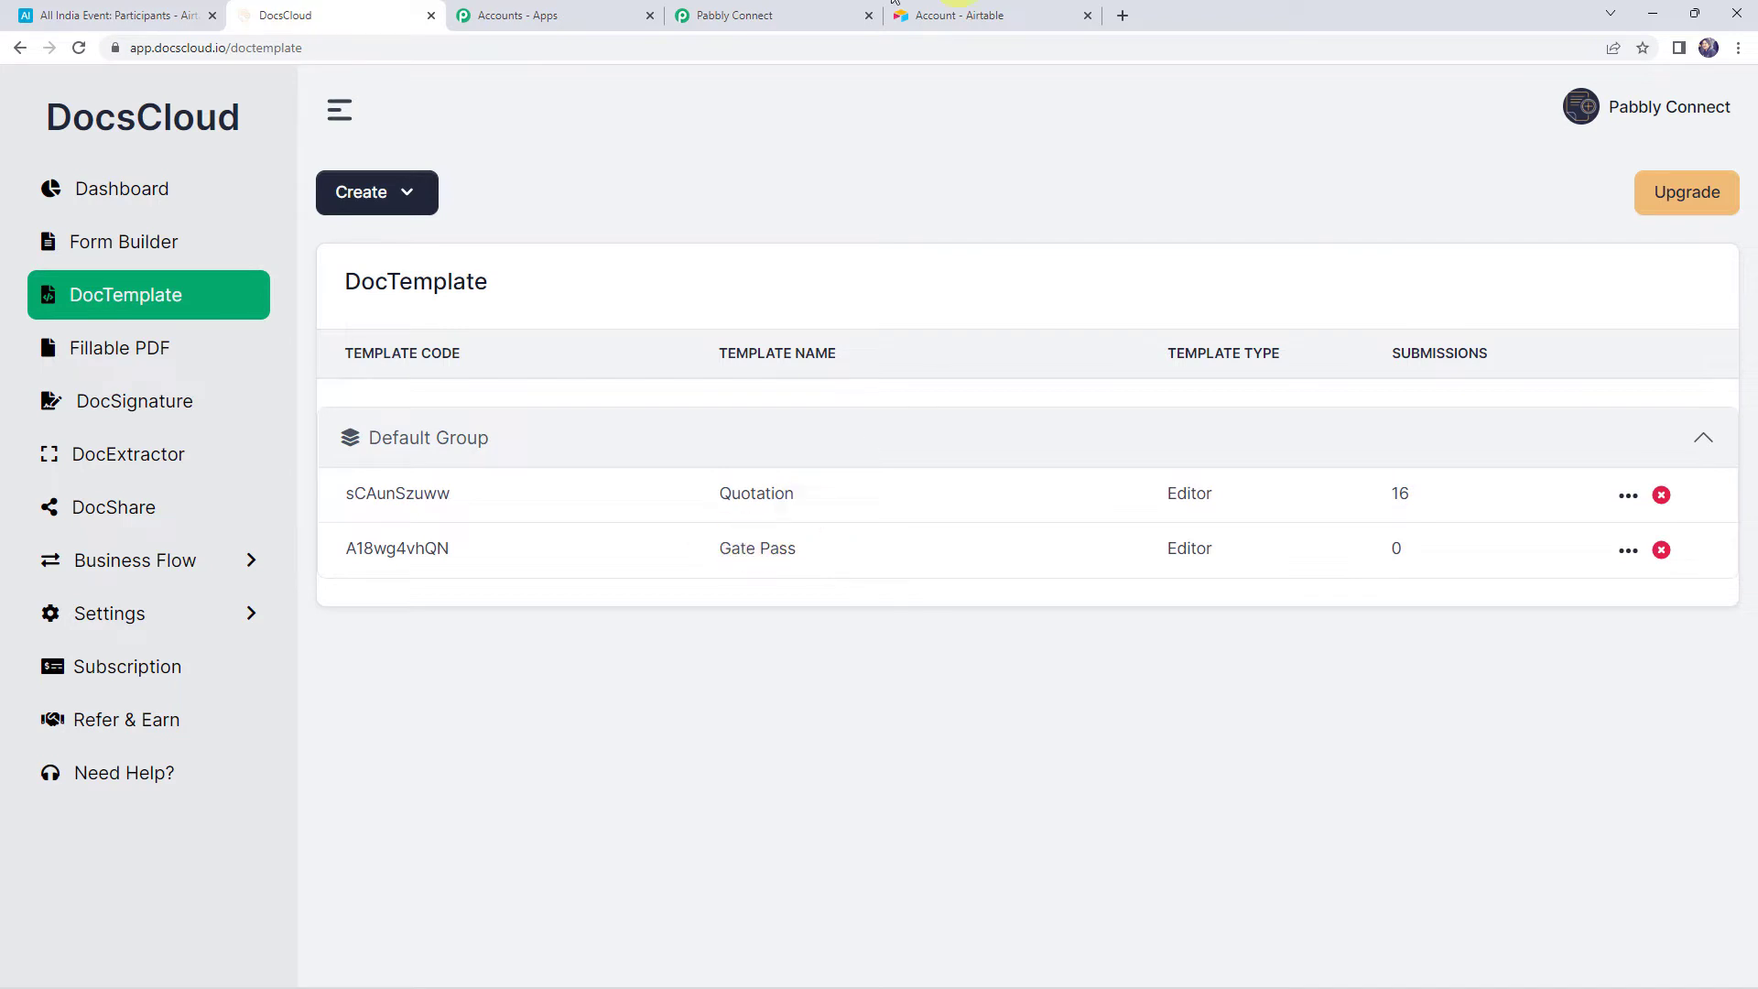
# Select Gate Pass as the Generate Document action's template in Pabbly Connect
pyautogui.click(760, 14)
pyautogui.click(483, 610)
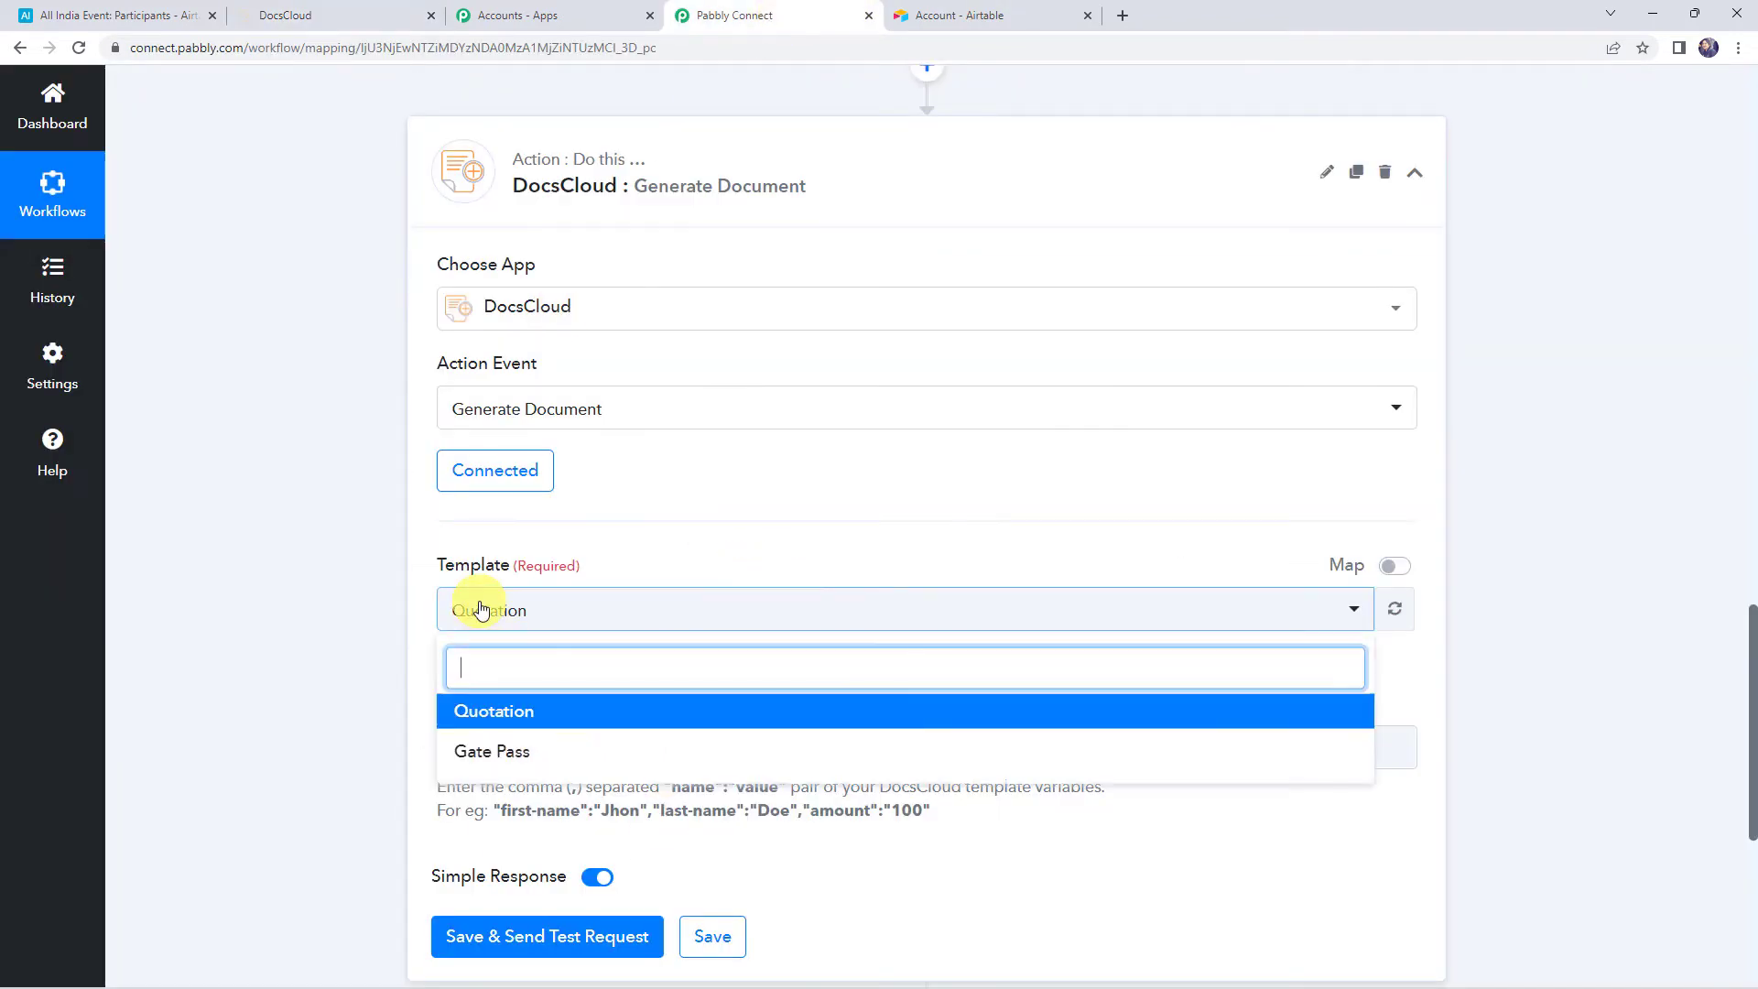
pyautogui.click(465, 749)
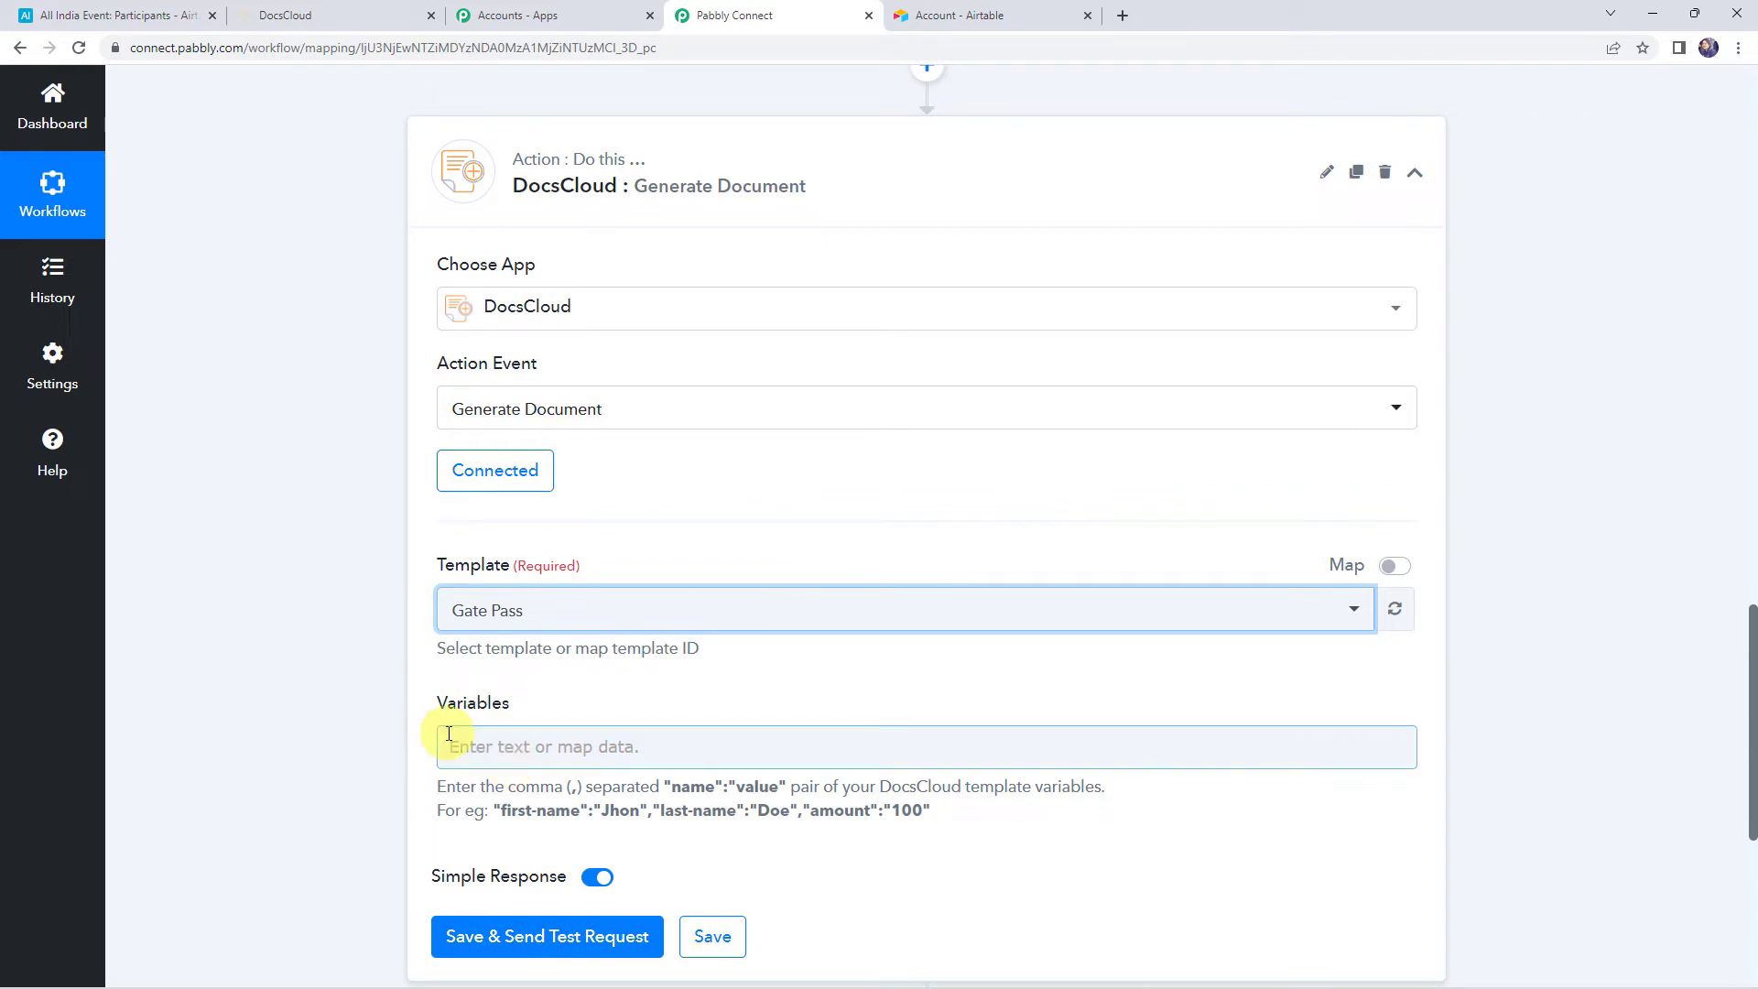
# Open the Gate Pass template in DocsCloud's editor and review its entrance reminder line
pyautogui.click(298, 17)
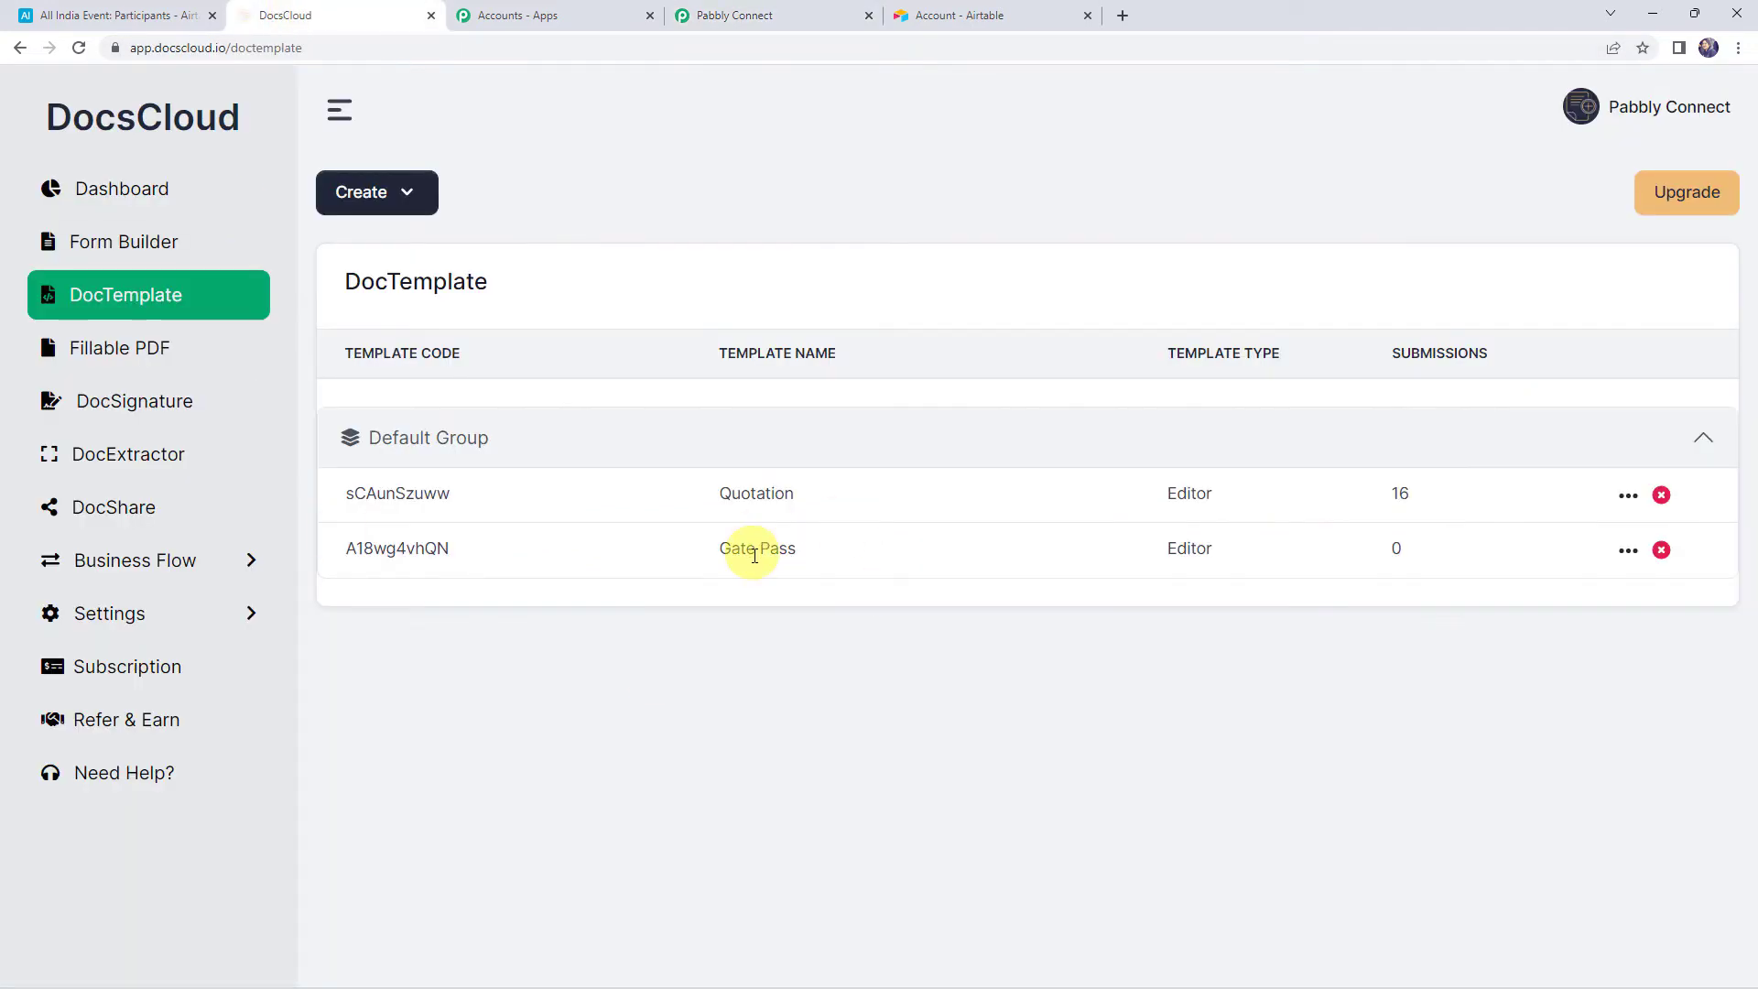
pyautogui.click(1628, 549)
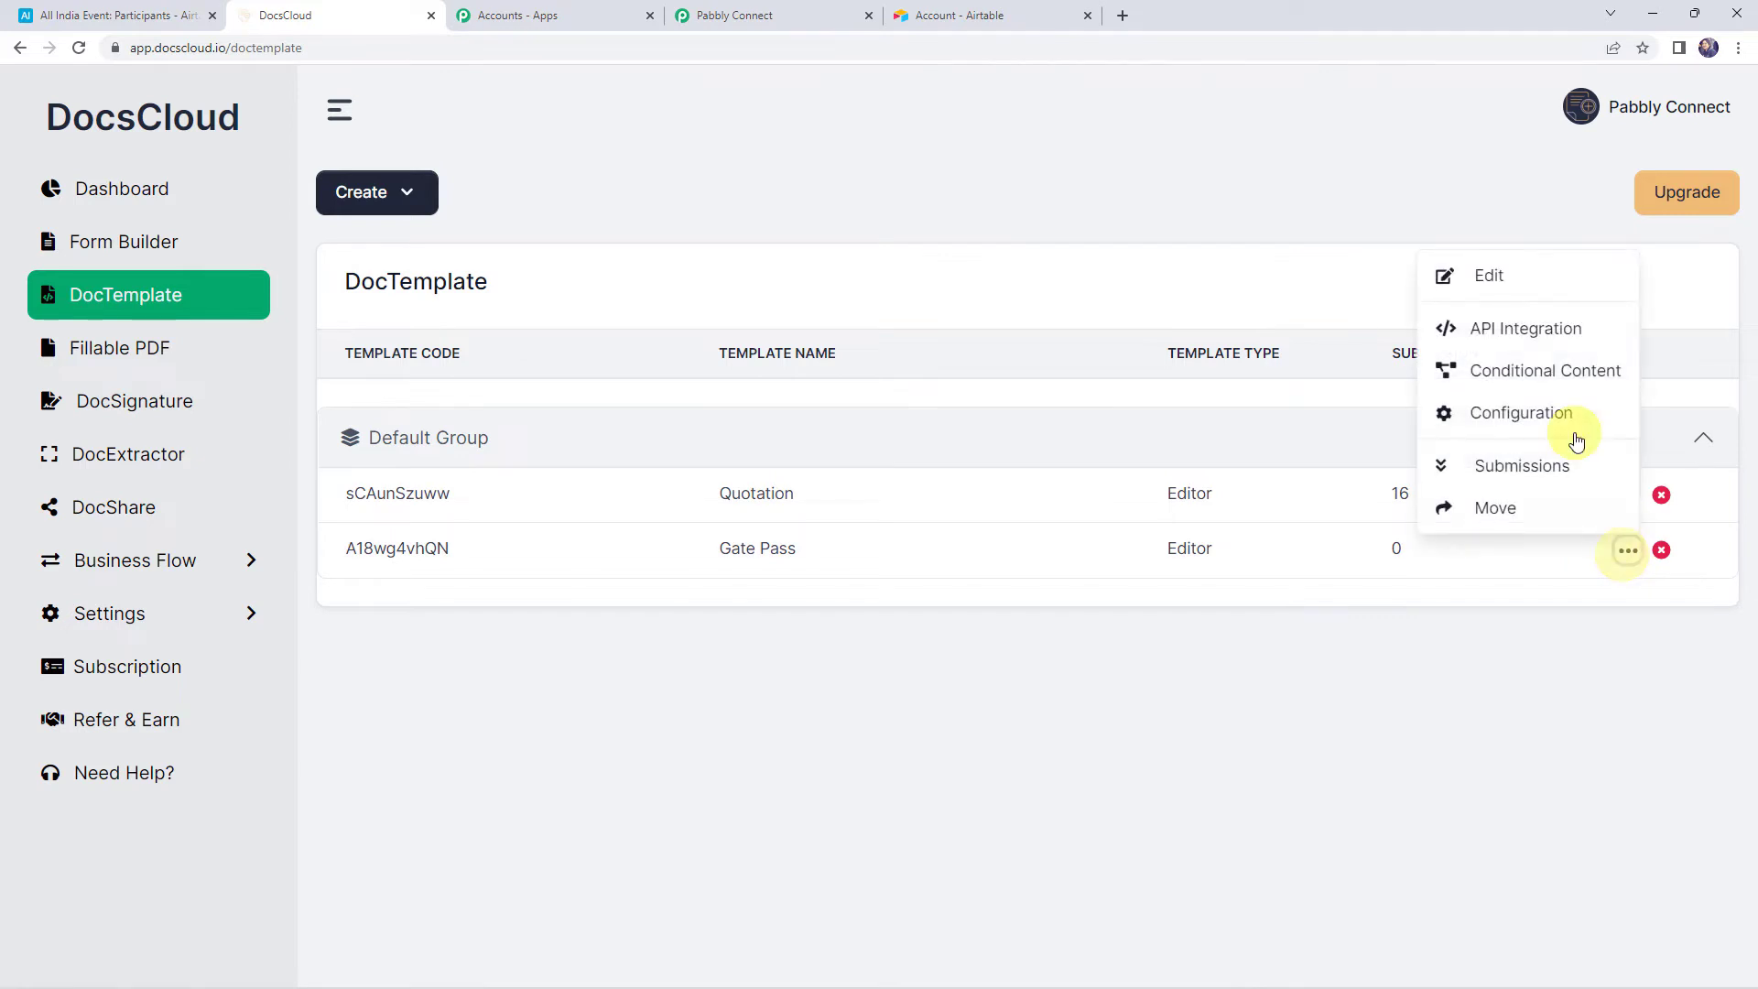
pyautogui.click(1513, 273)
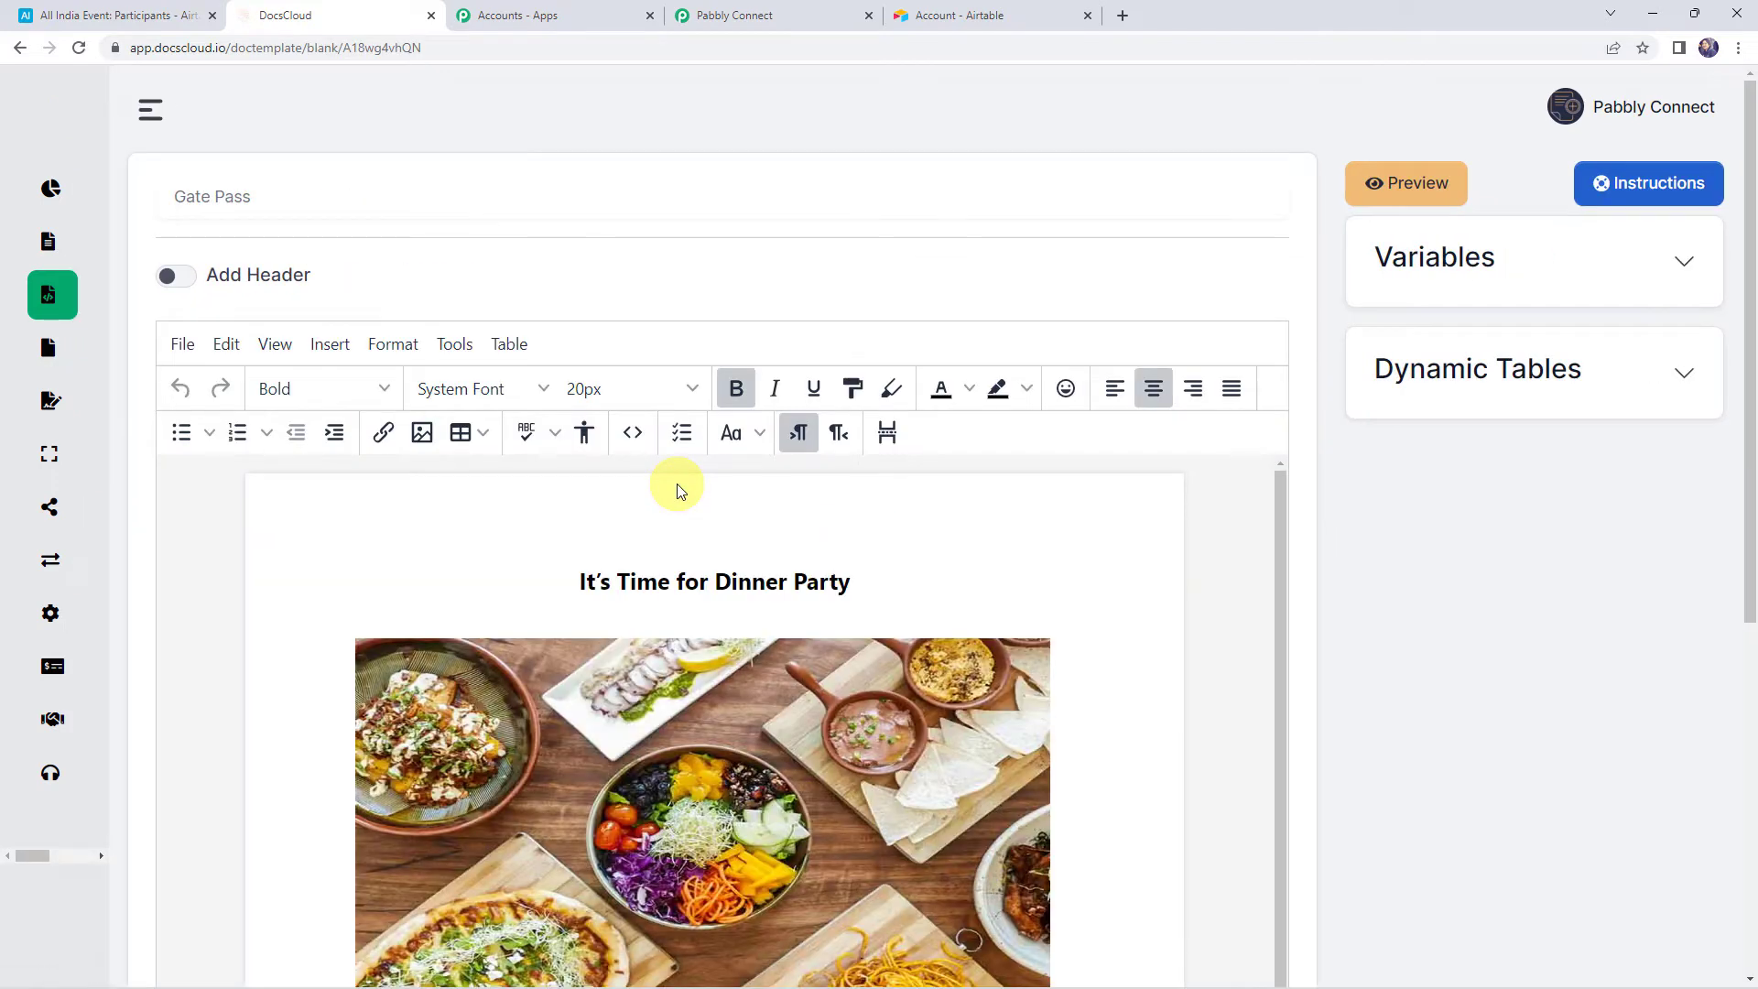
pyautogui.scroll(-1, 678, 485)
pyautogui.scroll(-3, 1327, 530)
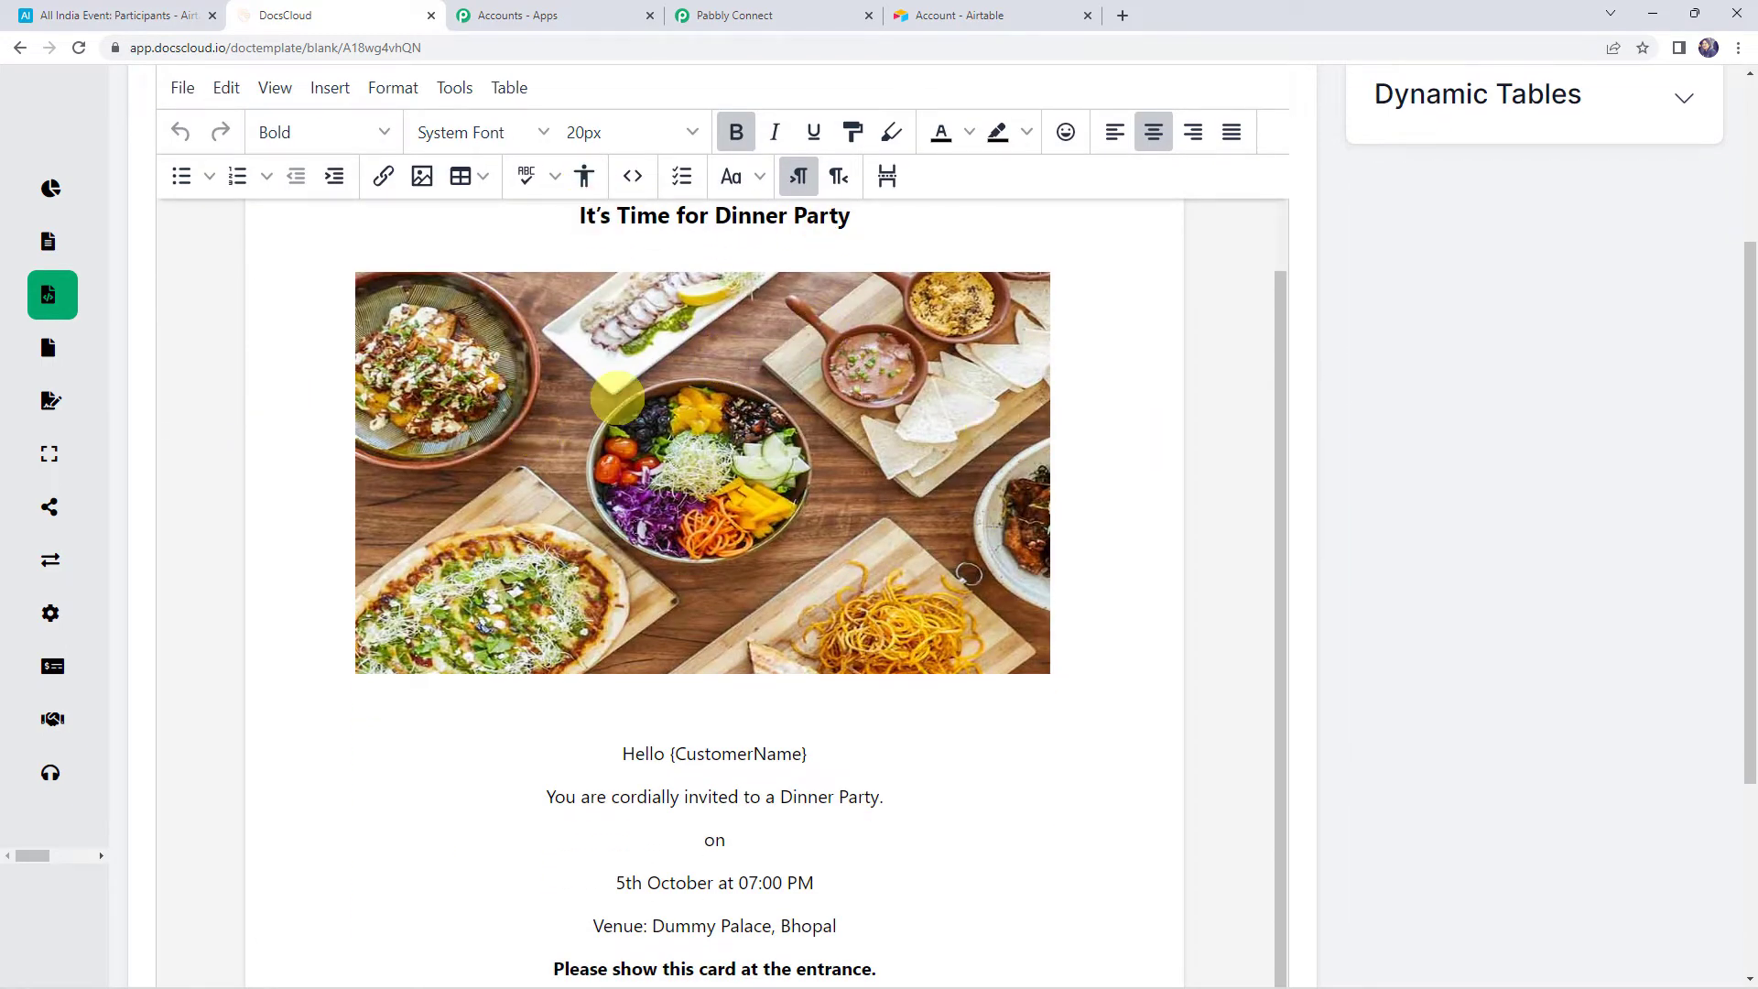
pyautogui.scroll(-1, 828, 476)
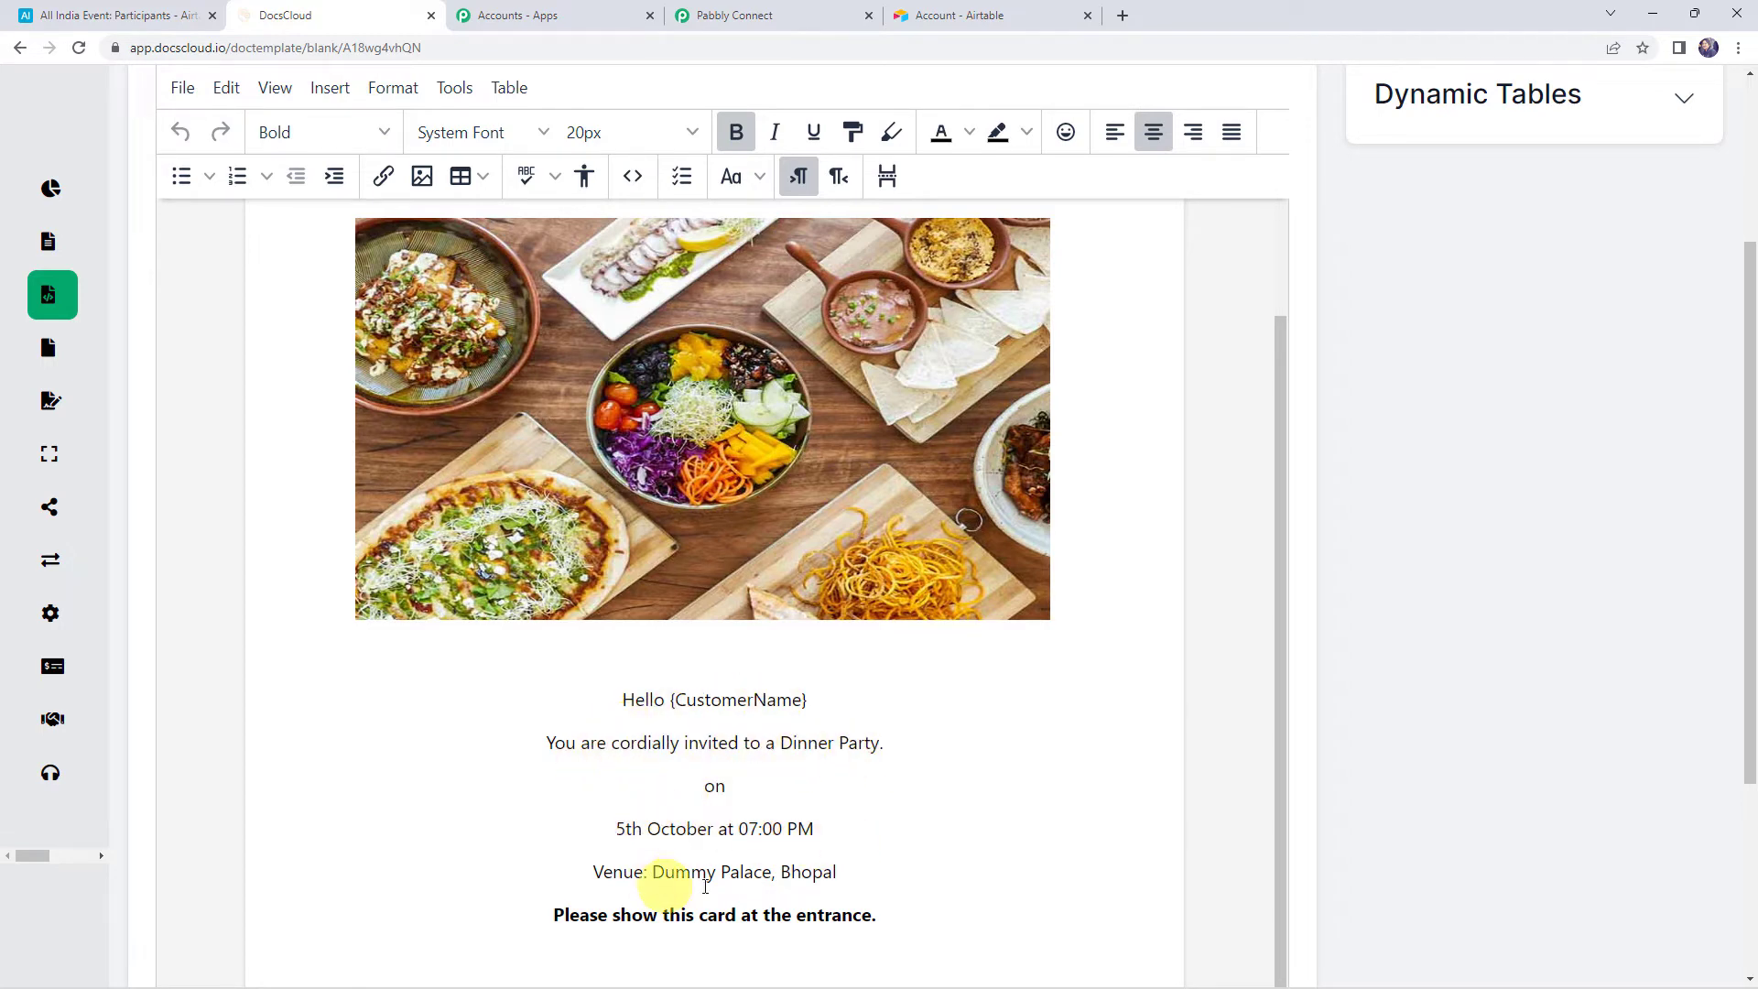
pyautogui.moveTo(555, 922); pyautogui.dragTo(913, 916)
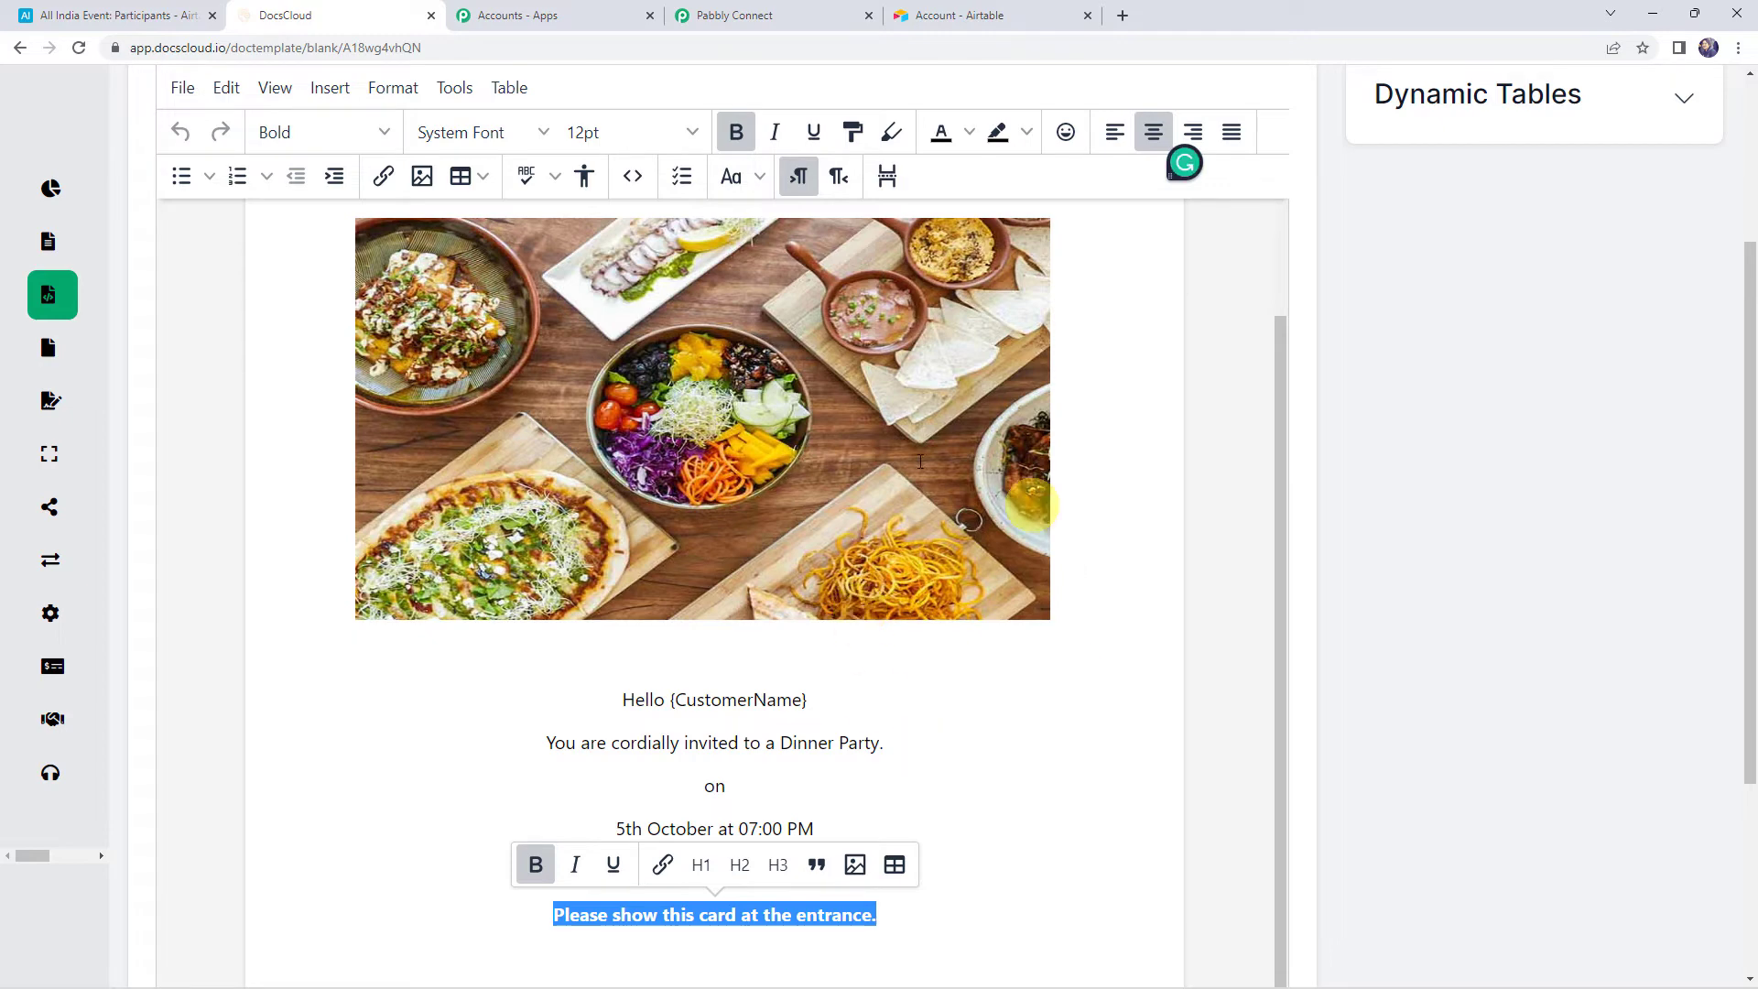
pyautogui.scroll(2, 928, 598)
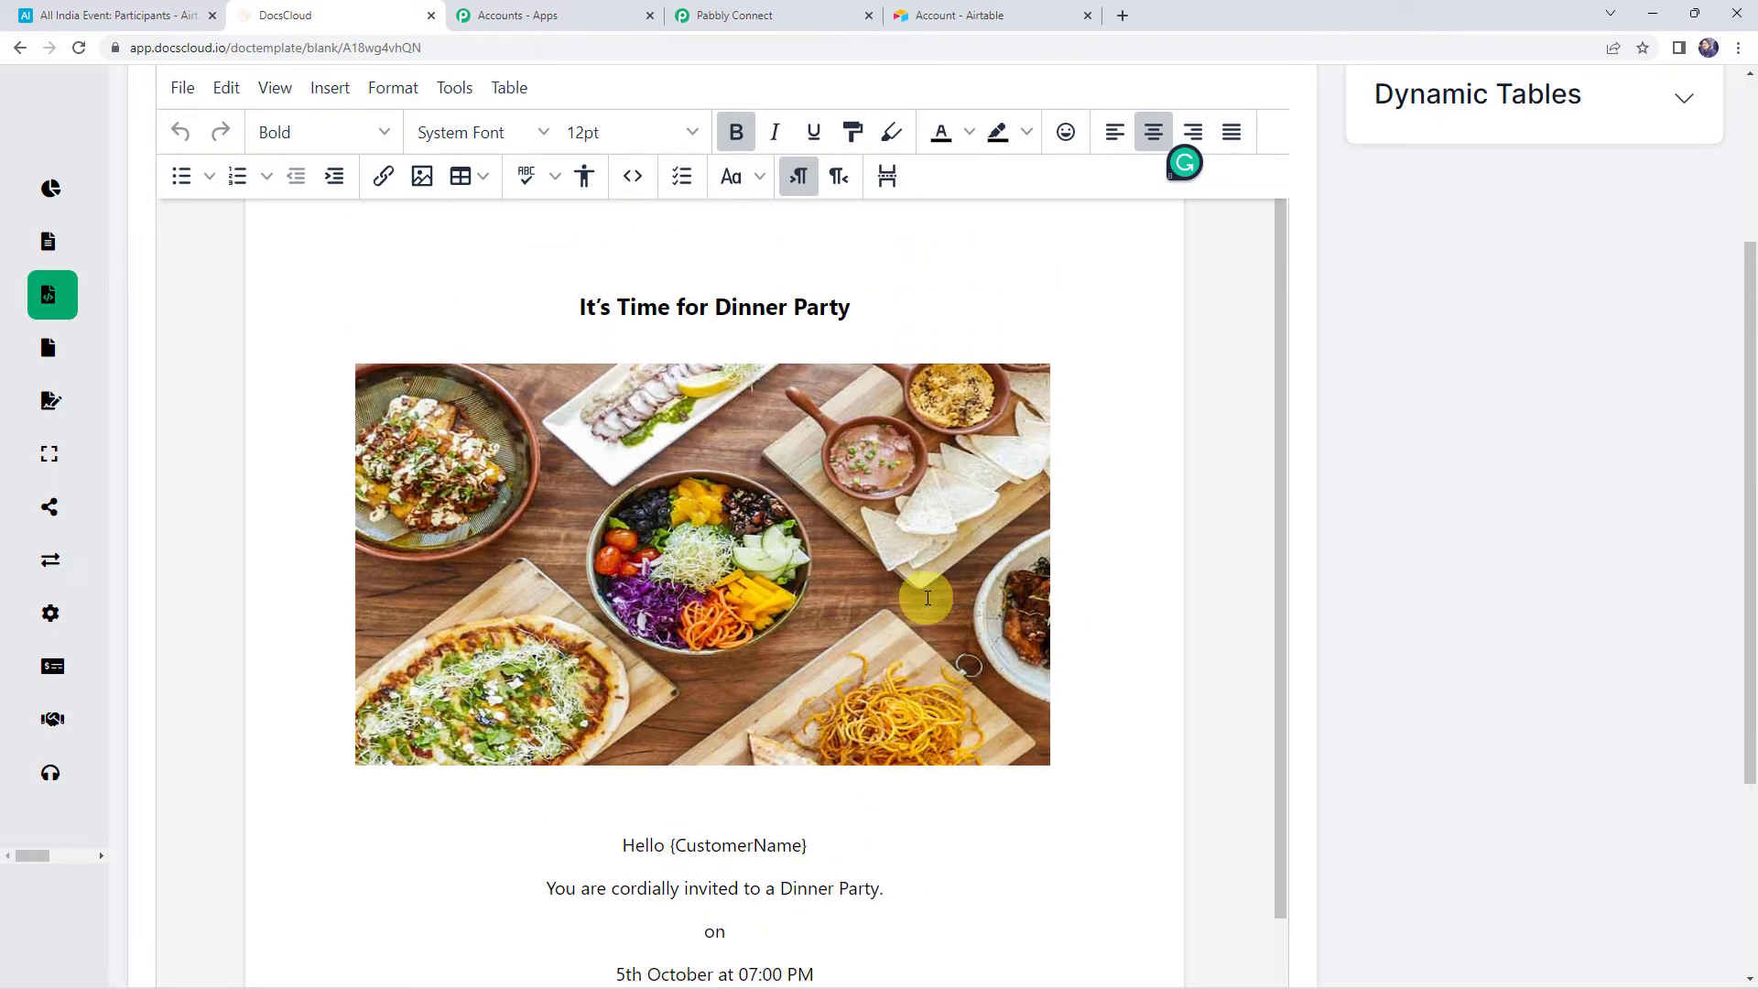
pyautogui.scroll(3, 1346, 330)
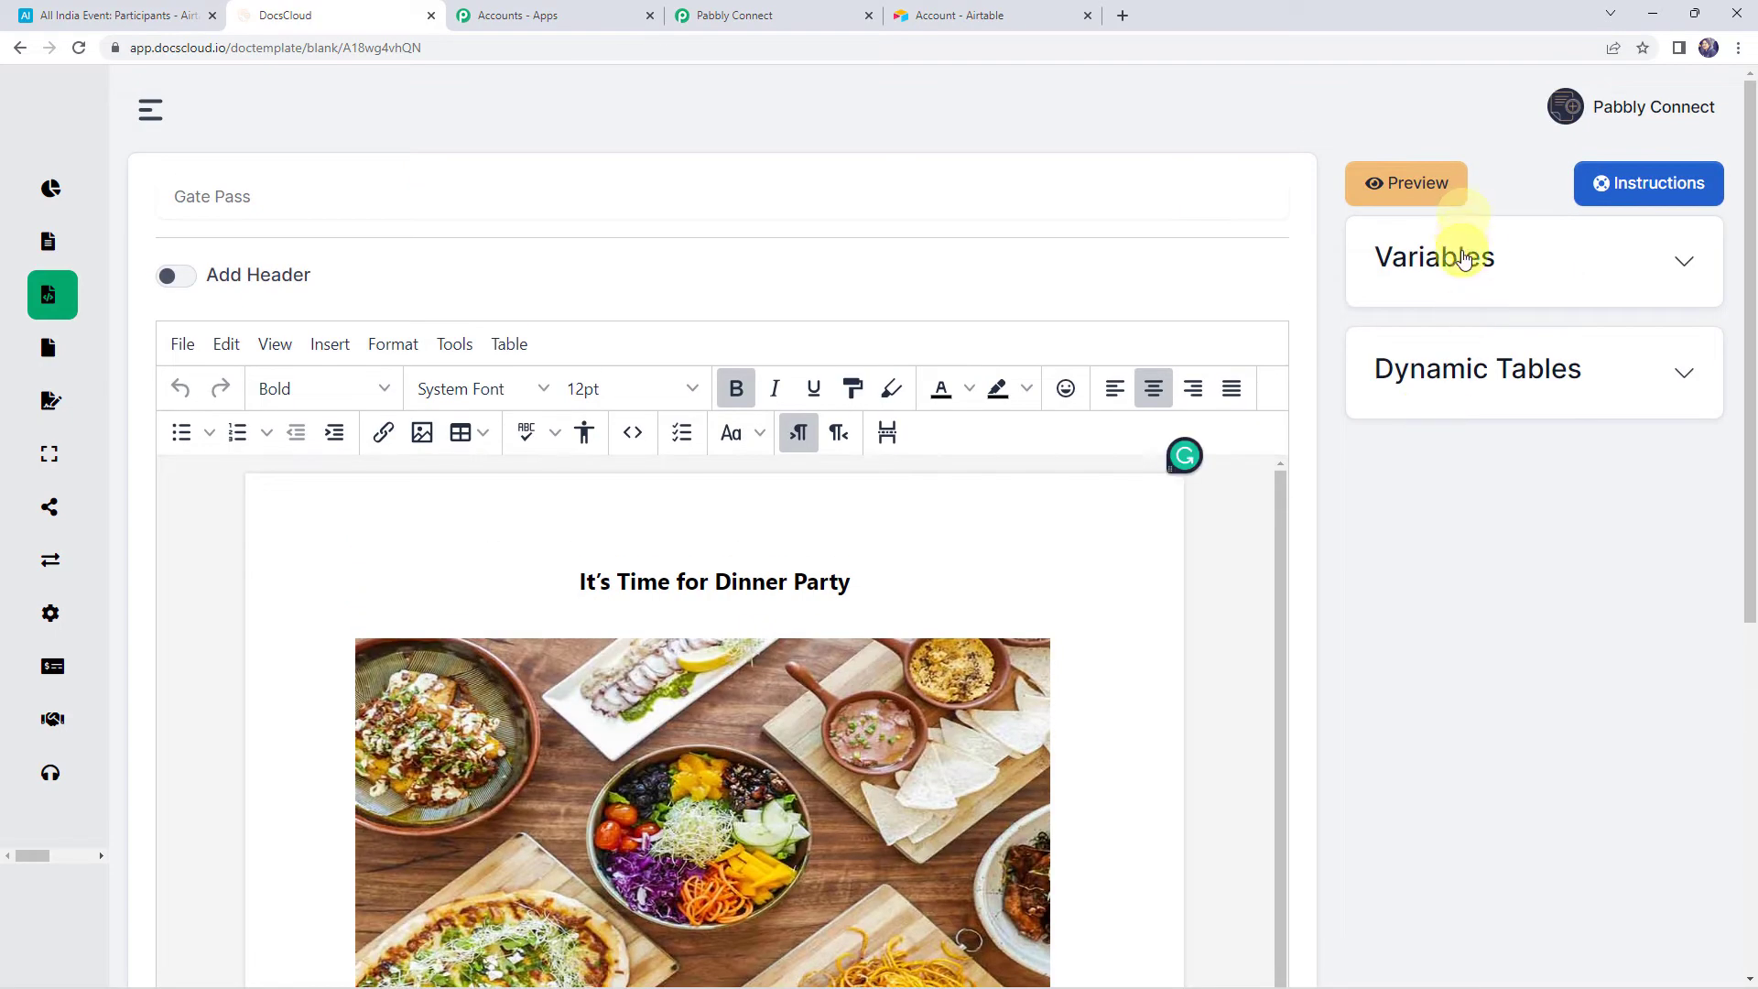
# Show the template's variables and select the CustomerName placeholder in the greeting
pyautogui.click(1463, 257)
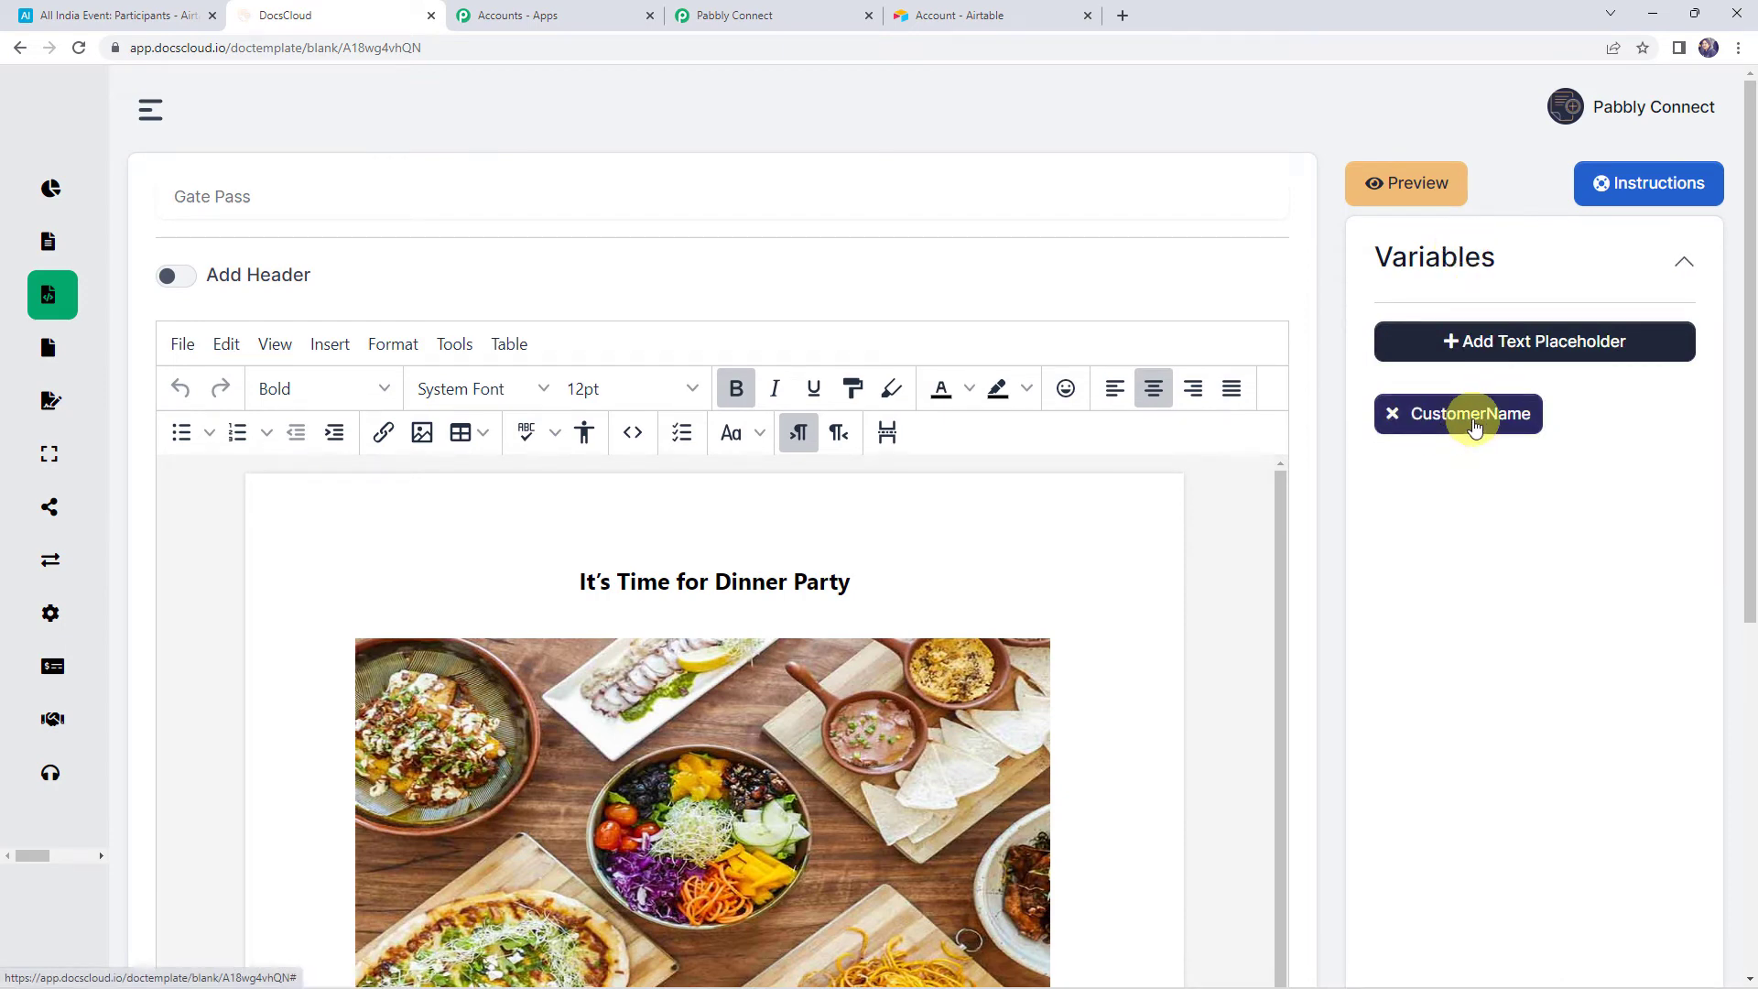
pyautogui.scroll(-3, 848, 624)
pyautogui.scroll(-3, 1388, 696)
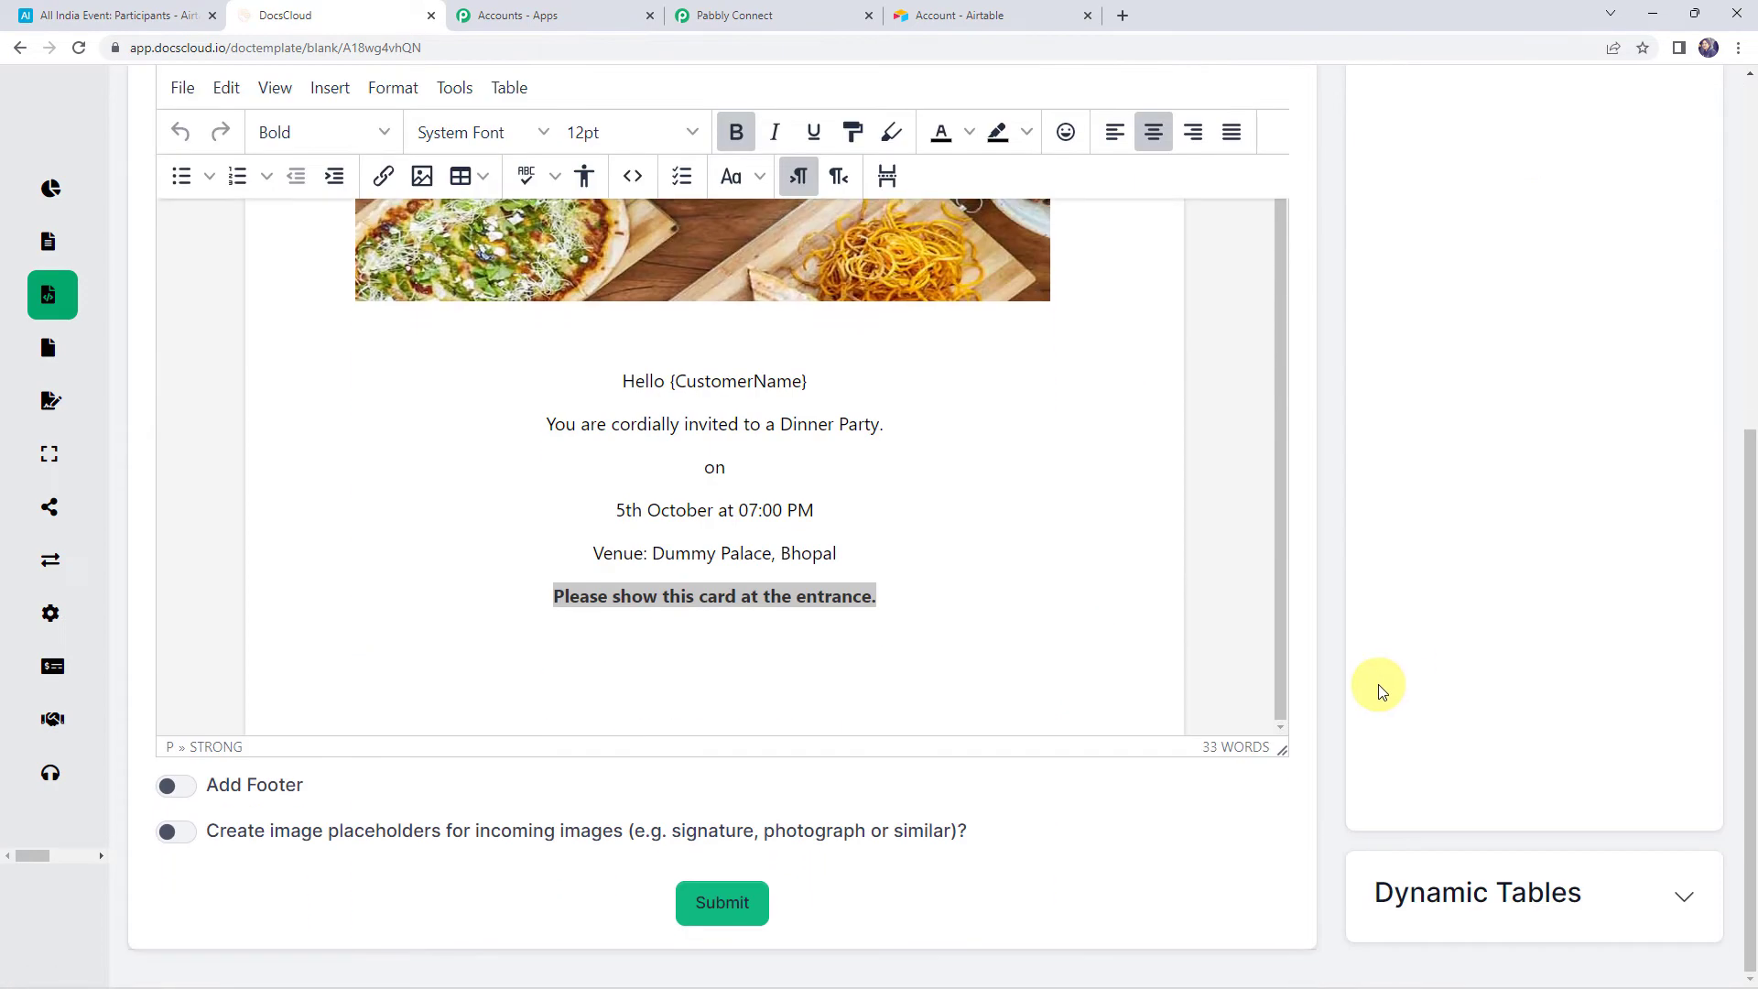
pyautogui.click(745, 375)
pyautogui.doubleClick(751, 378)
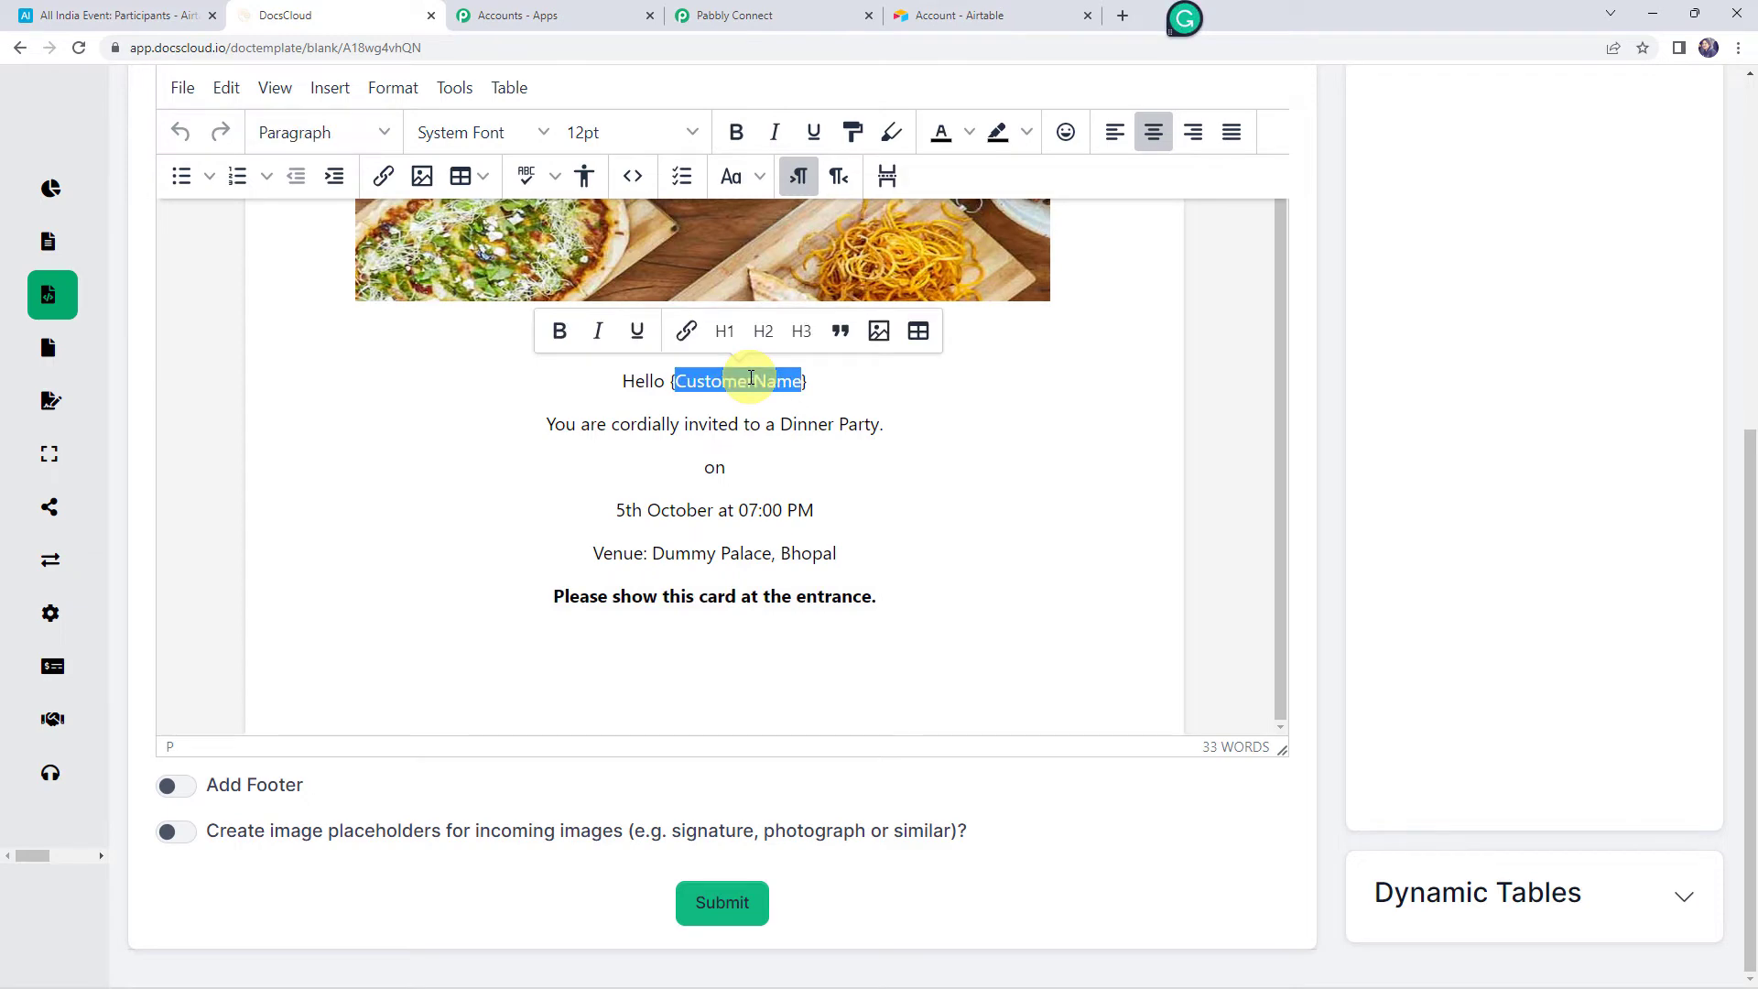
pyautogui.scroll(5, 895, 522)
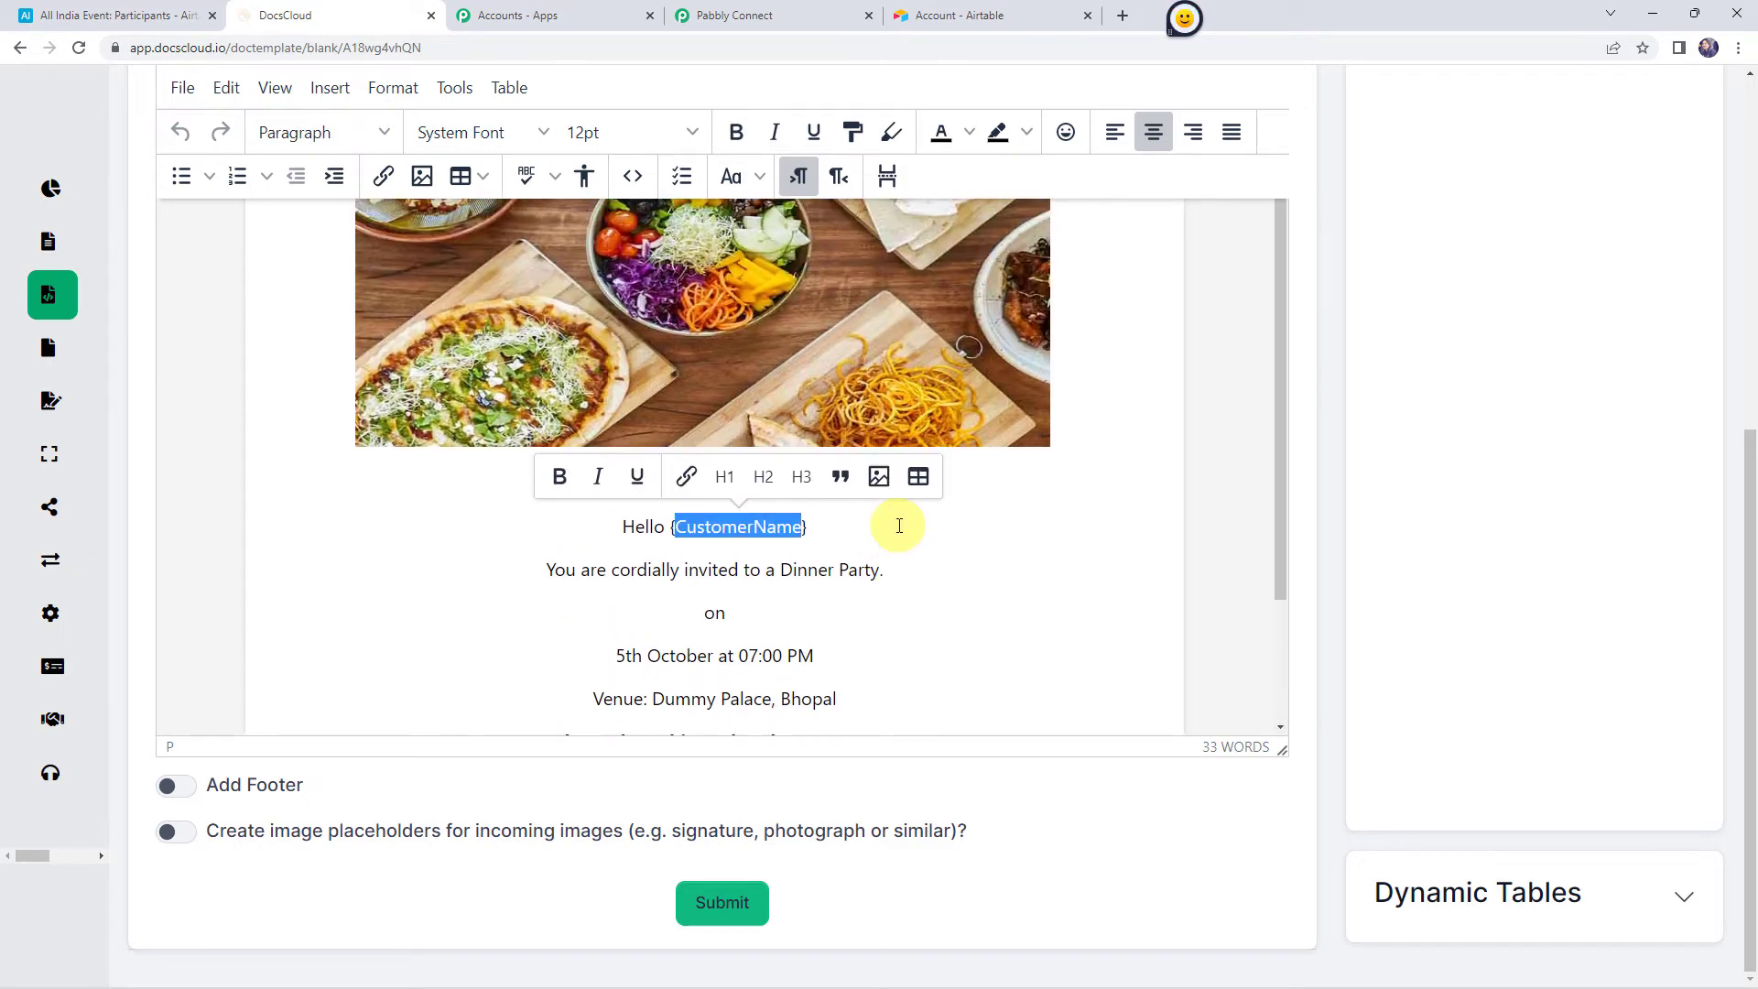
pyautogui.scroll(3, 1566, 512)
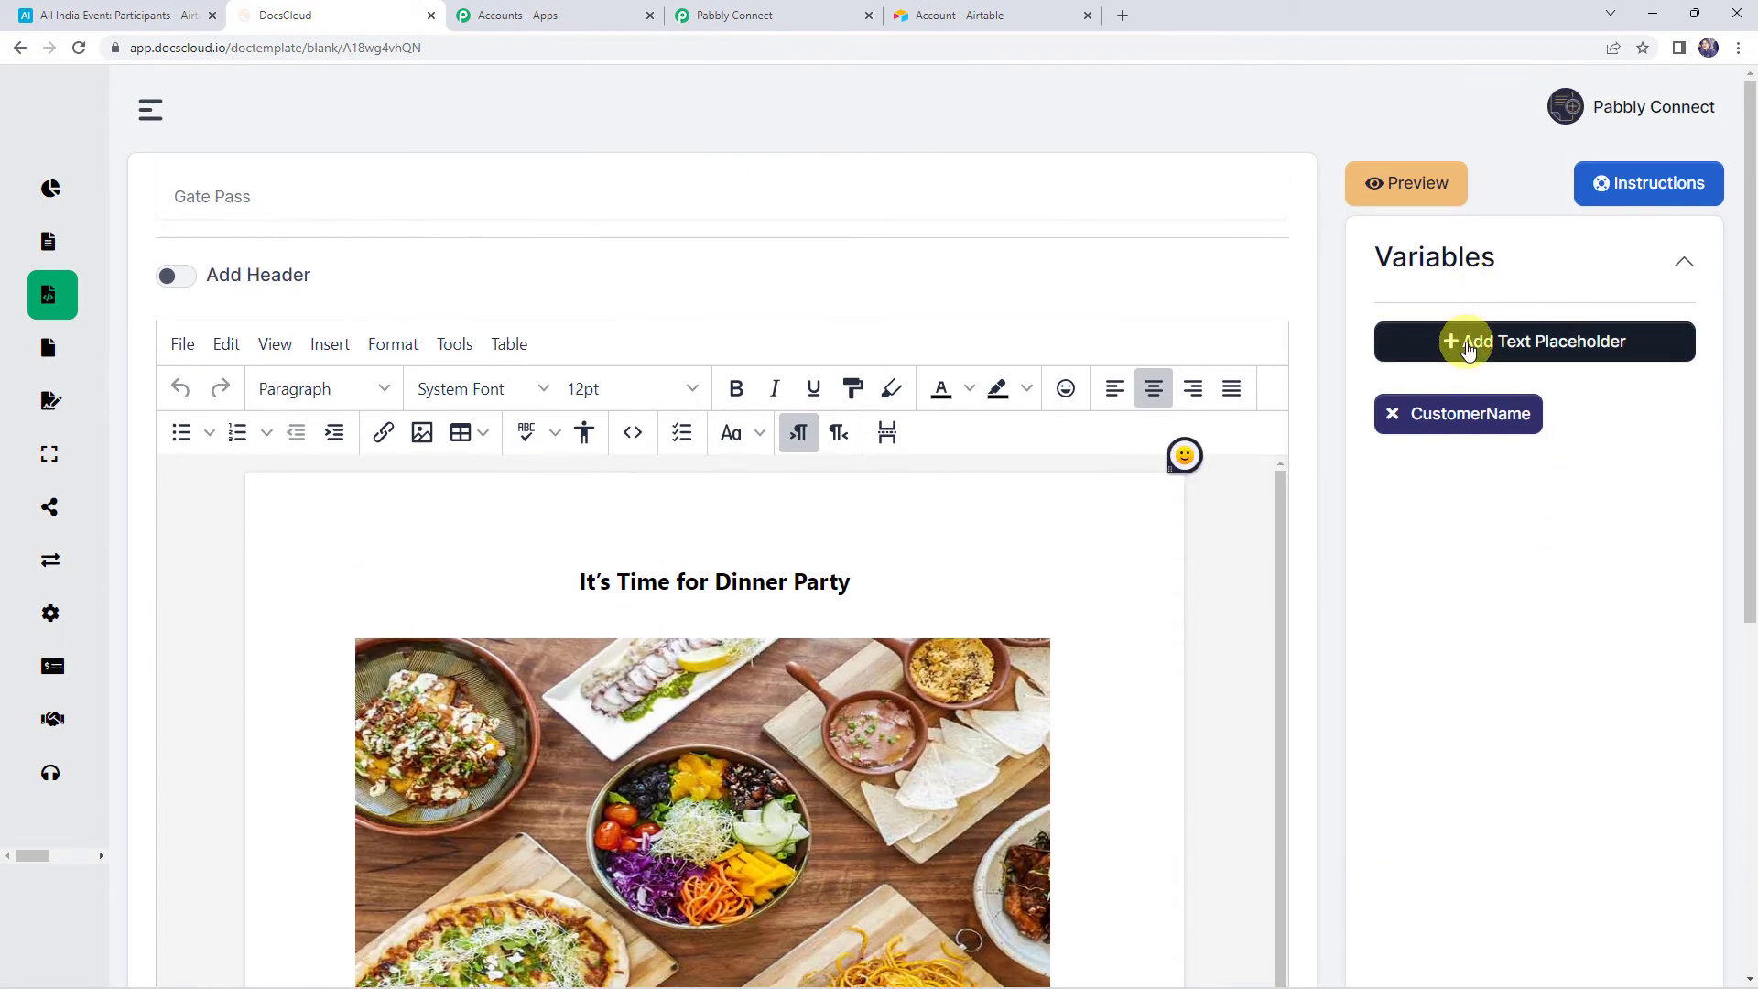
pyautogui.click(1534, 348)
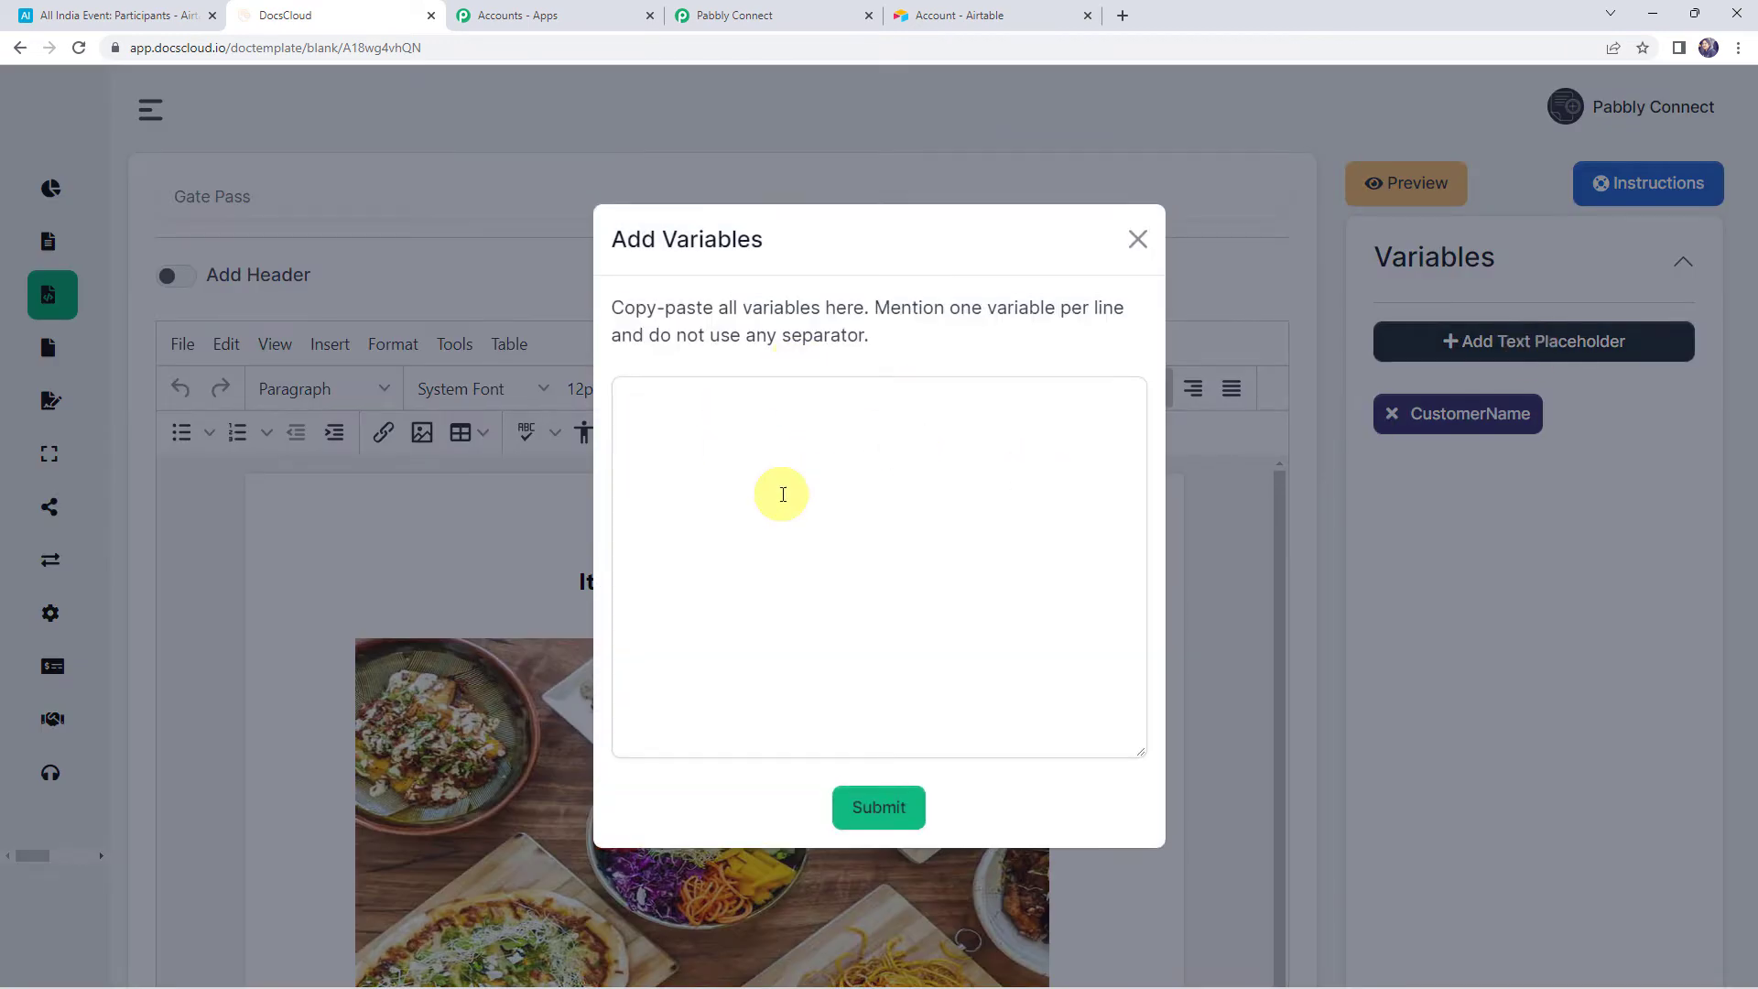
pyautogui.click(1137, 239)
# Insert the CustomerName variable after 'Hello' and delete the duplicate placeholder
pyautogui.click(1469, 414)
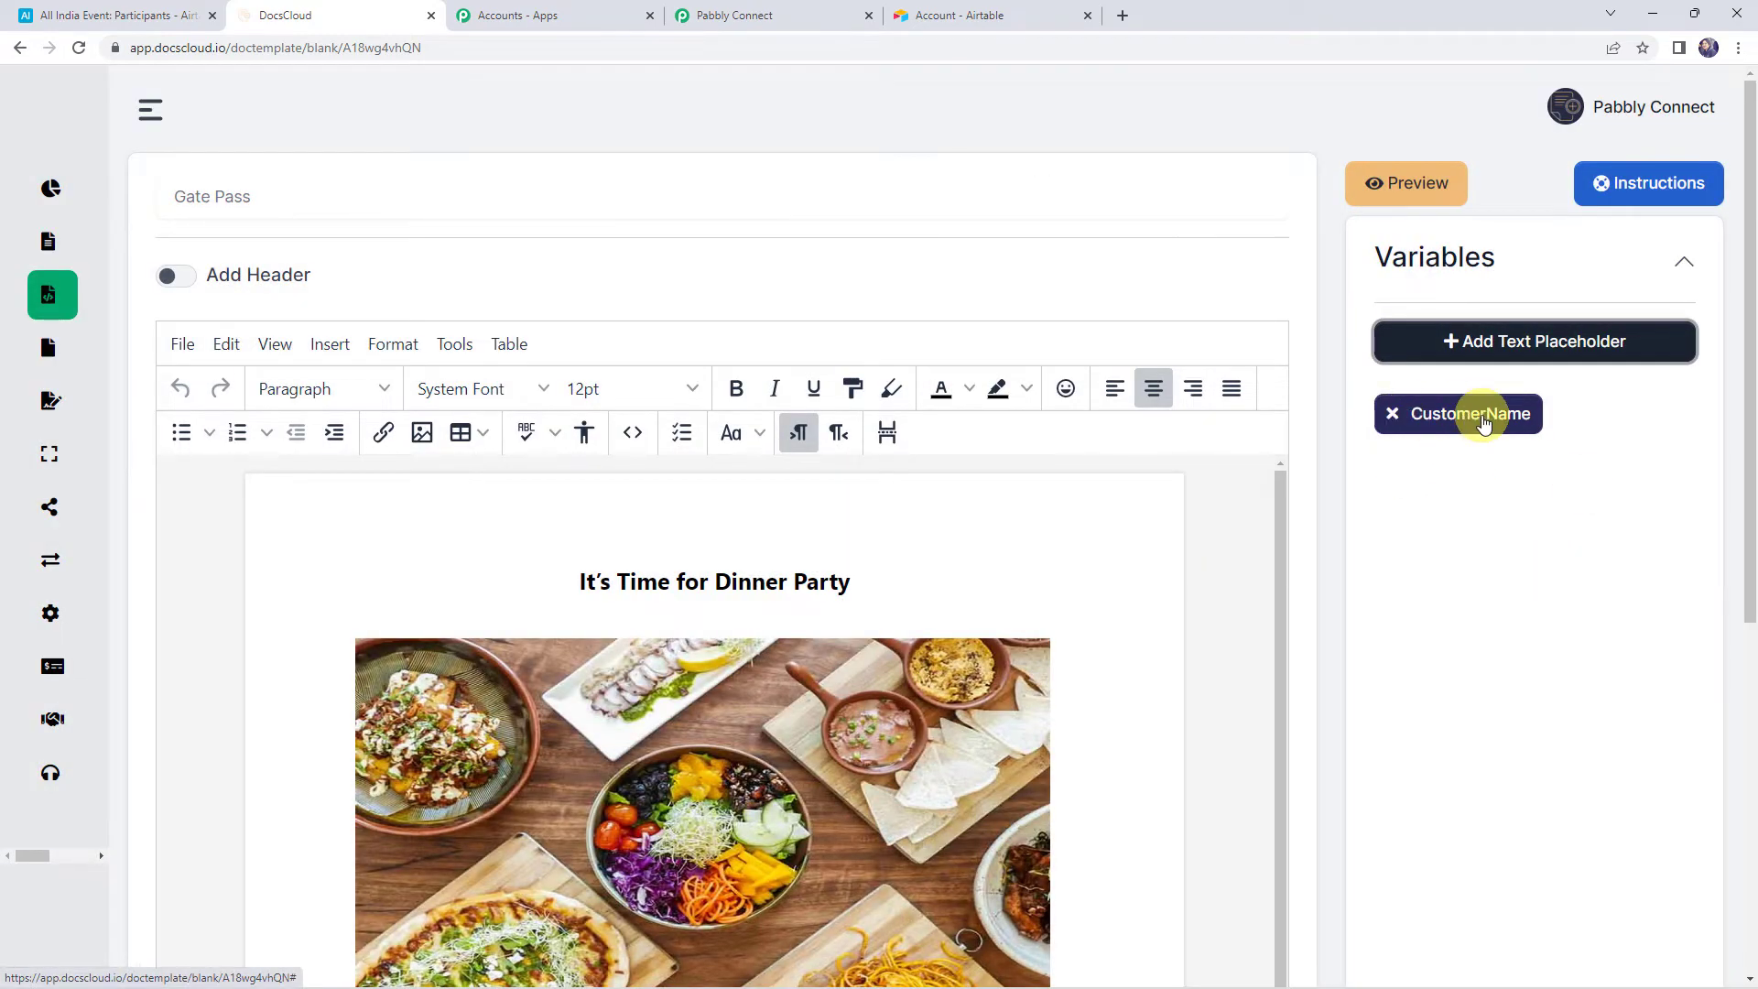
pyautogui.scroll(-6, 1462, 502)
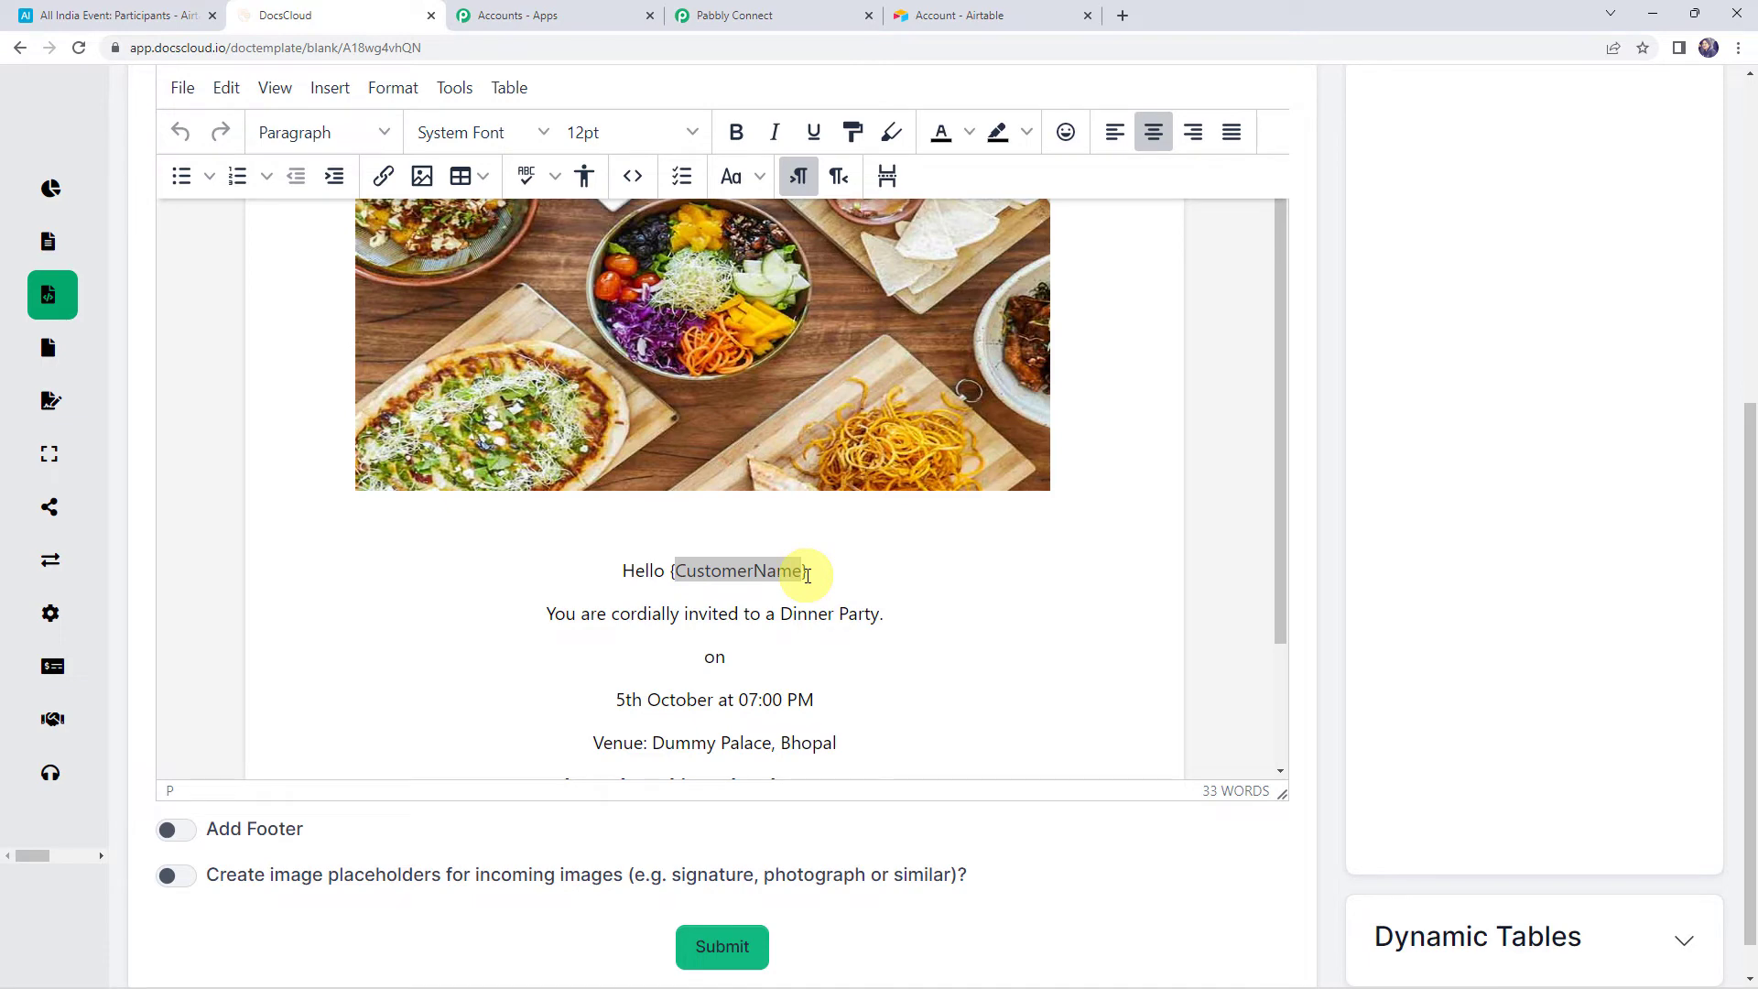
pyautogui.click(807, 575)
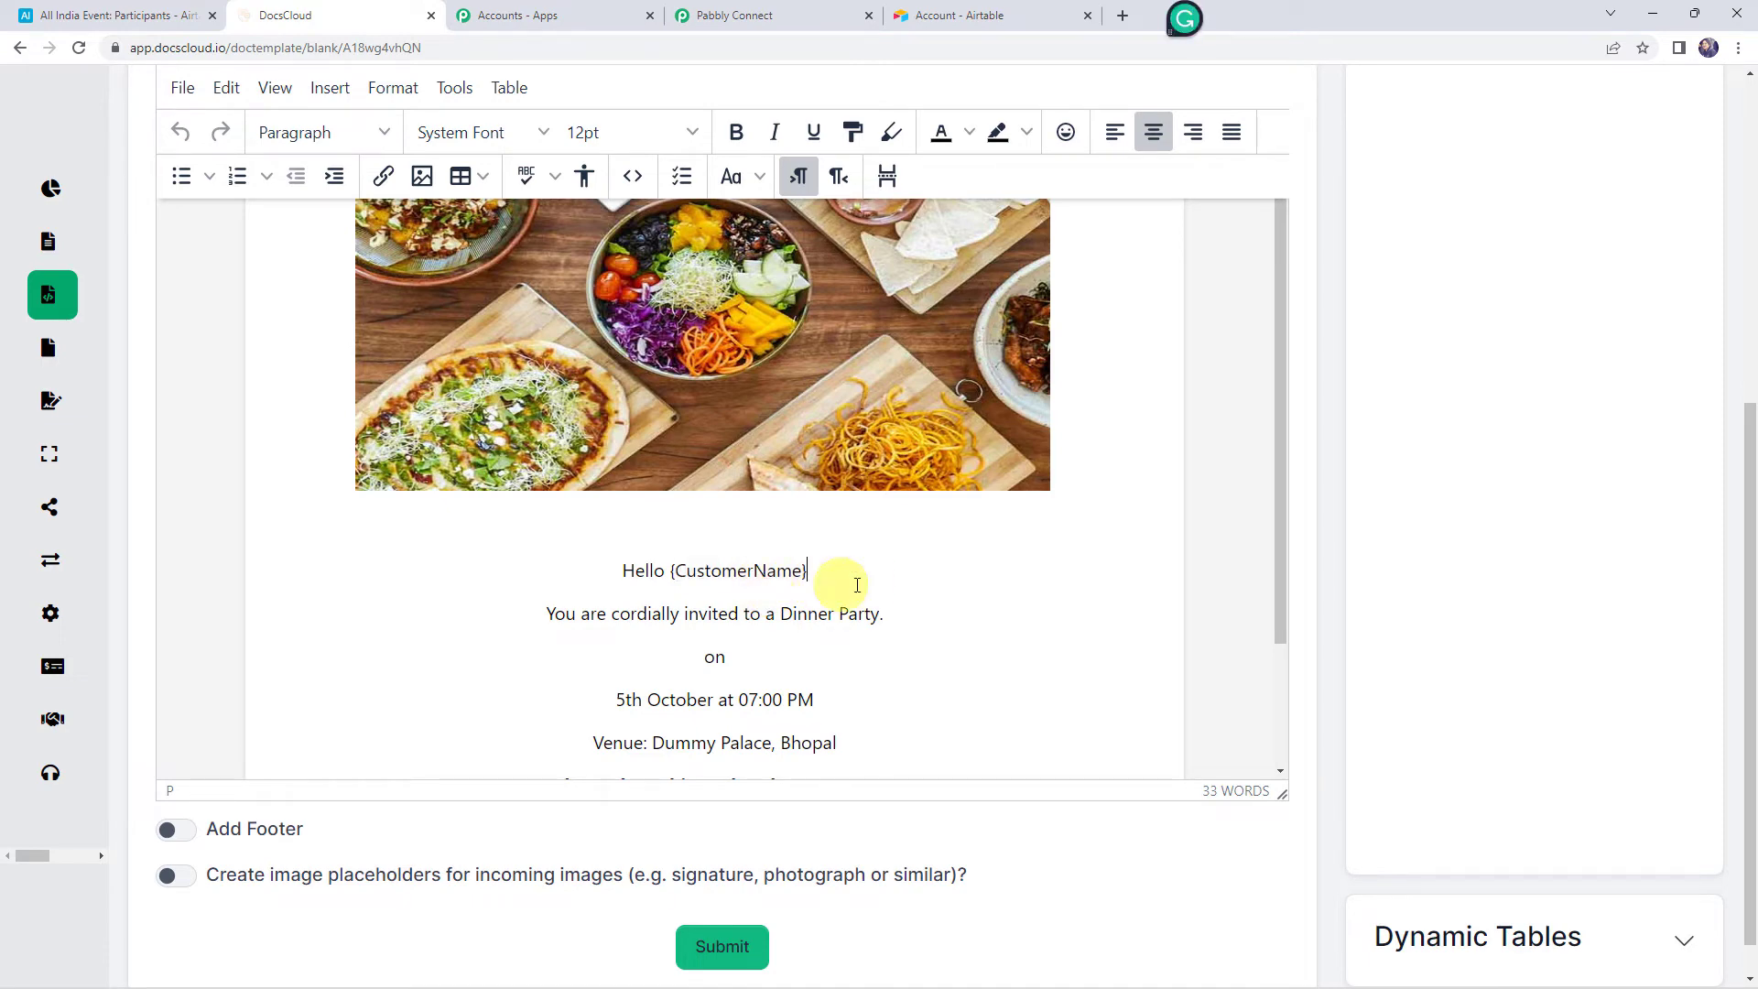
pyautogui.scroll(5, 1282, 595)
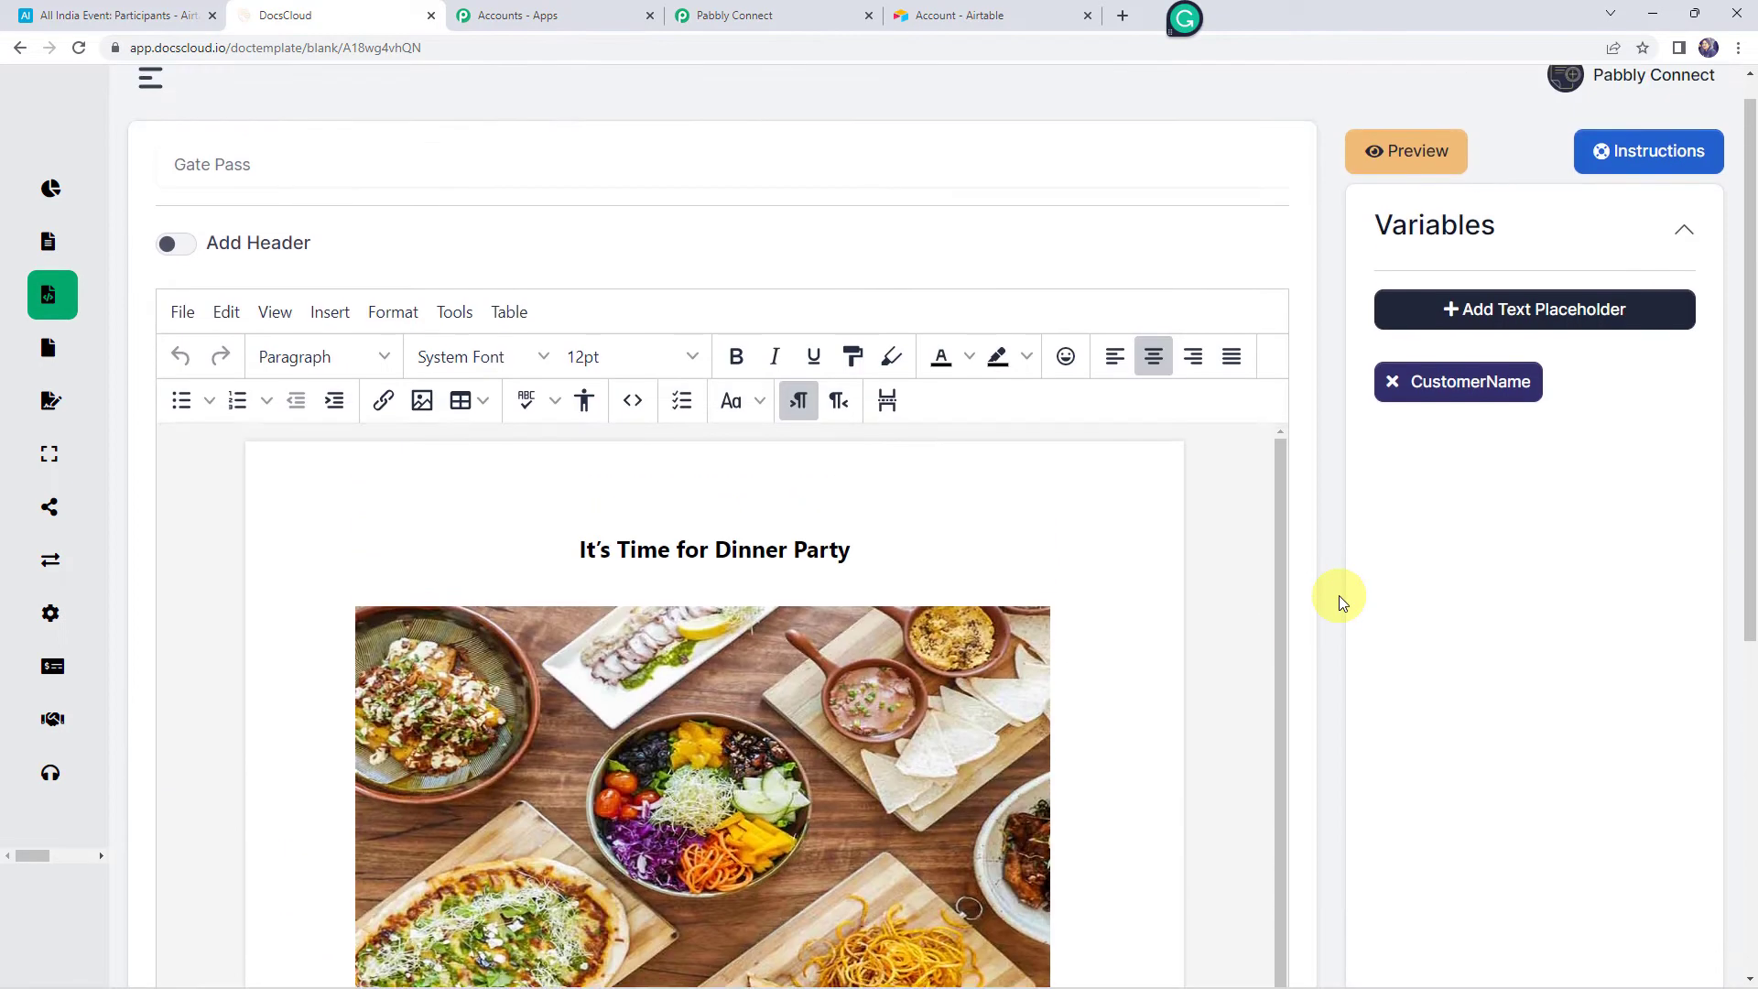
pyautogui.click(1482, 429)
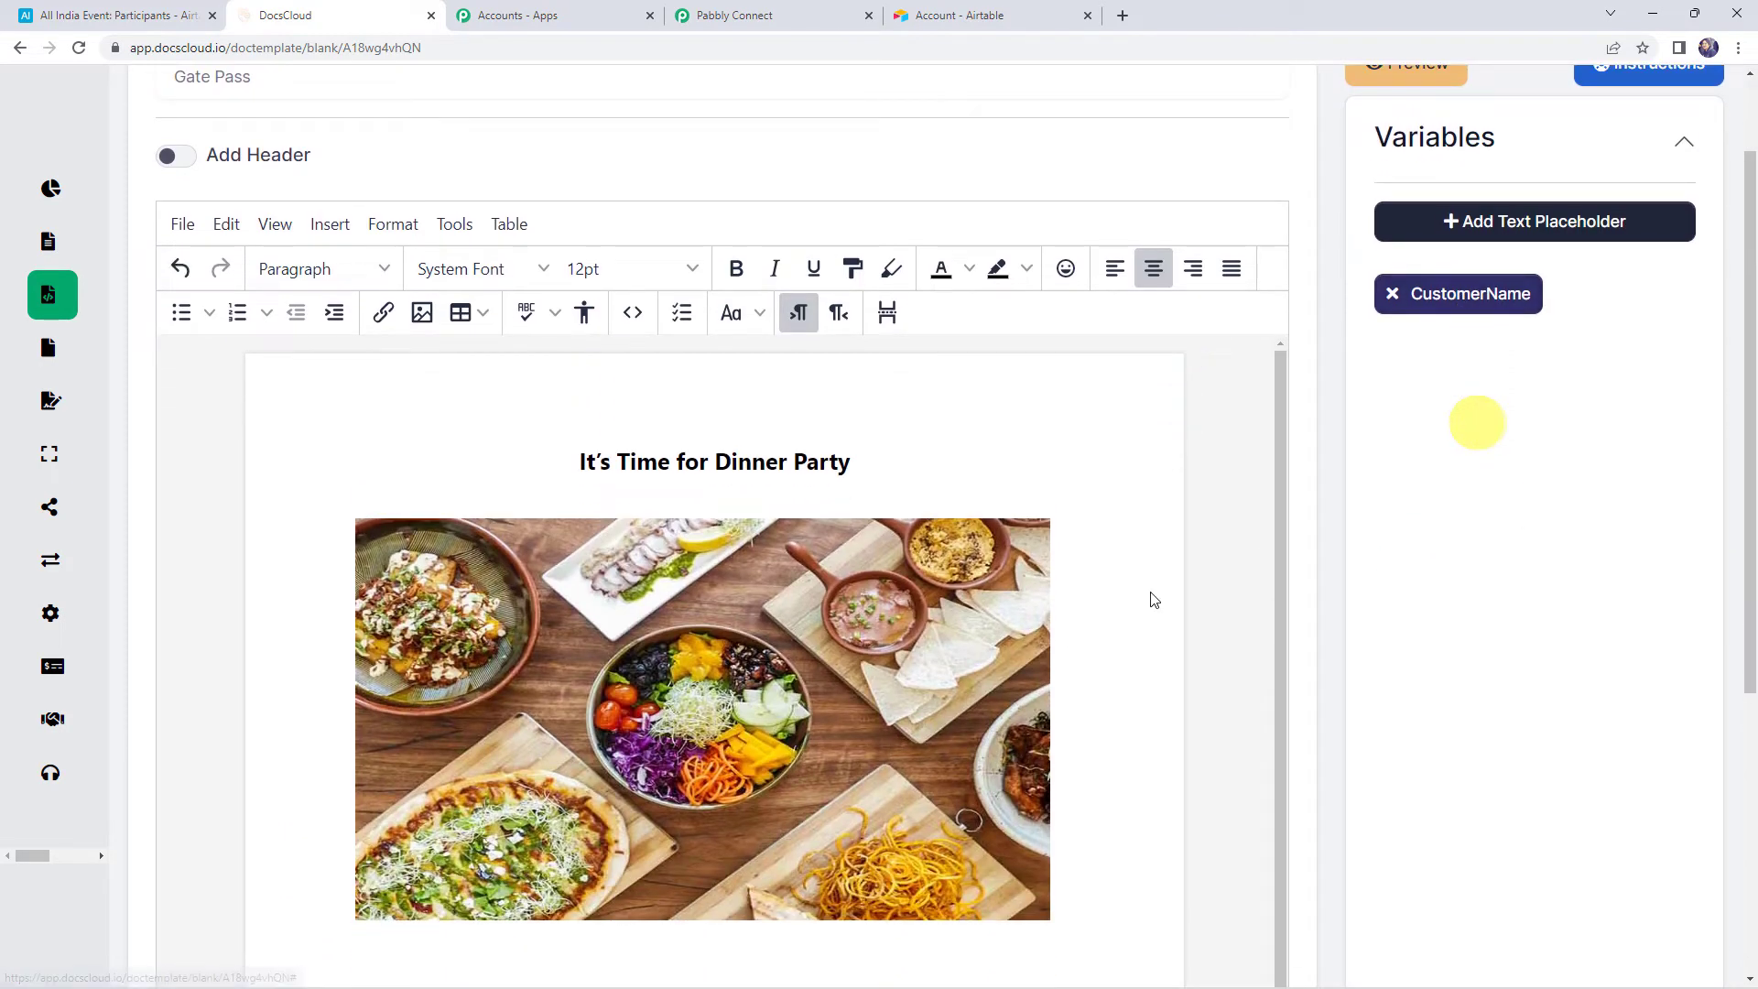
pyautogui.scroll(-2, 568, 714)
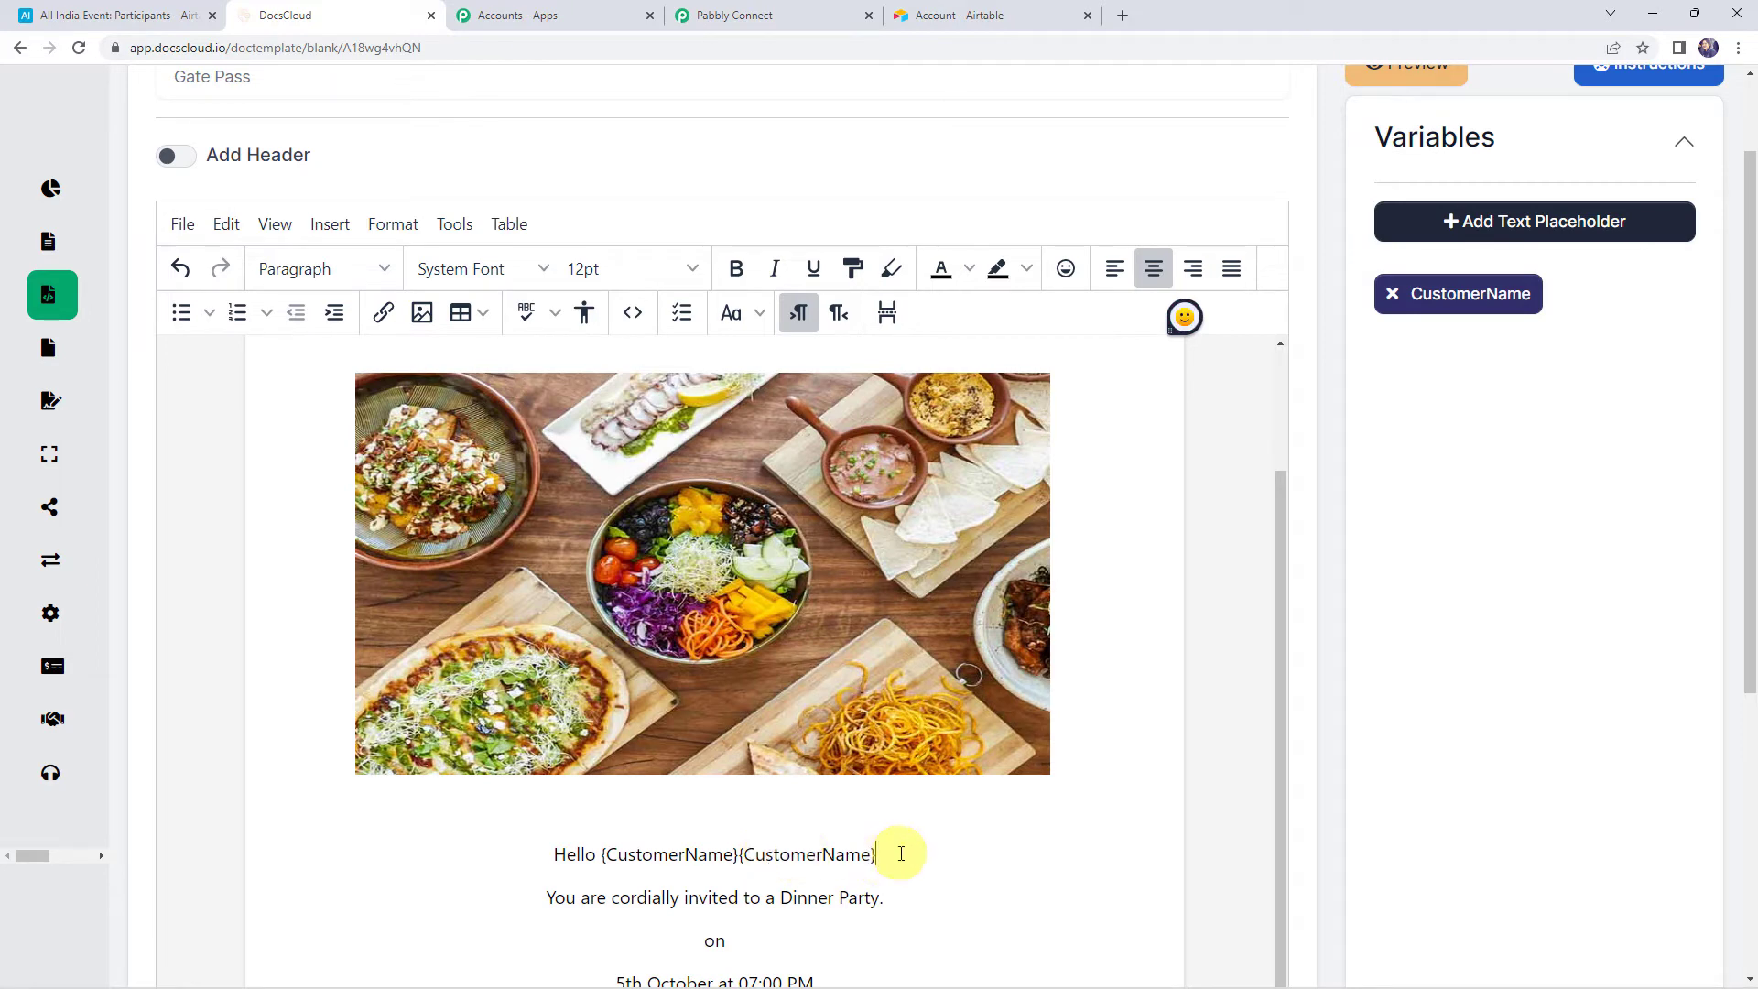
pyautogui.moveTo(901, 854); pyautogui.dragTo(742, 854)
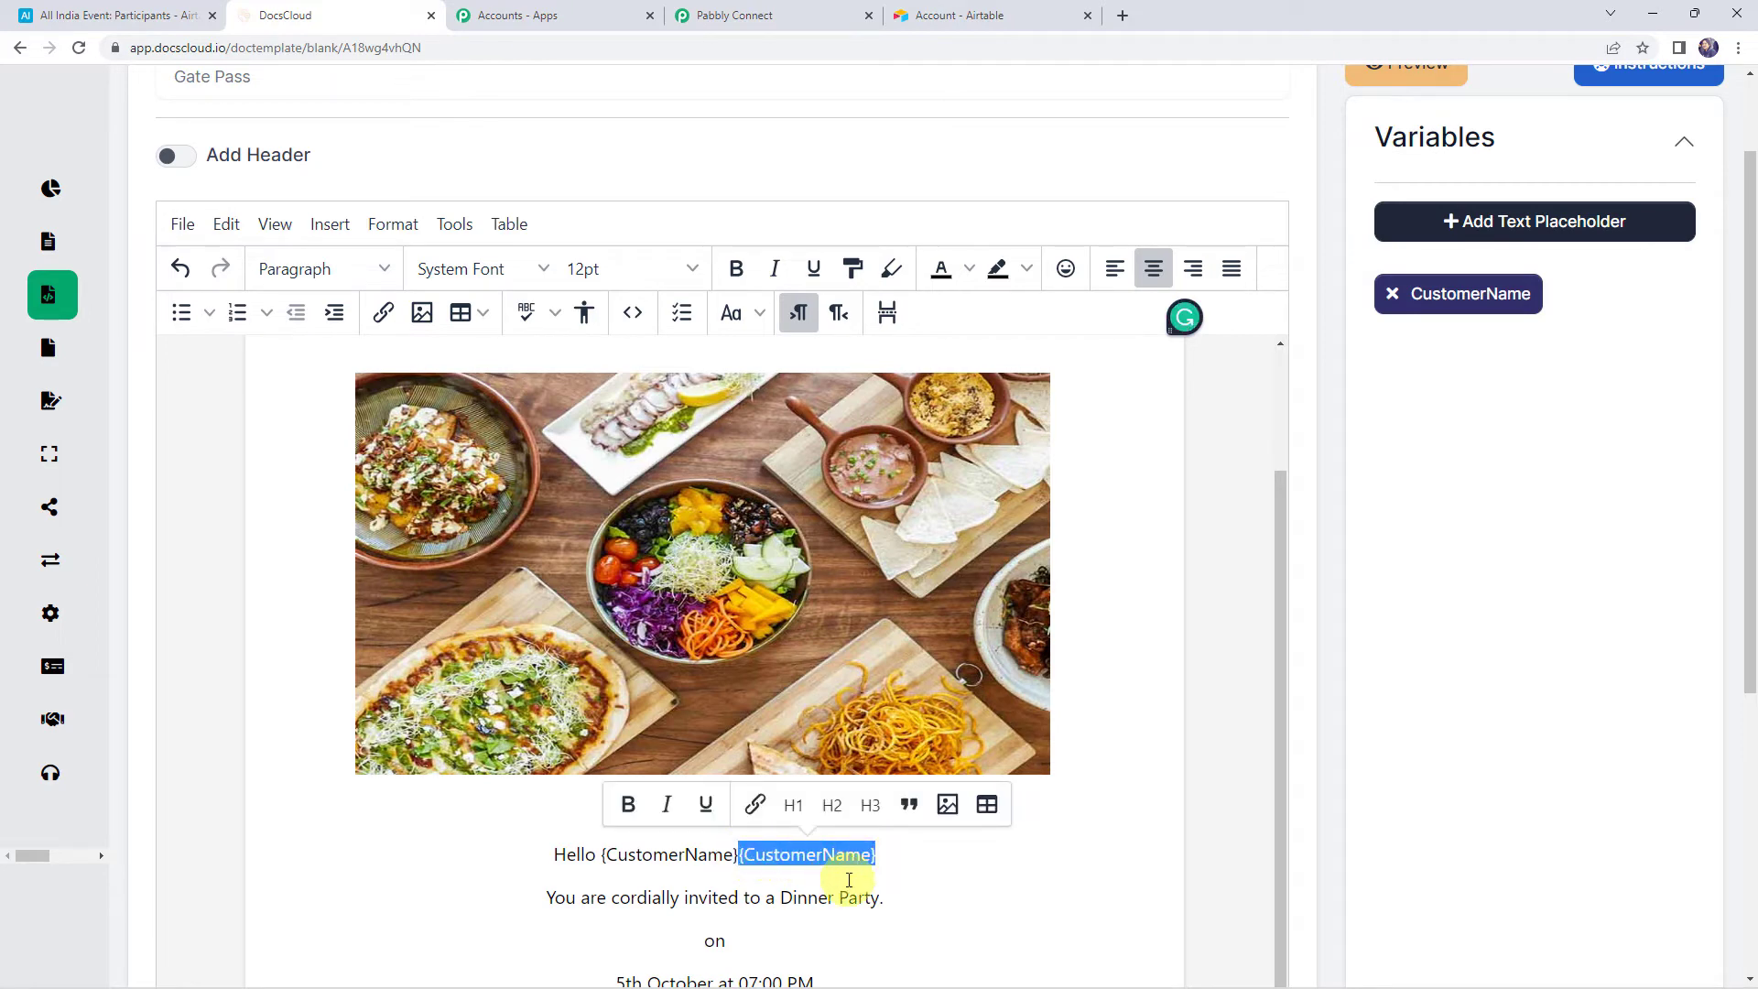
pyautogui.press('BackSpace')
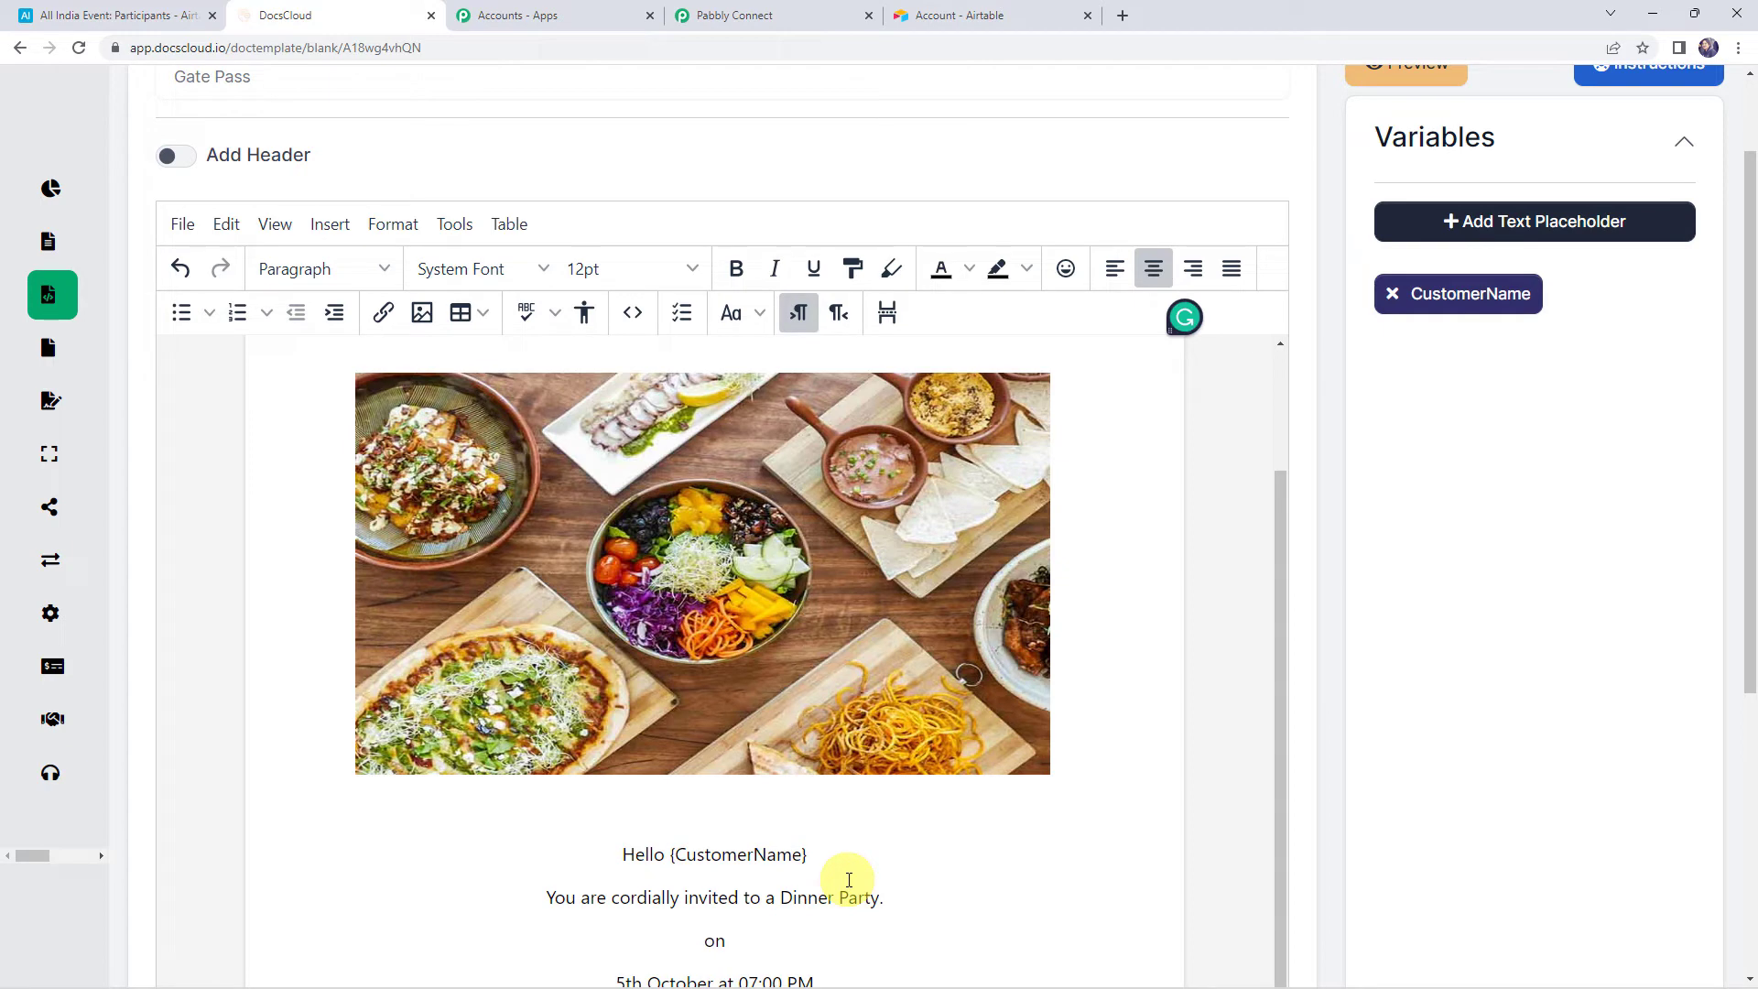
pyautogui.scroll(-3, 774, 778)
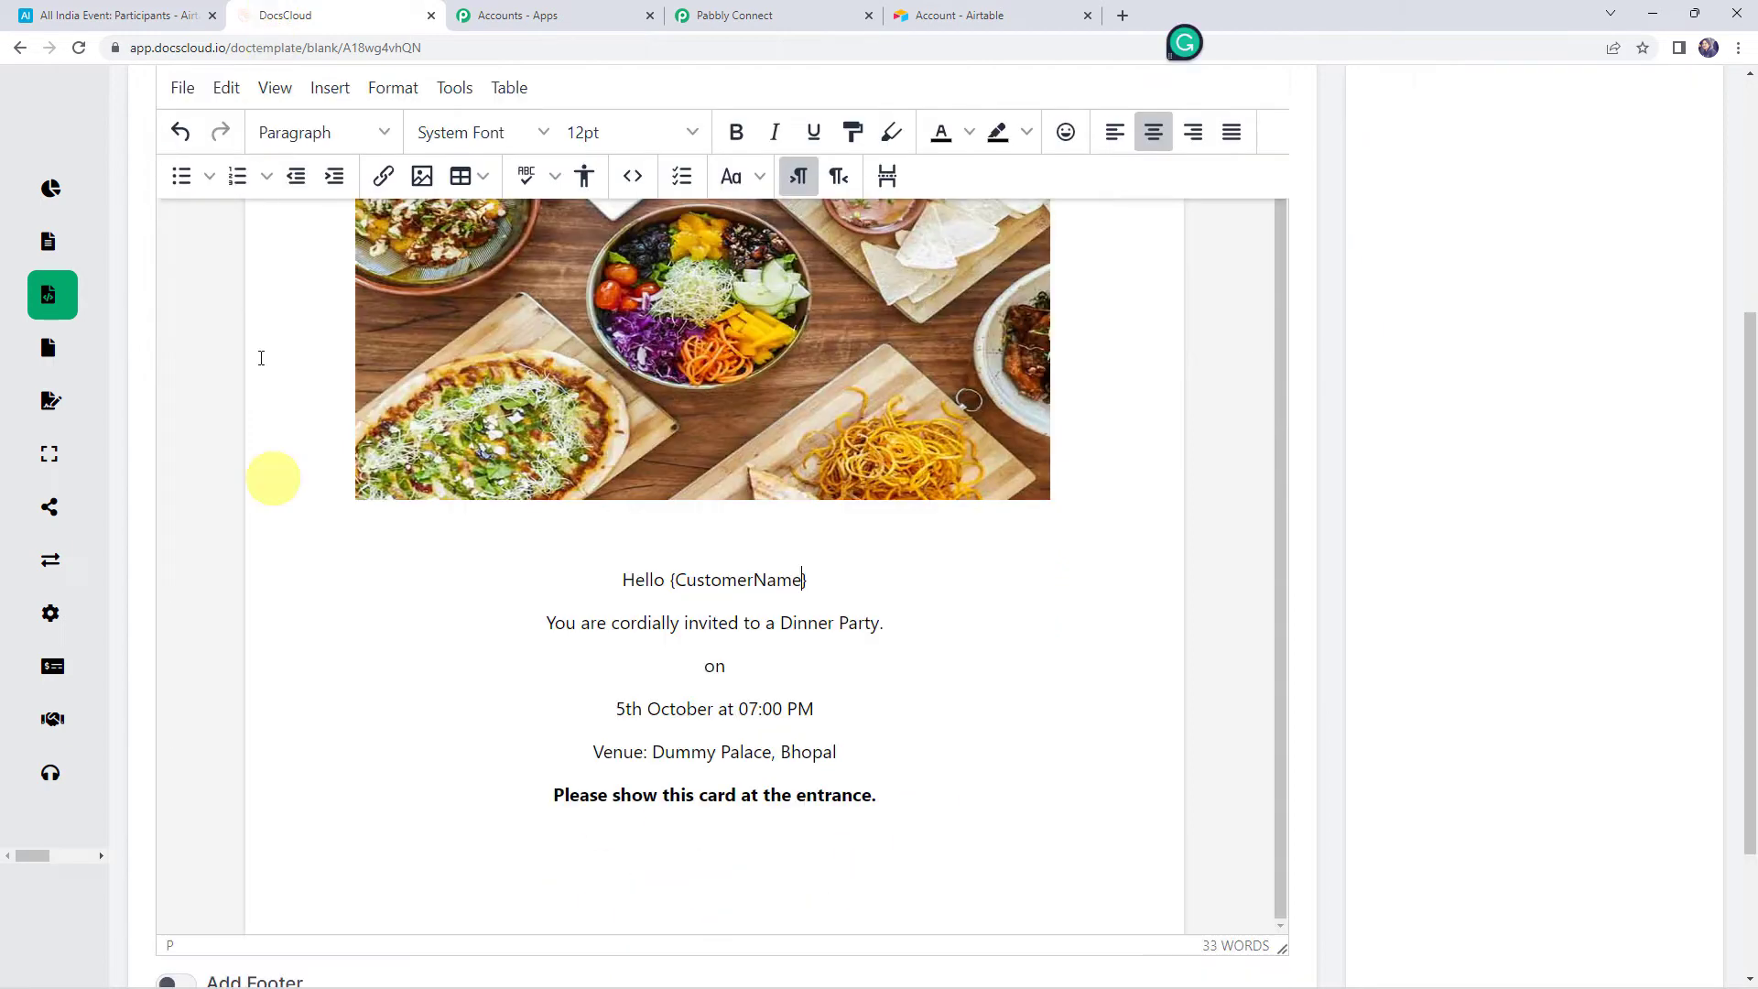
pyautogui.click(852, 9)
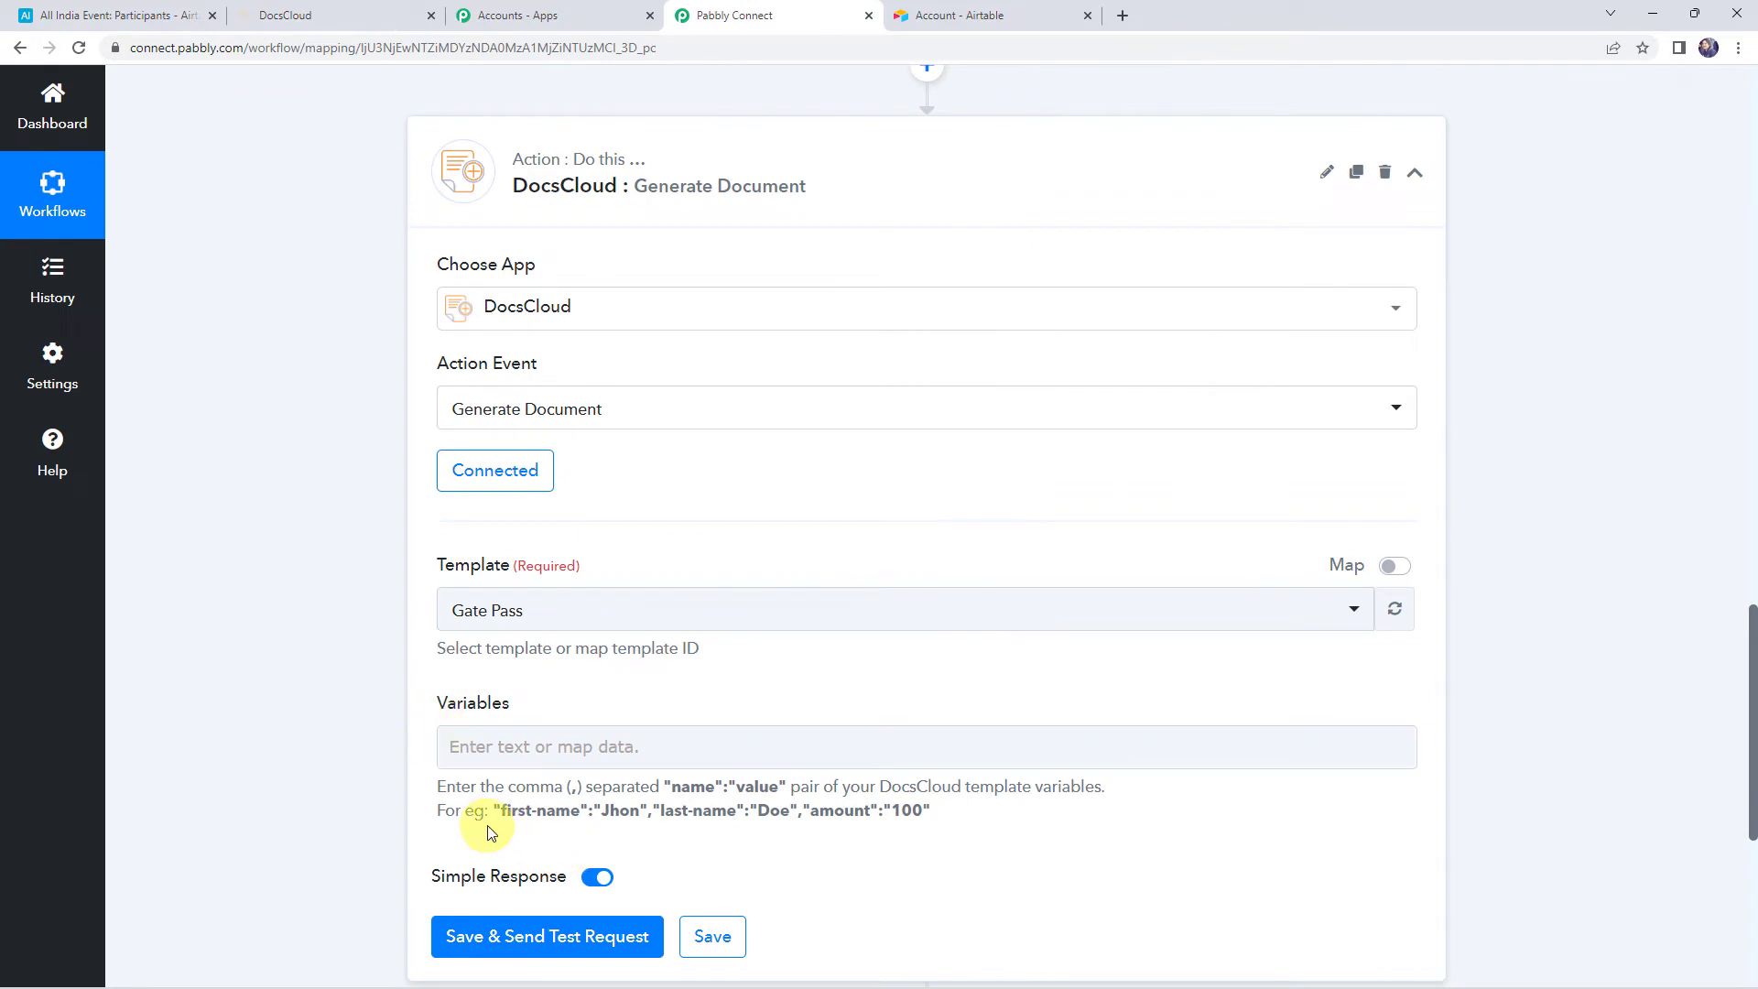
# Review the Variables name:value format and start the CustomerName entry
pyautogui.moveTo(436, 787); pyautogui.dragTo(653, 788)
pyautogui.click(665, 787)
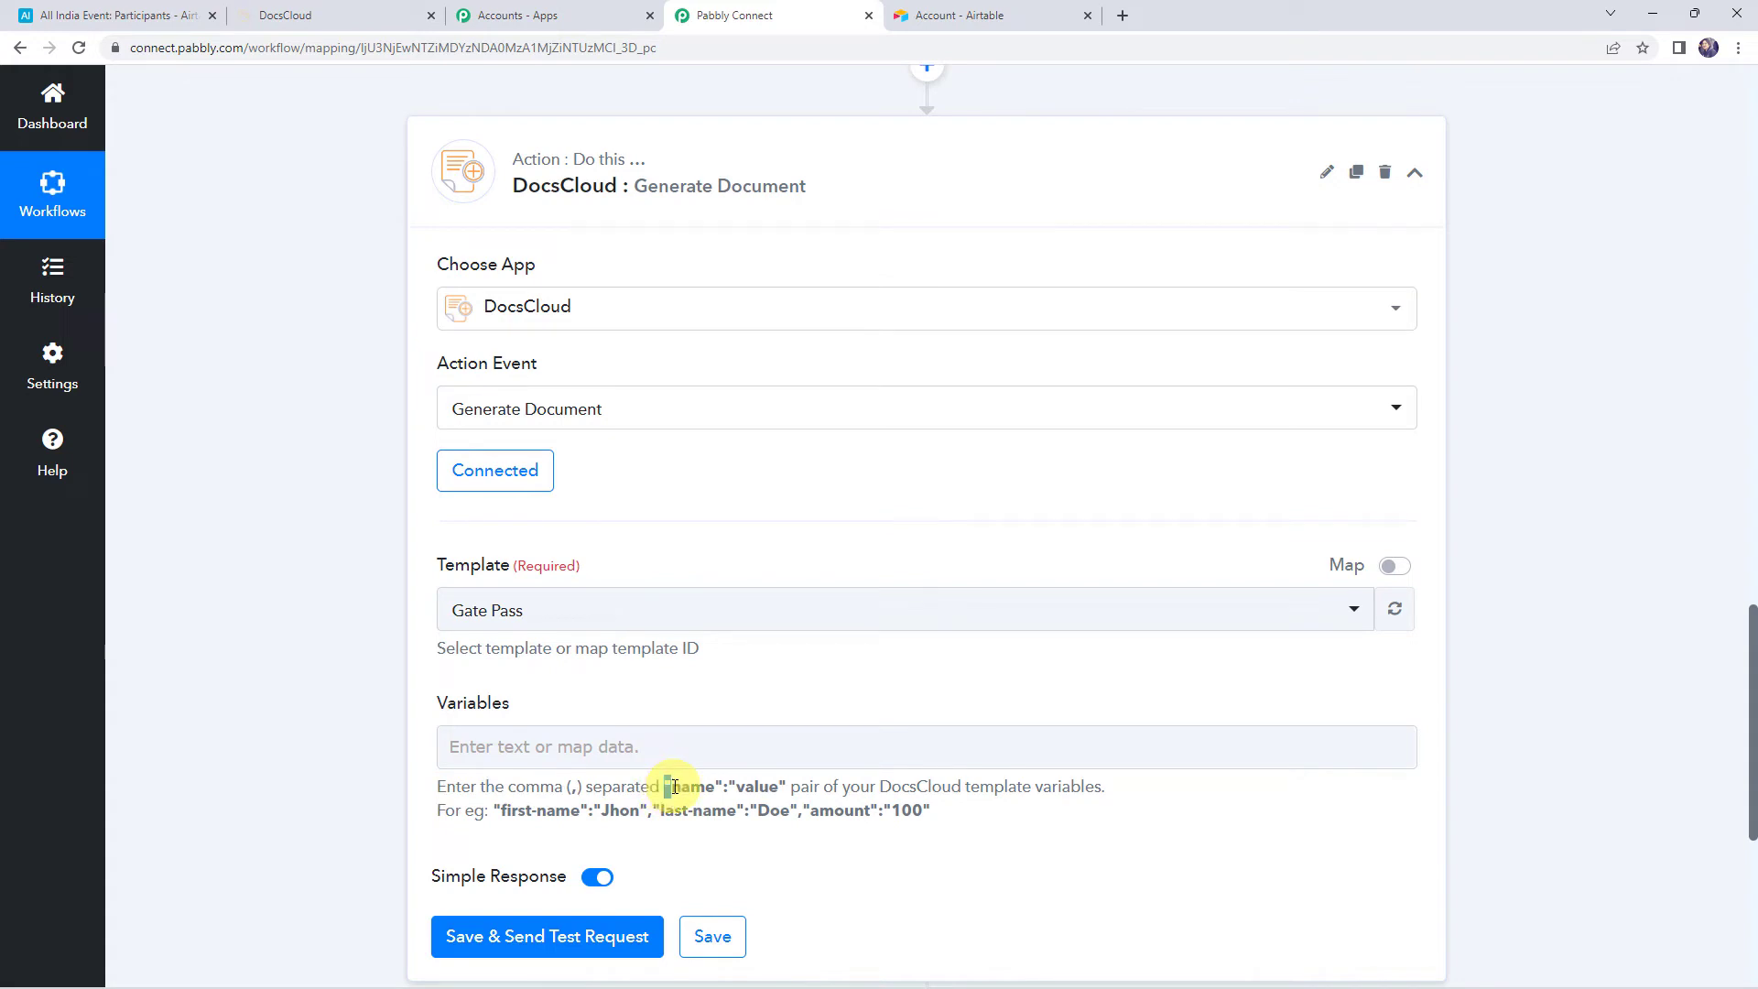
pyautogui.moveTo(674, 787); pyautogui.dragTo(722, 789)
pyautogui.click(729, 791)
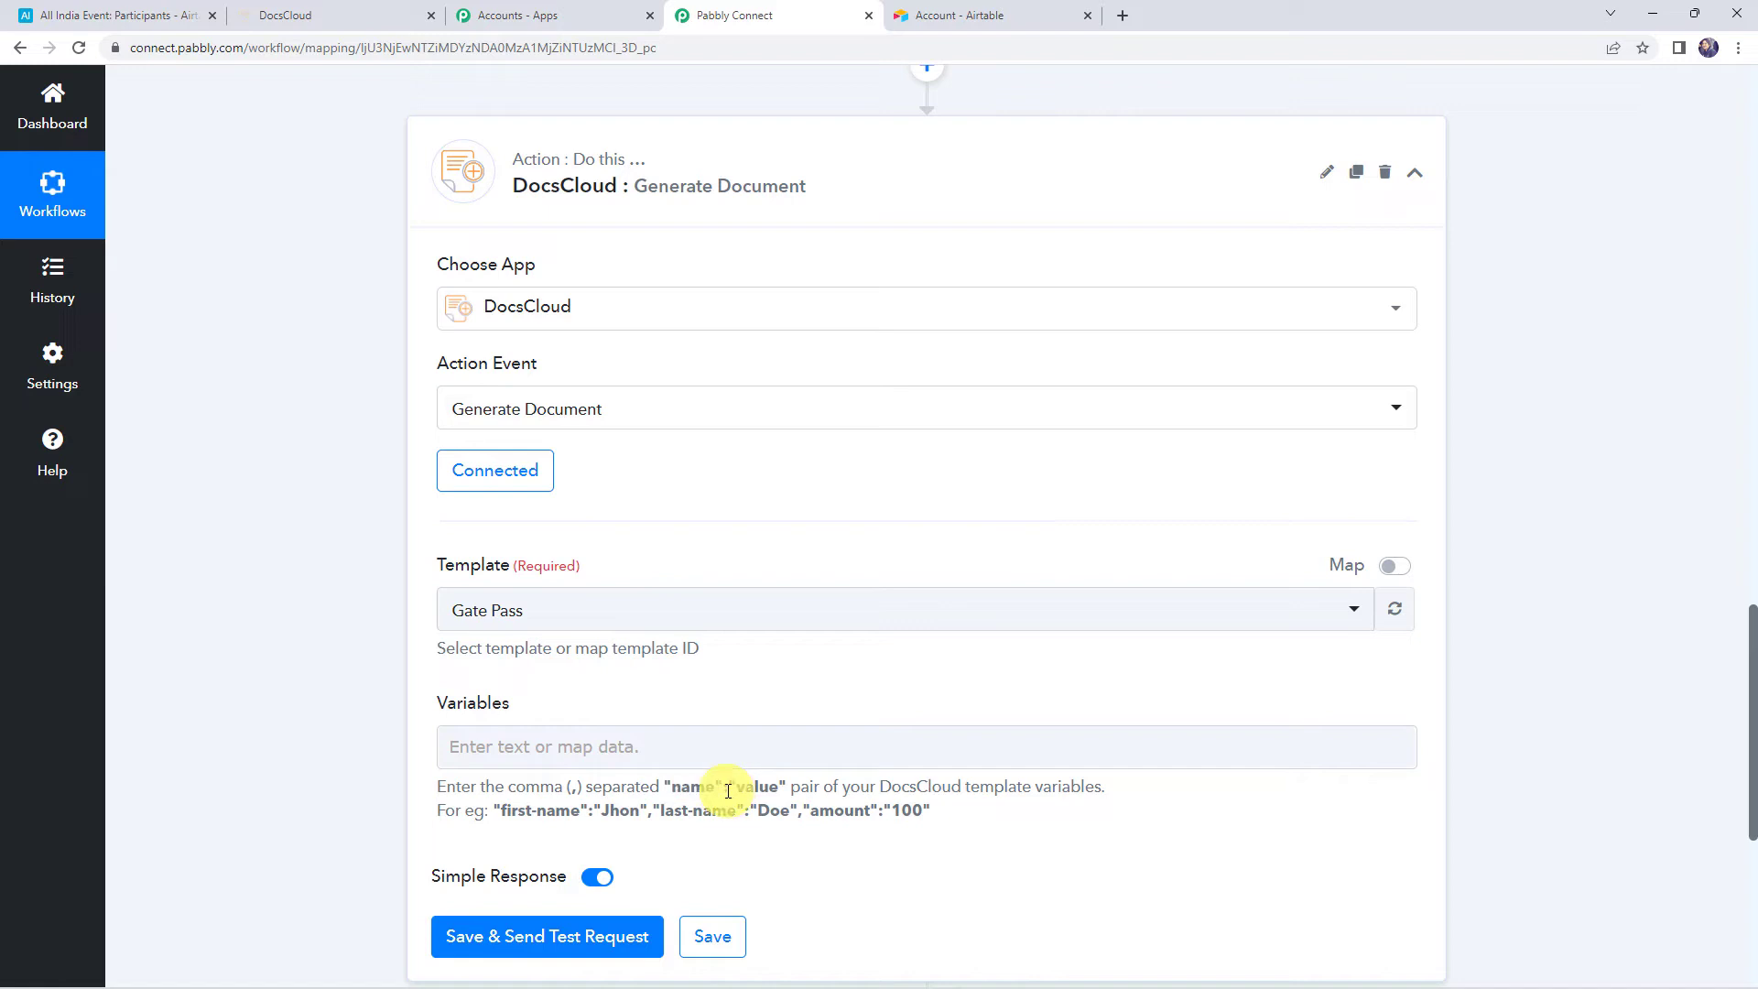
pyautogui.moveTo(742, 791); pyautogui.dragTo(788, 791)
pyautogui.click(522, 753)
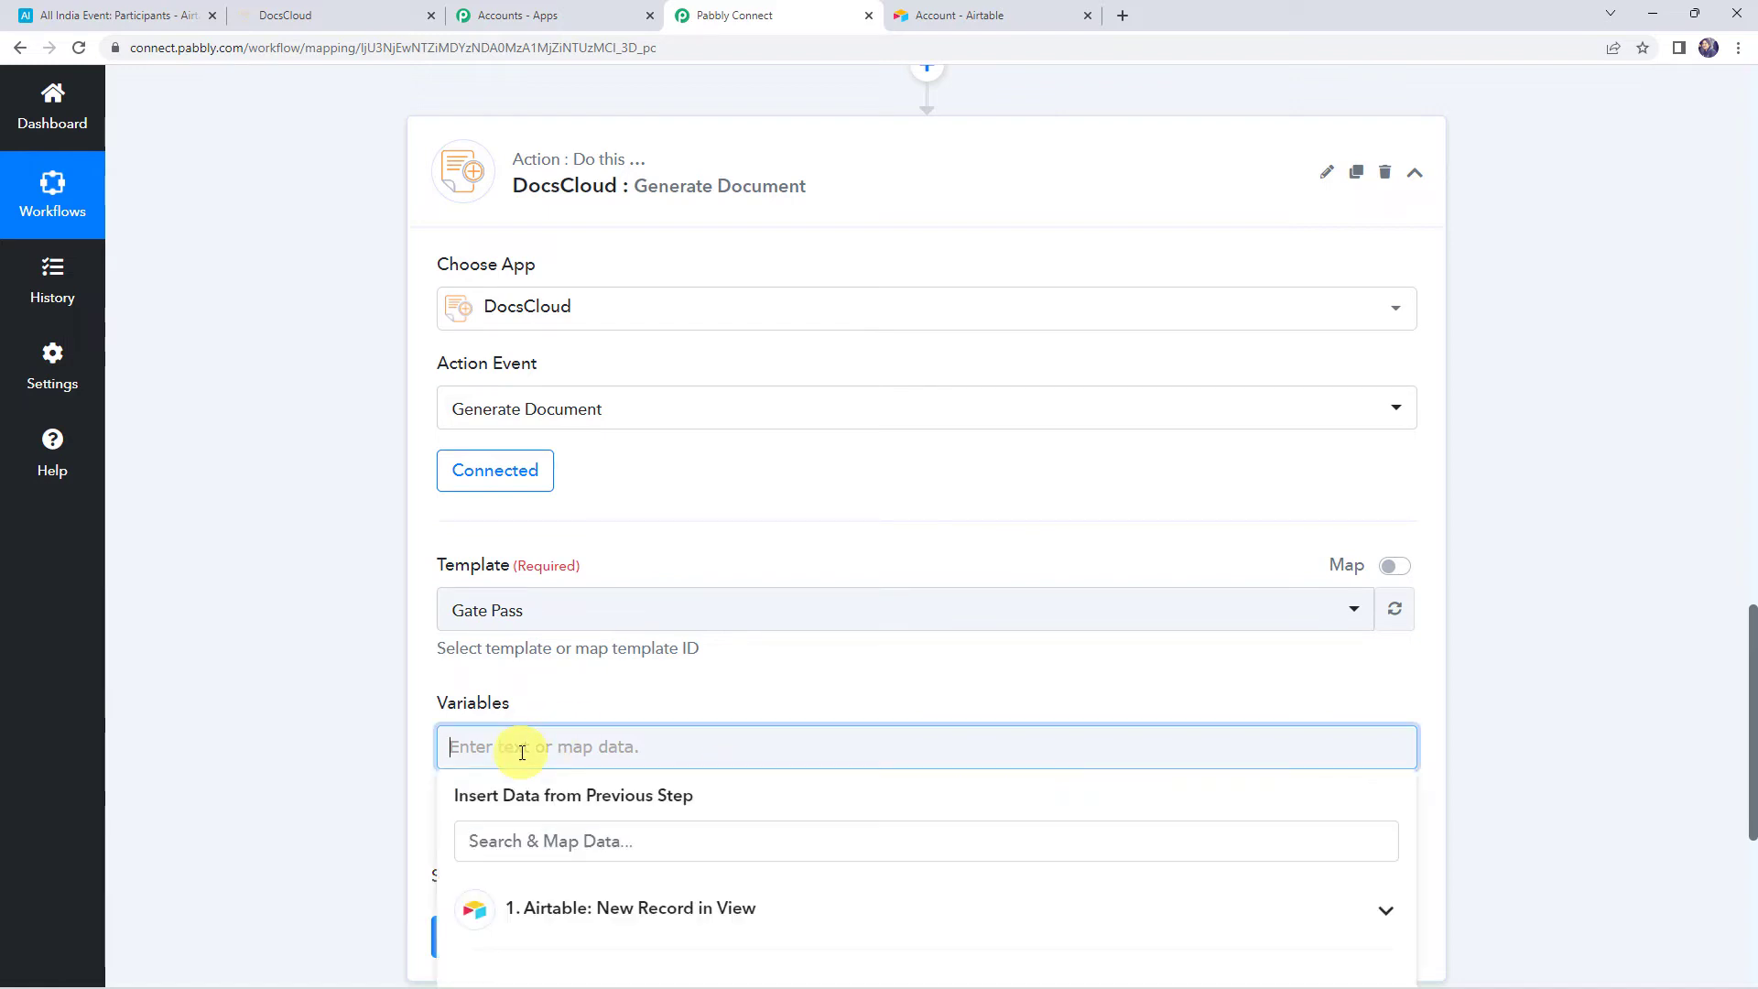
pyautogui.write('"CustomerName":"')
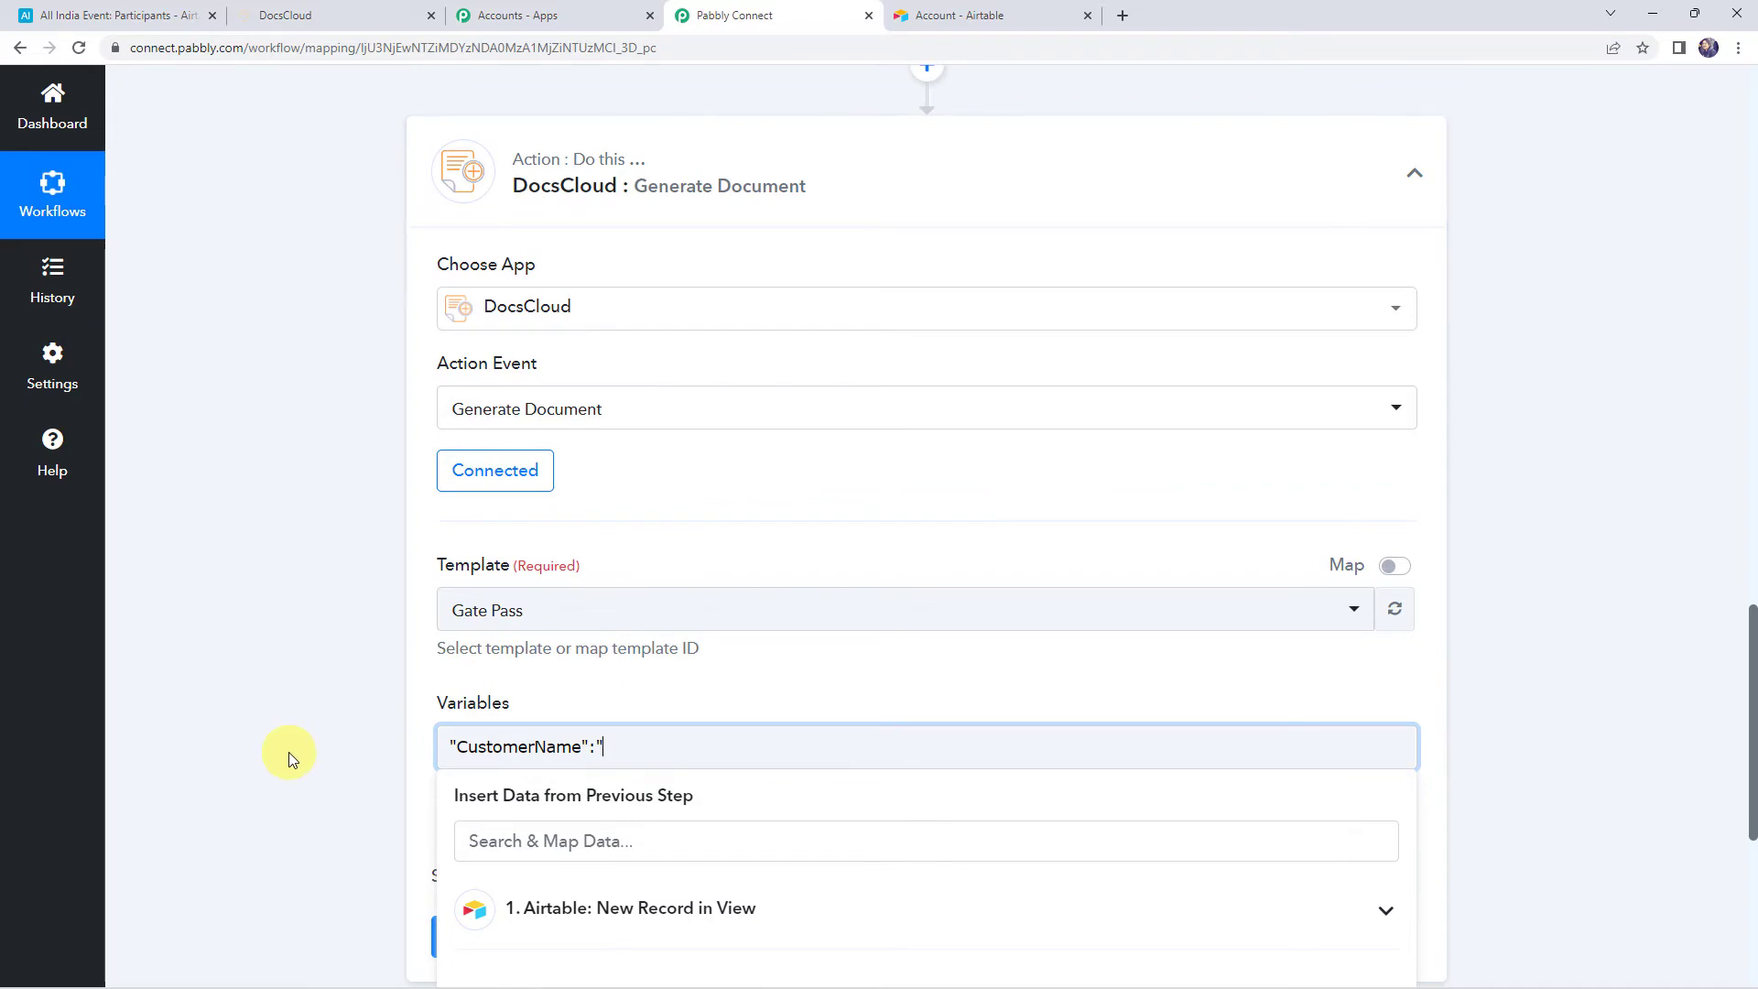
# Map CustomerName to the Airtable trigger's Fields Participant Name and send a test request
pyautogui.scroll(6, 288, 751)
pyautogui.scroll(5, 288, 751)
pyautogui.scroll(-3, 1126, 824)
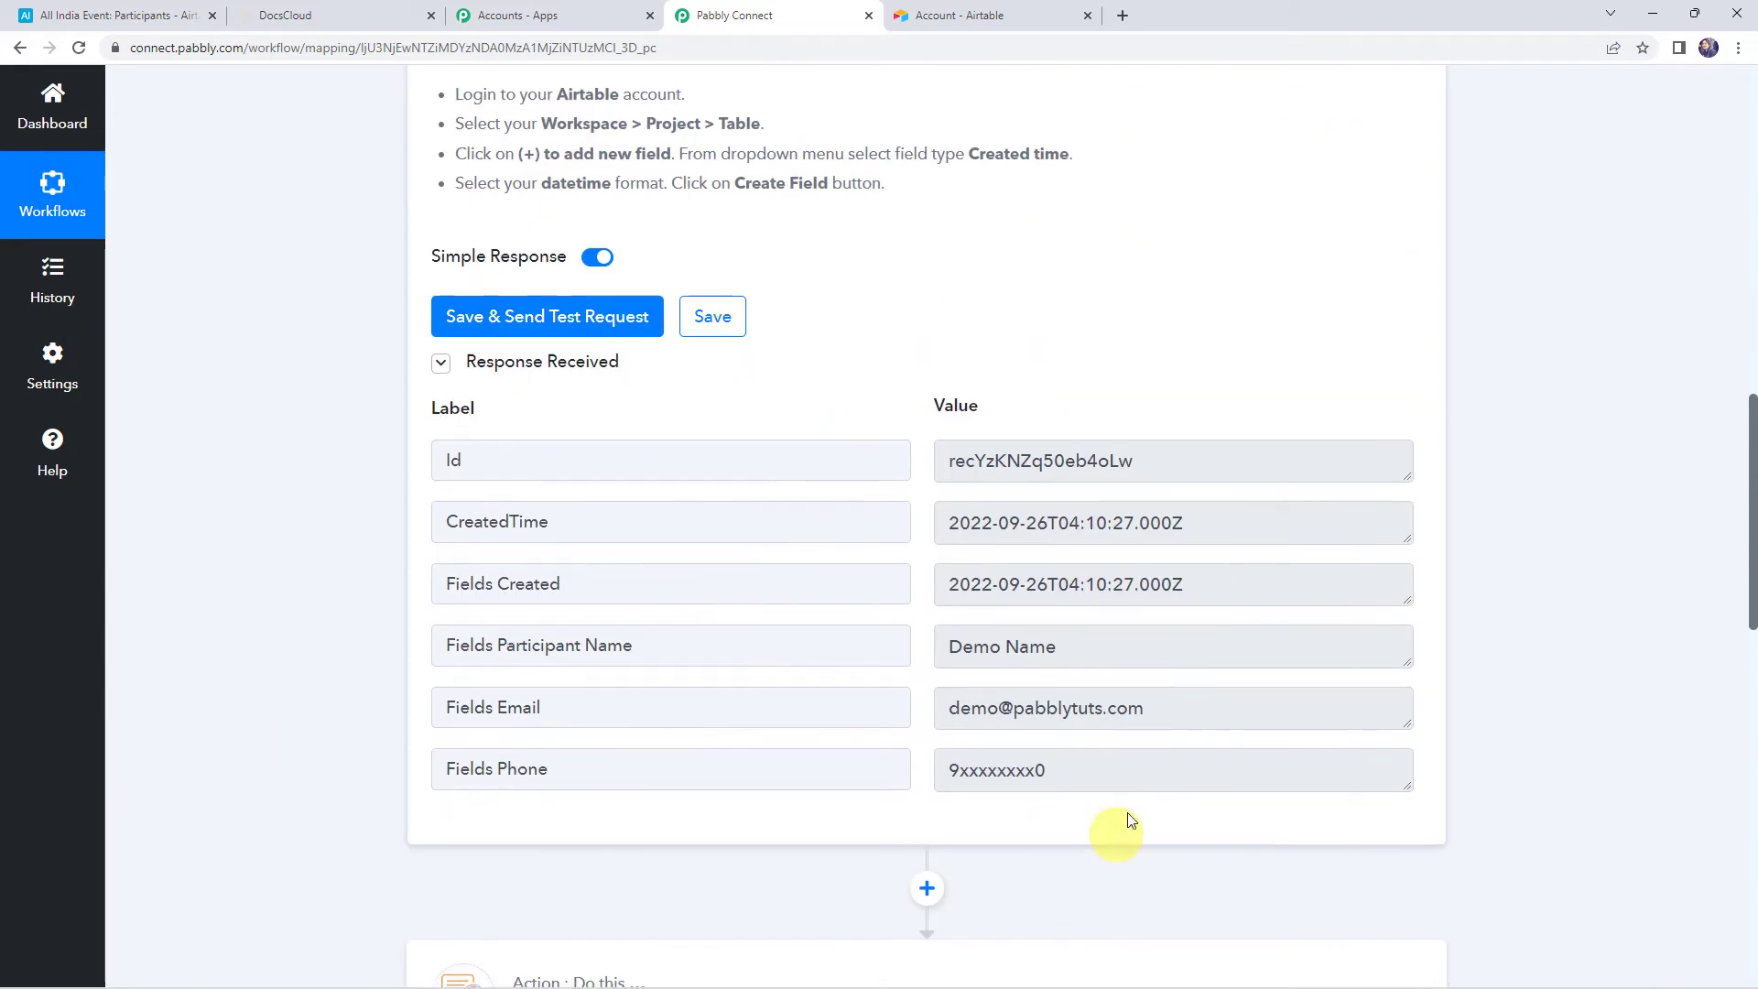
pyautogui.click(1094, 646)
pyautogui.moveTo(712, 649); pyautogui.dragTo(370, 659)
pyautogui.scroll(-6, 358, 661)
pyautogui.scroll(-5, 359, 661)
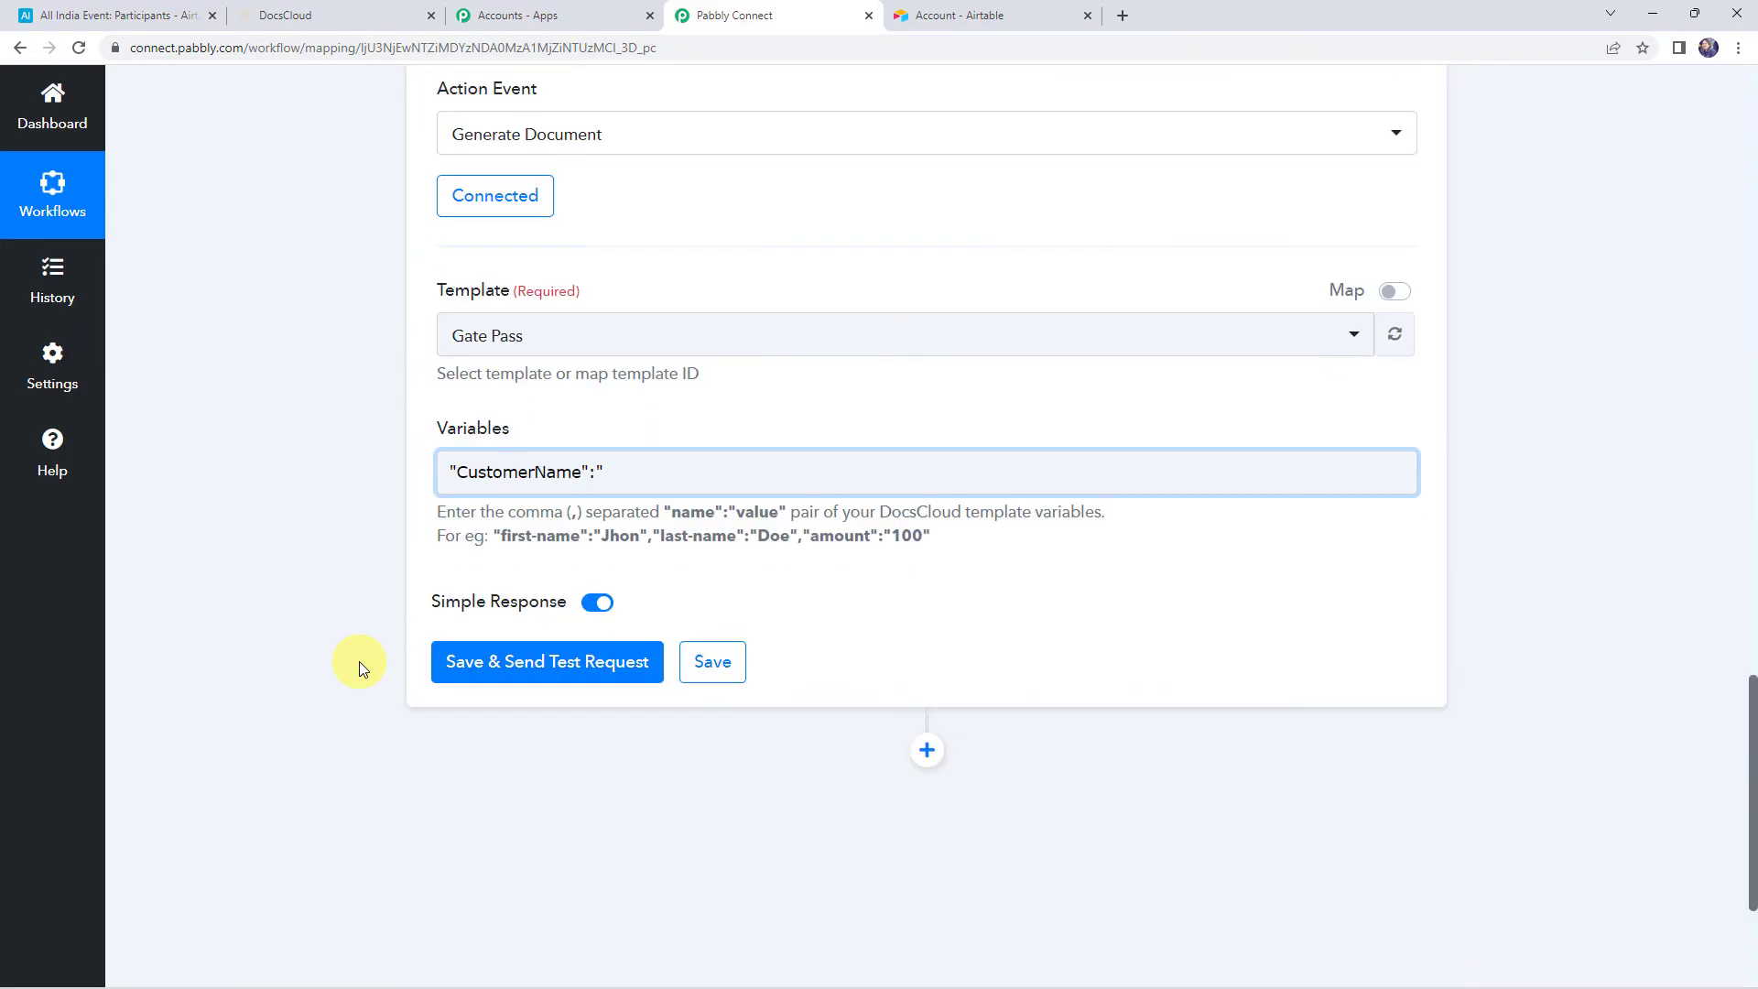
pyautogui.click(632, 479)
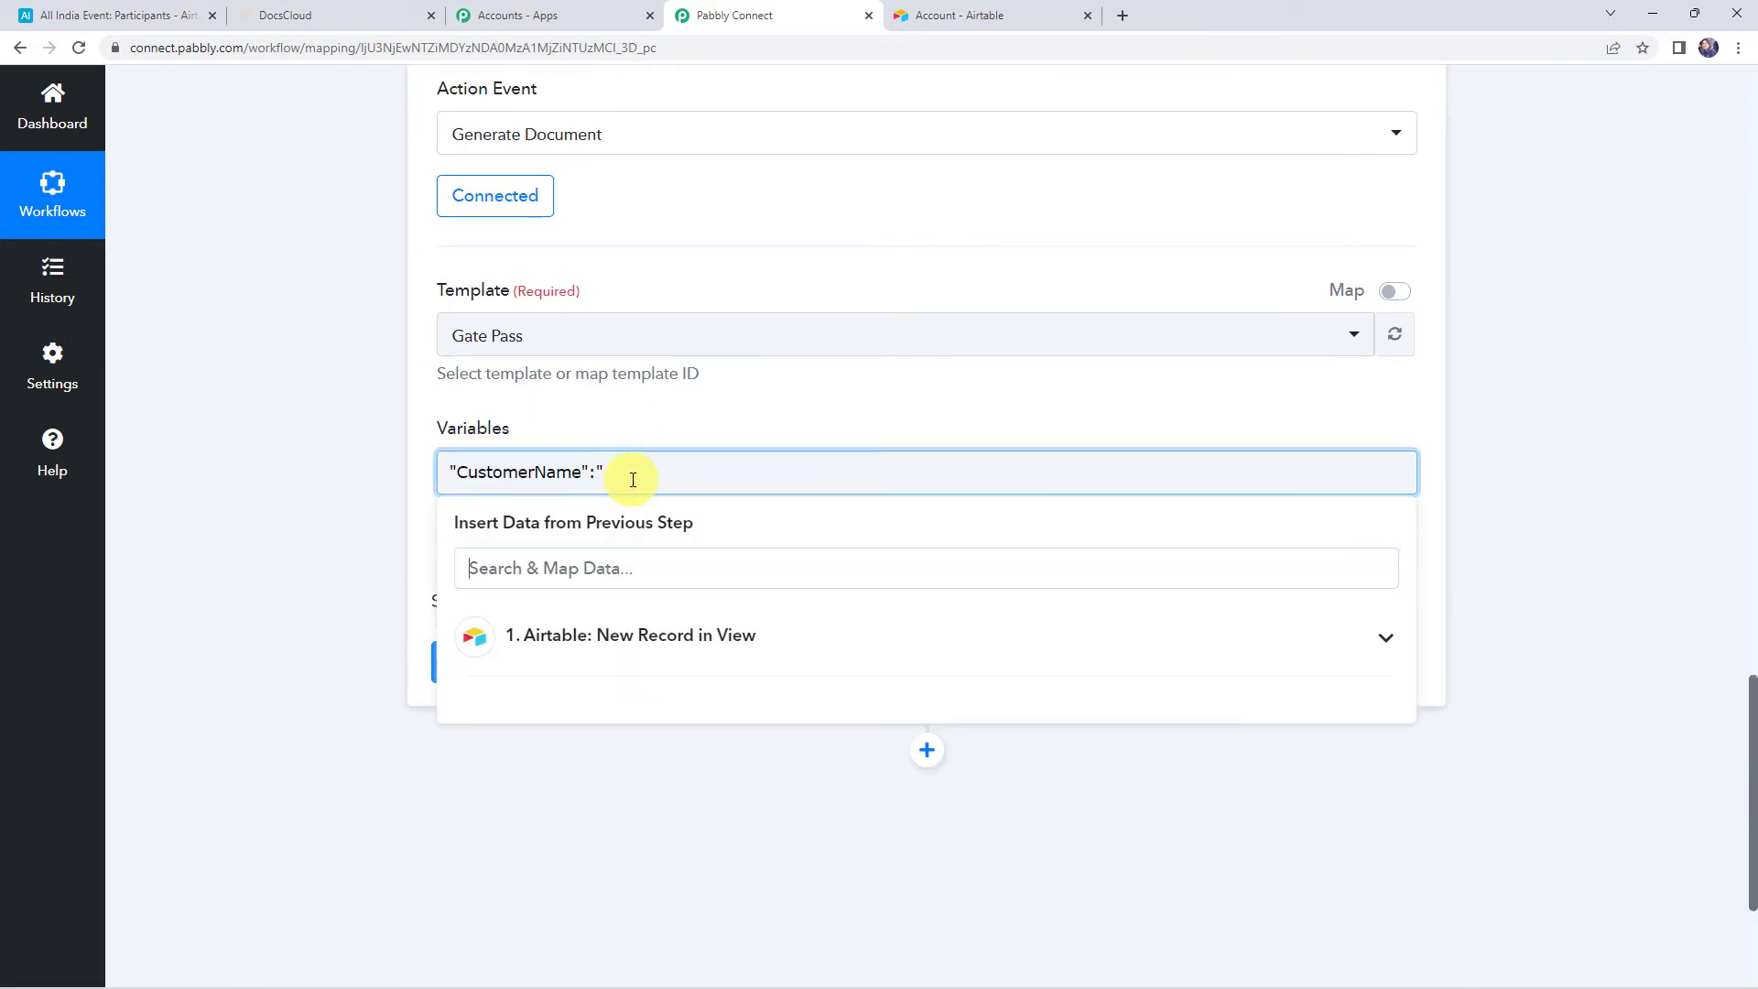
pyautogui.click(599, 644)
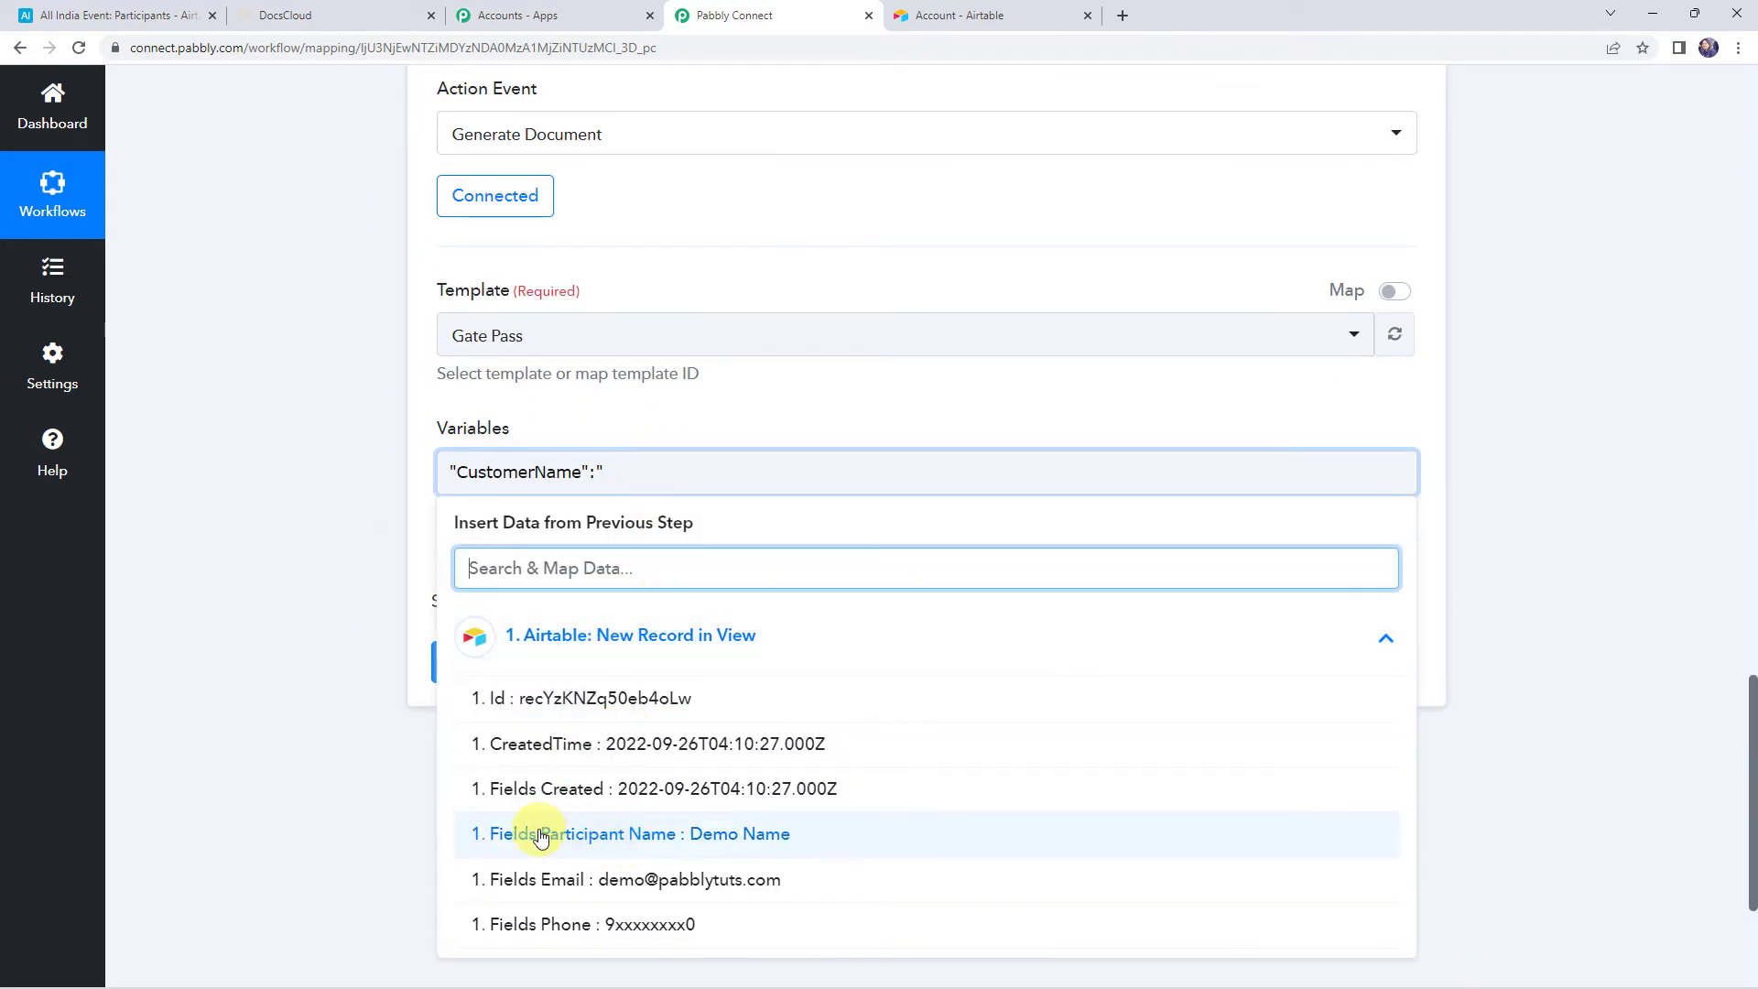
pyautogui.click(666, 836)
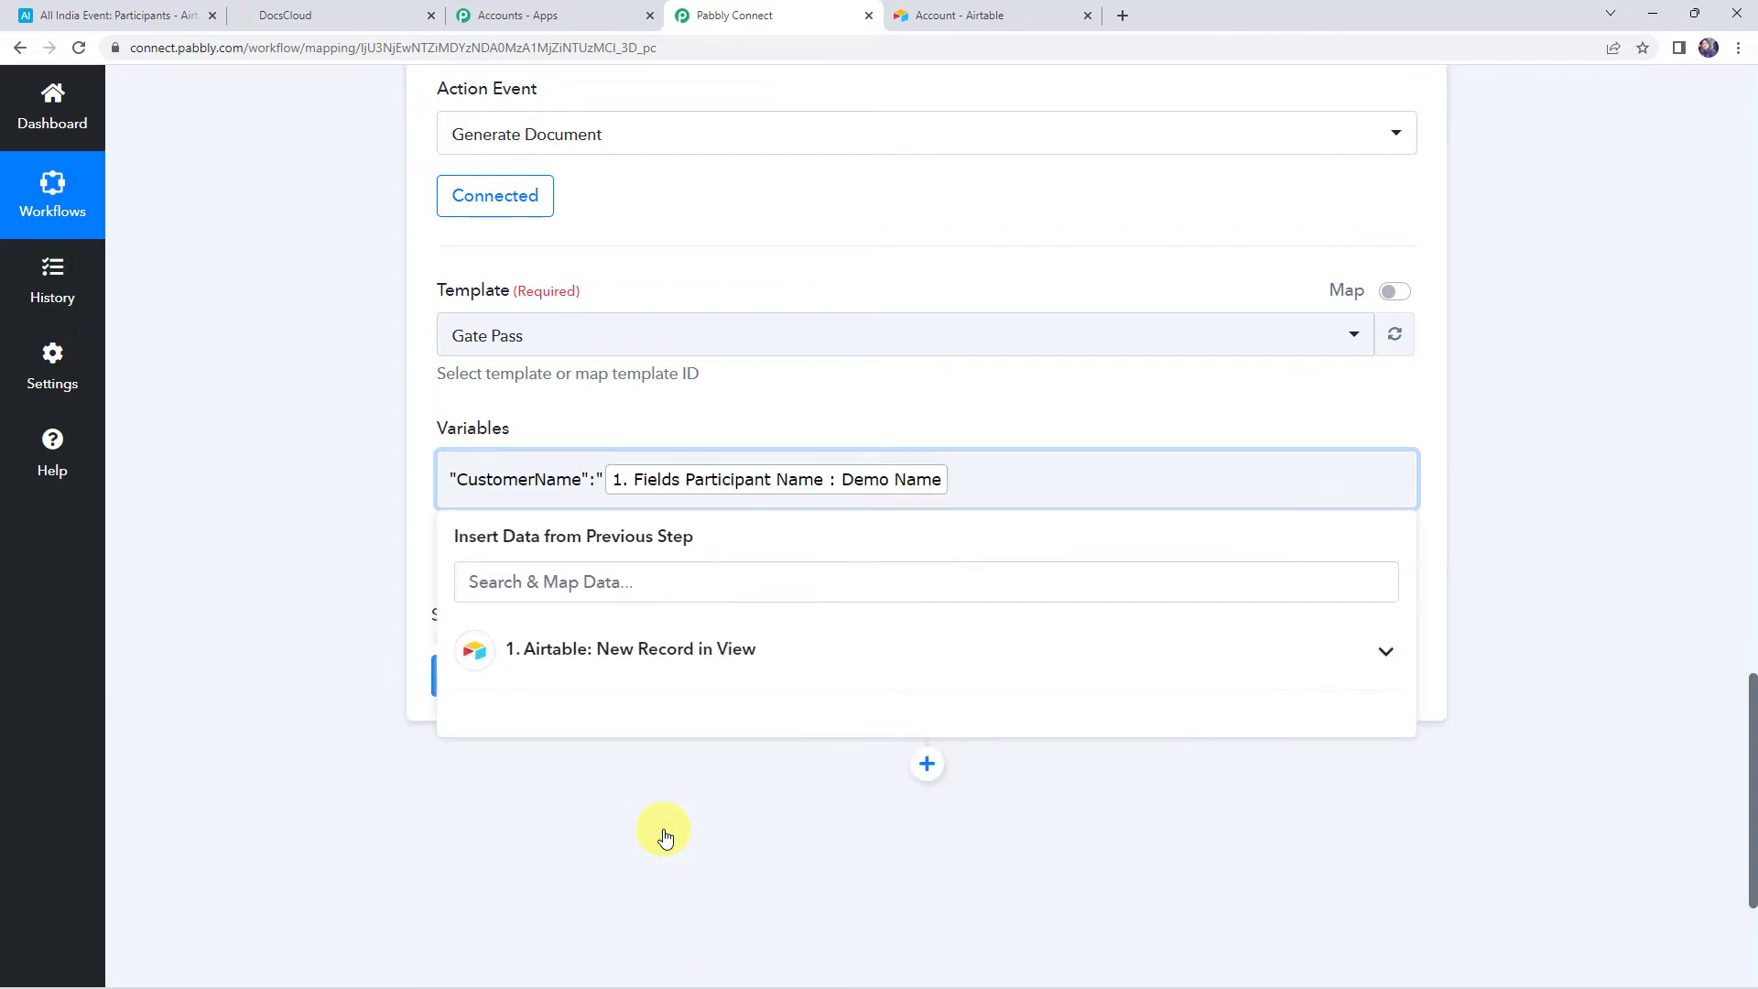
pyautogui.click(328, 538)
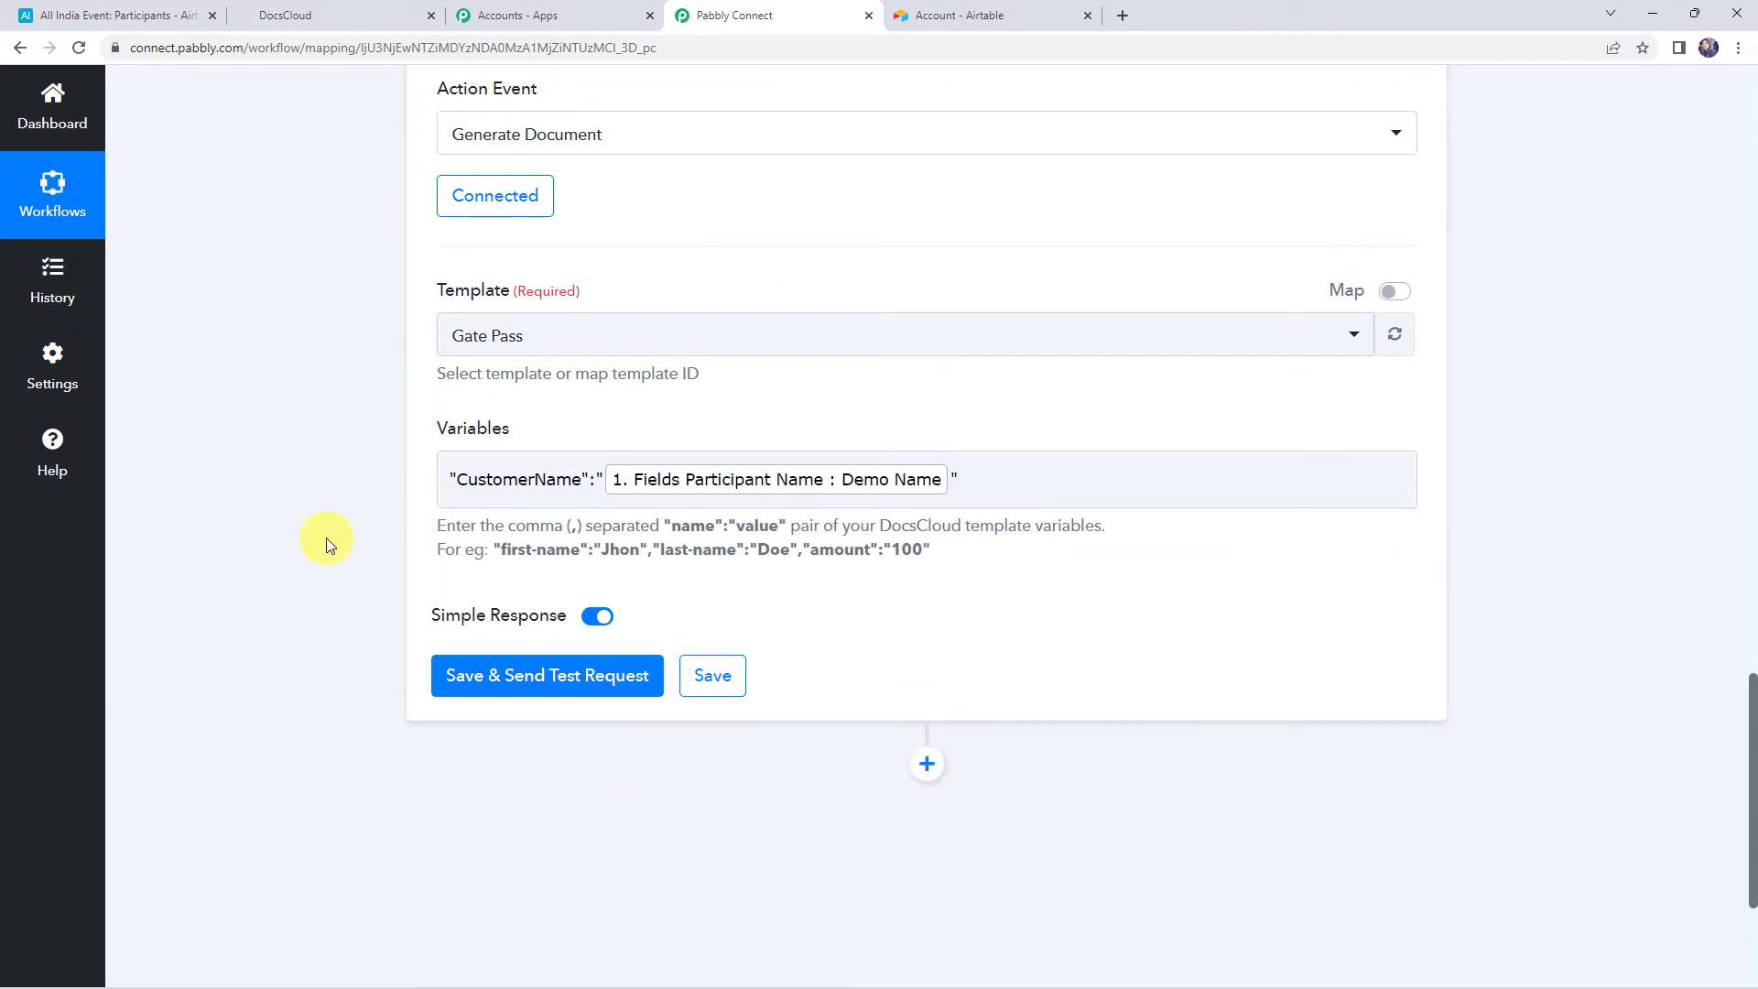
pyautogui.click(589, 674)
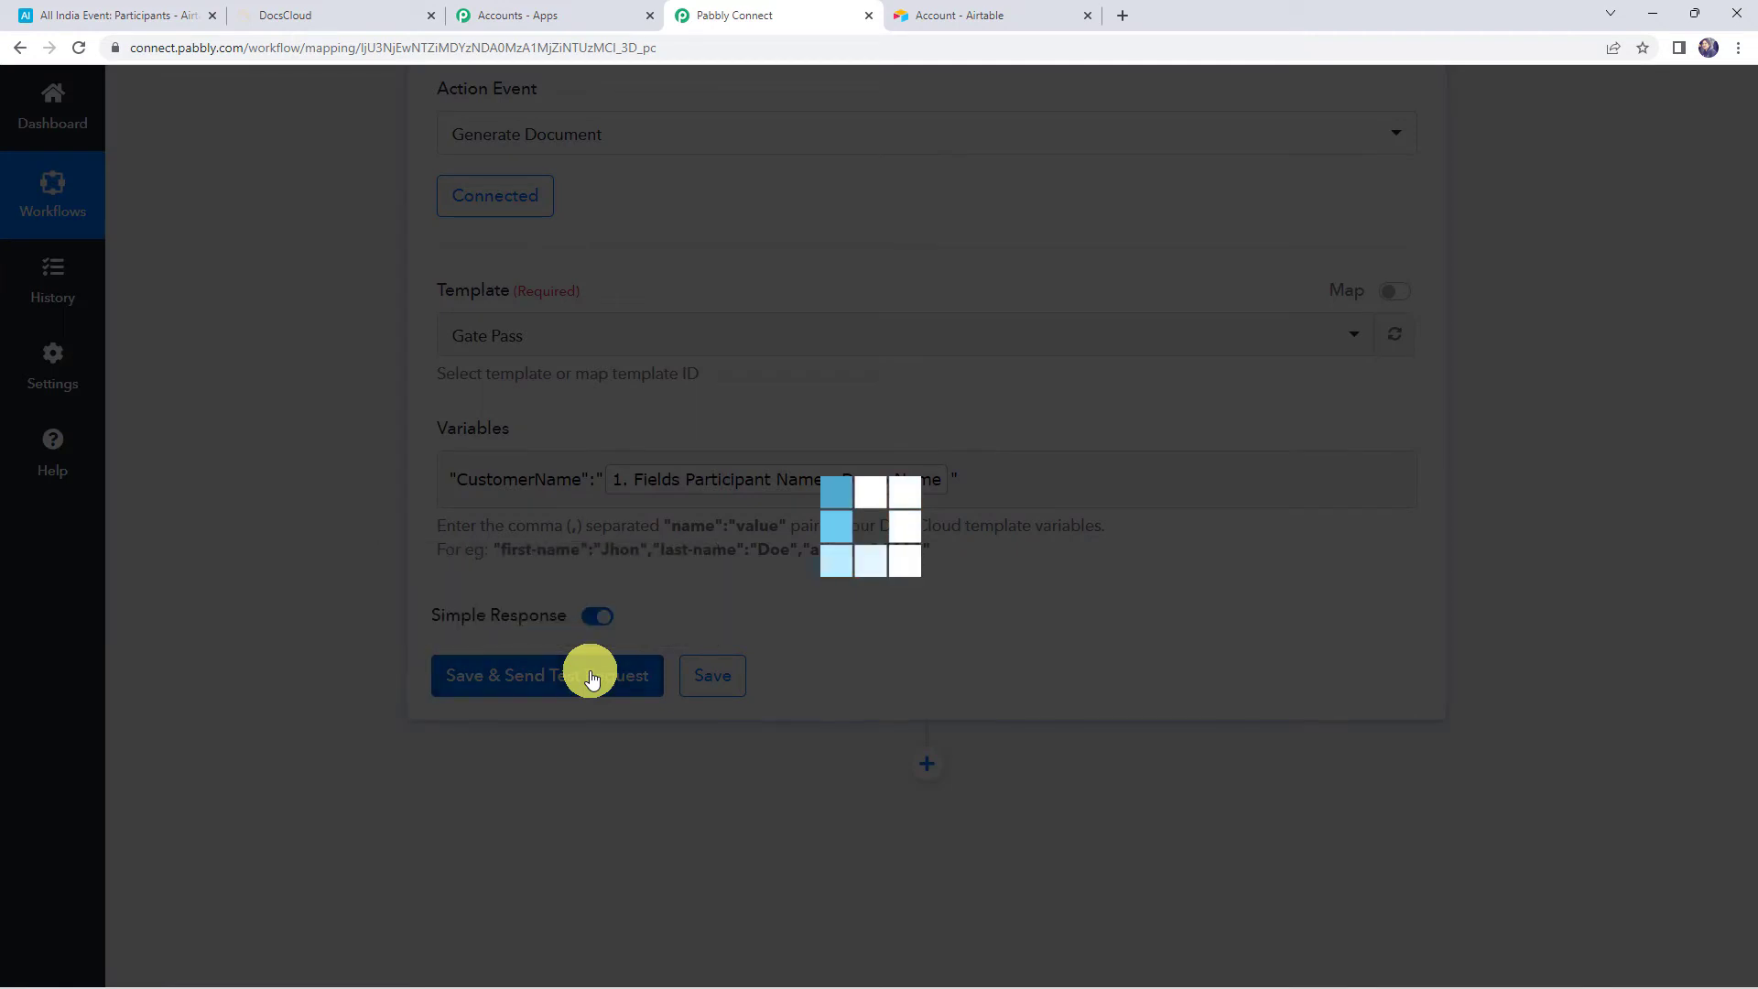
# Check the response: Success is 1 and the document name is Gate-Pass-890809.pdf
pyautogui.scroll(-3, 568, 412)
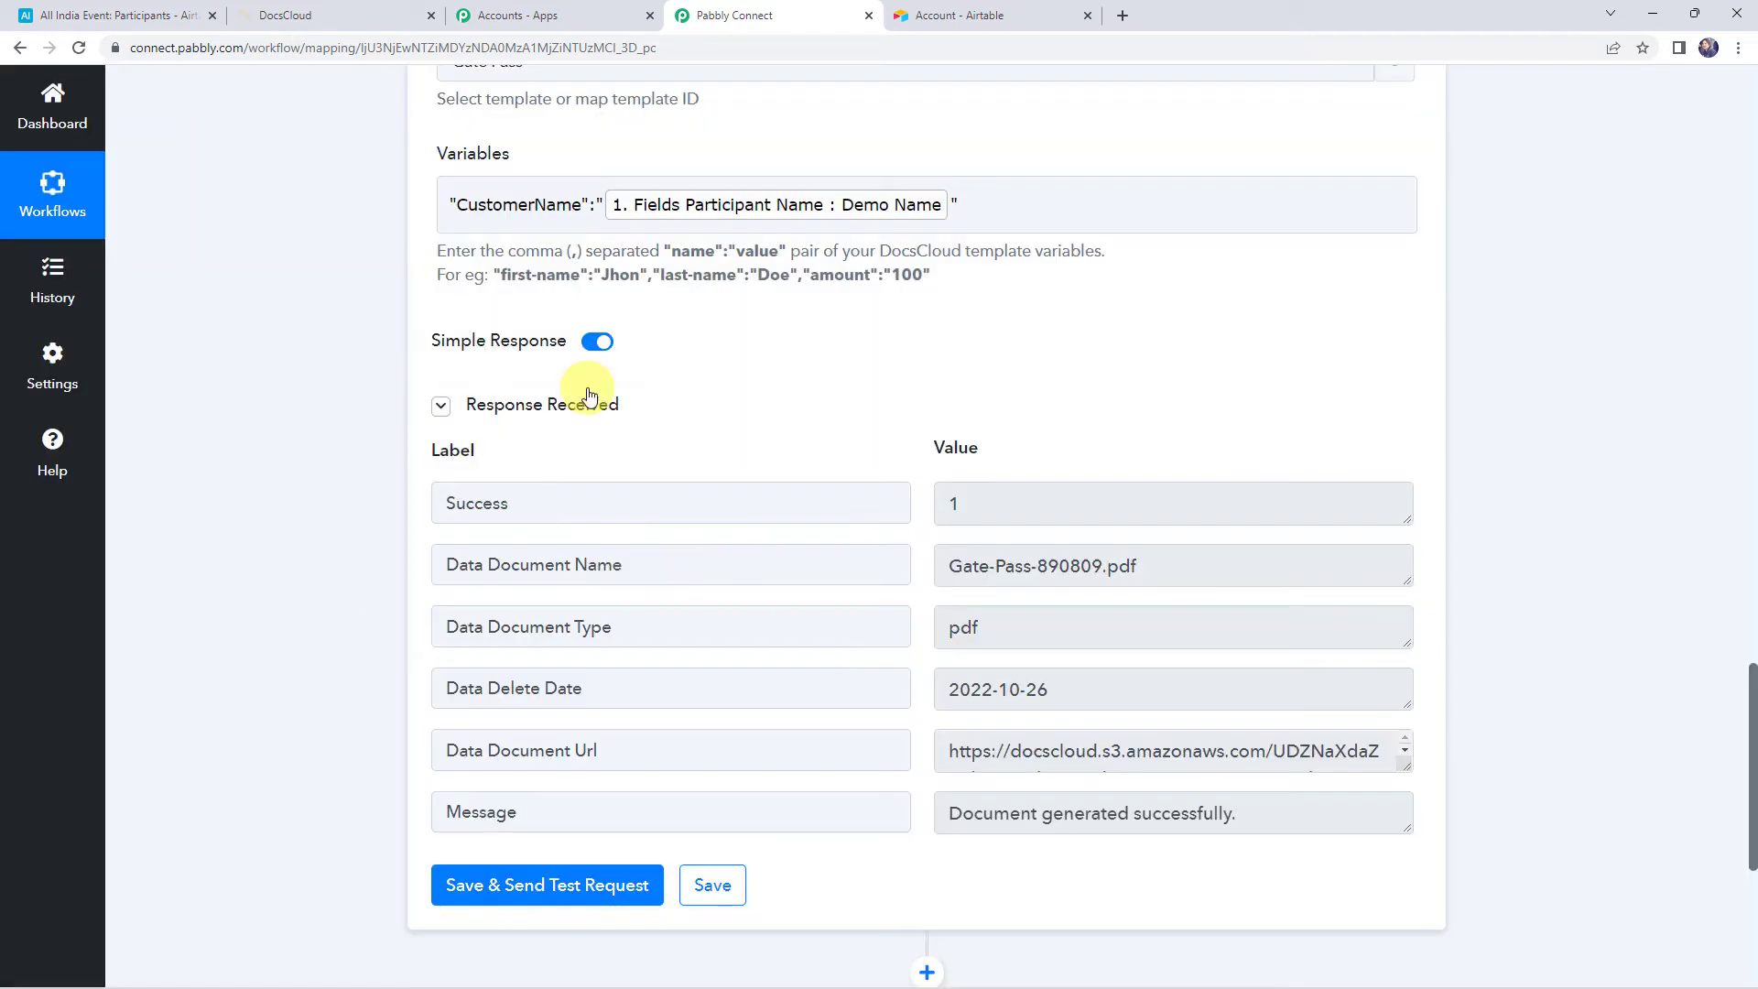
pyautogui.click(529, 501)
pyautogui.click(991, 506)
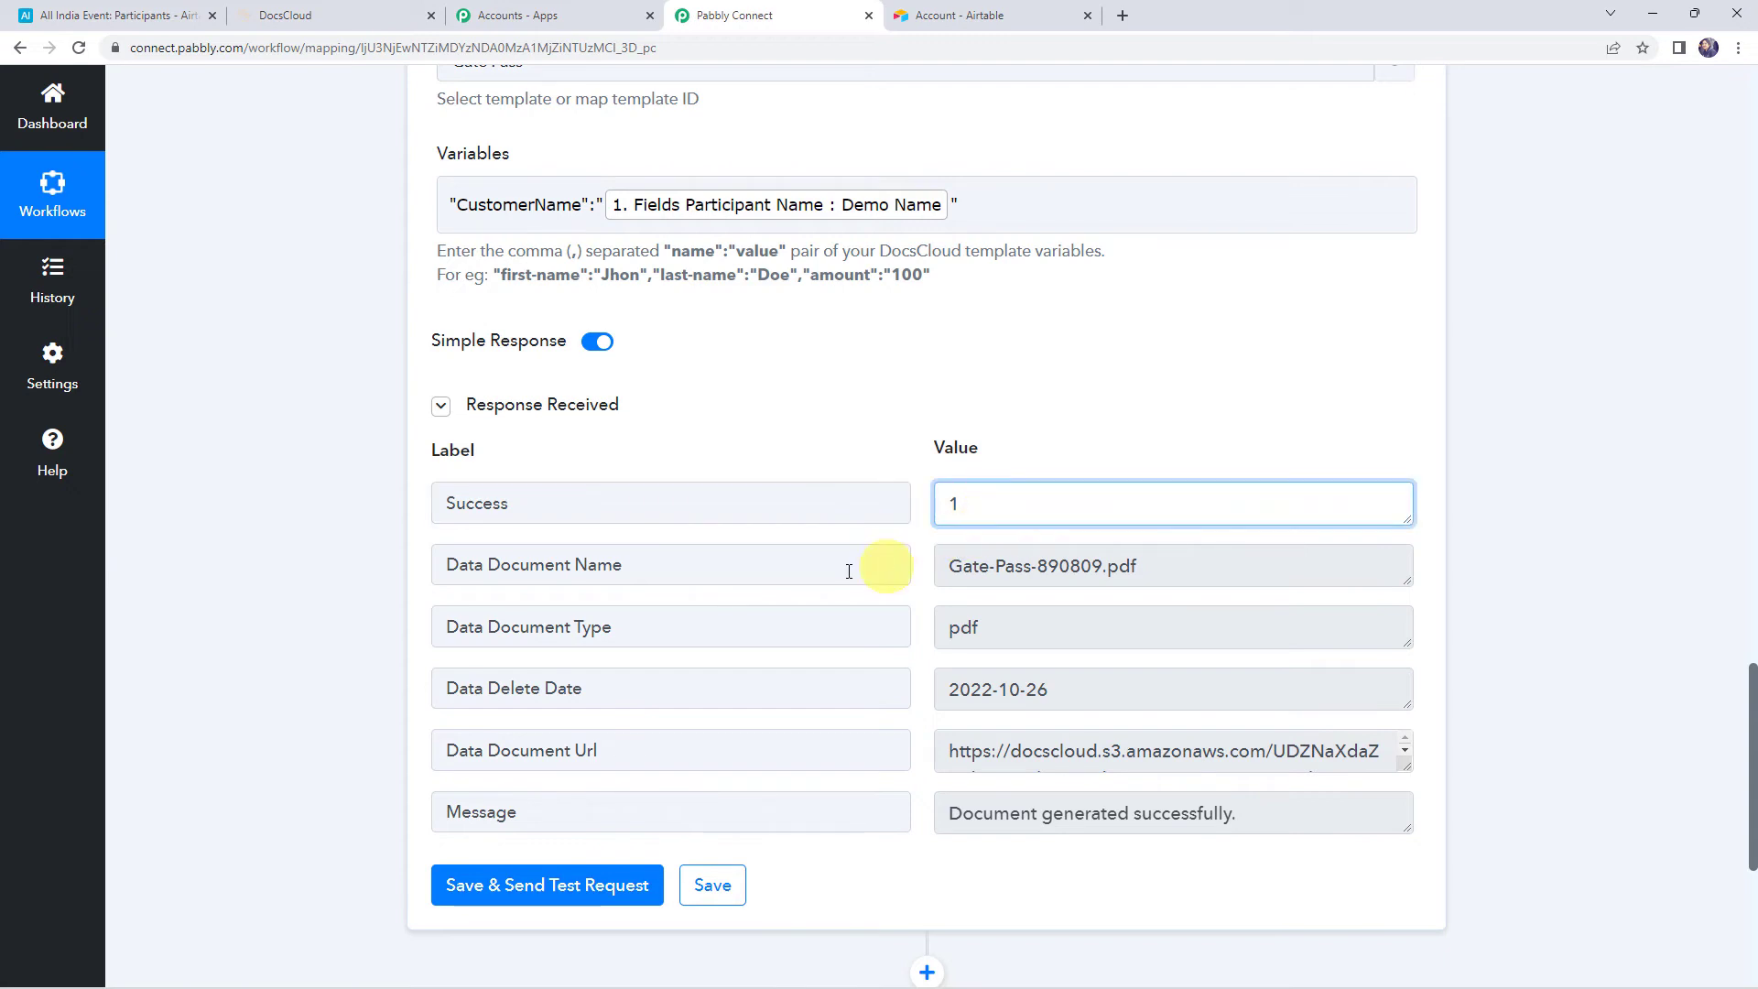
pyautogui.click(686, 571)
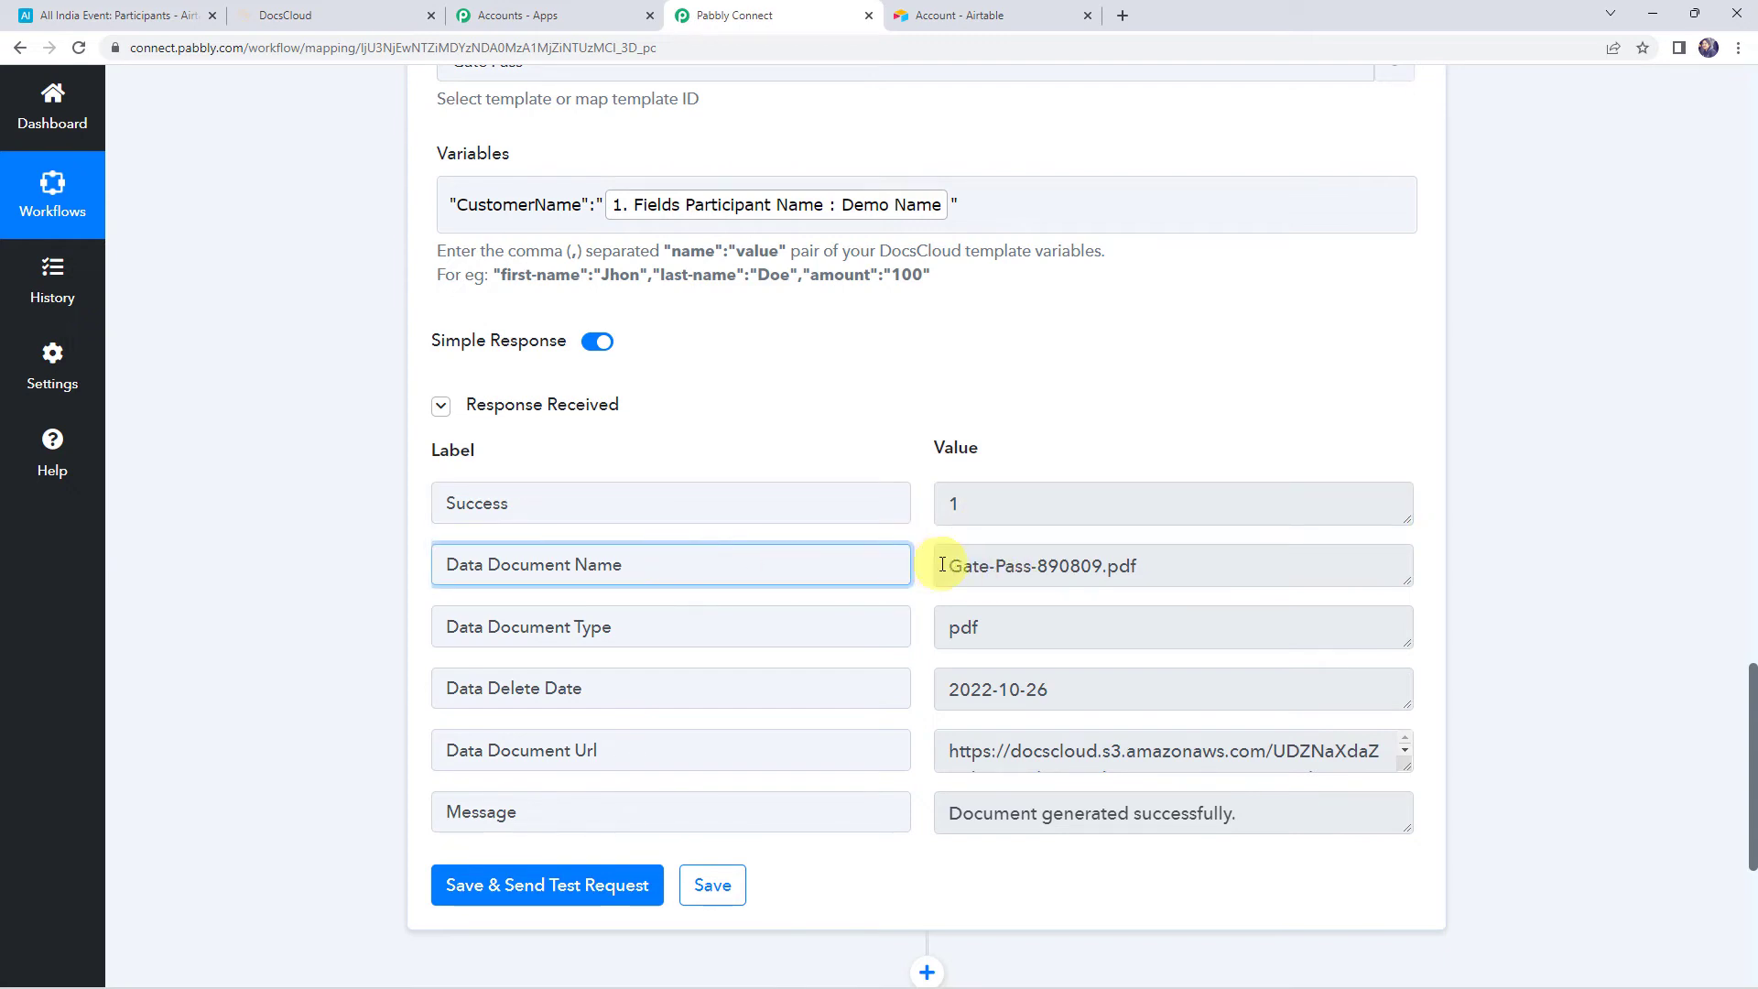
pyautogui.moveTo(942, 565); pyautogui.dragTo(1196, 559)
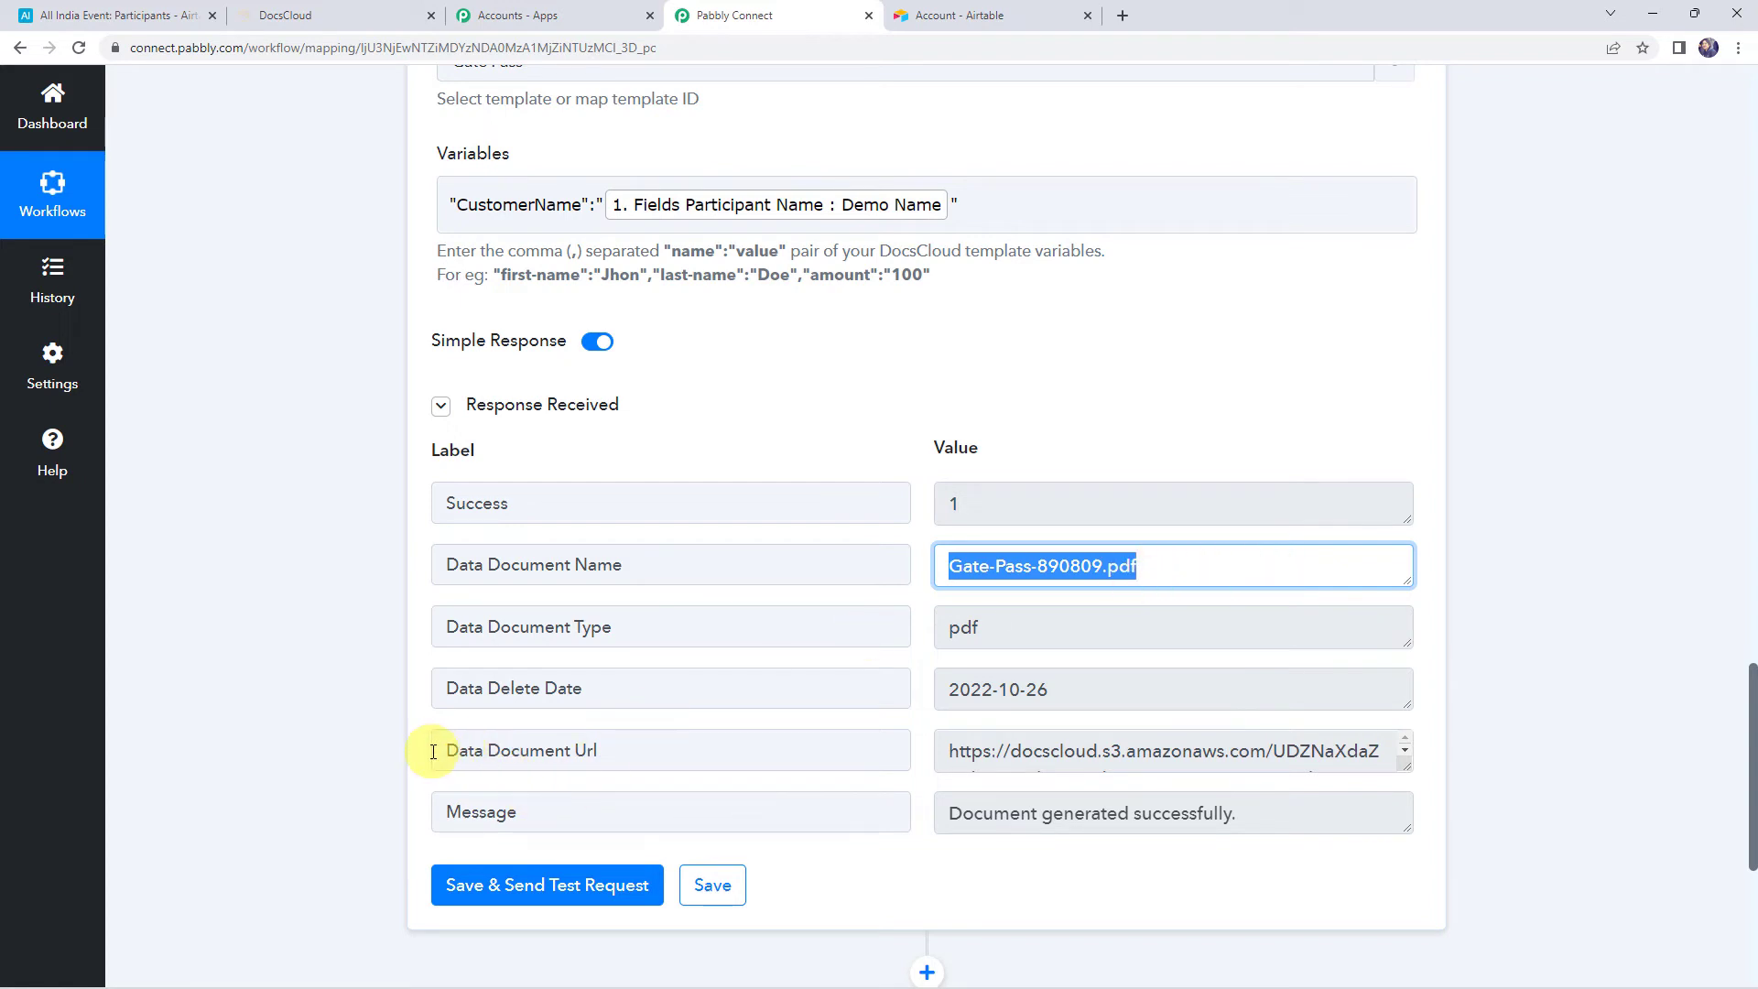
# Copy the Data Document Url and load it in a new browser tab
pyautogui.moveTo(430, 751); pyautogui.dragTo(744, 781)
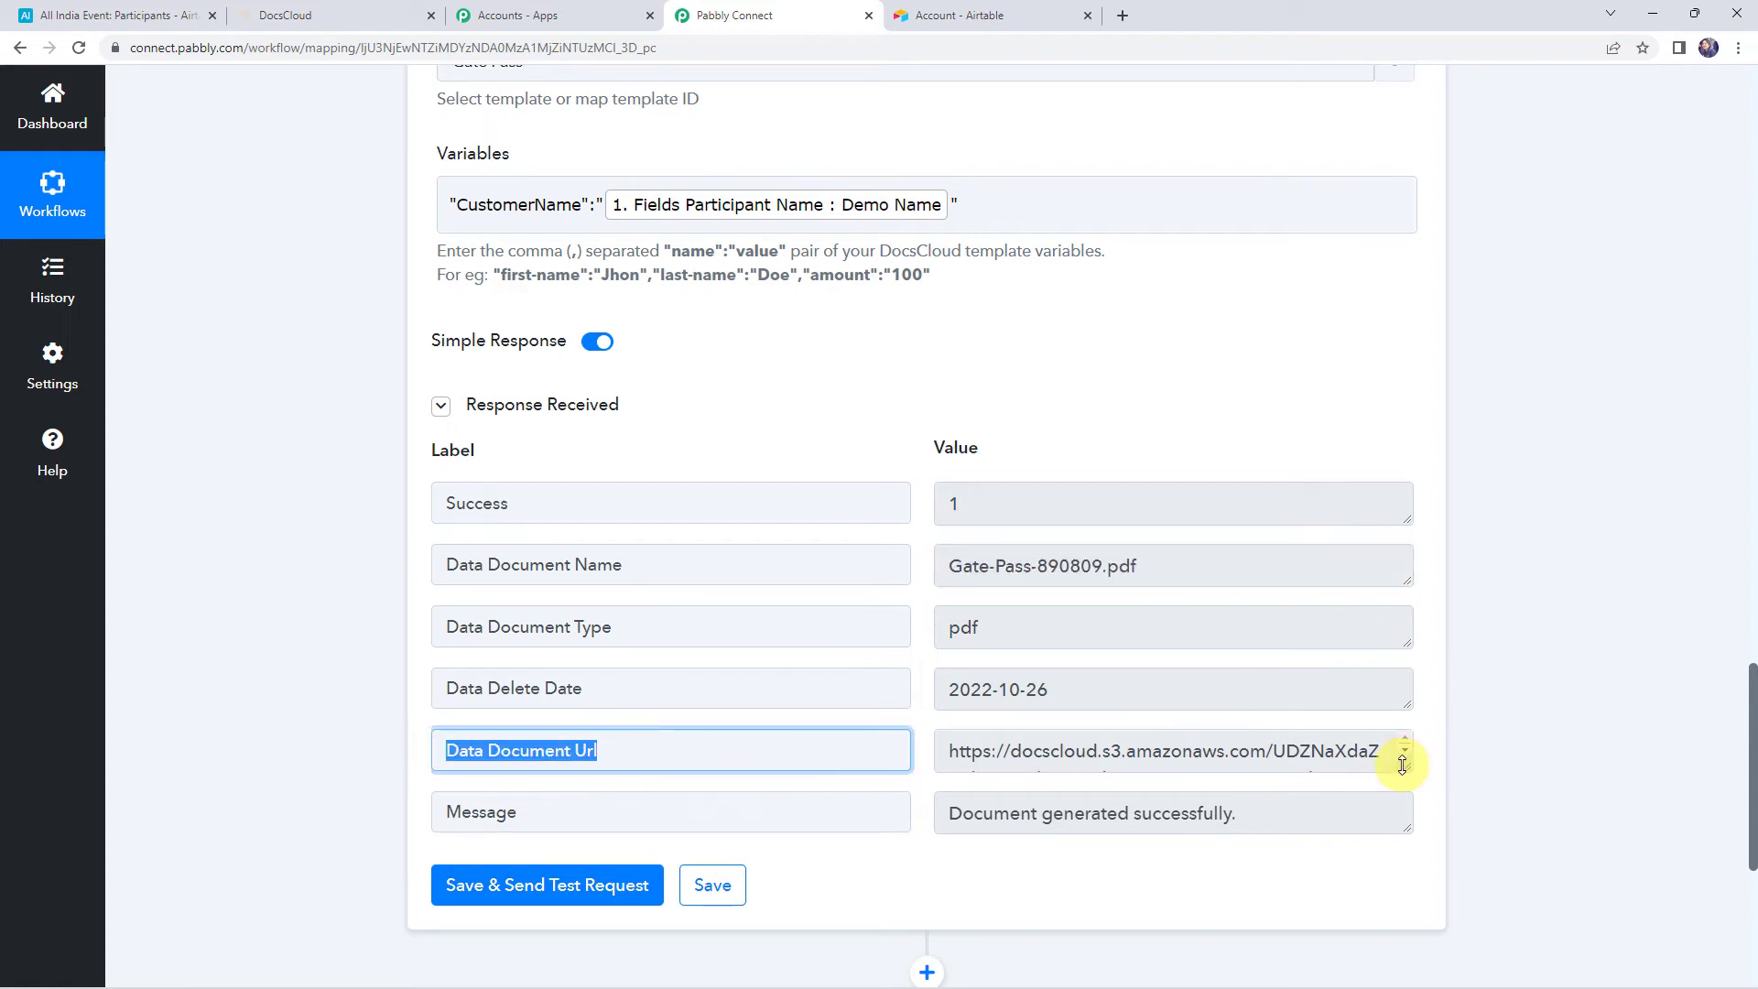
pyautogui.moveTo(1402, 763); pyautogui.dragTo(1401, 910)
pyautogui.click(1194, 835)
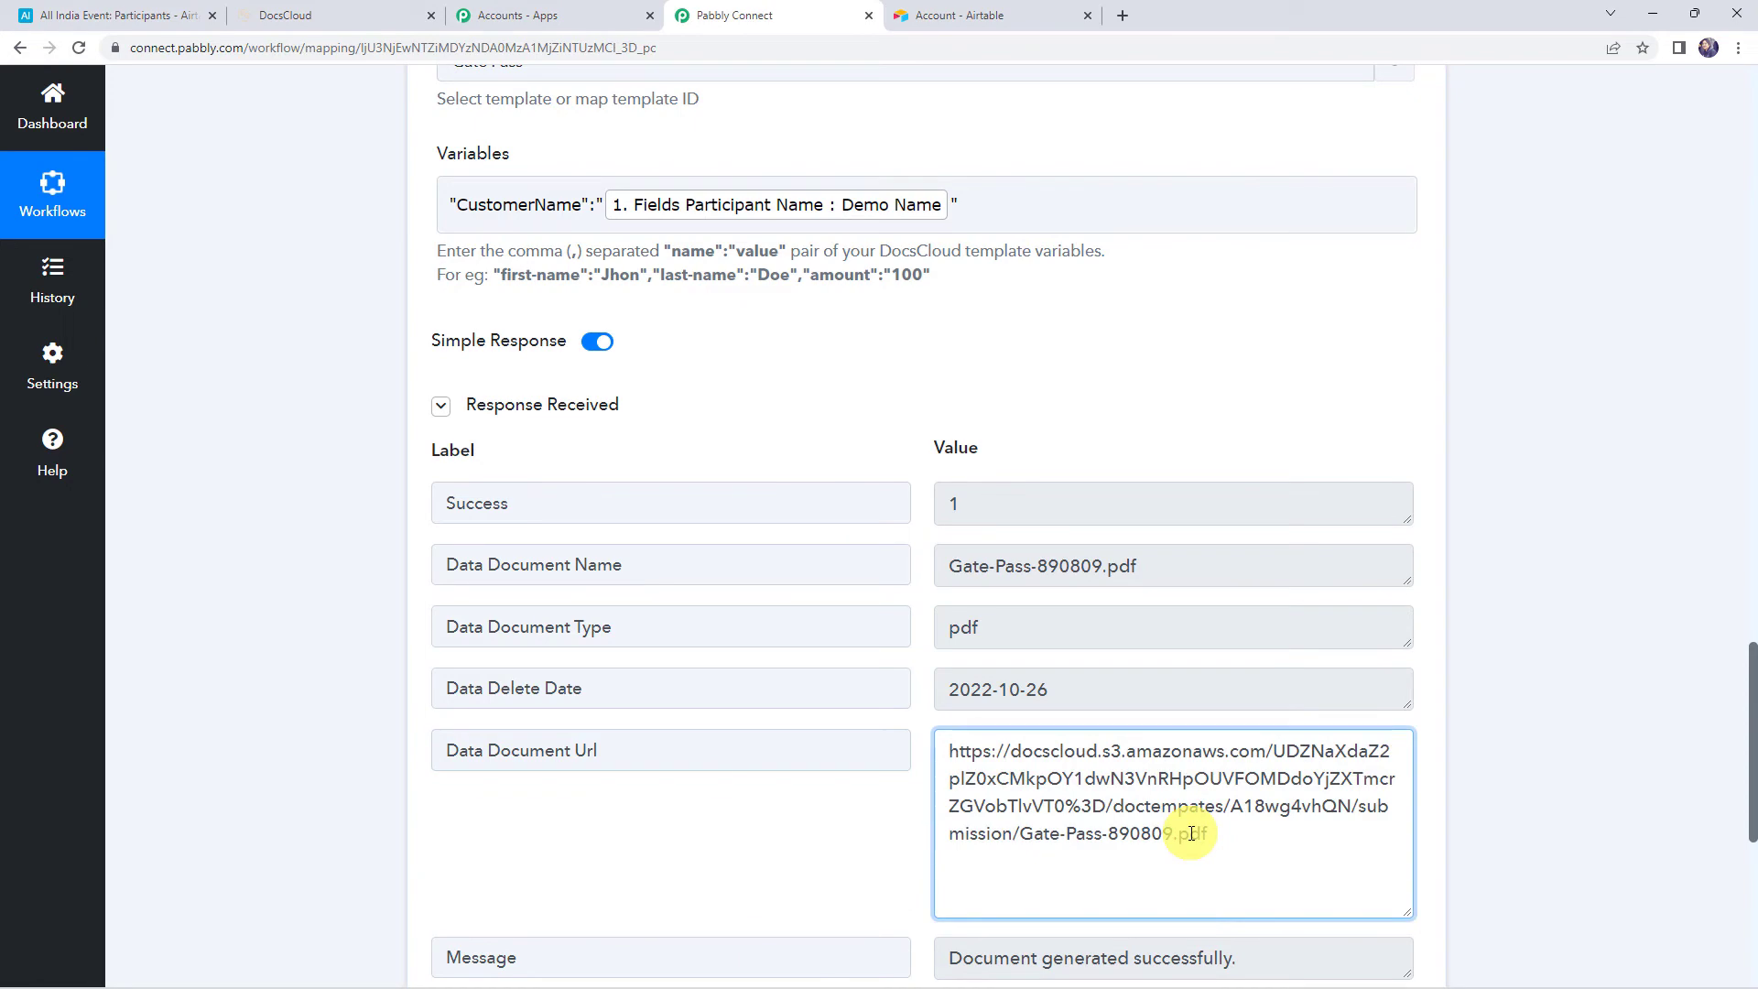
pyautogui.hotkey('ctrl', 'a')
pyautogui.hotkey('ctrl', 'c')
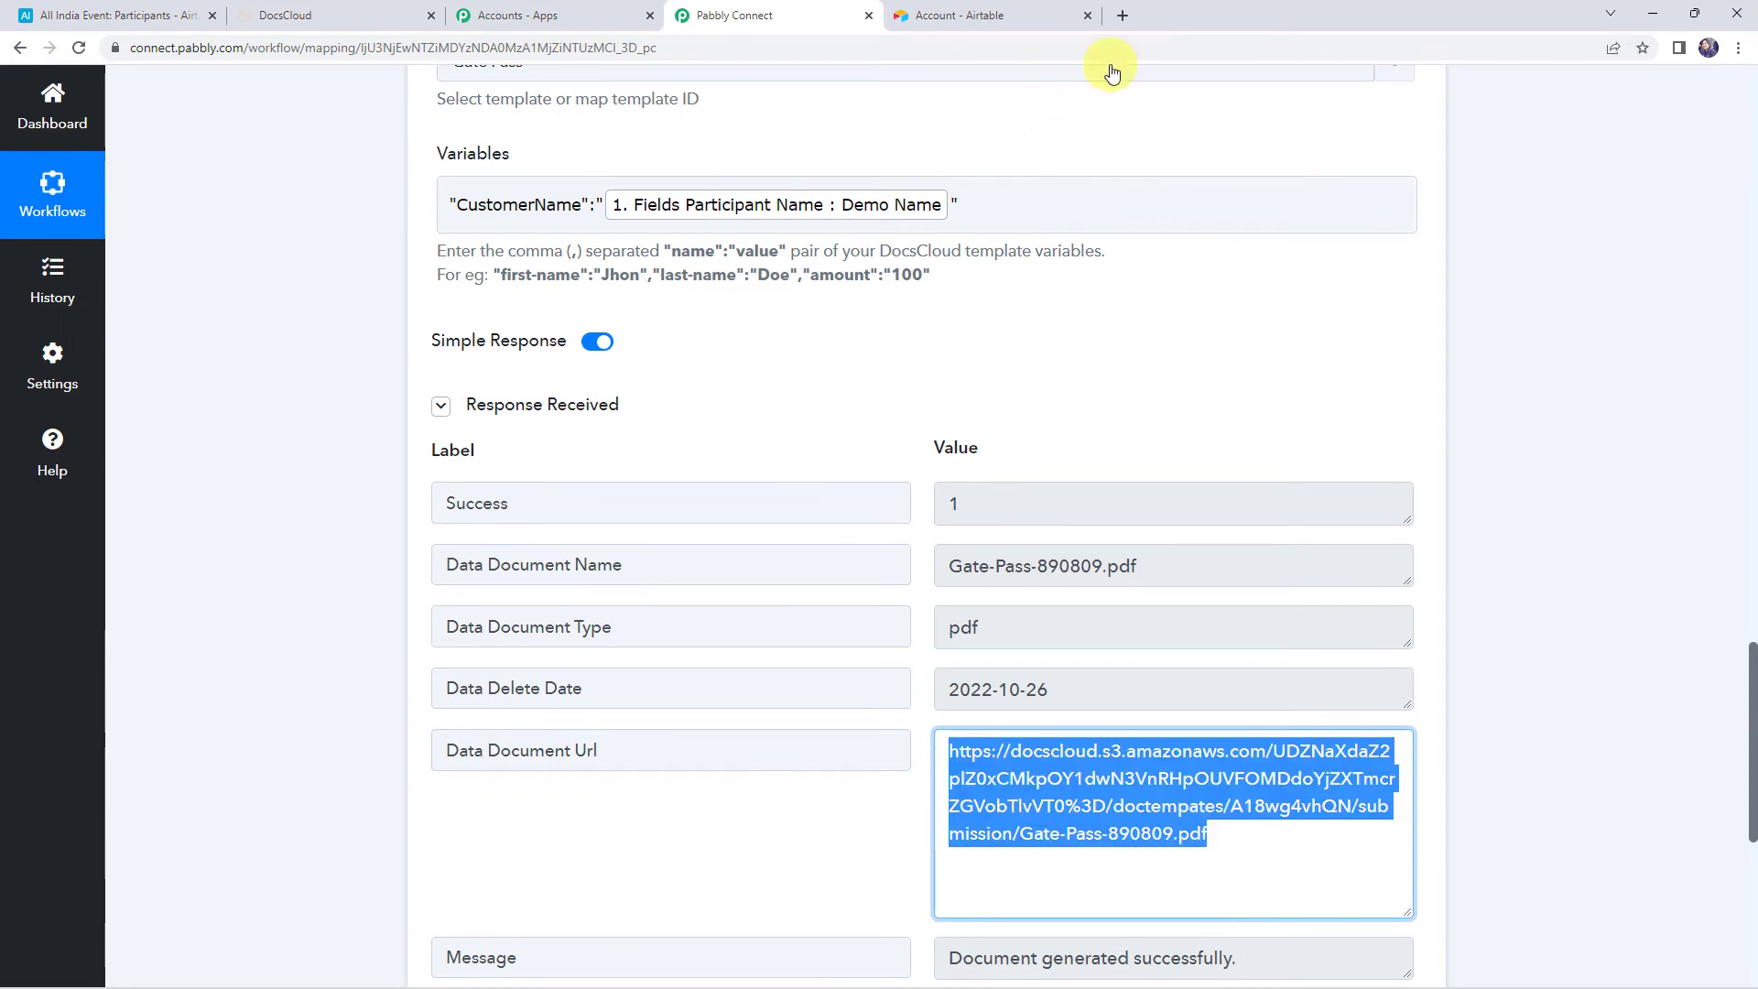
pyautogui.click(1122, 16)
pyautogui.hotkey('ctrl', 'v')
pyautogui.press('Return')
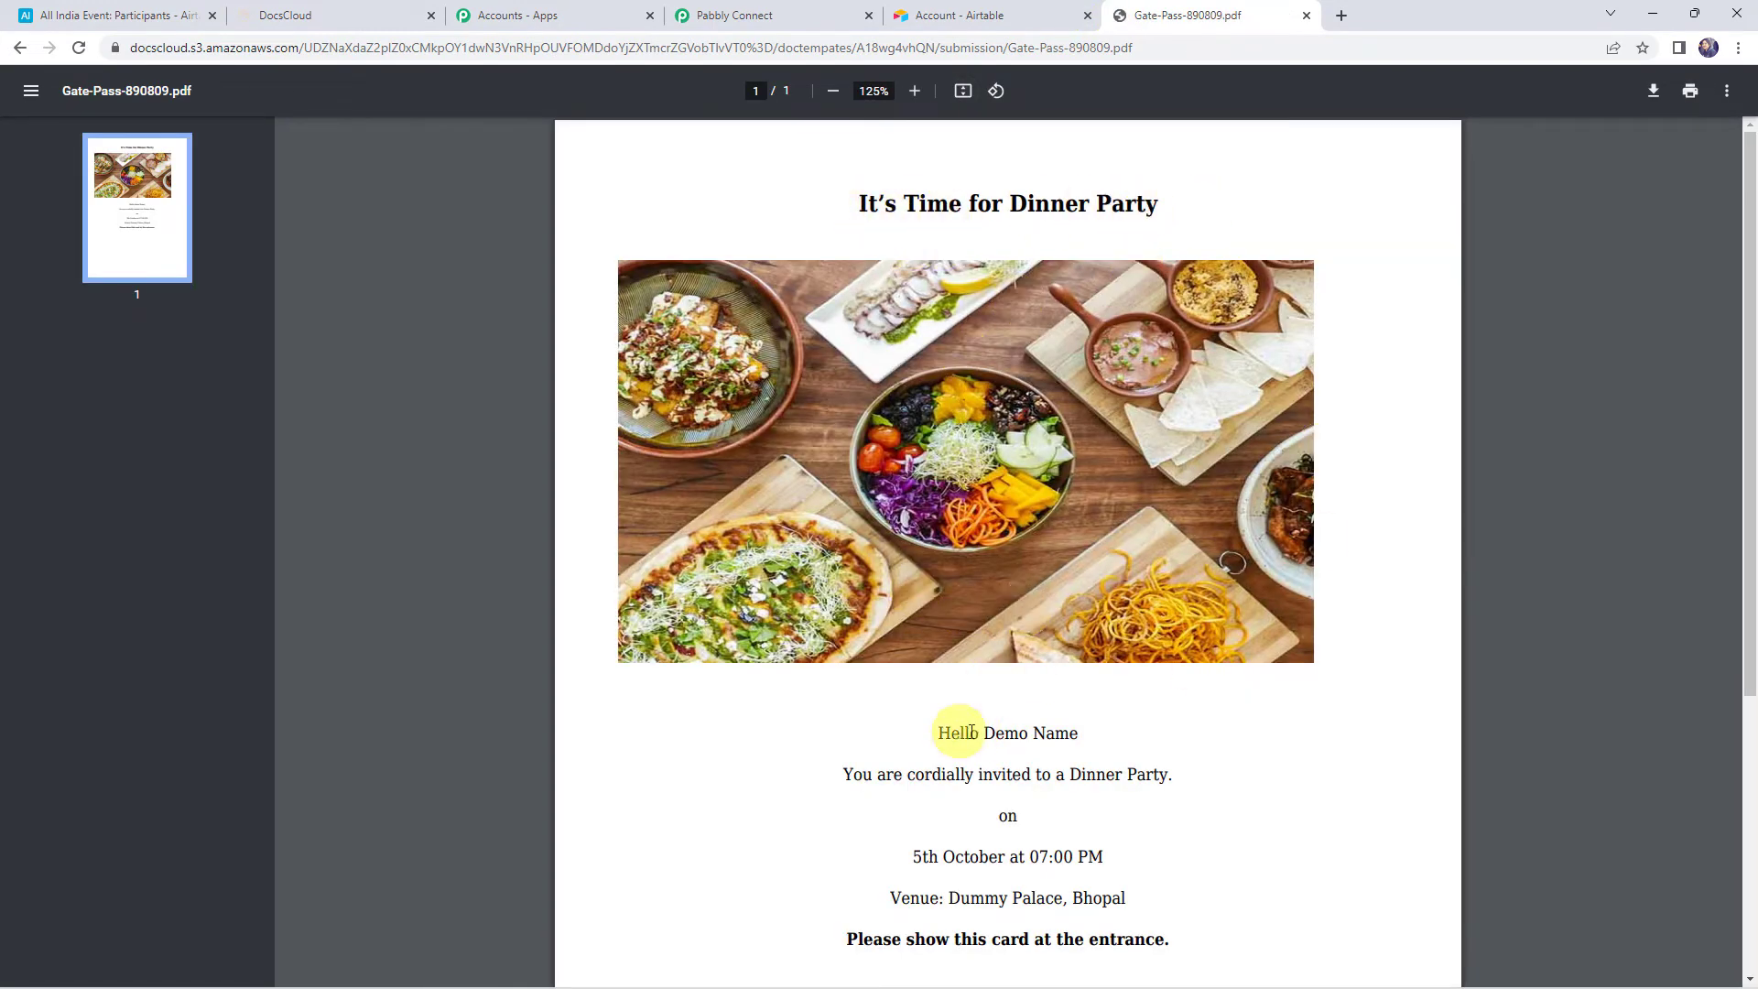
# Confirm the gate pass PDF greets Demo Name, then return to Pabbly Connect via Airtable
pyautogui.moveTo(972, 732); pyautogui.dragTo(1106, 730)
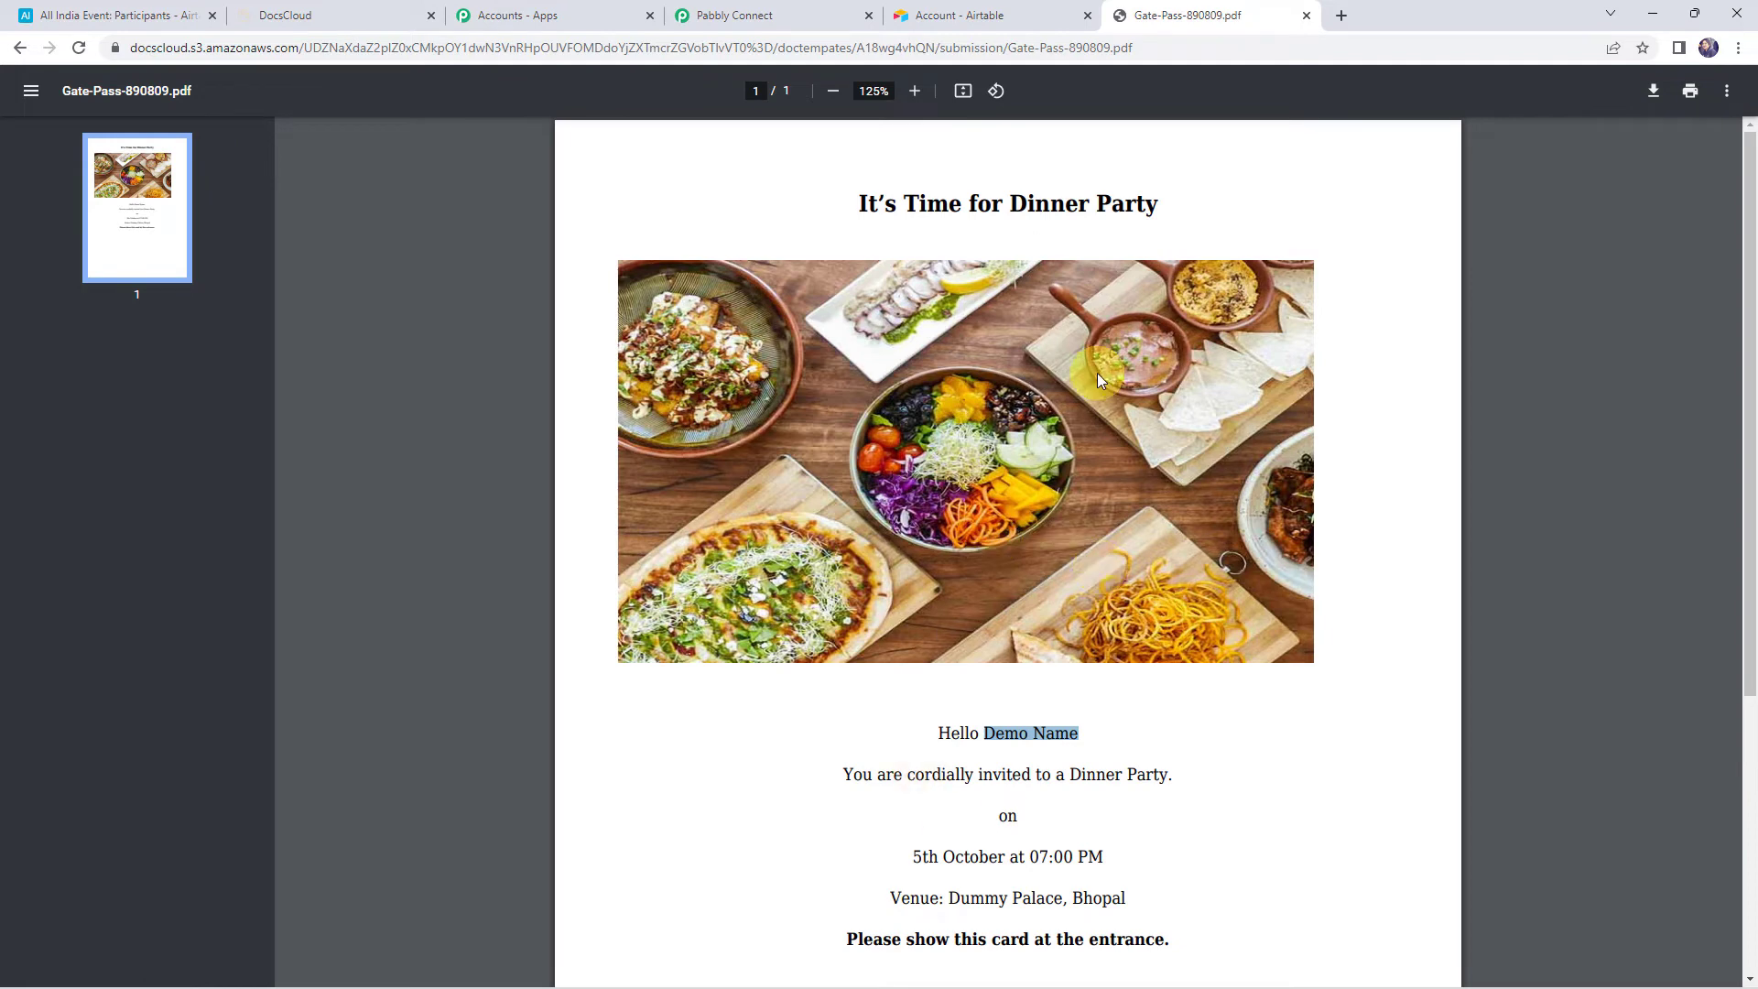
pyautogui.click(101, 16)
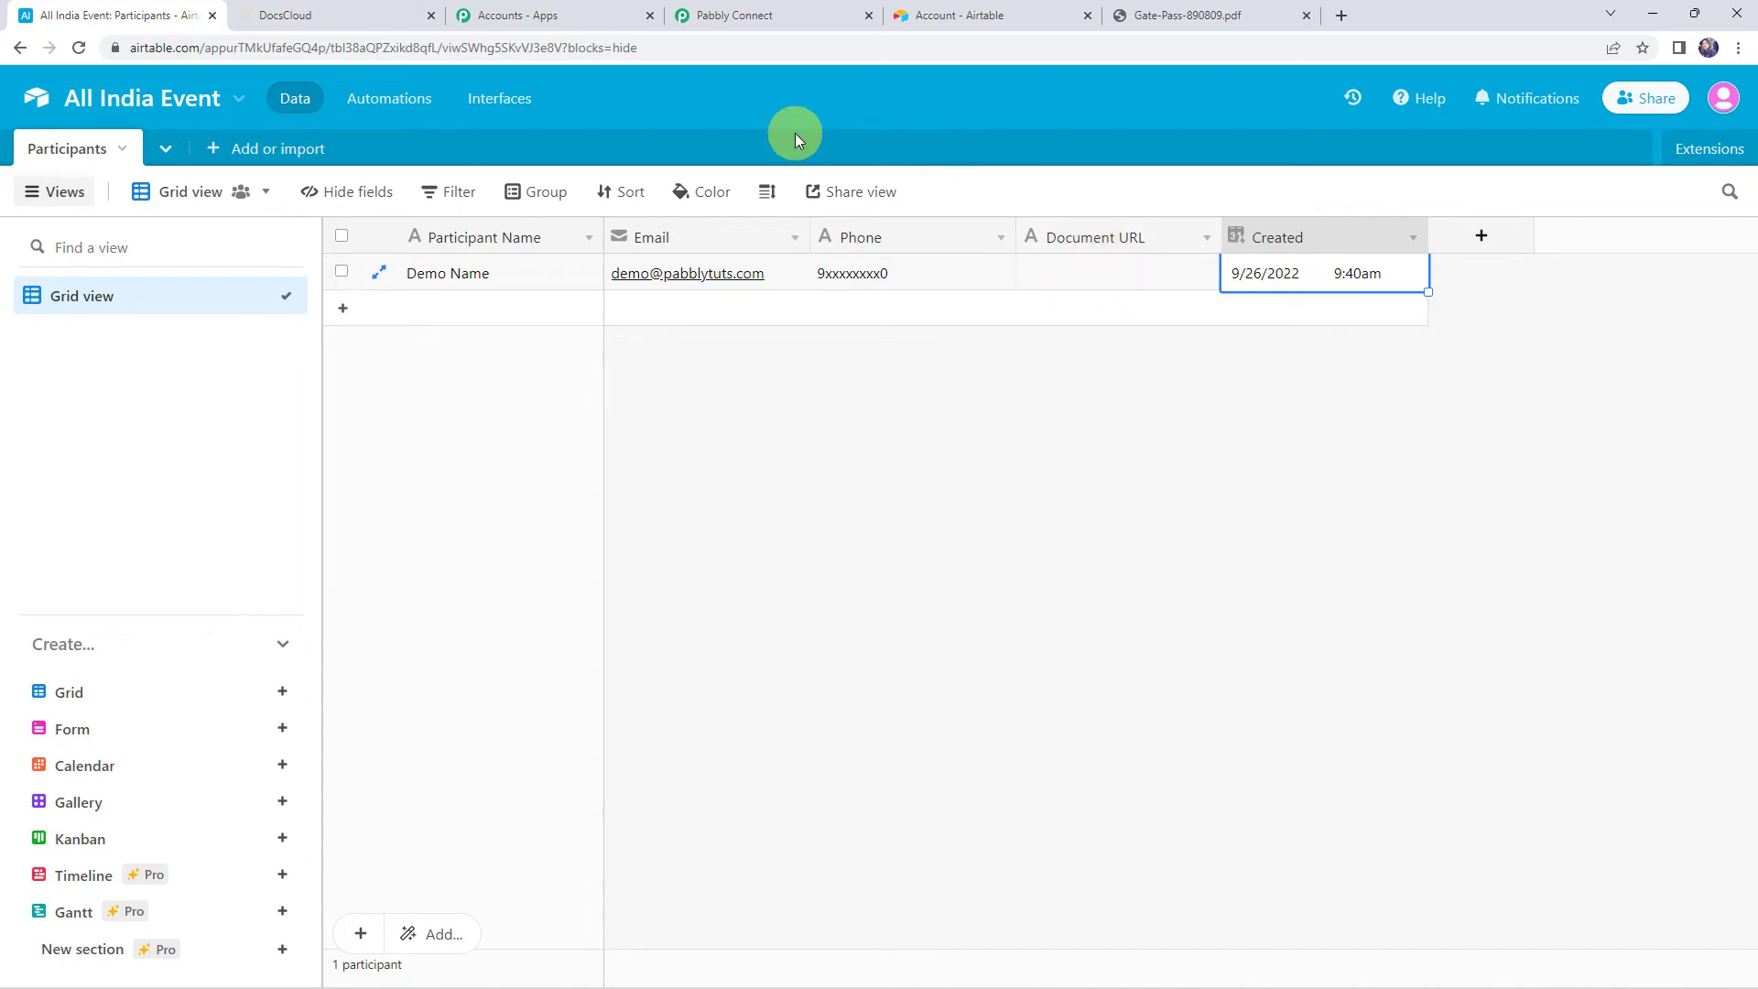
pyautogui.click(765, 9)
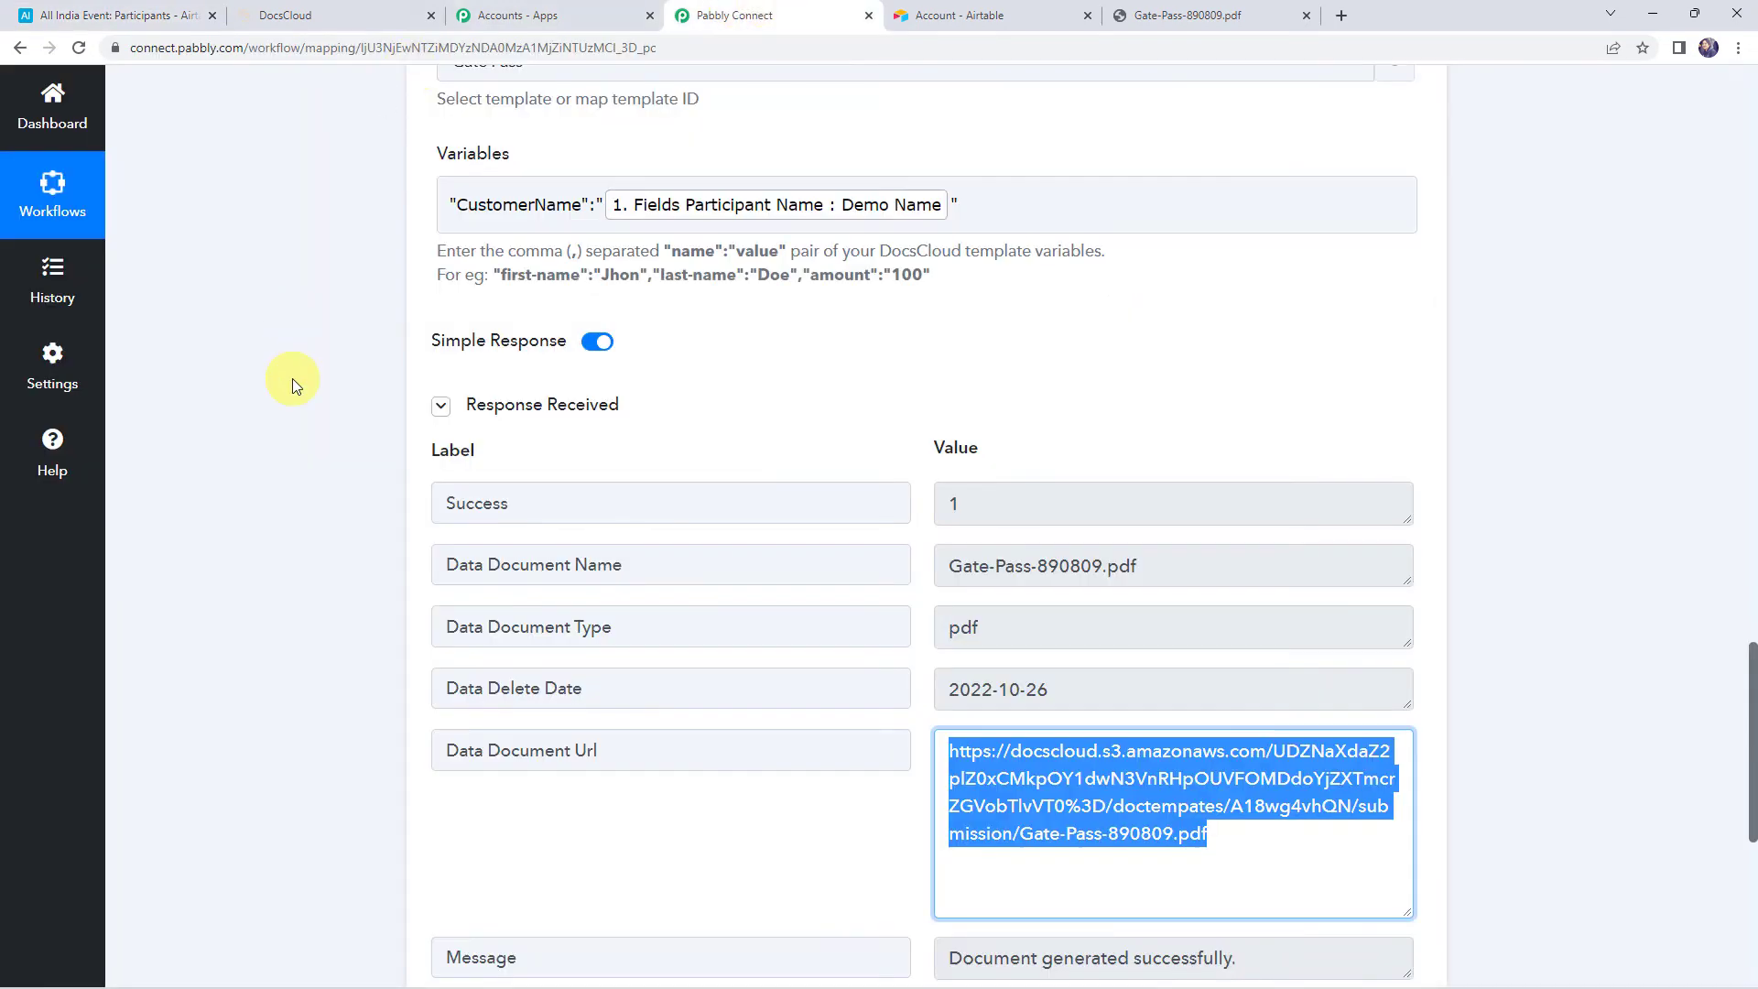
# Add an Airtable action step after DocsCloud with the Update Record event
pyautogui.scroll(-4, 293, 377)
pyautogui.scroll(-3, 293, 377)
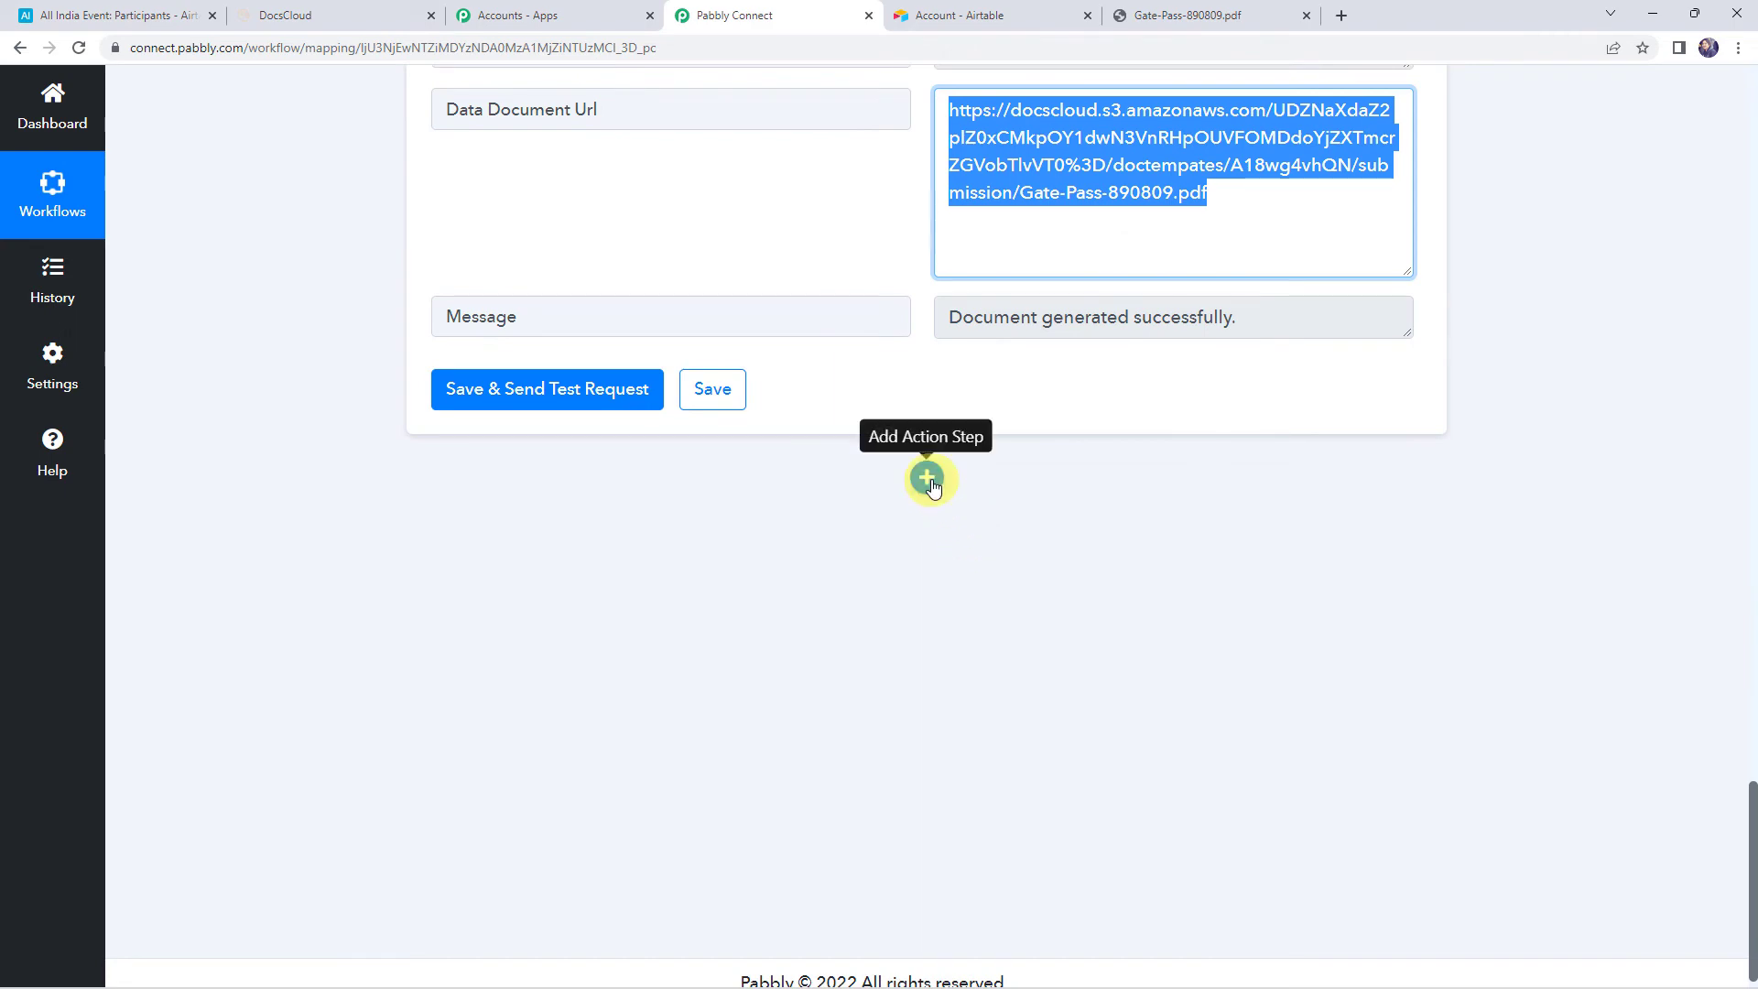
pyautogui.click(928, 480)
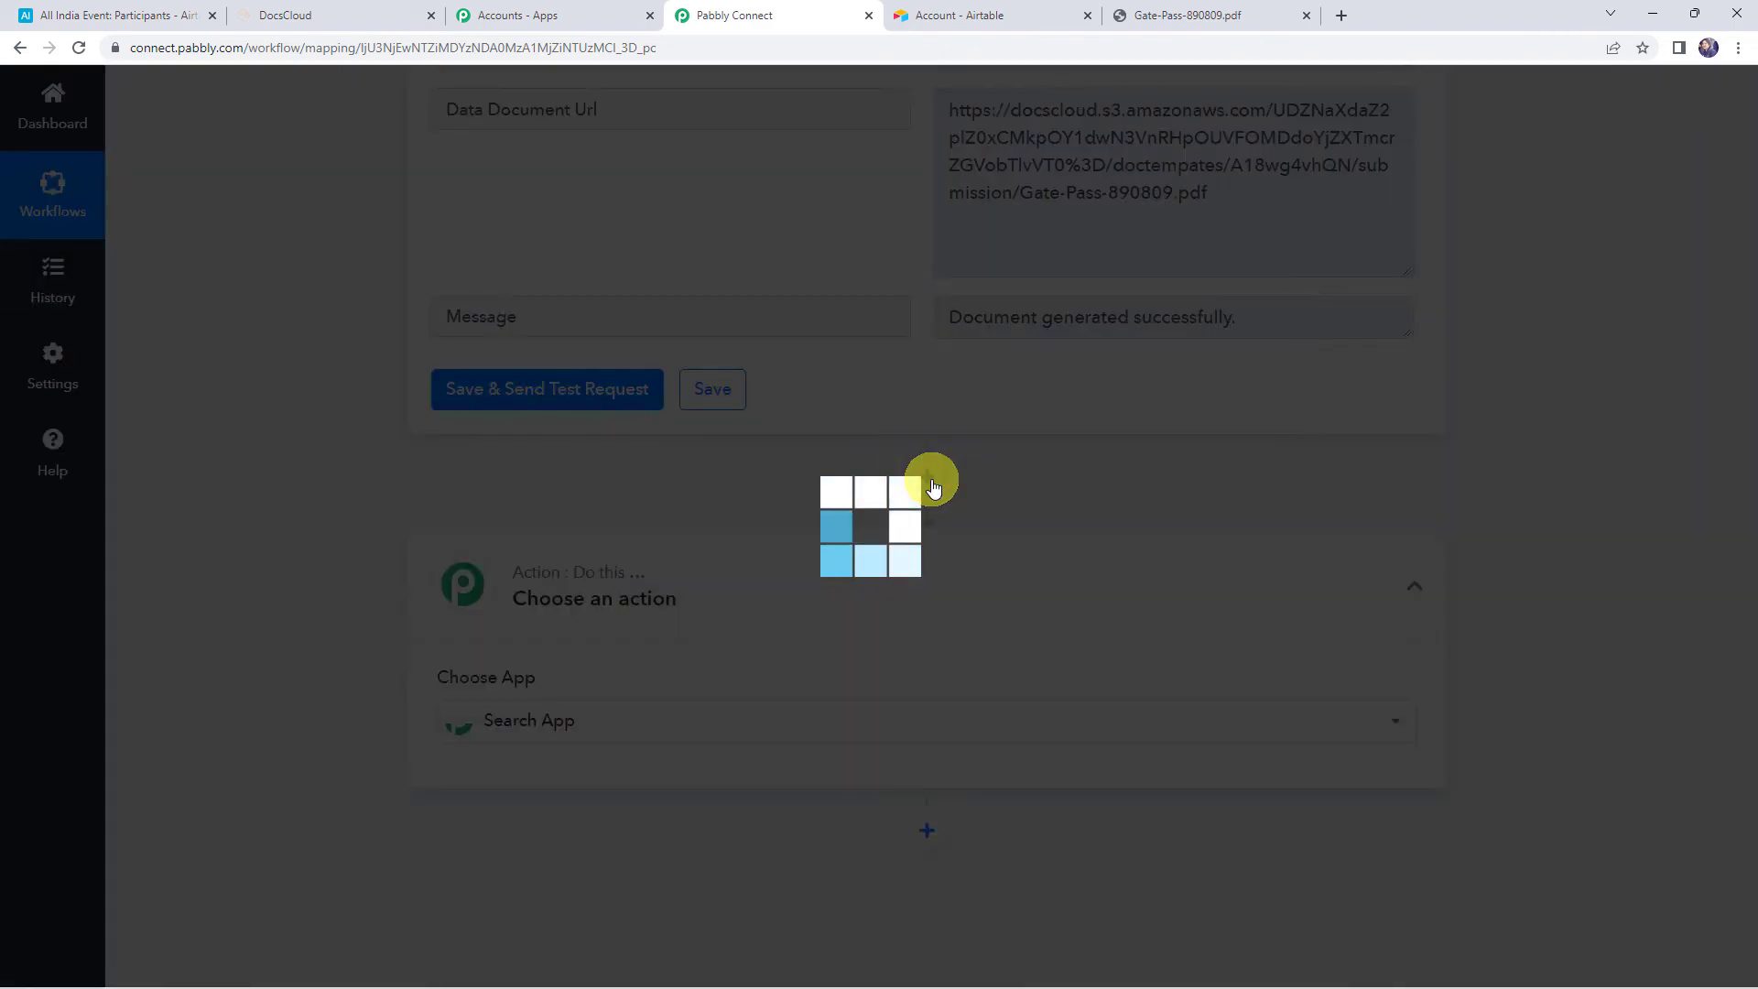
pyautogui.write('air')
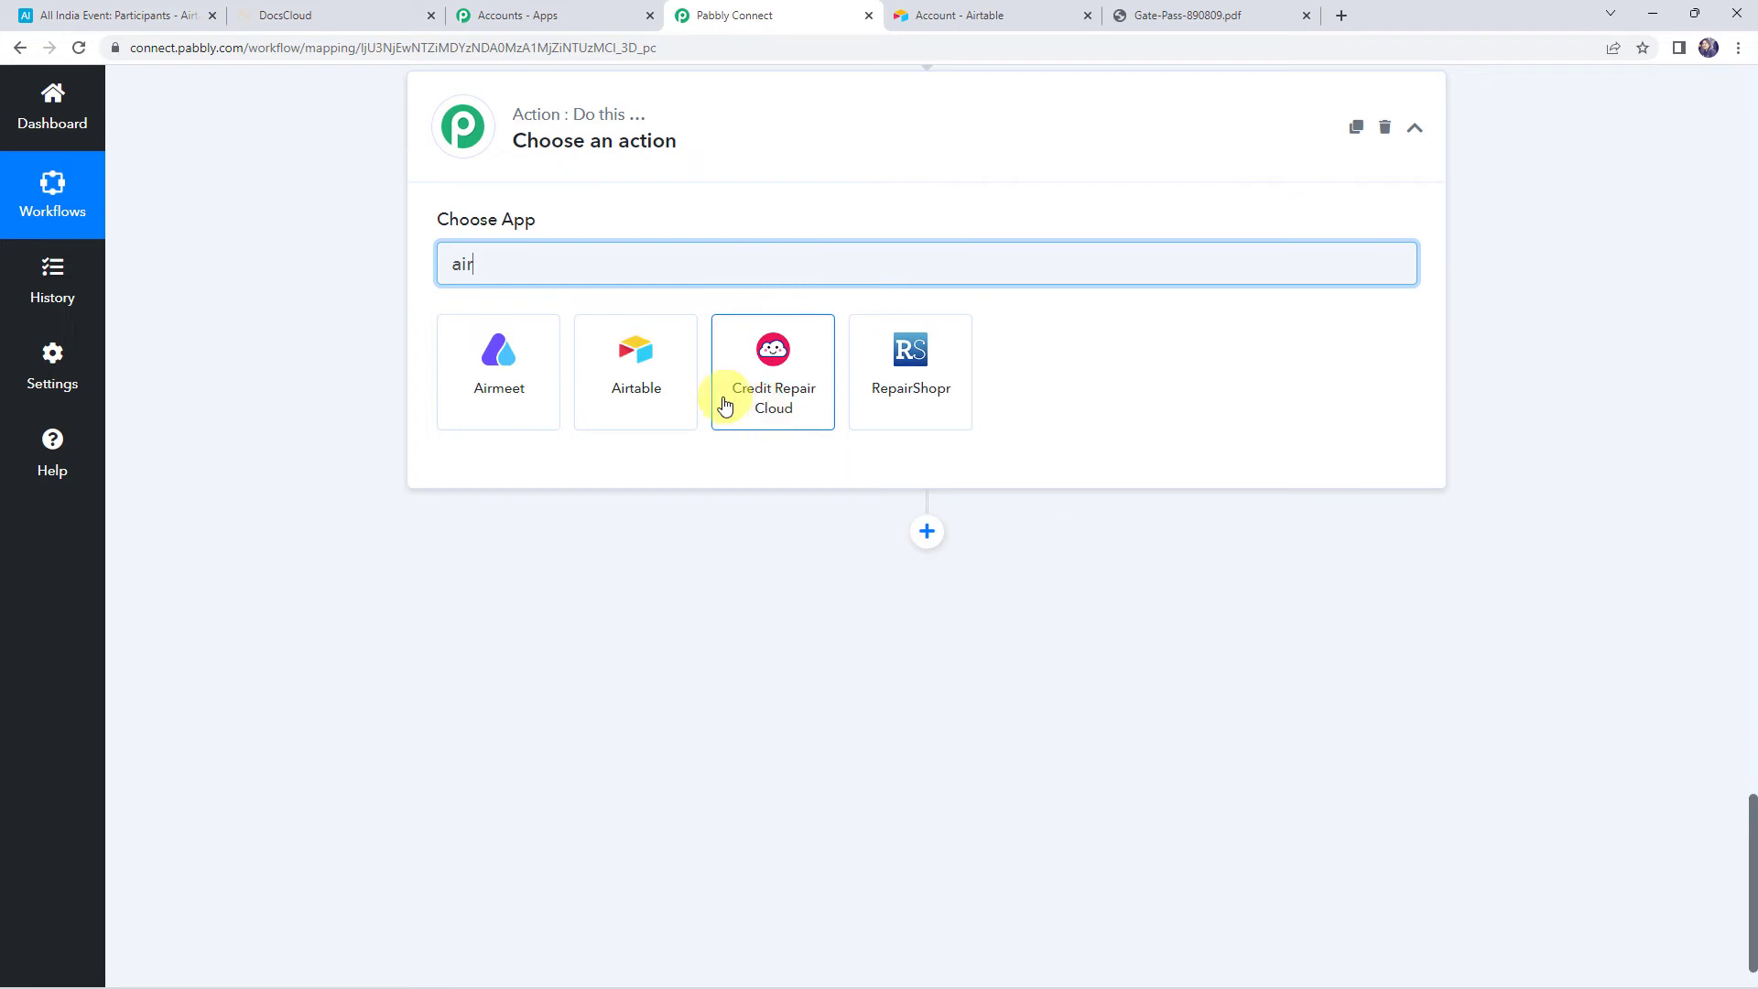
pyautogui.click(669, 397)
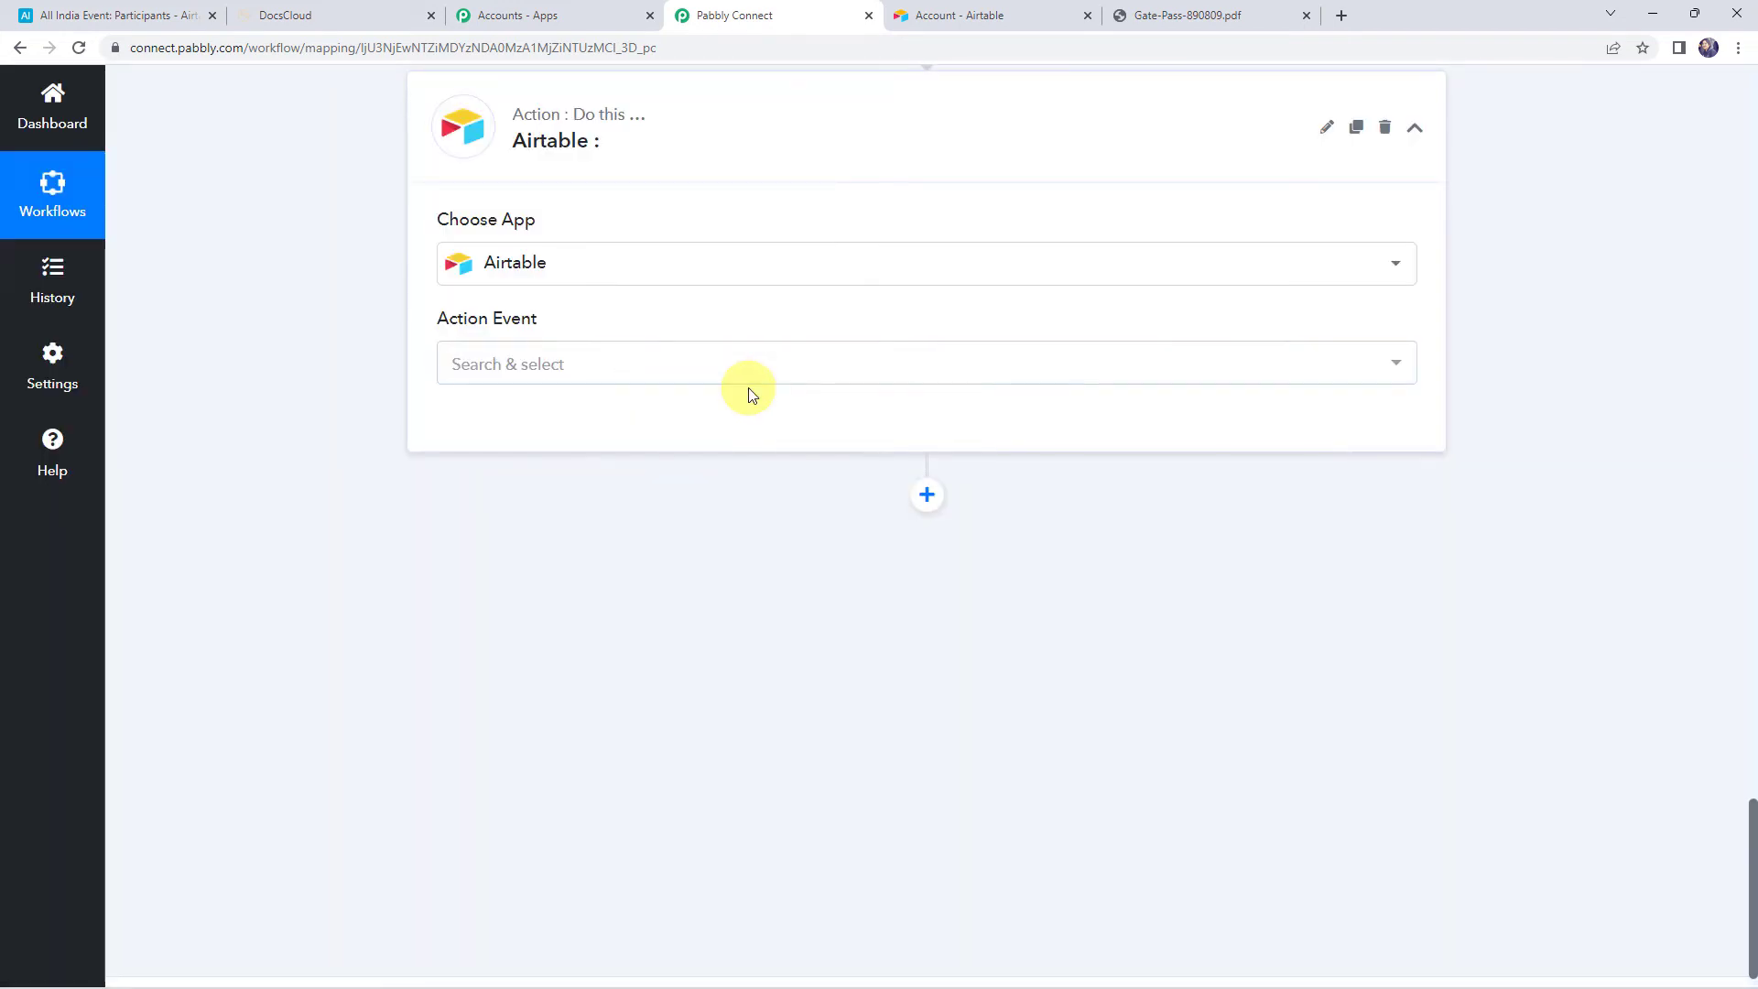
pyautogui.click(531, 371)
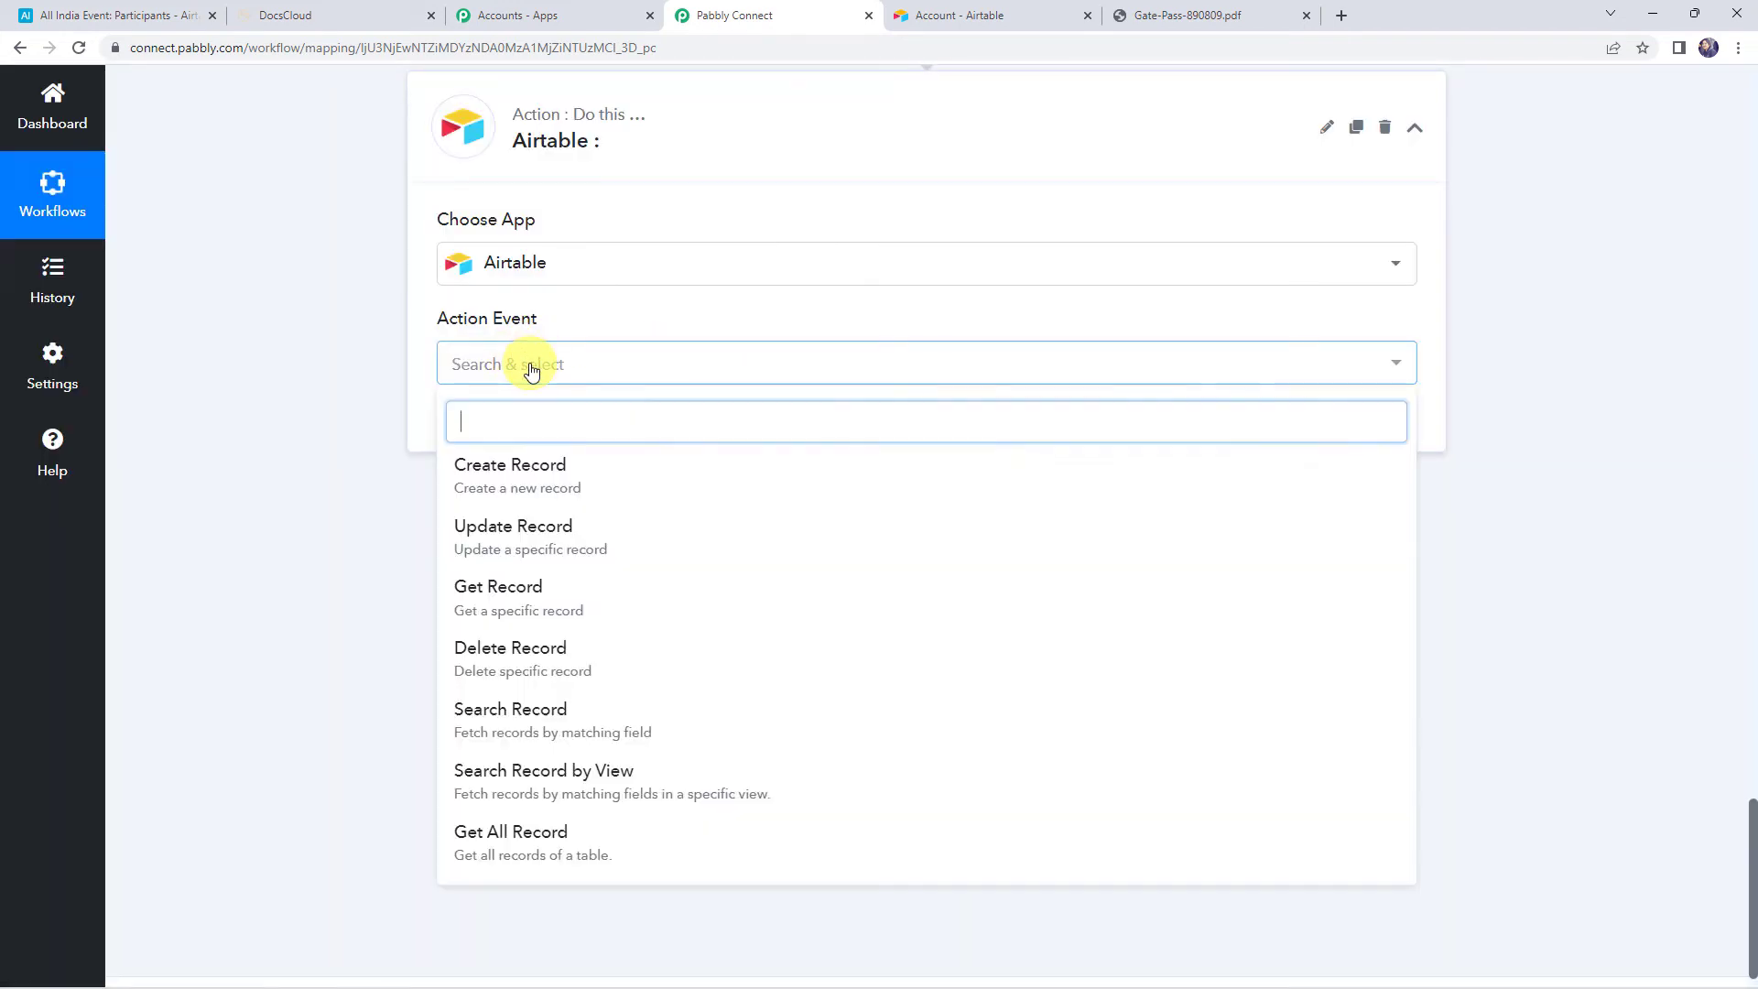
pyautogui.click(538, 542)
# Link the existing Airtable connection and choose the All India Event base
pyautogui.click(485, 429)
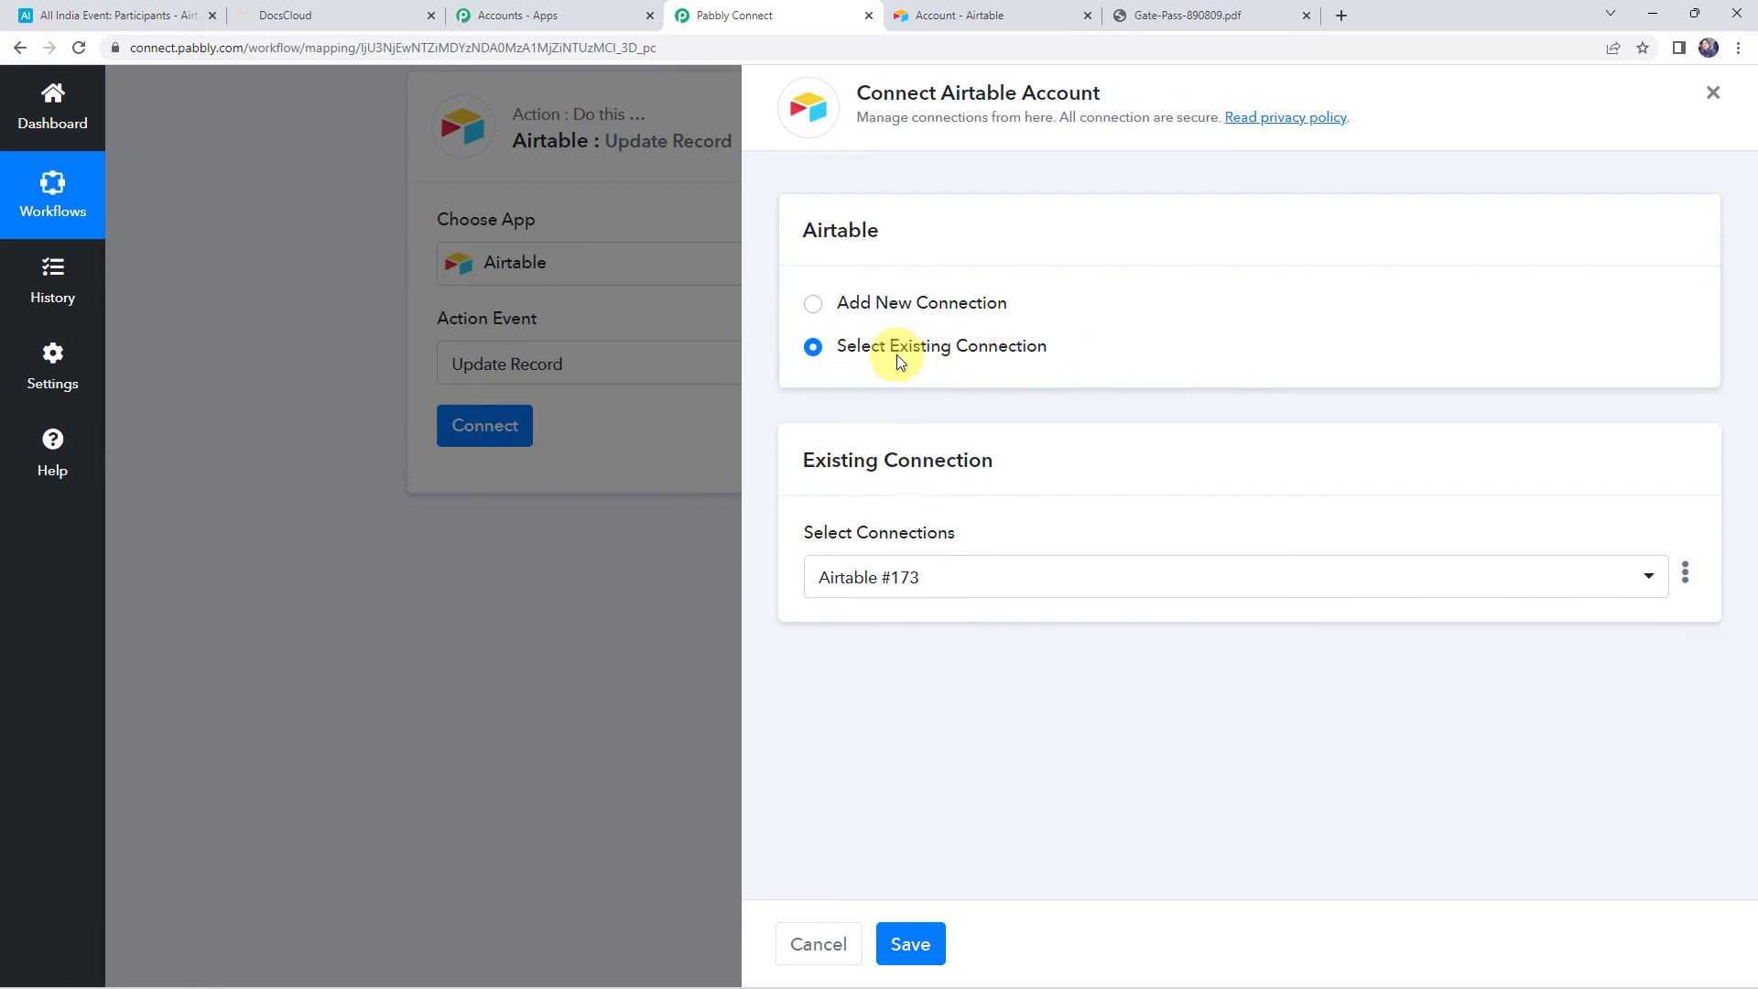
pyautogui.click(914, 943)
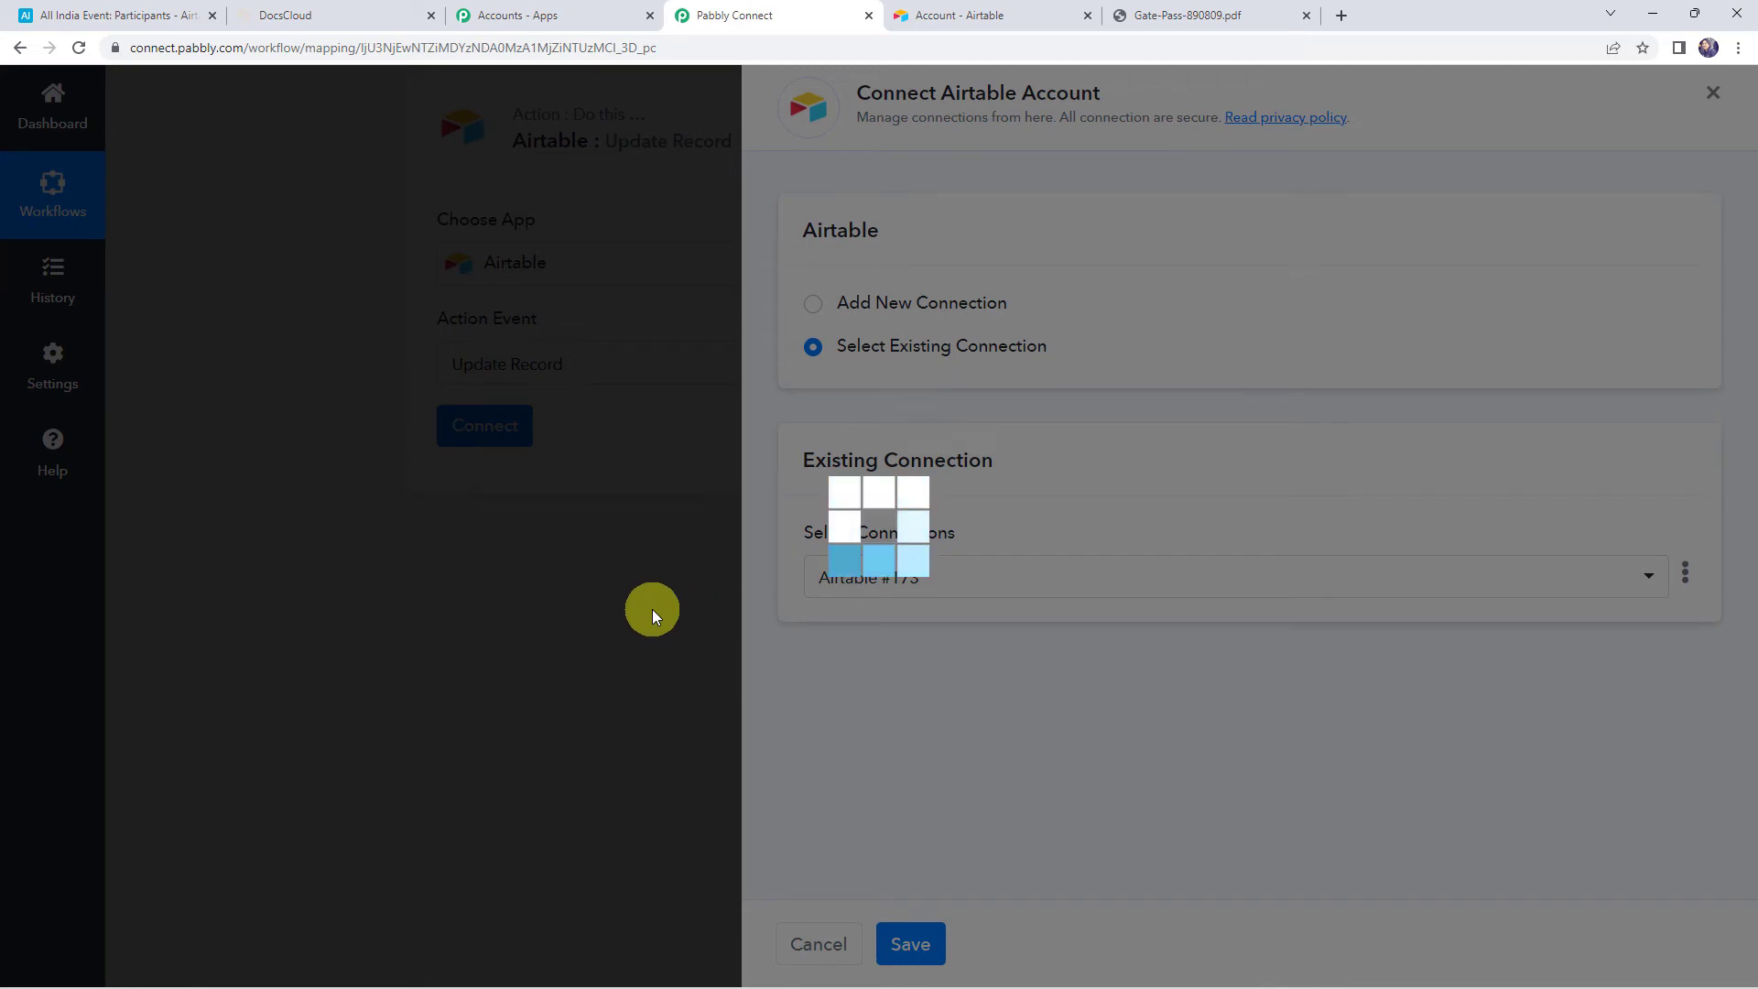
pyautogui.scroll(-1, 652, 610)
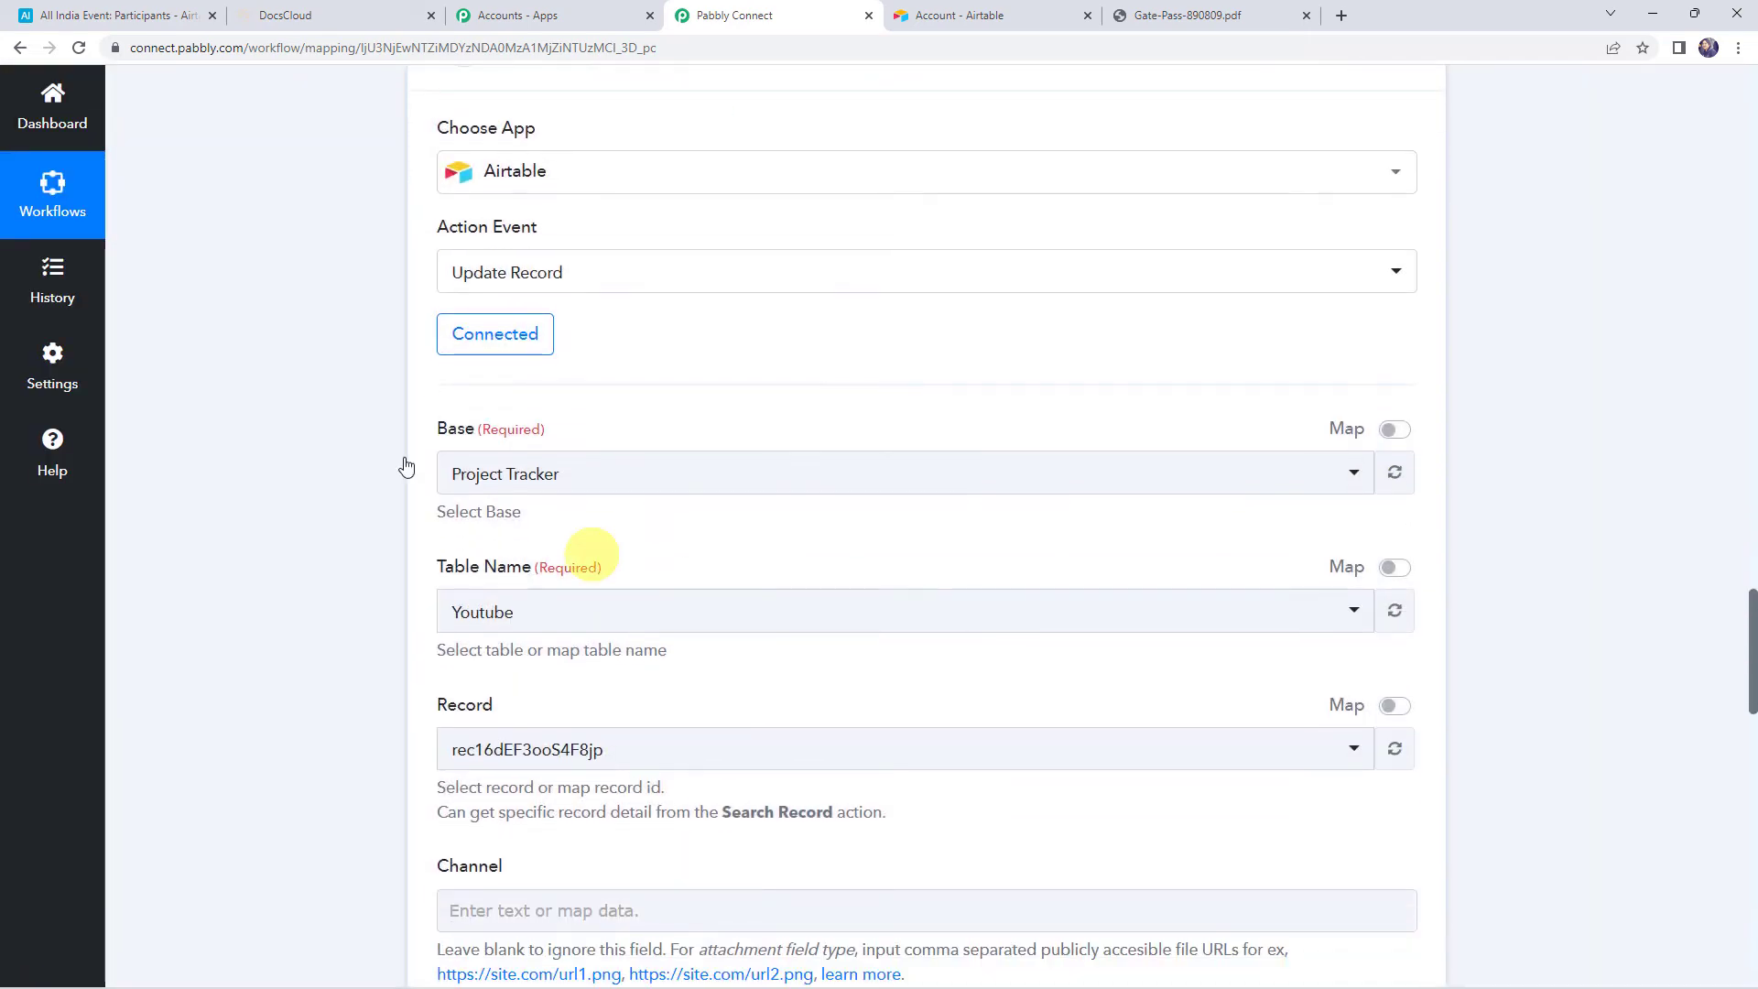
pyautogui.click(537, 475)
pyautogui.write('all')
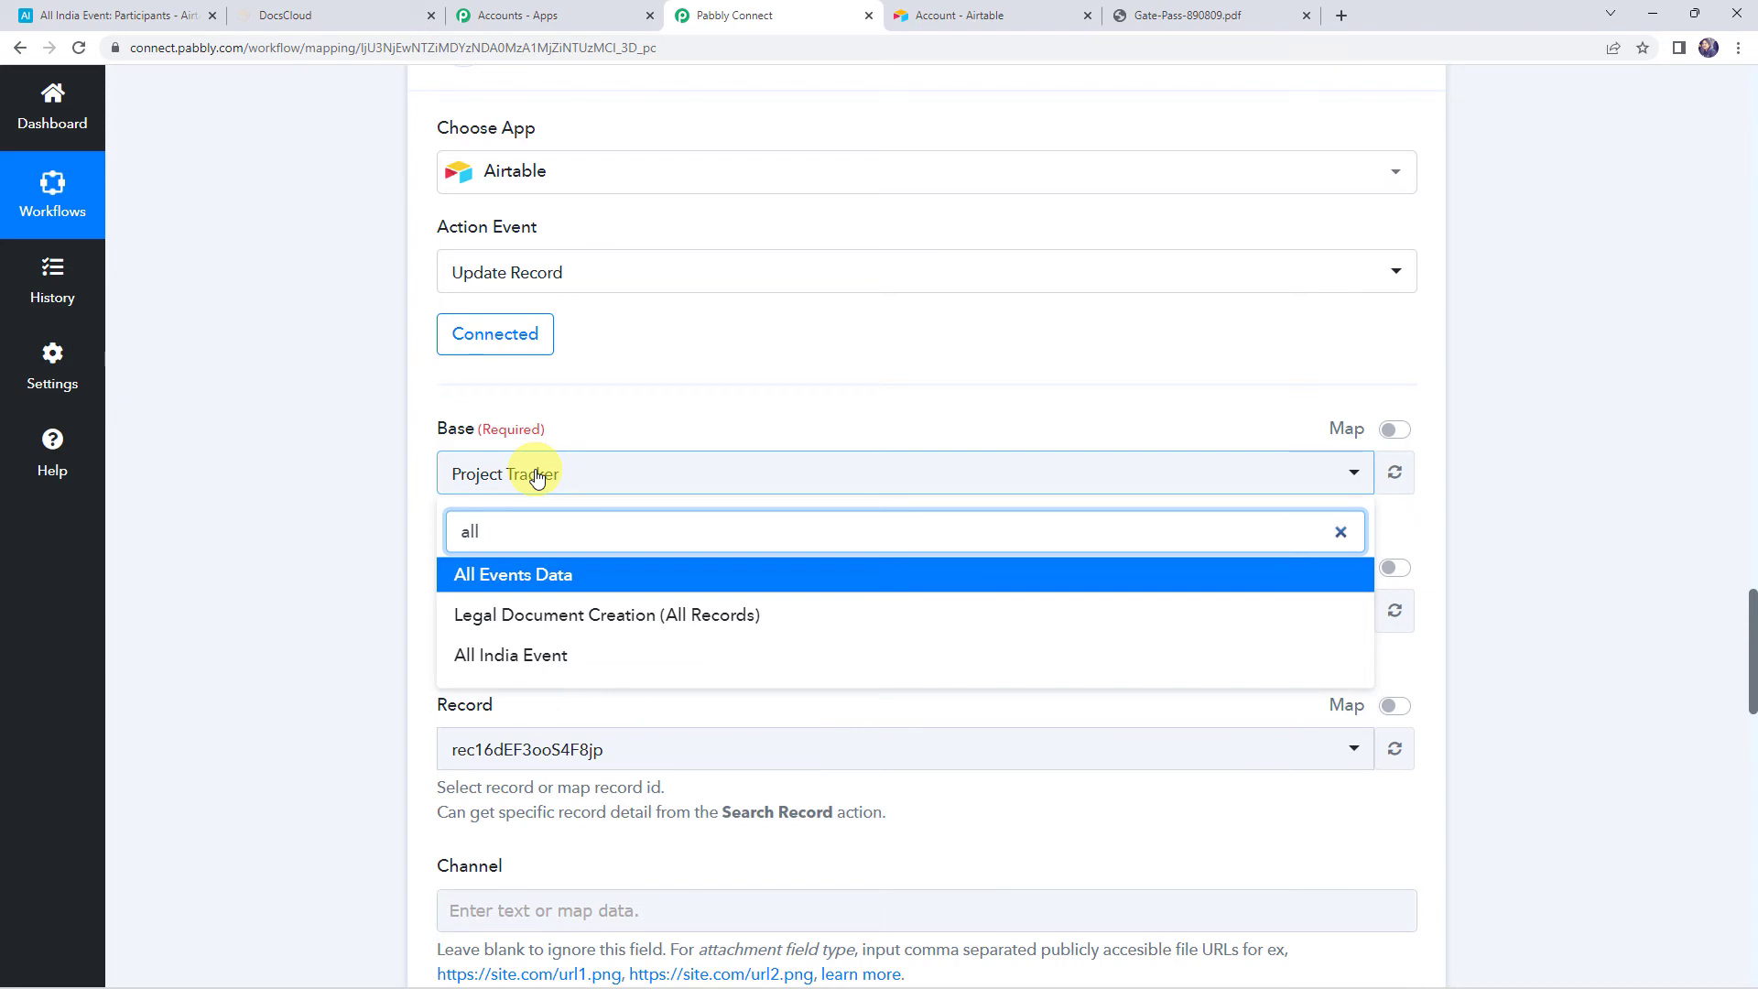
pyautogui.click(490, 654)
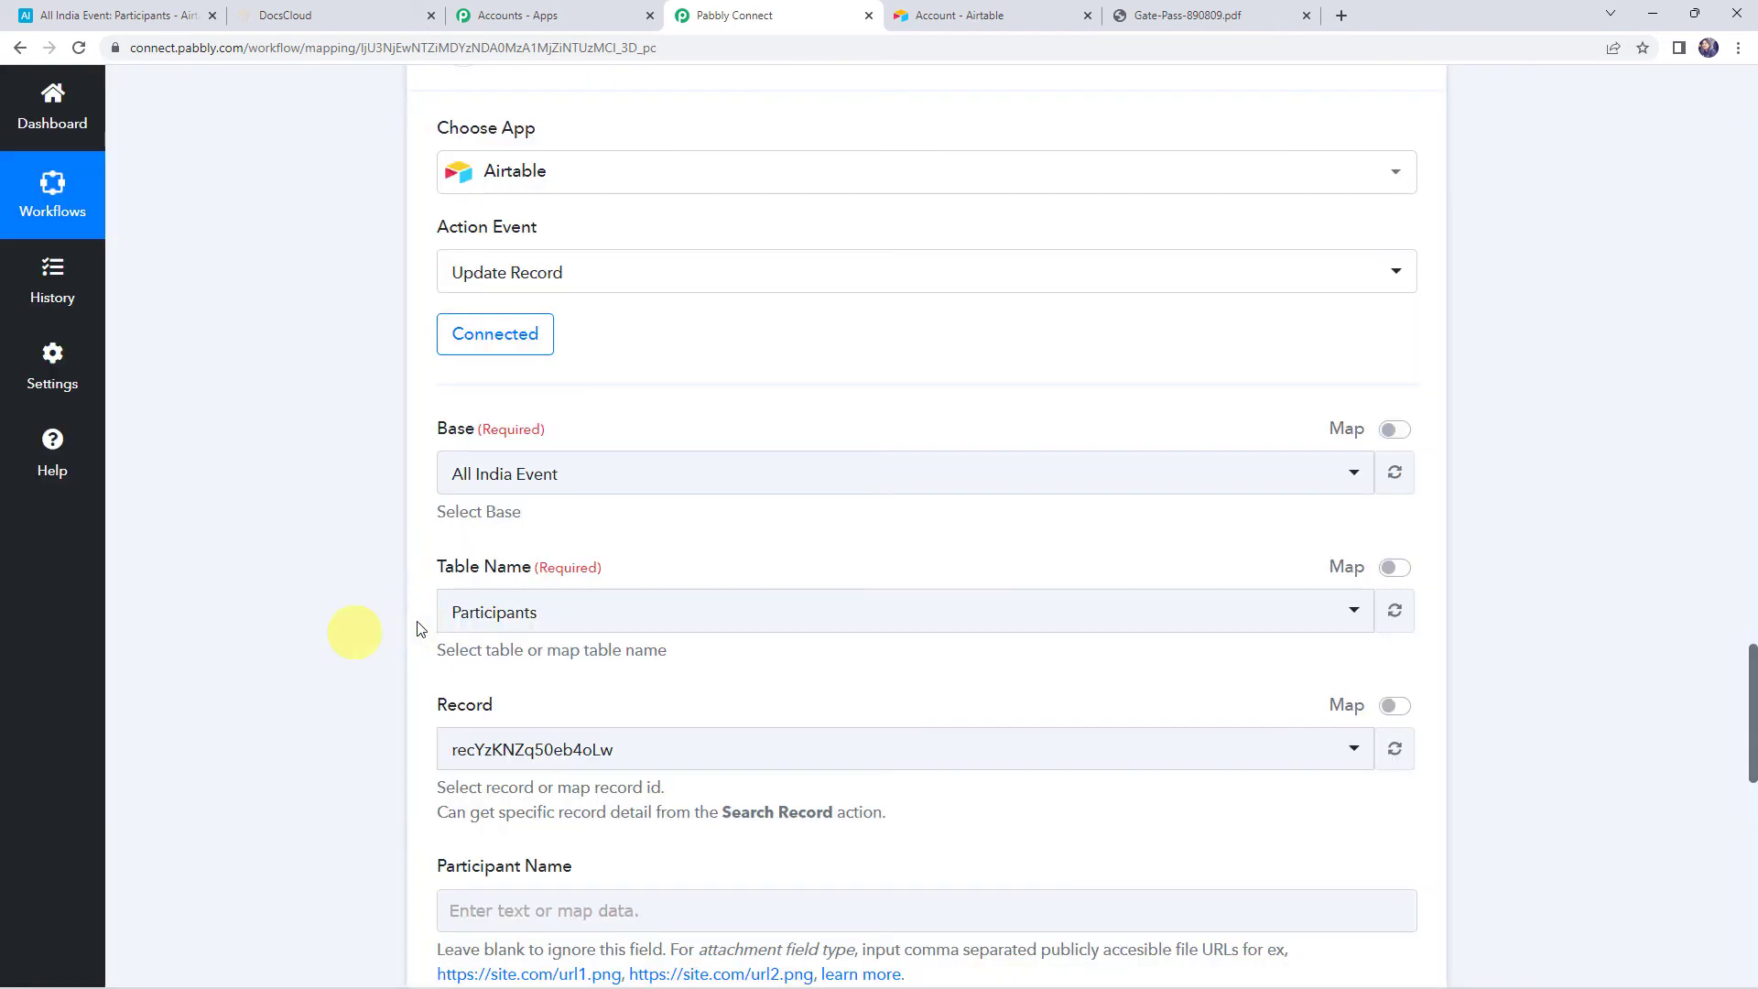
# Keep Participants as the table, enable mapping for Record, and clear its fixed ID
pyautogui.click(494, 611)
pyautogui.click(464, 612)
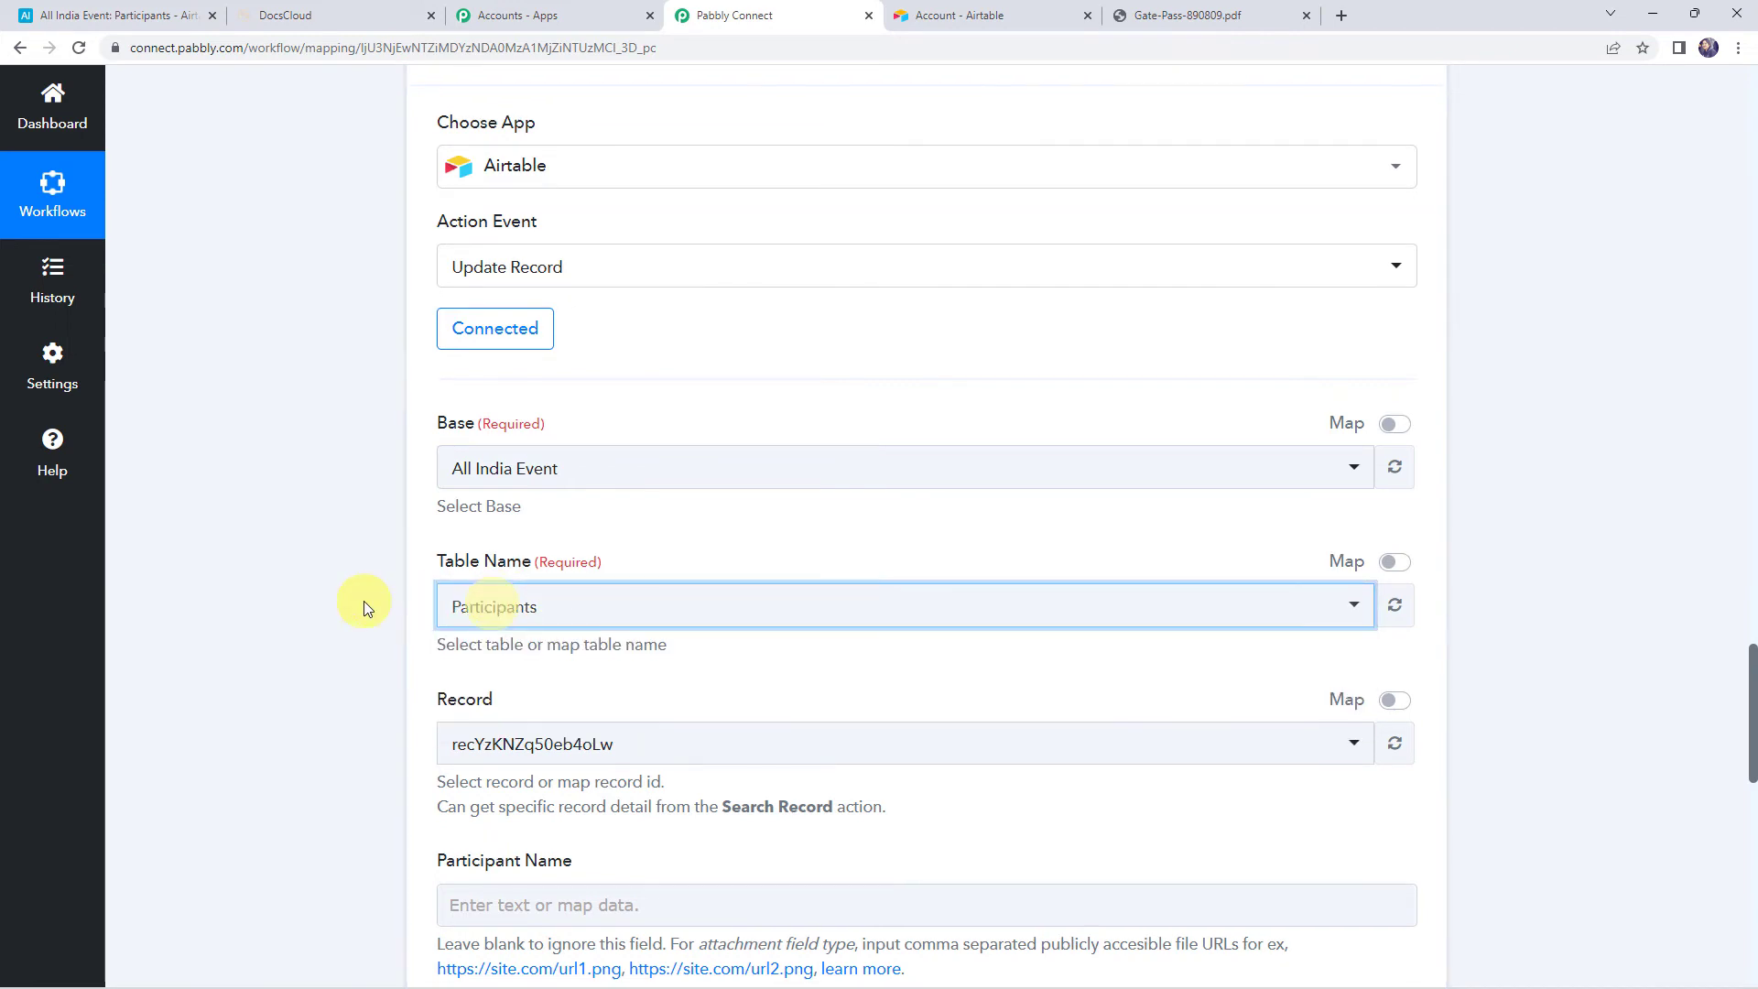
pyautogui.scroll(-2, 364, 601)
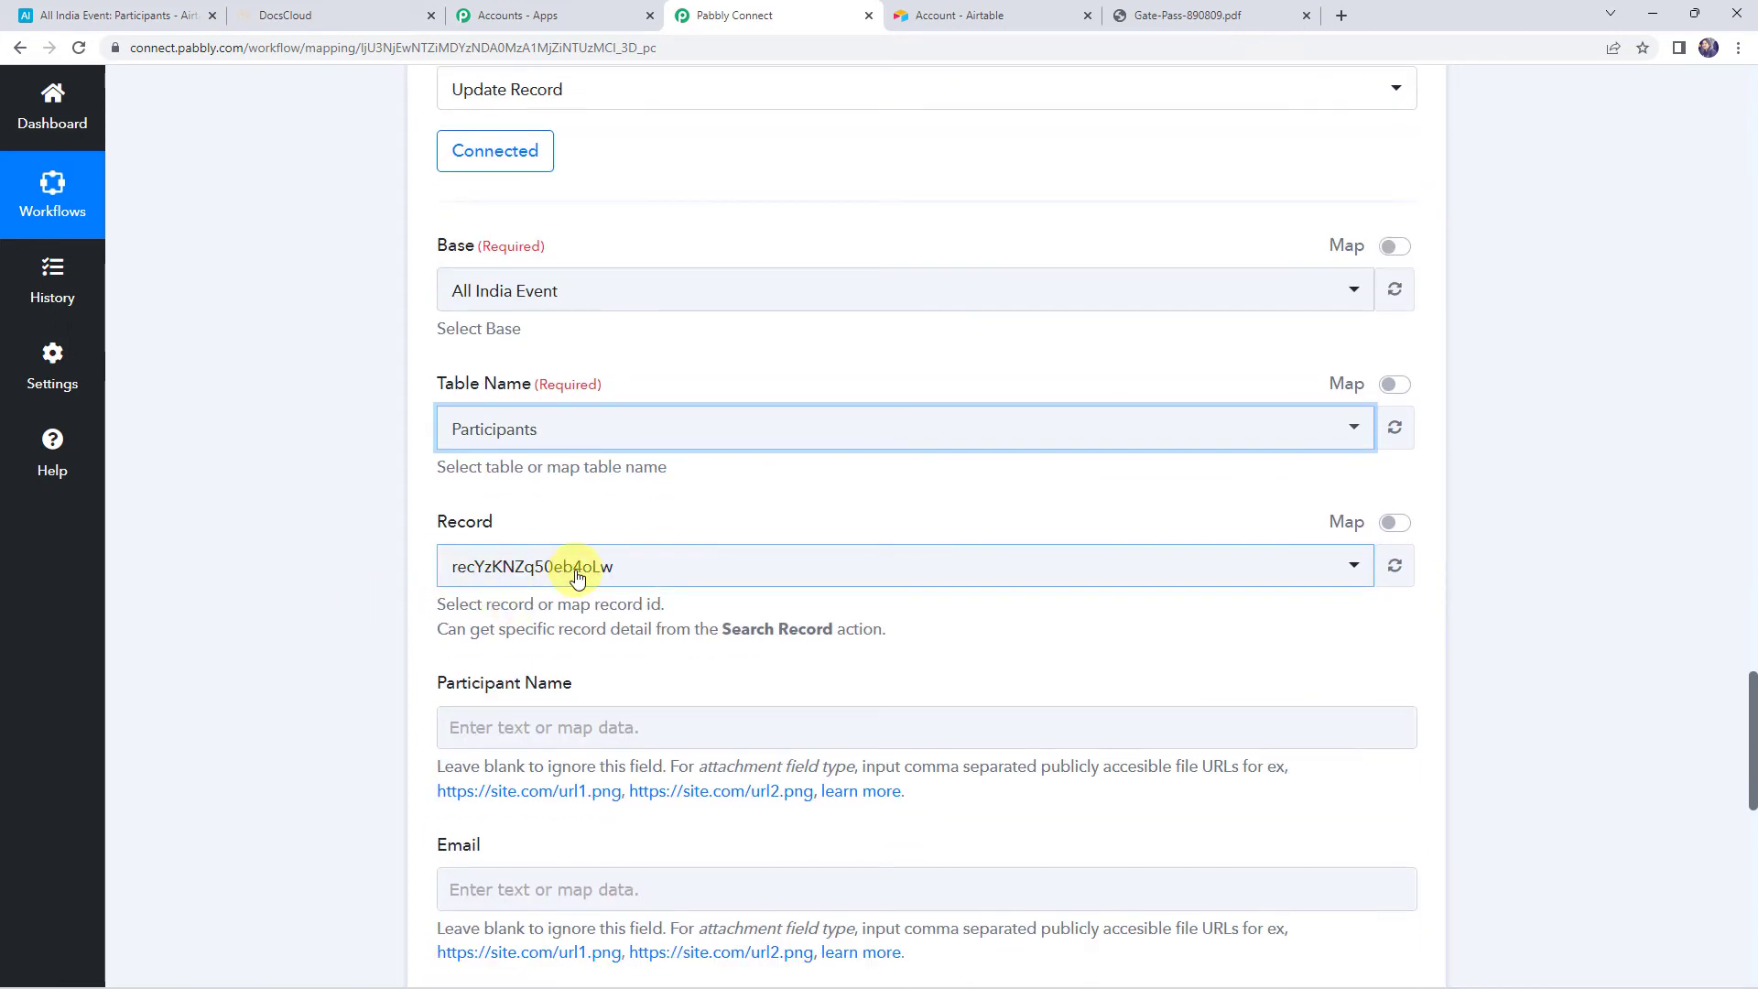
pyautogui.click(1398, 527)
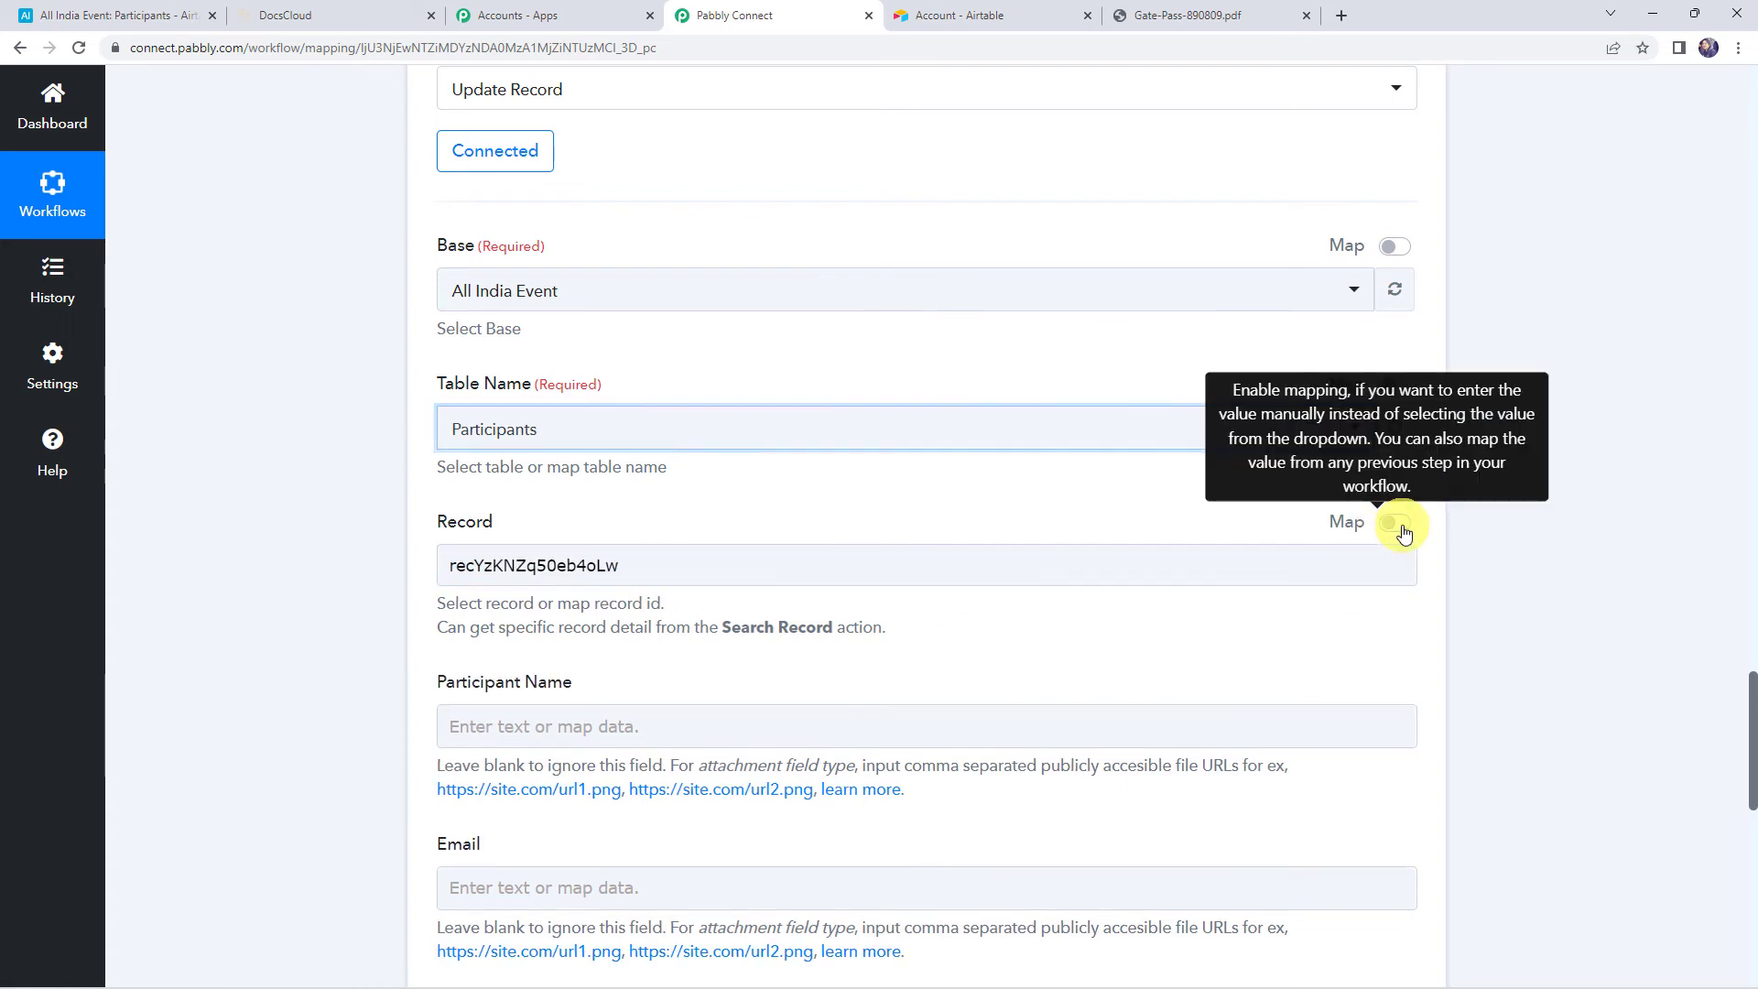
pyautogui.click(656, 565)
pyautogui.doubleClick(657, 565)
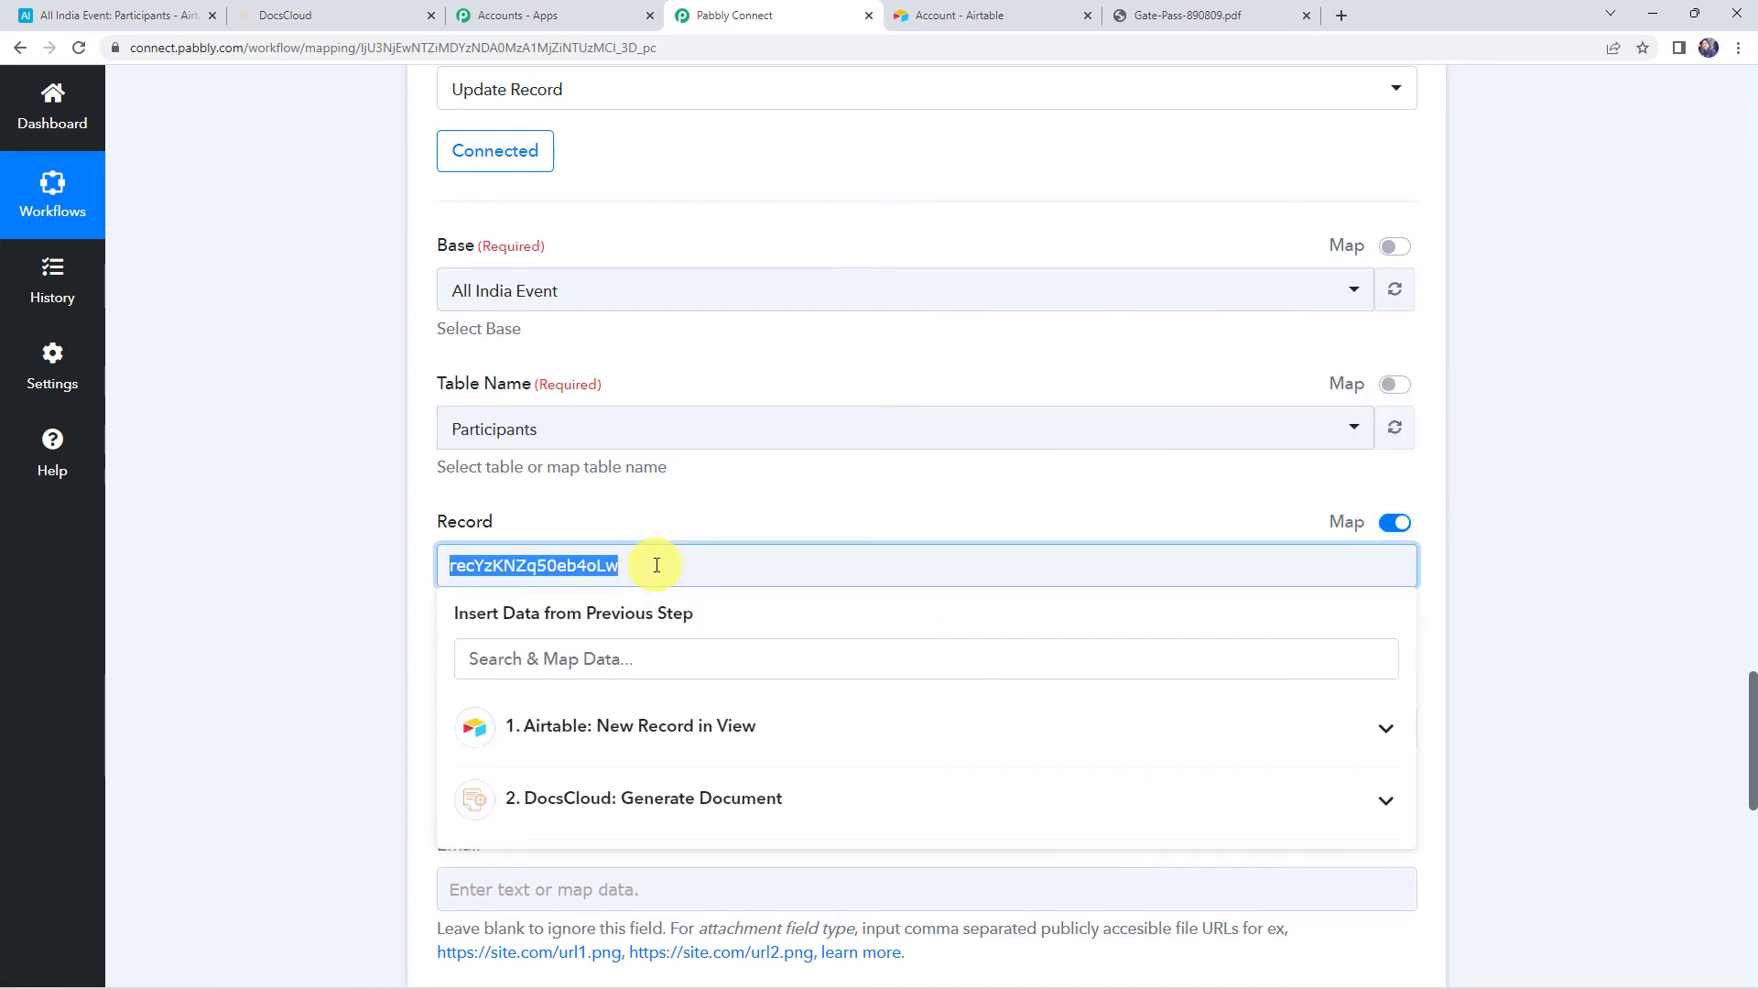
pyautogui.press('BackSpace')
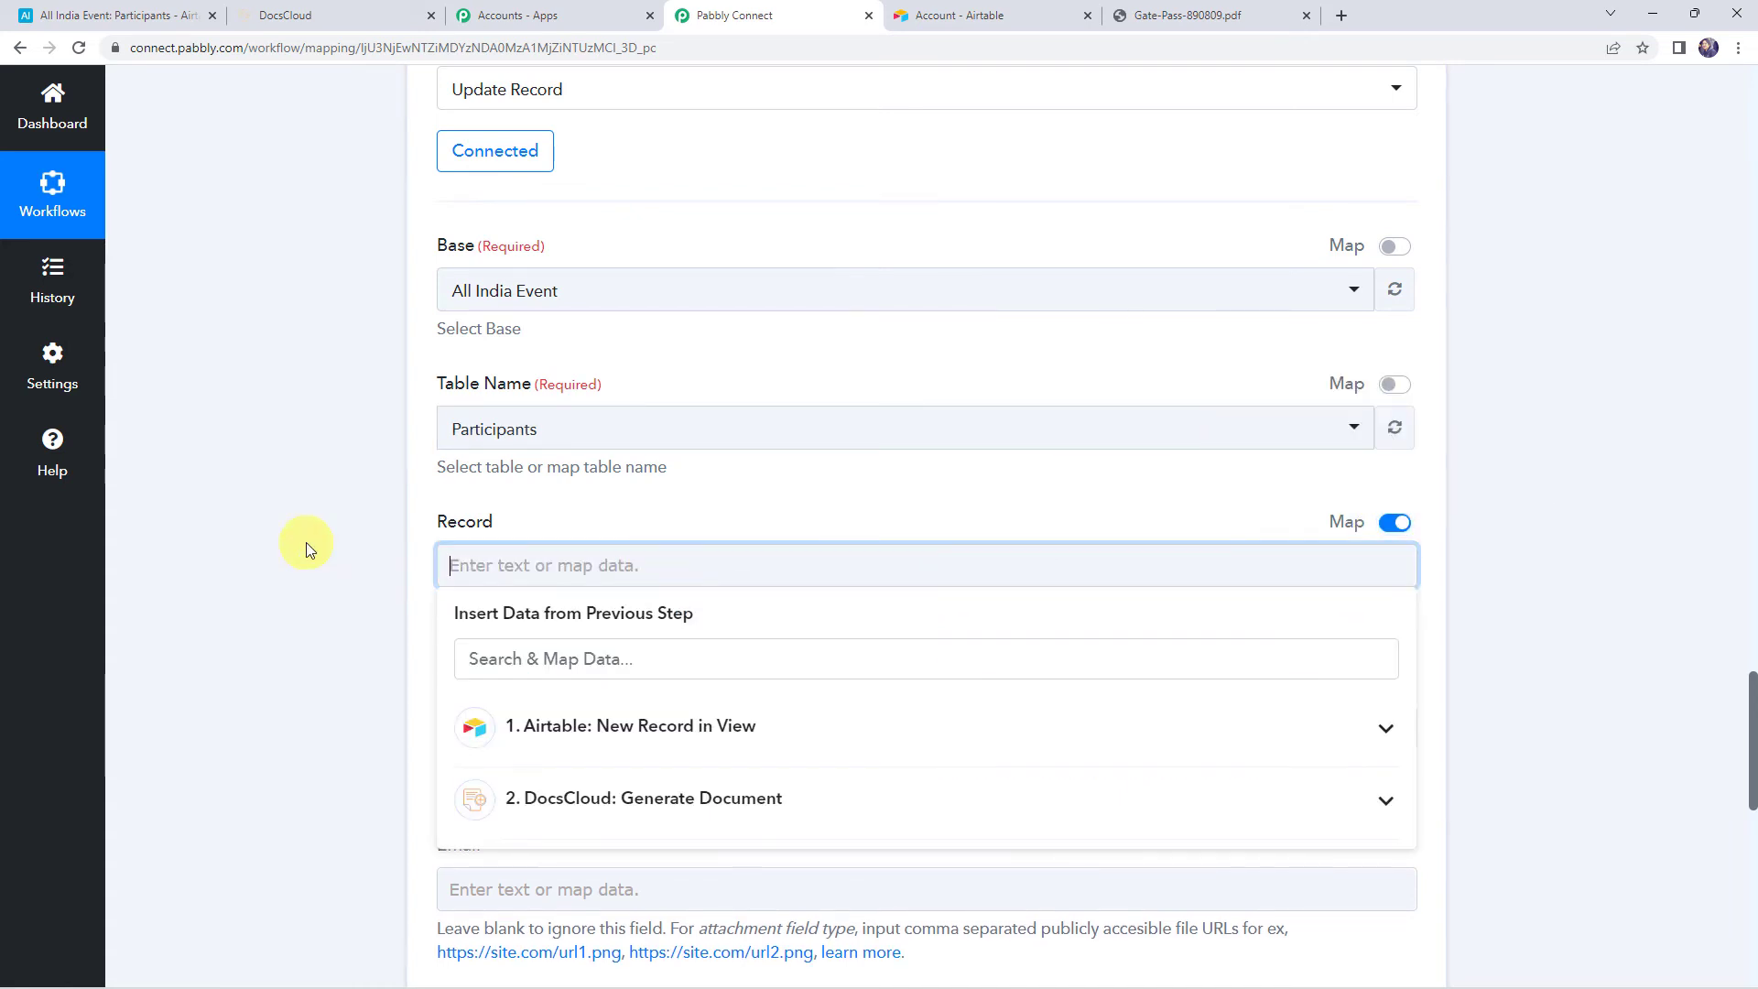
# Map the Airtable trigger's Id into the Record field
pyautogui.scroll(20, 306, 542)
pyautogui.scroll(7, 306, 550)
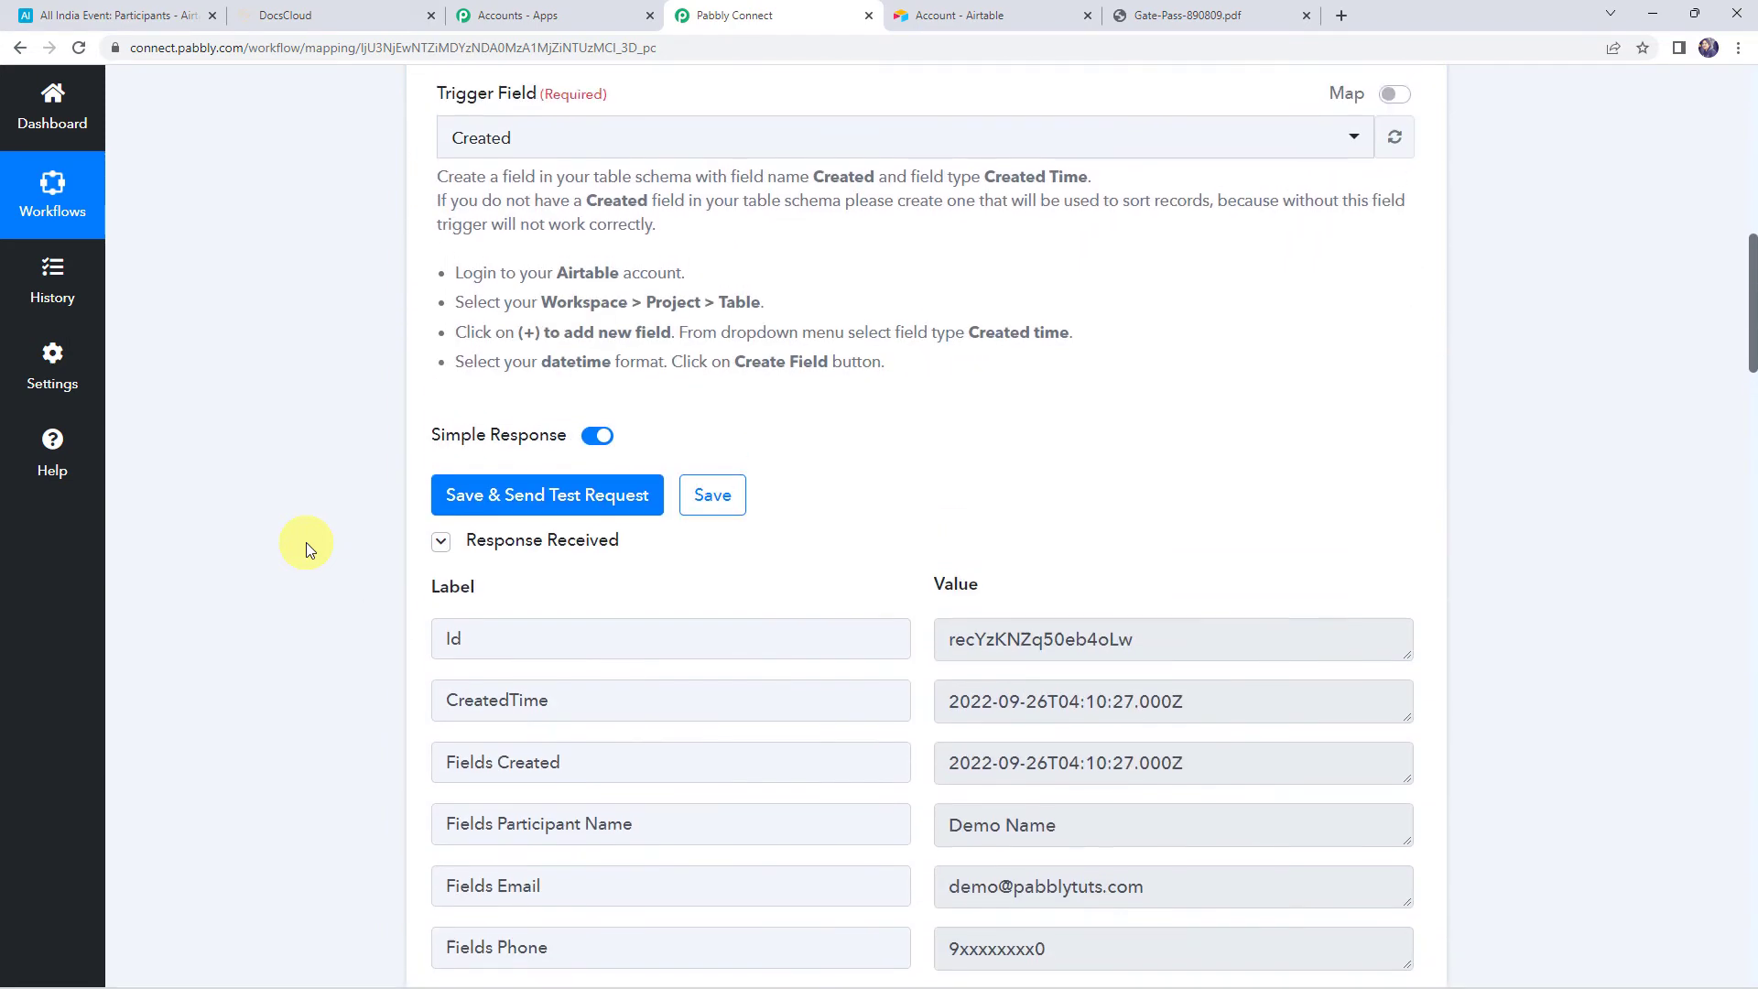
pyautogui.click(1262, 650)
pyautogui.moveTo(1263, 650); pyautogui.dragTo(882, 630)
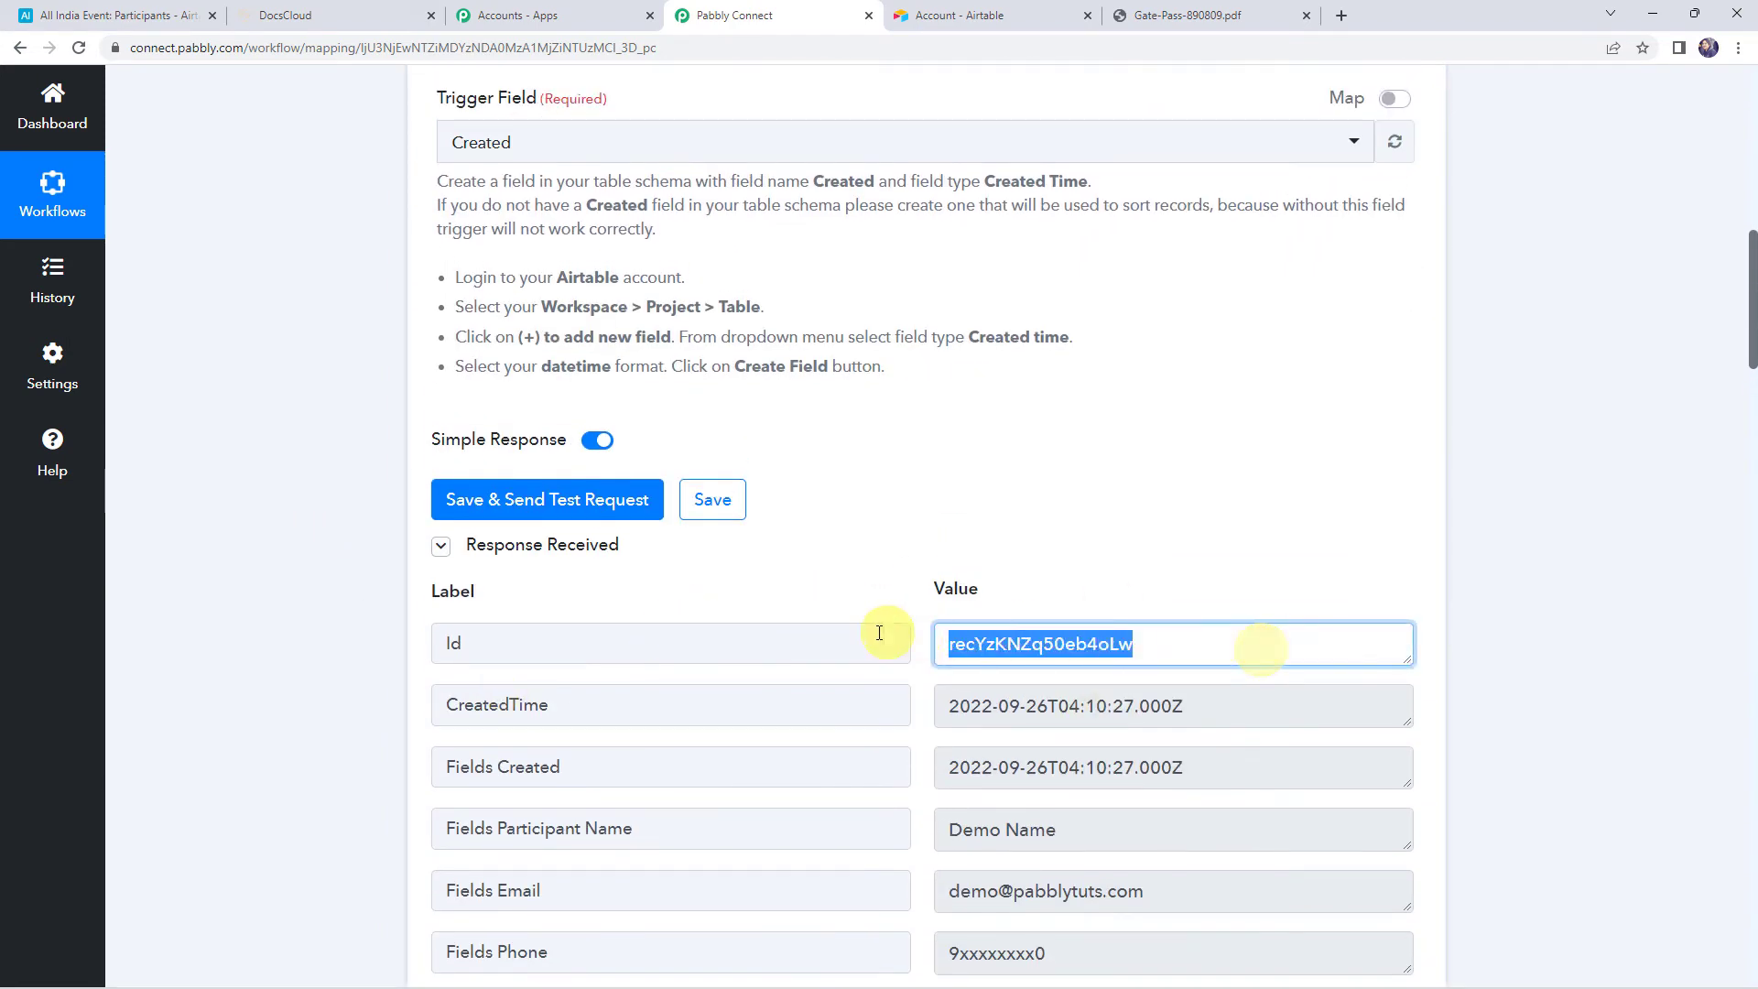
pyautogui.scroll(-20, 353, 640)
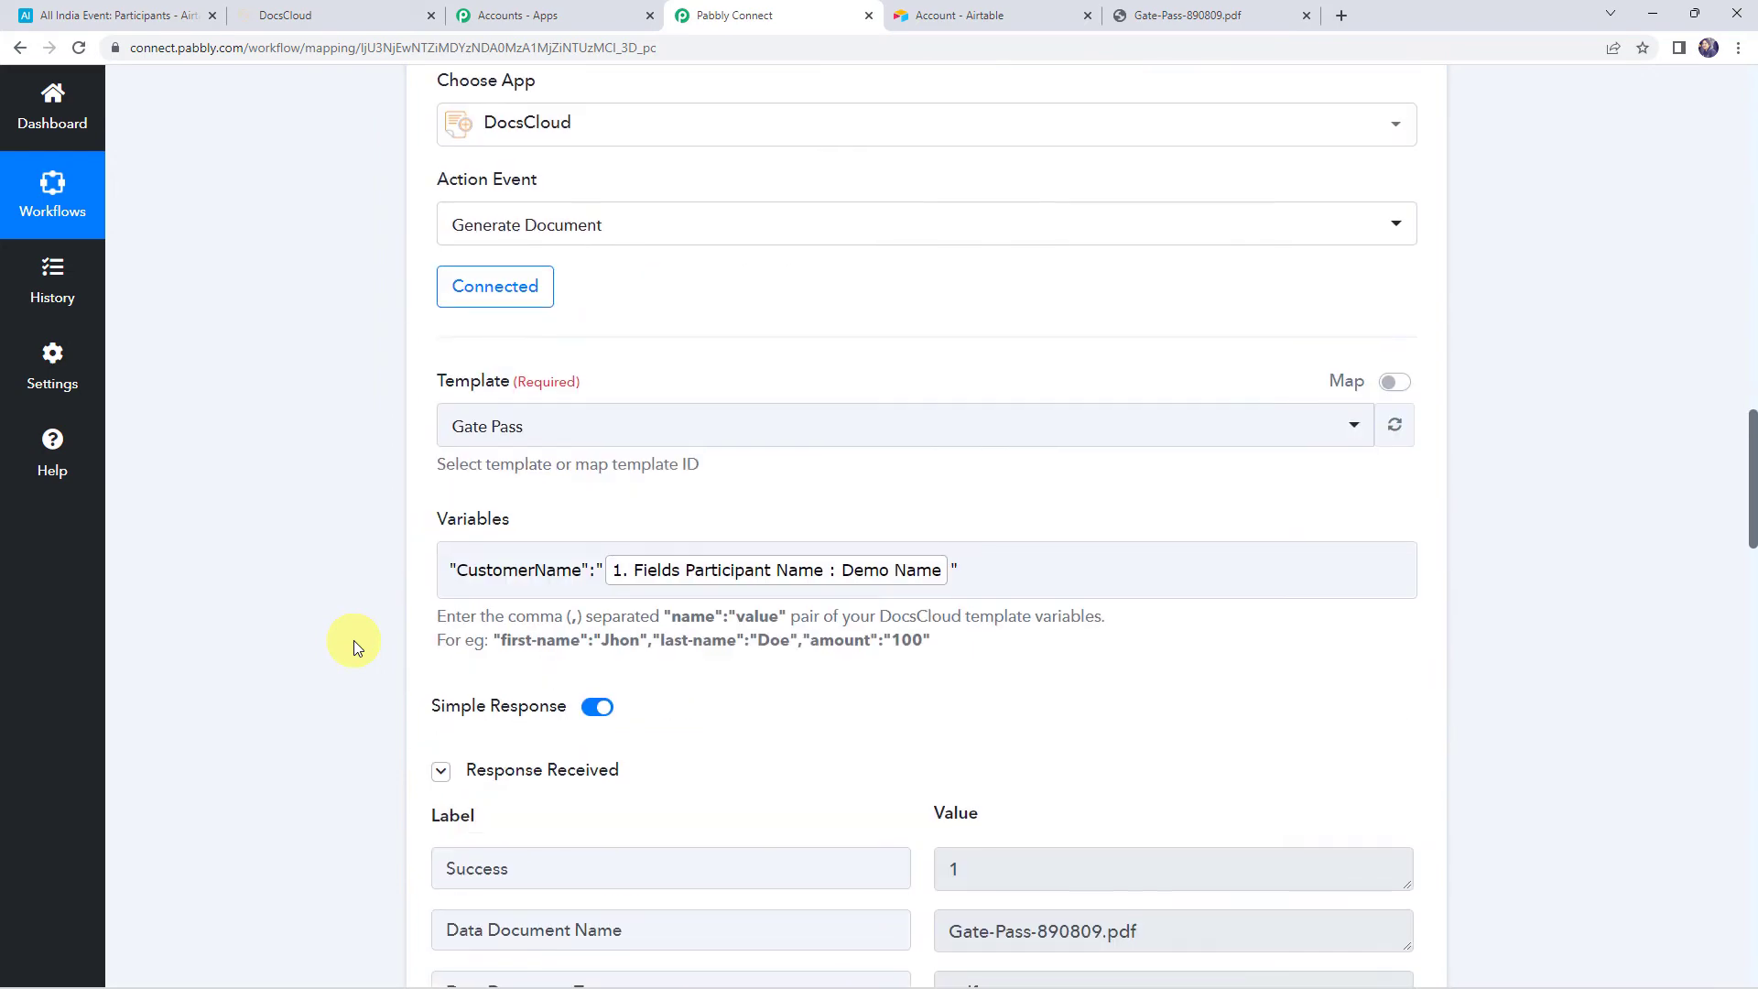
pyautogui.scroll(-5, 353, 640)
pyautogui.click(464, 565)
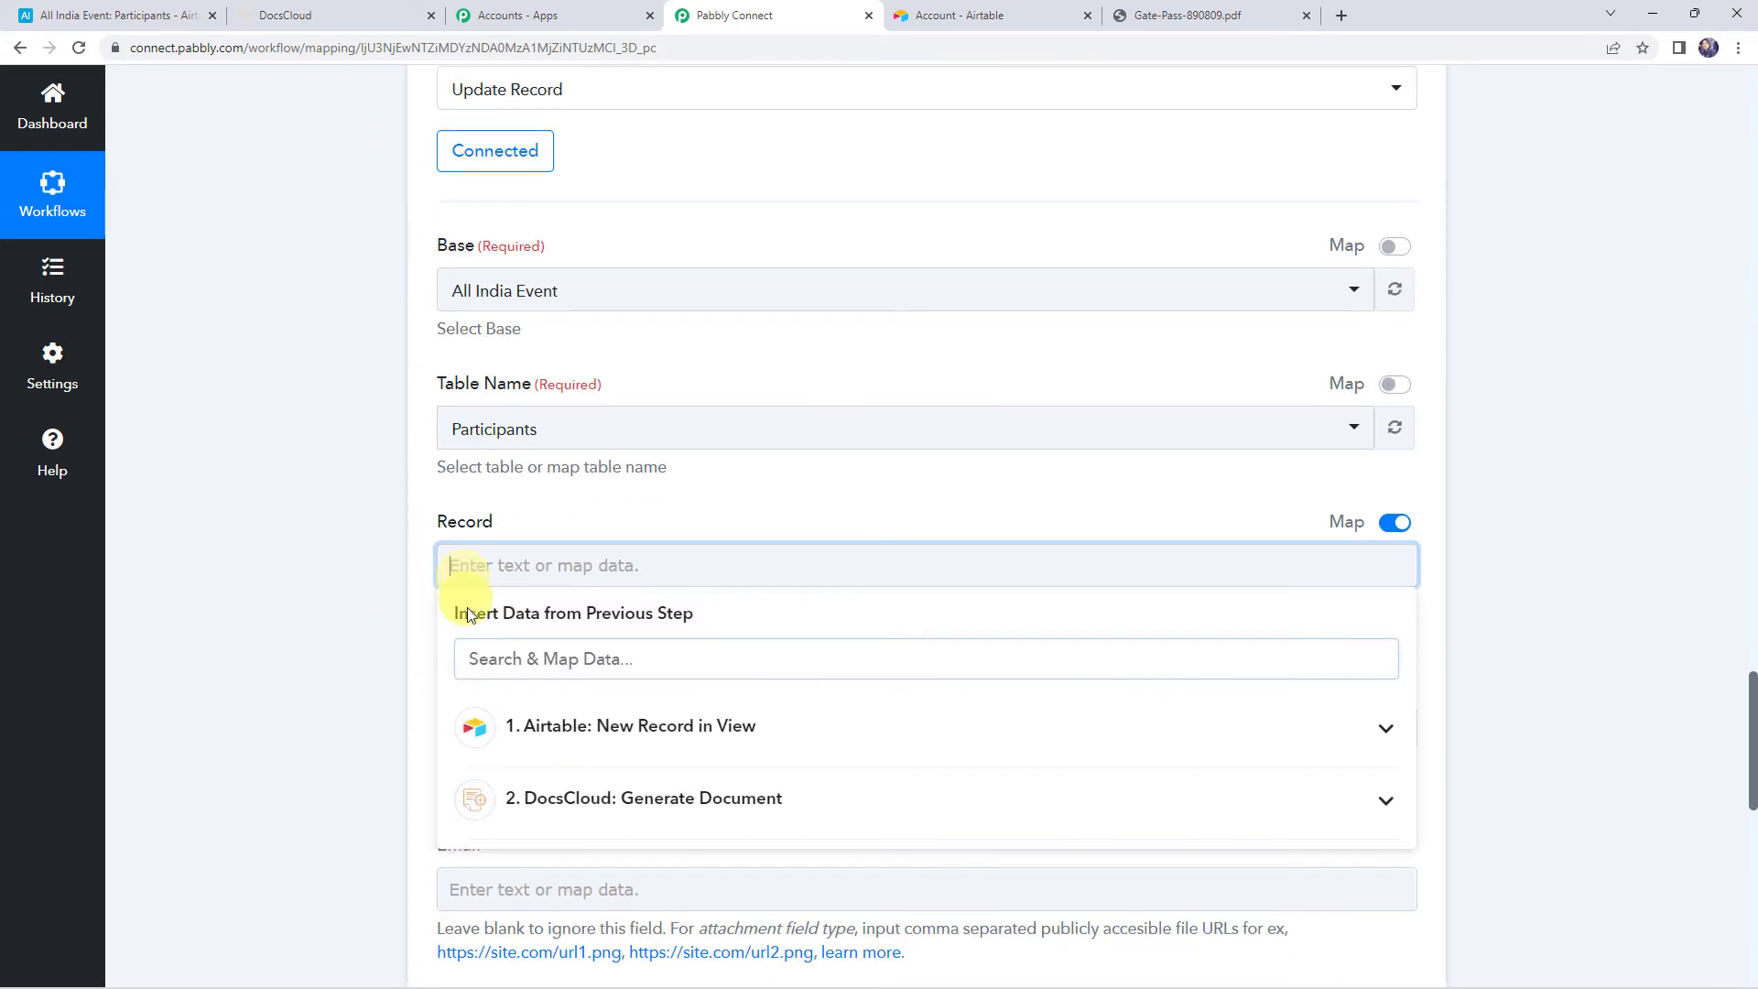
pyautogui.click(539, 725)
pyautogui.click(555, 790)
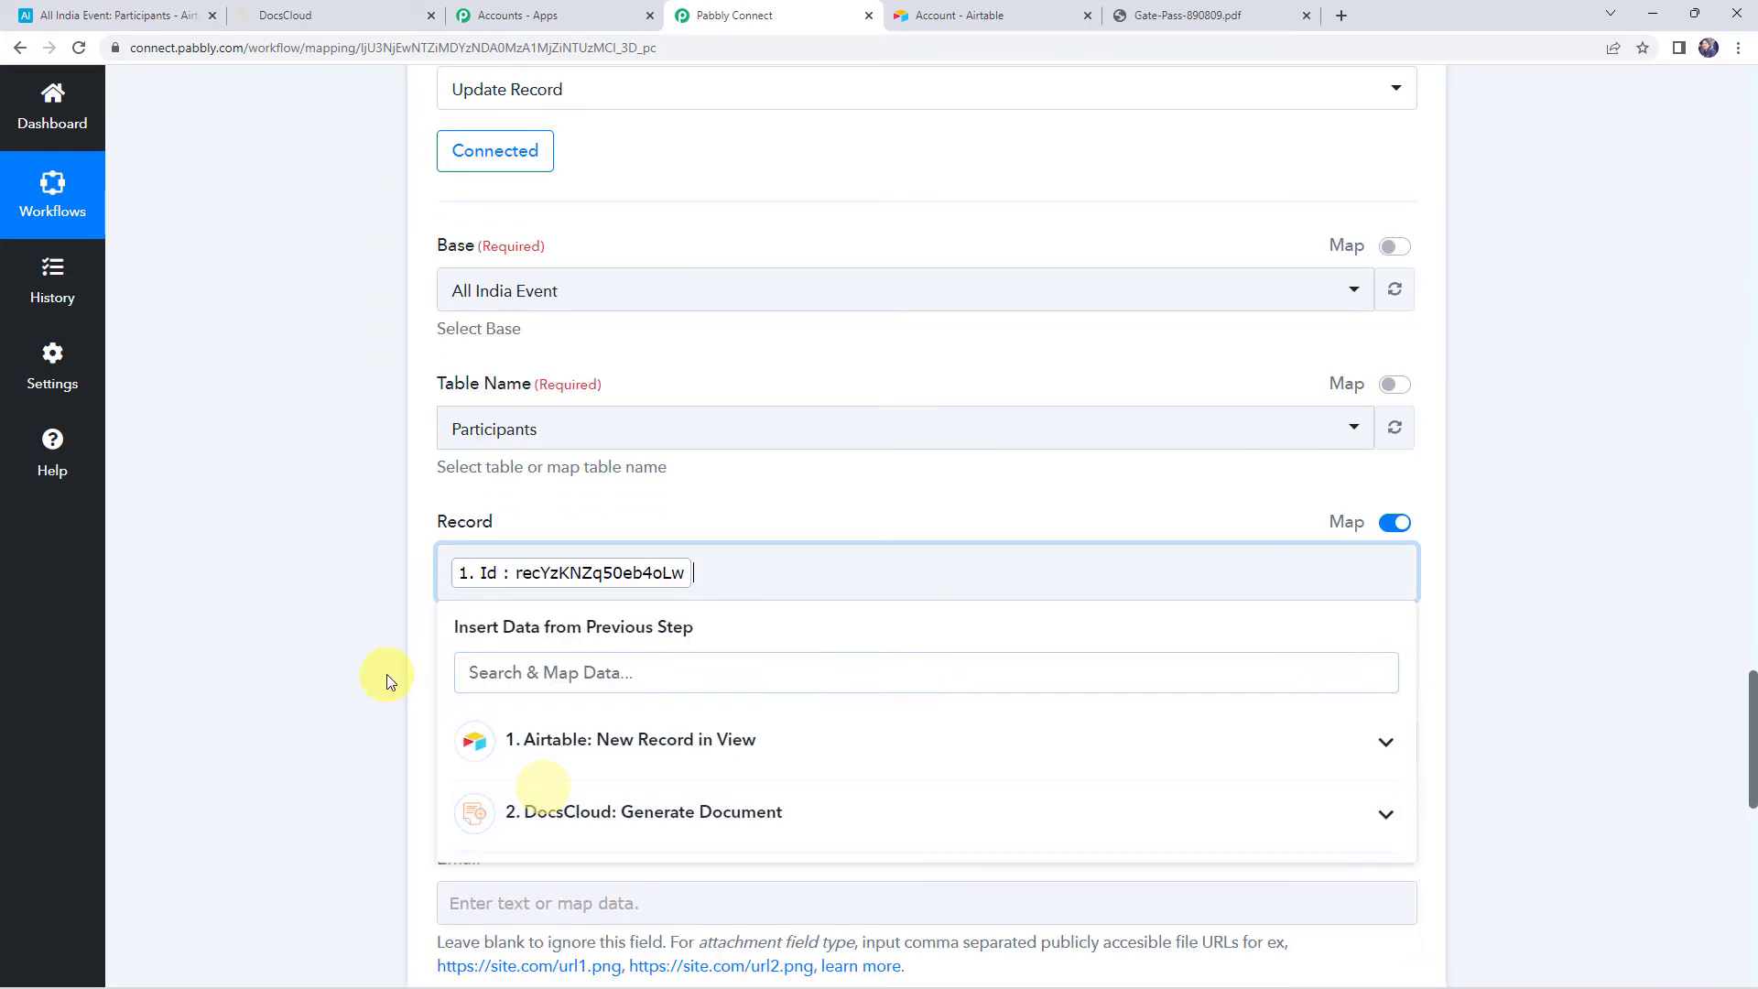
pyautogui.click(386, 677)
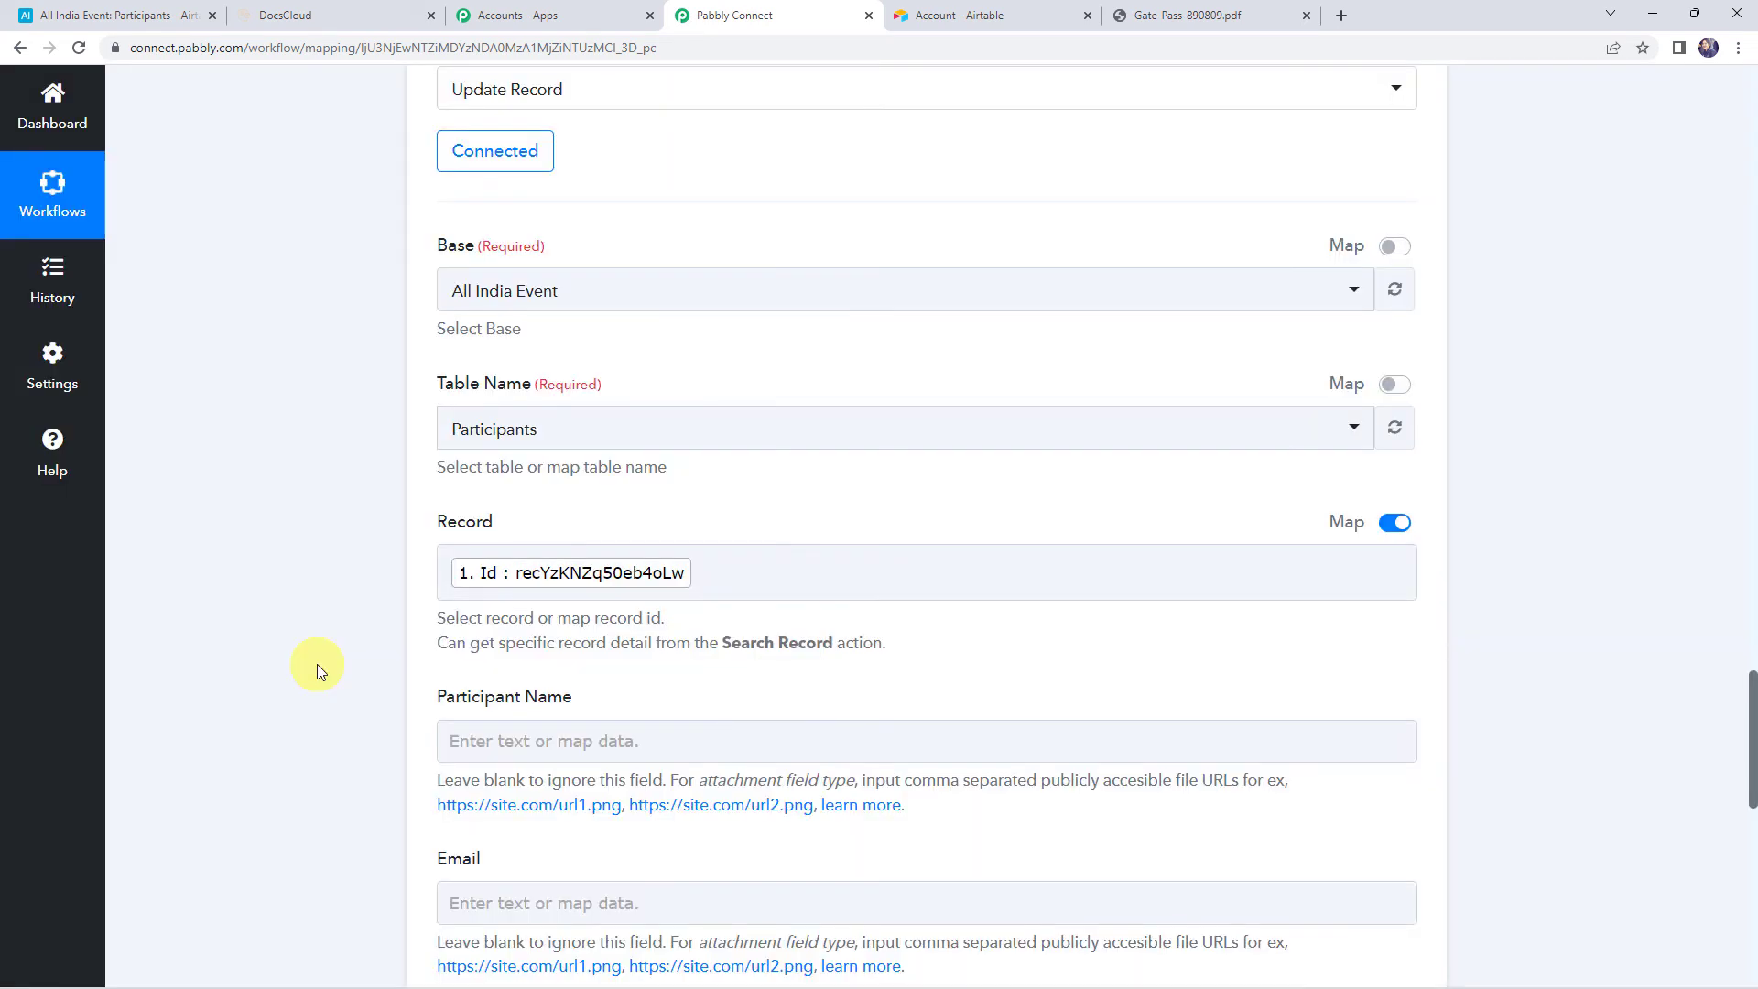
# Map DocsCloud's '2. Data Document Url' into the Document URL field
pyautogui.scroll(-2, 317, 663)
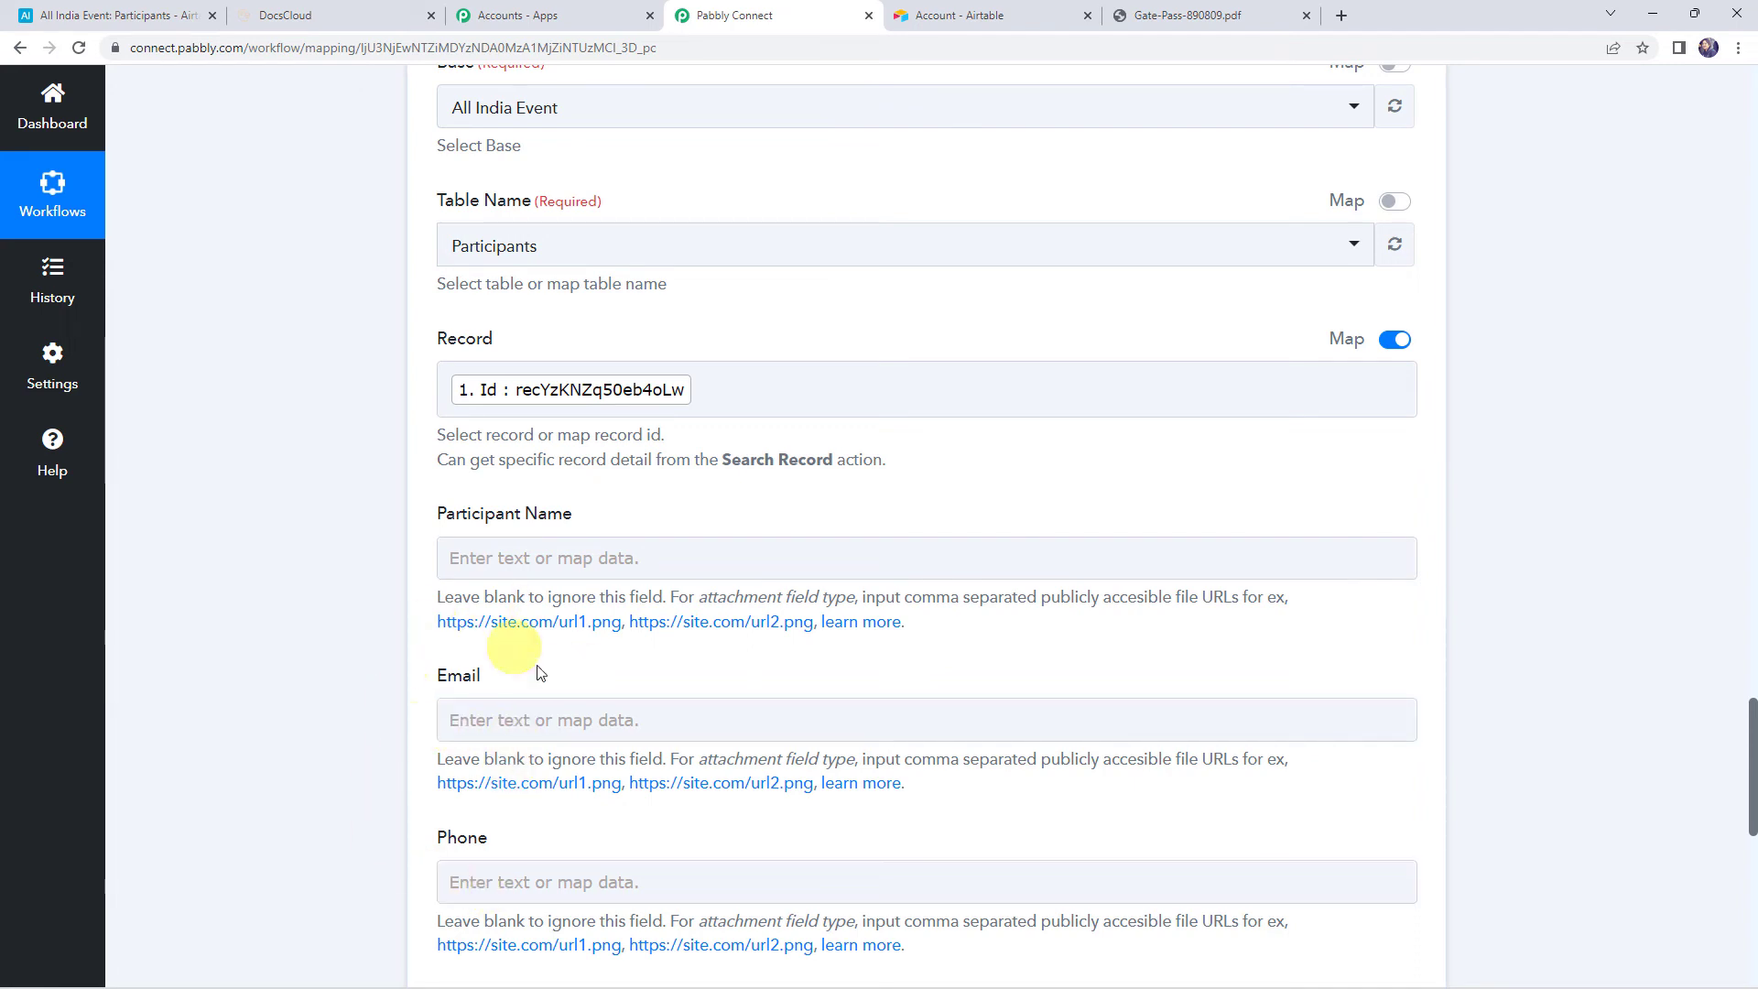
pyautogui.scroll(-3, 405, 747)
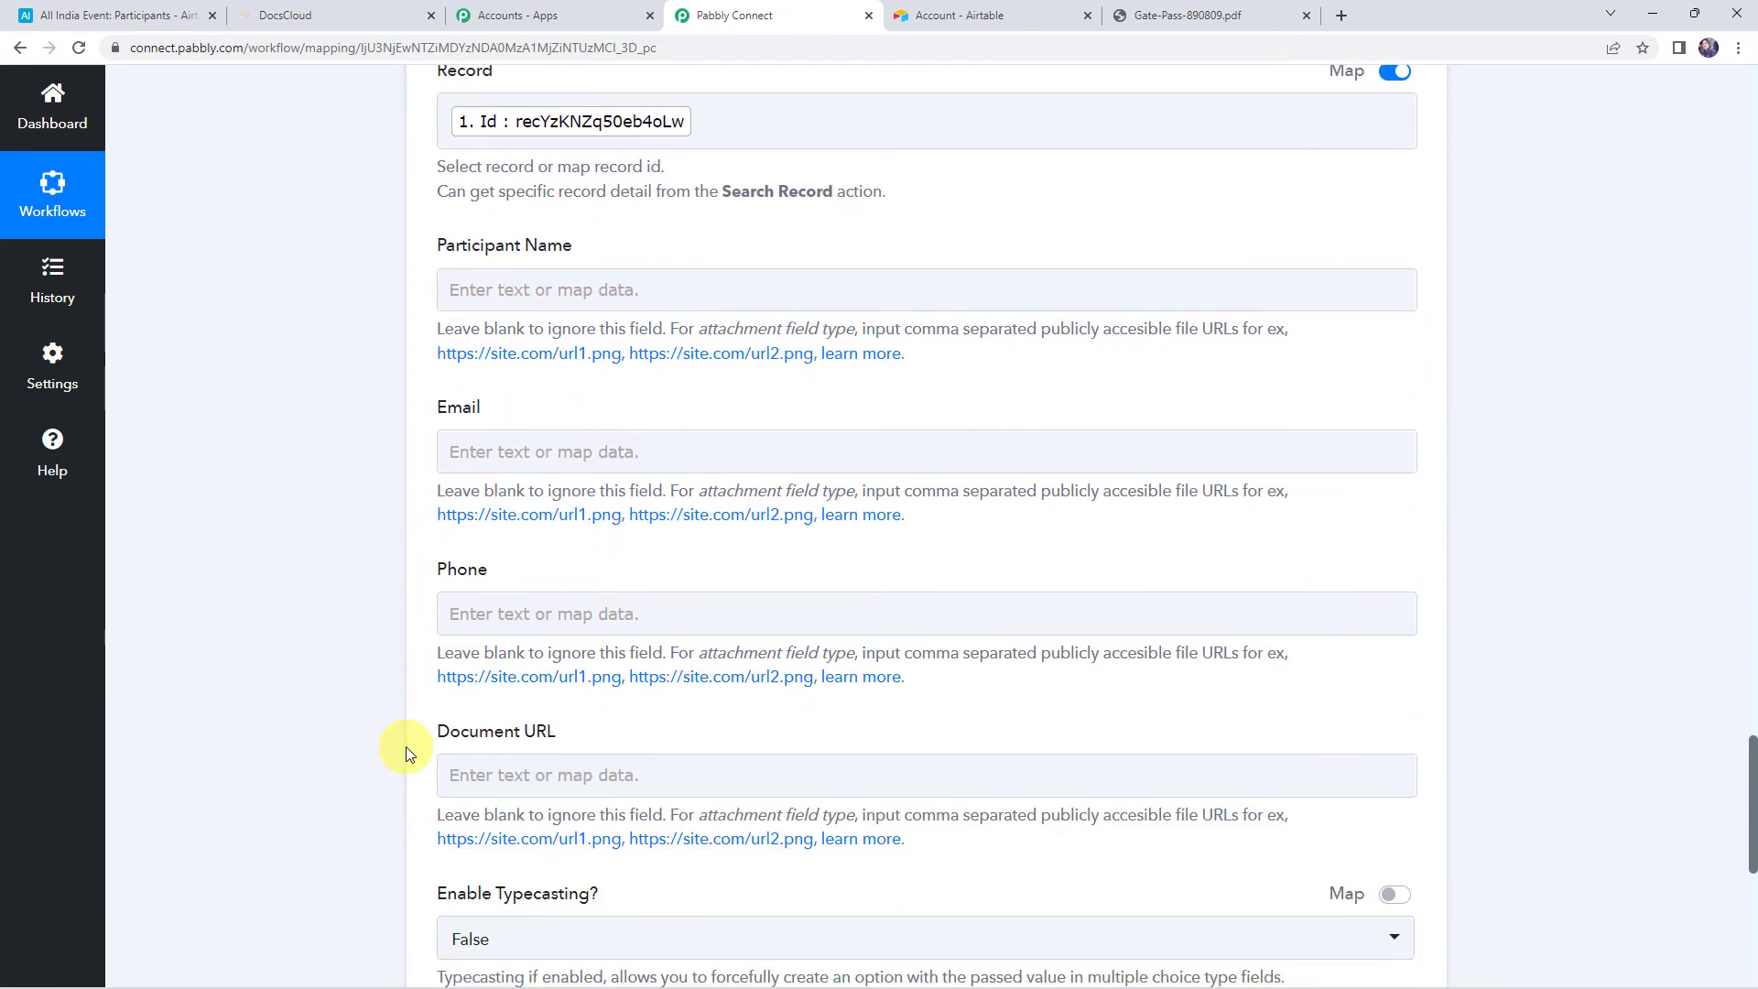
pyautogui.scroll(-1, 405, 745)
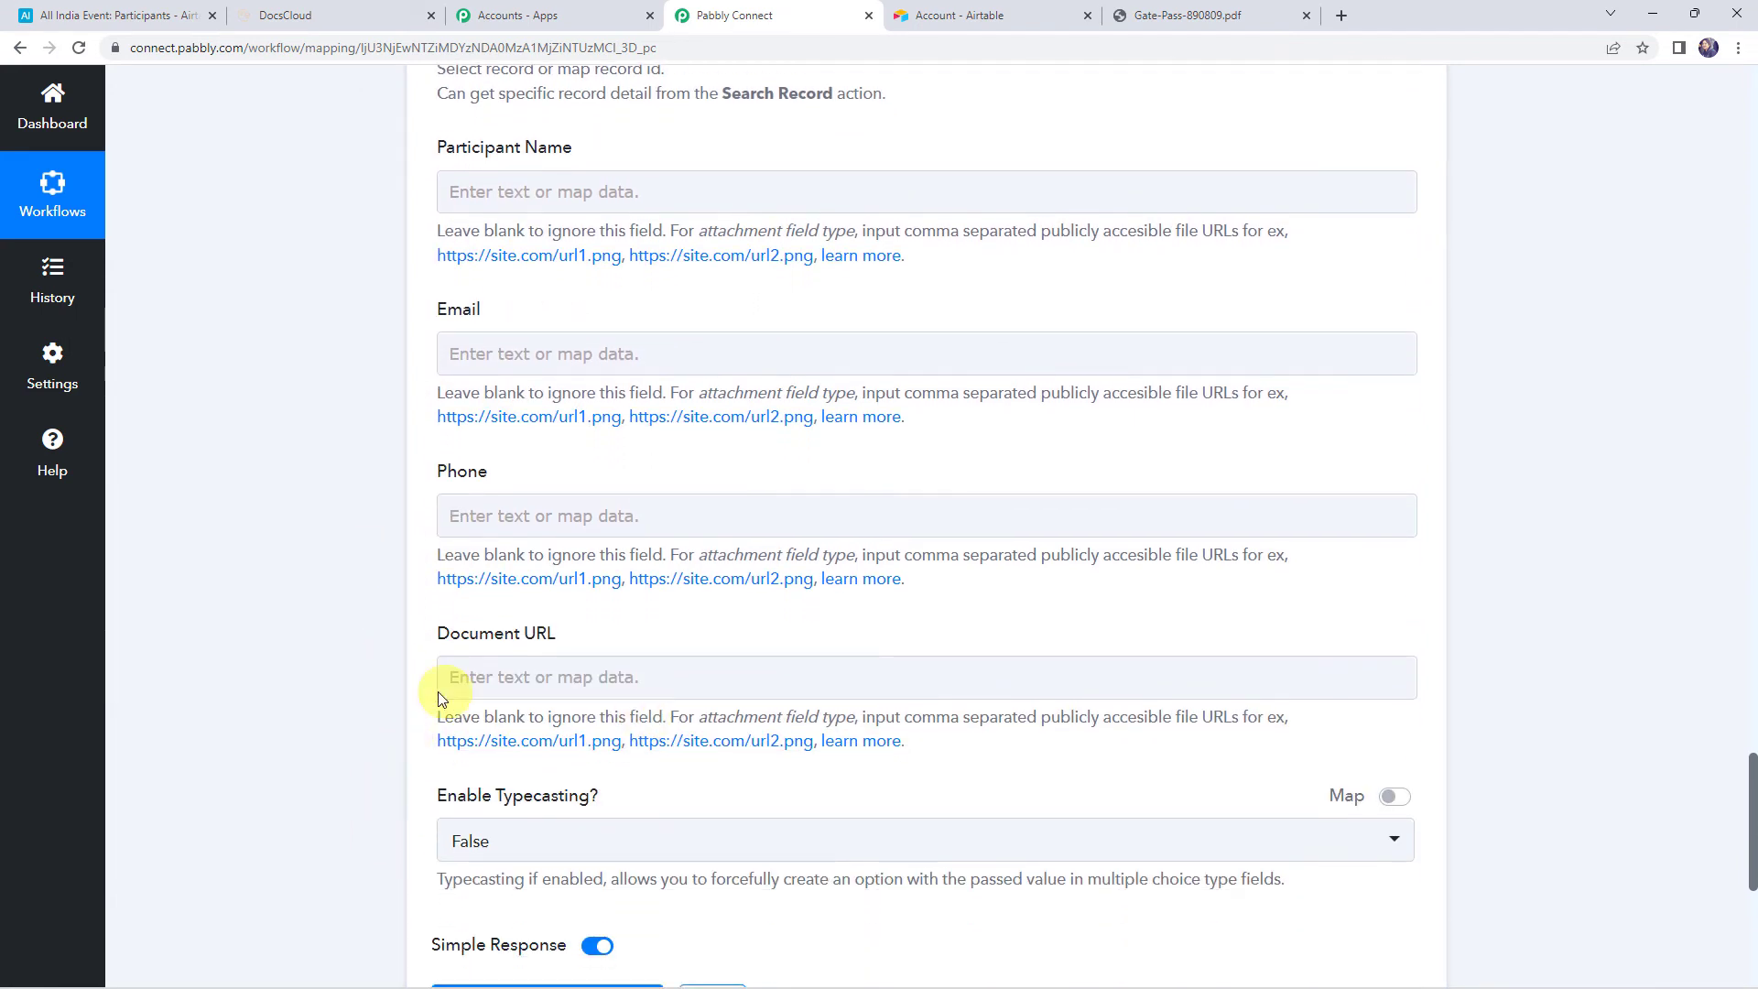
pyautogui.click(510, 680)
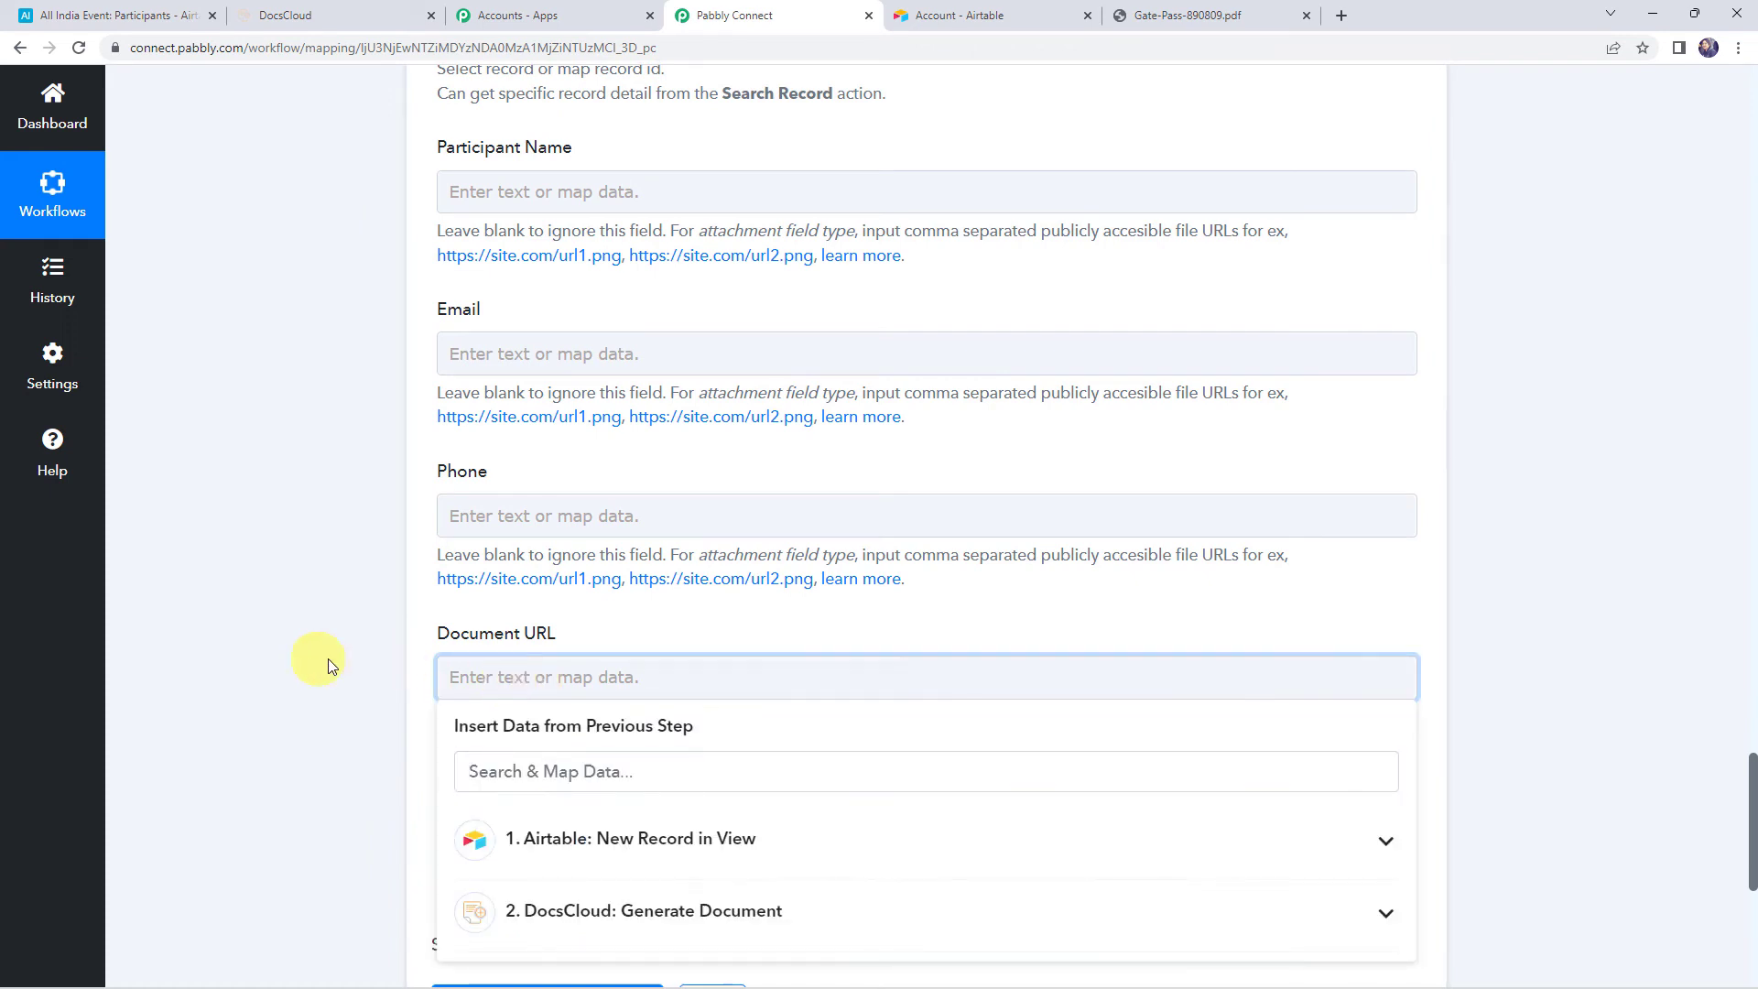
pyautogui.scroll(-2, 299, 658)
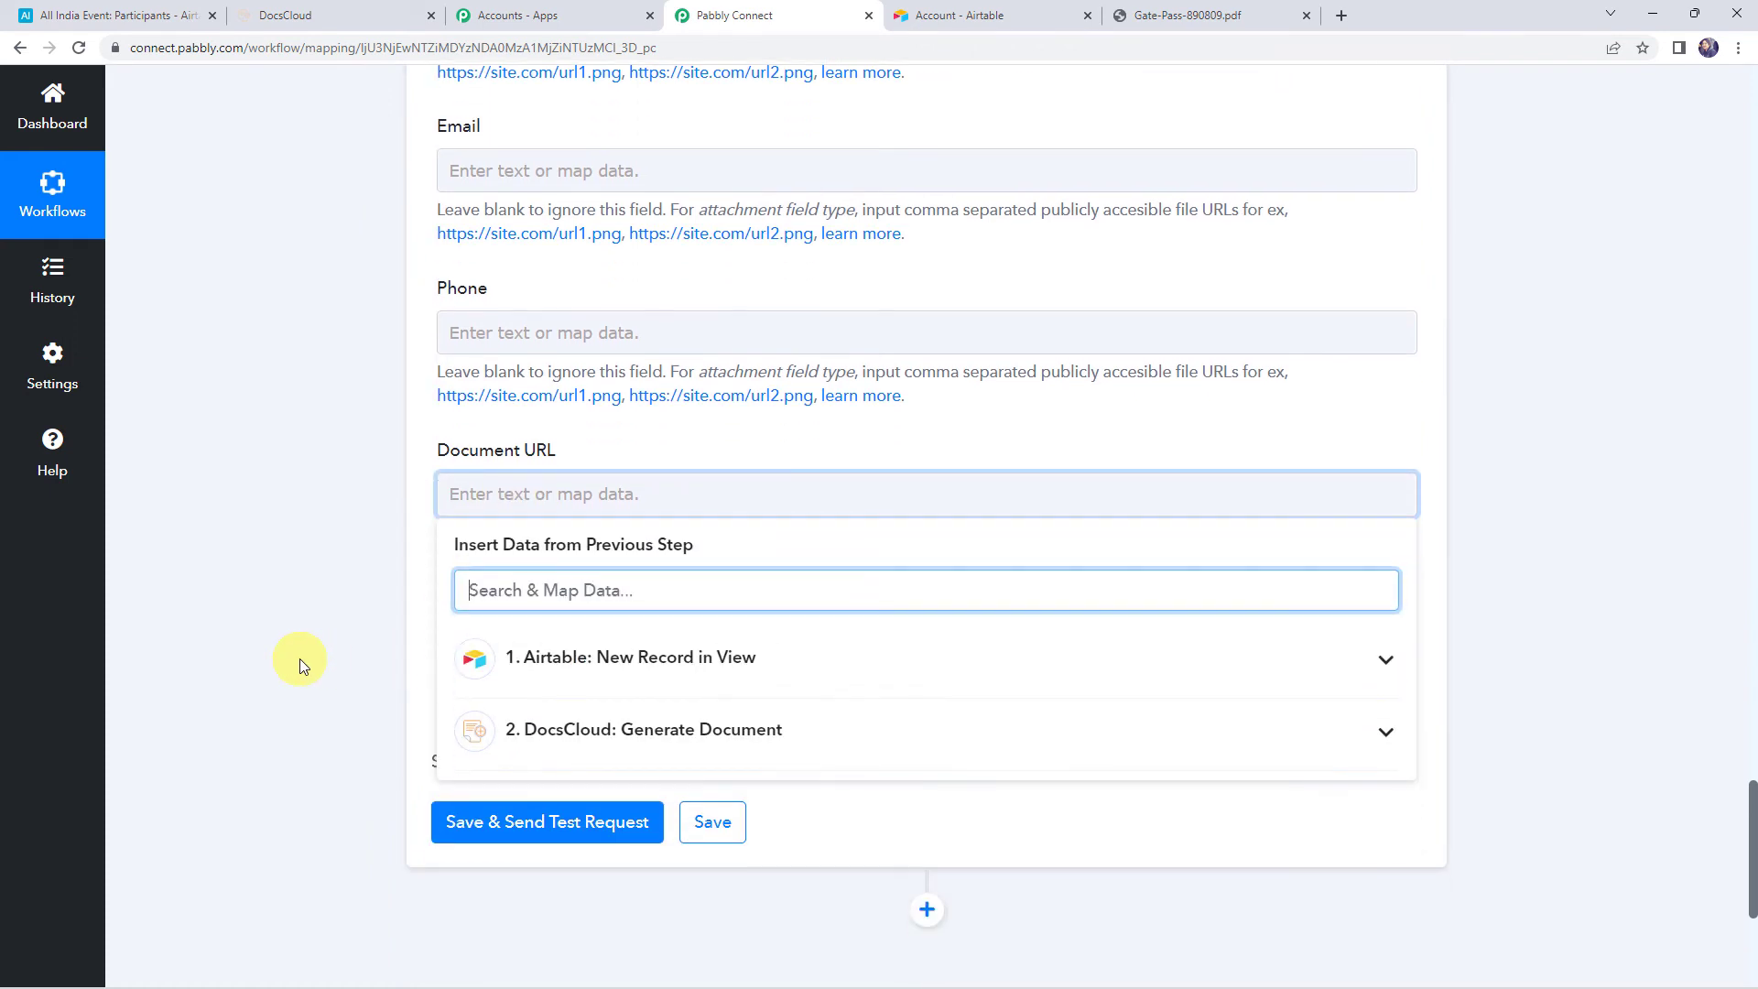
pyautogui.click(603, 745)
pyautogui.scroll(-1, 603, 824)
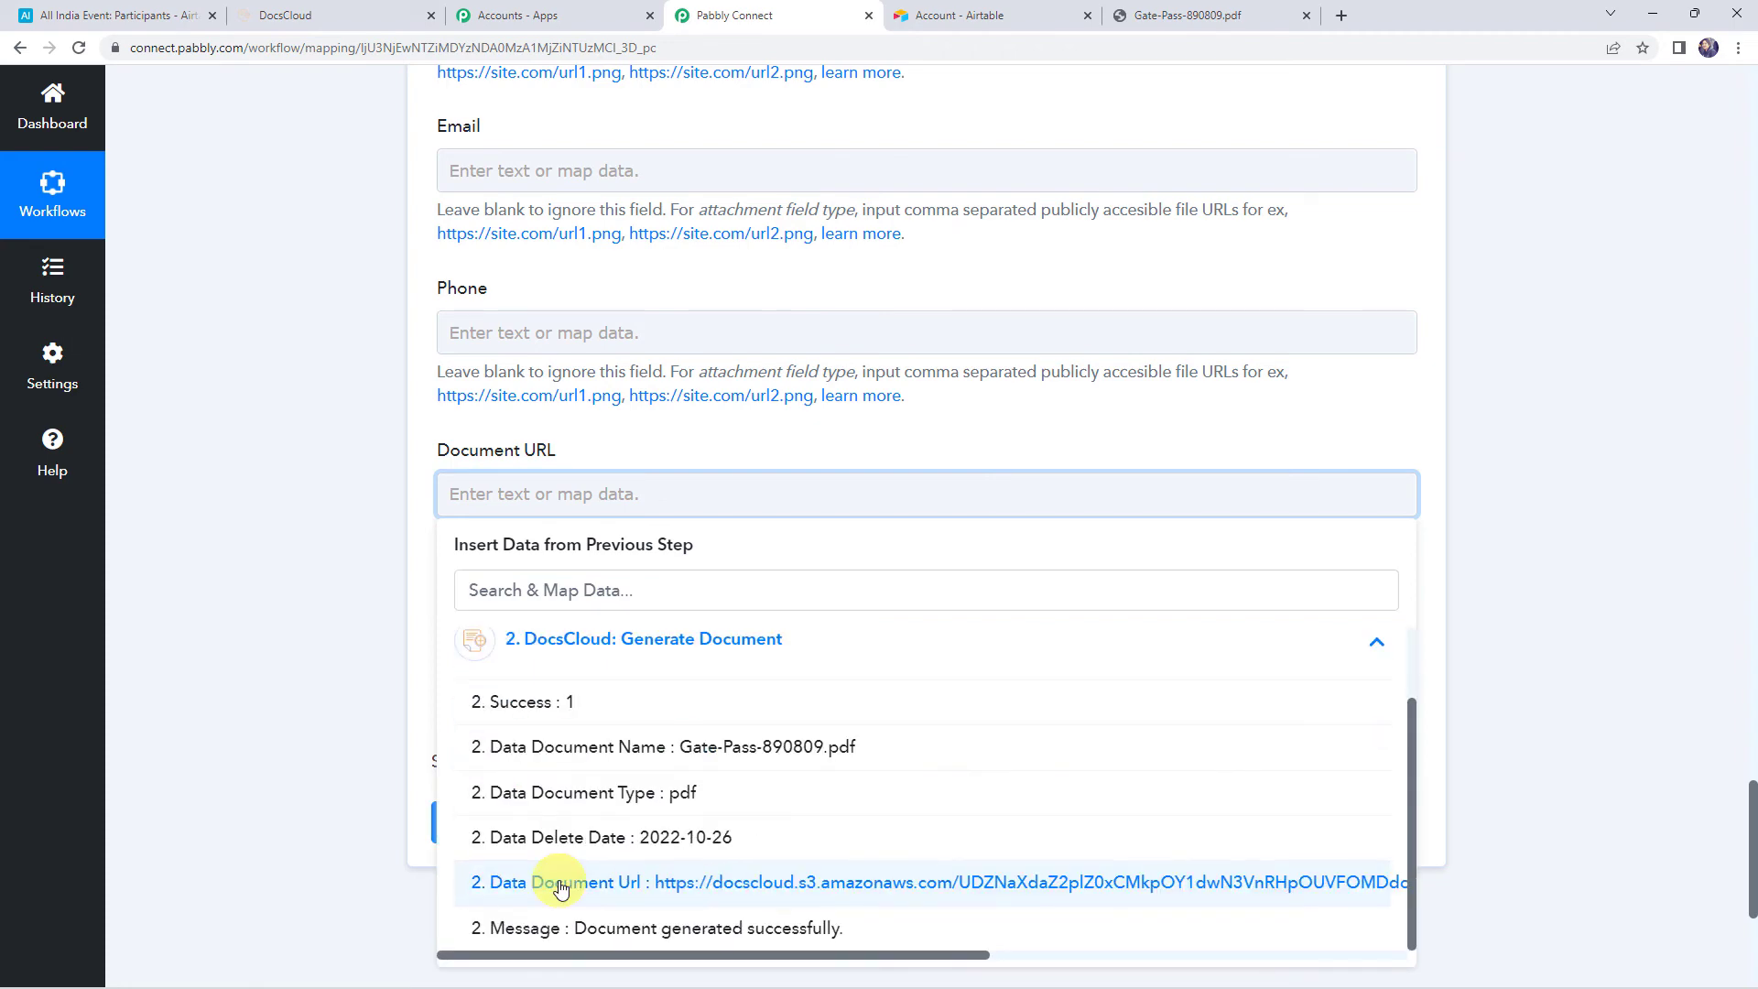
pyautogui.click(561, 882)
pyautogui.click(343, 588)
# Save the Update Record step, send a test request, and review the returned record
pyautogui.scroll(-3, 343, 587)
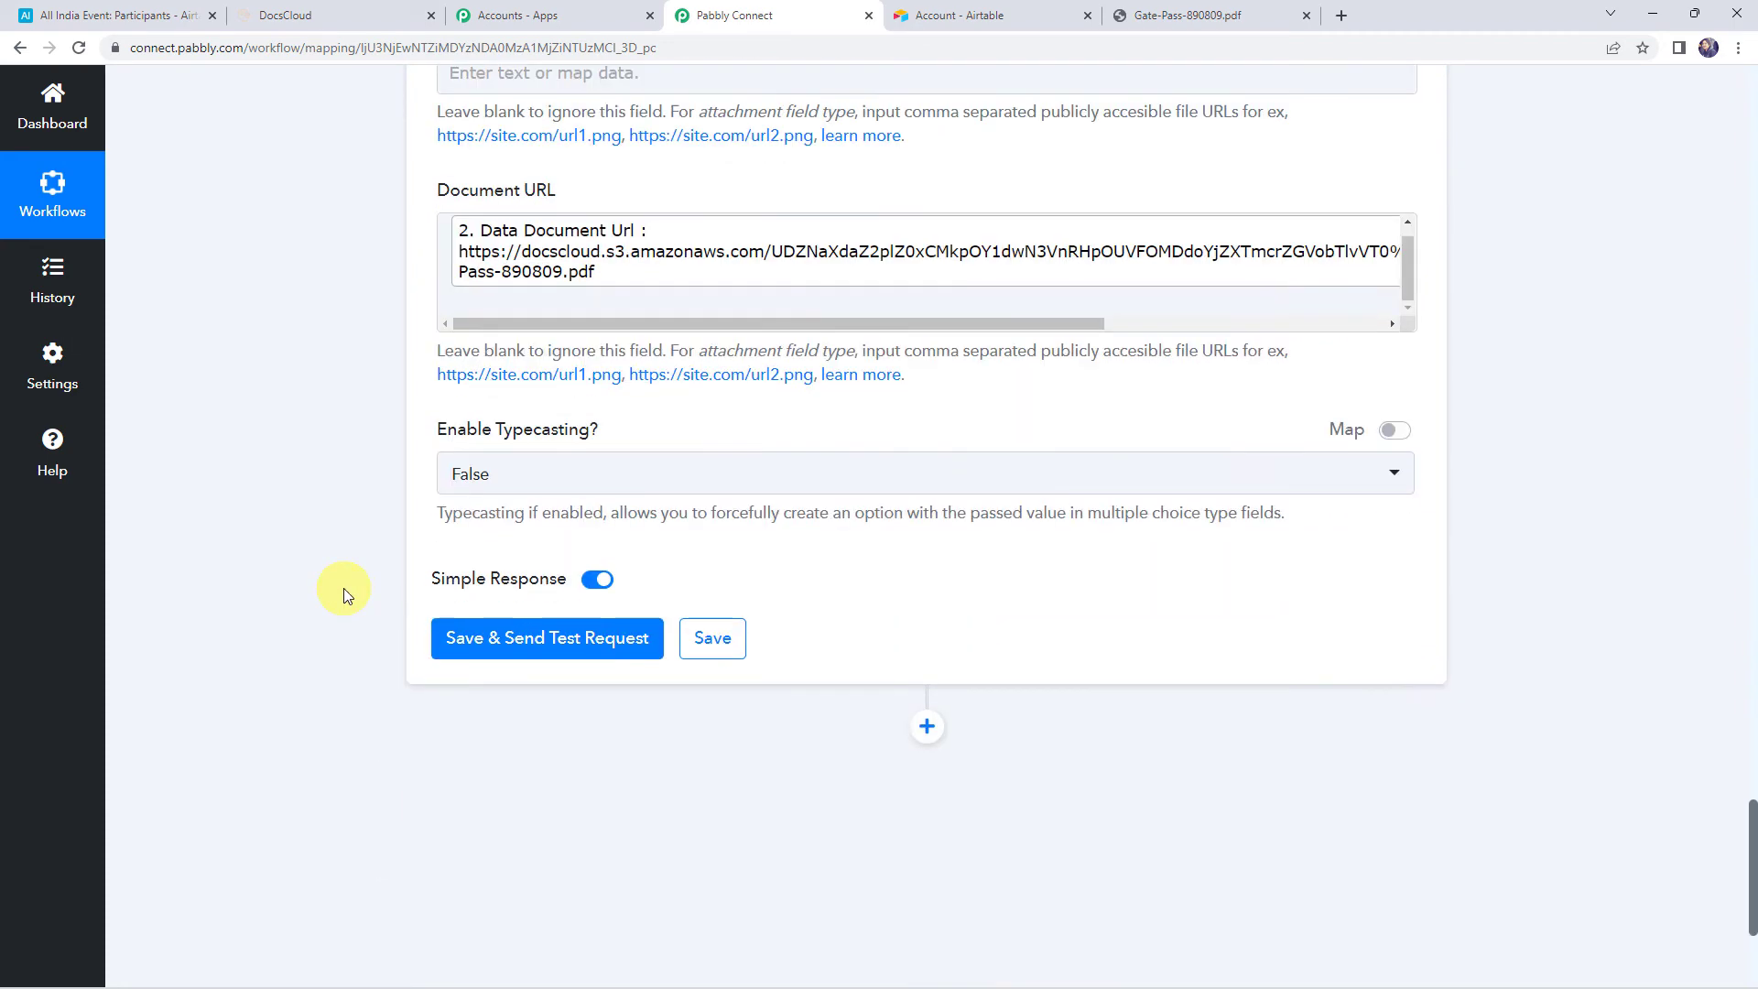
pyautogui.click(525, 622)
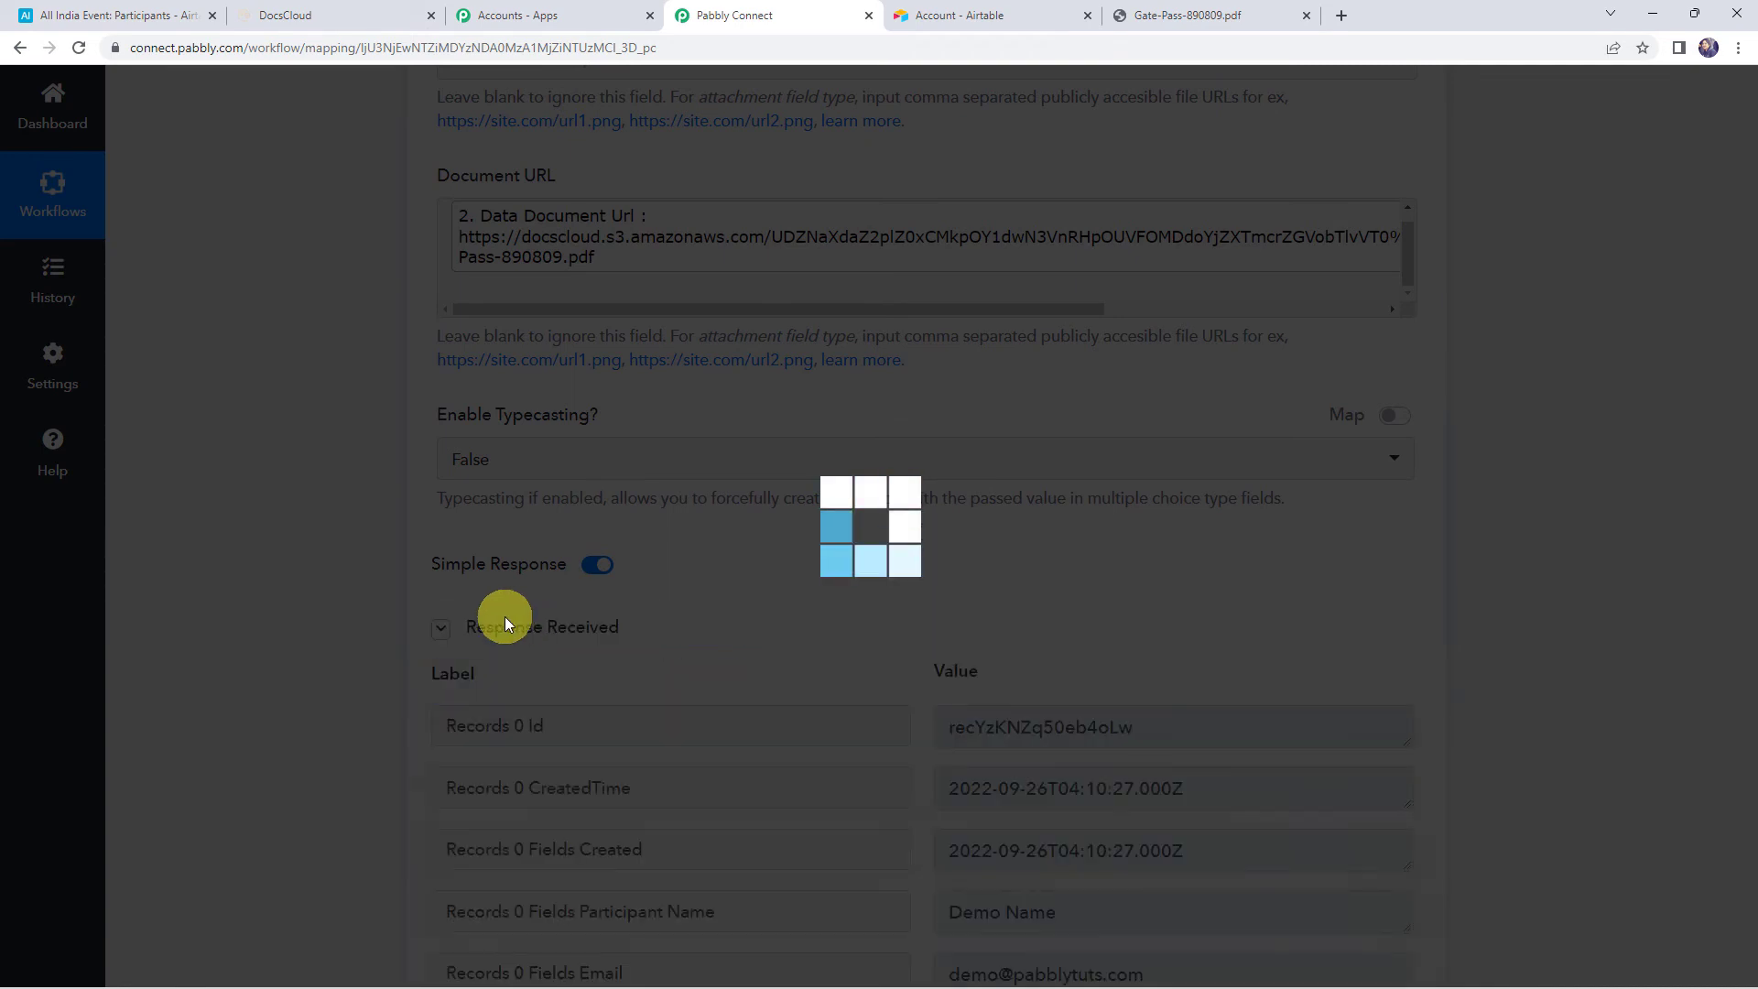
pyautogui.scroll(-3, 339, 582)
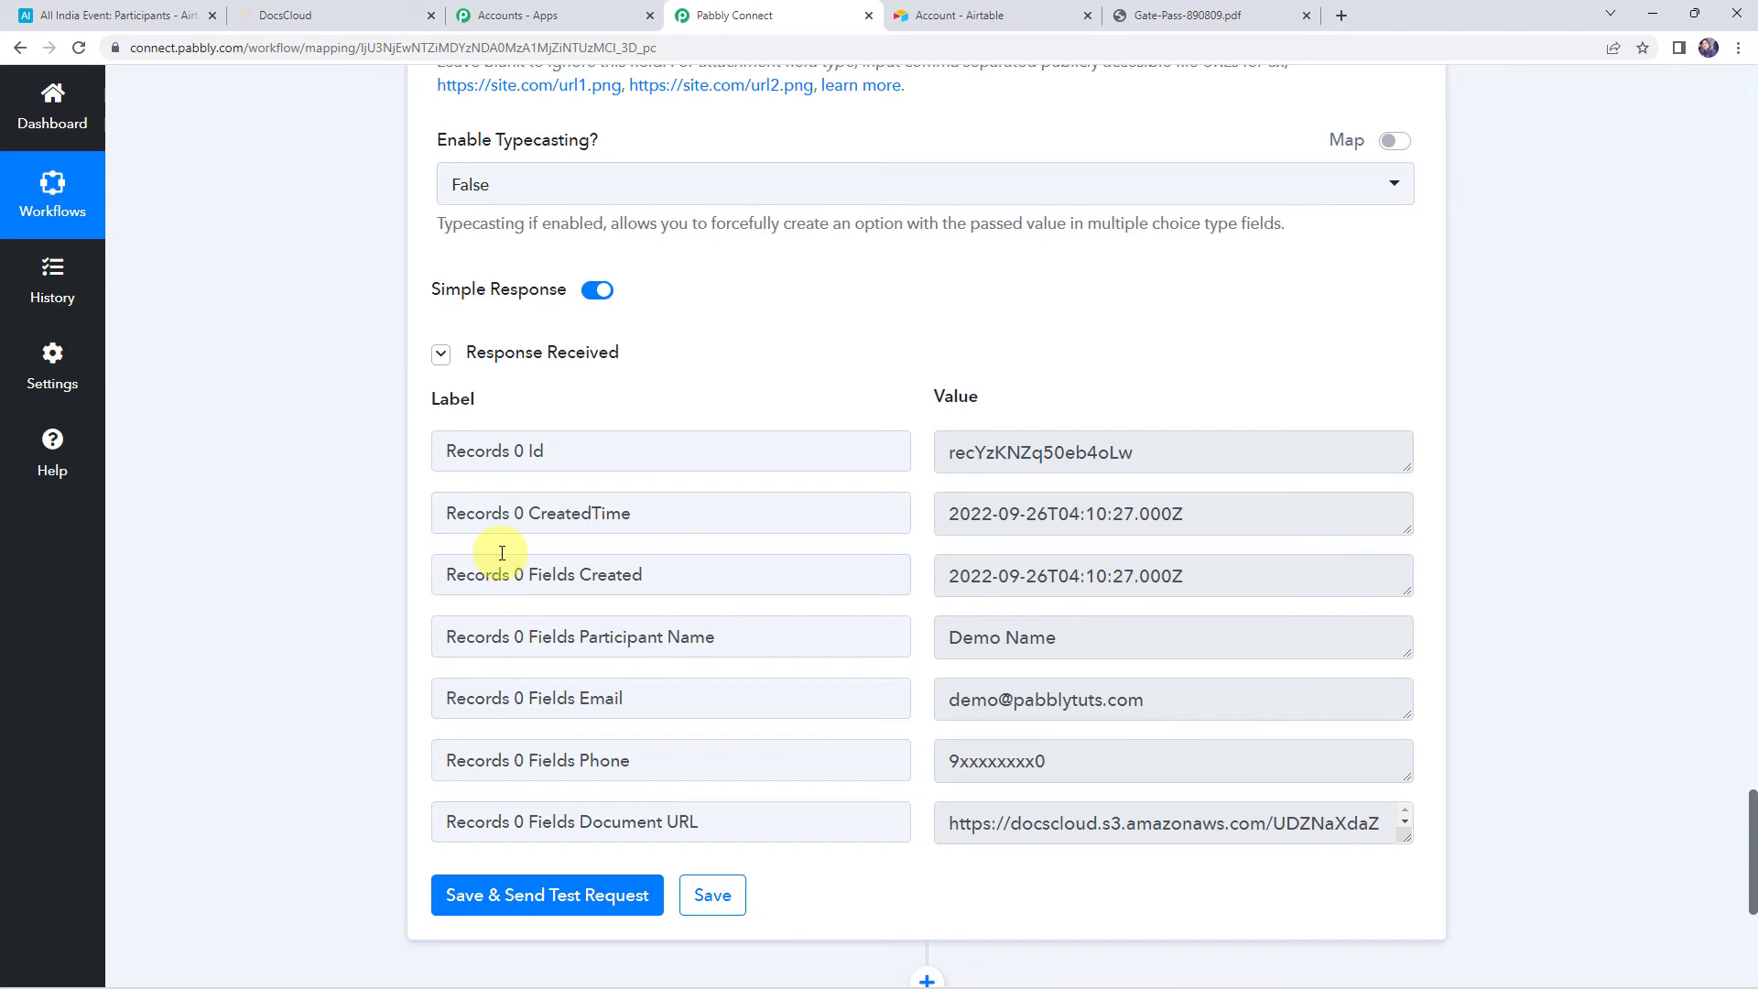
# Widen Airtable's Document URL column to read the new link, then return to Pabbly Connect
pyautogui.click(131, 18)
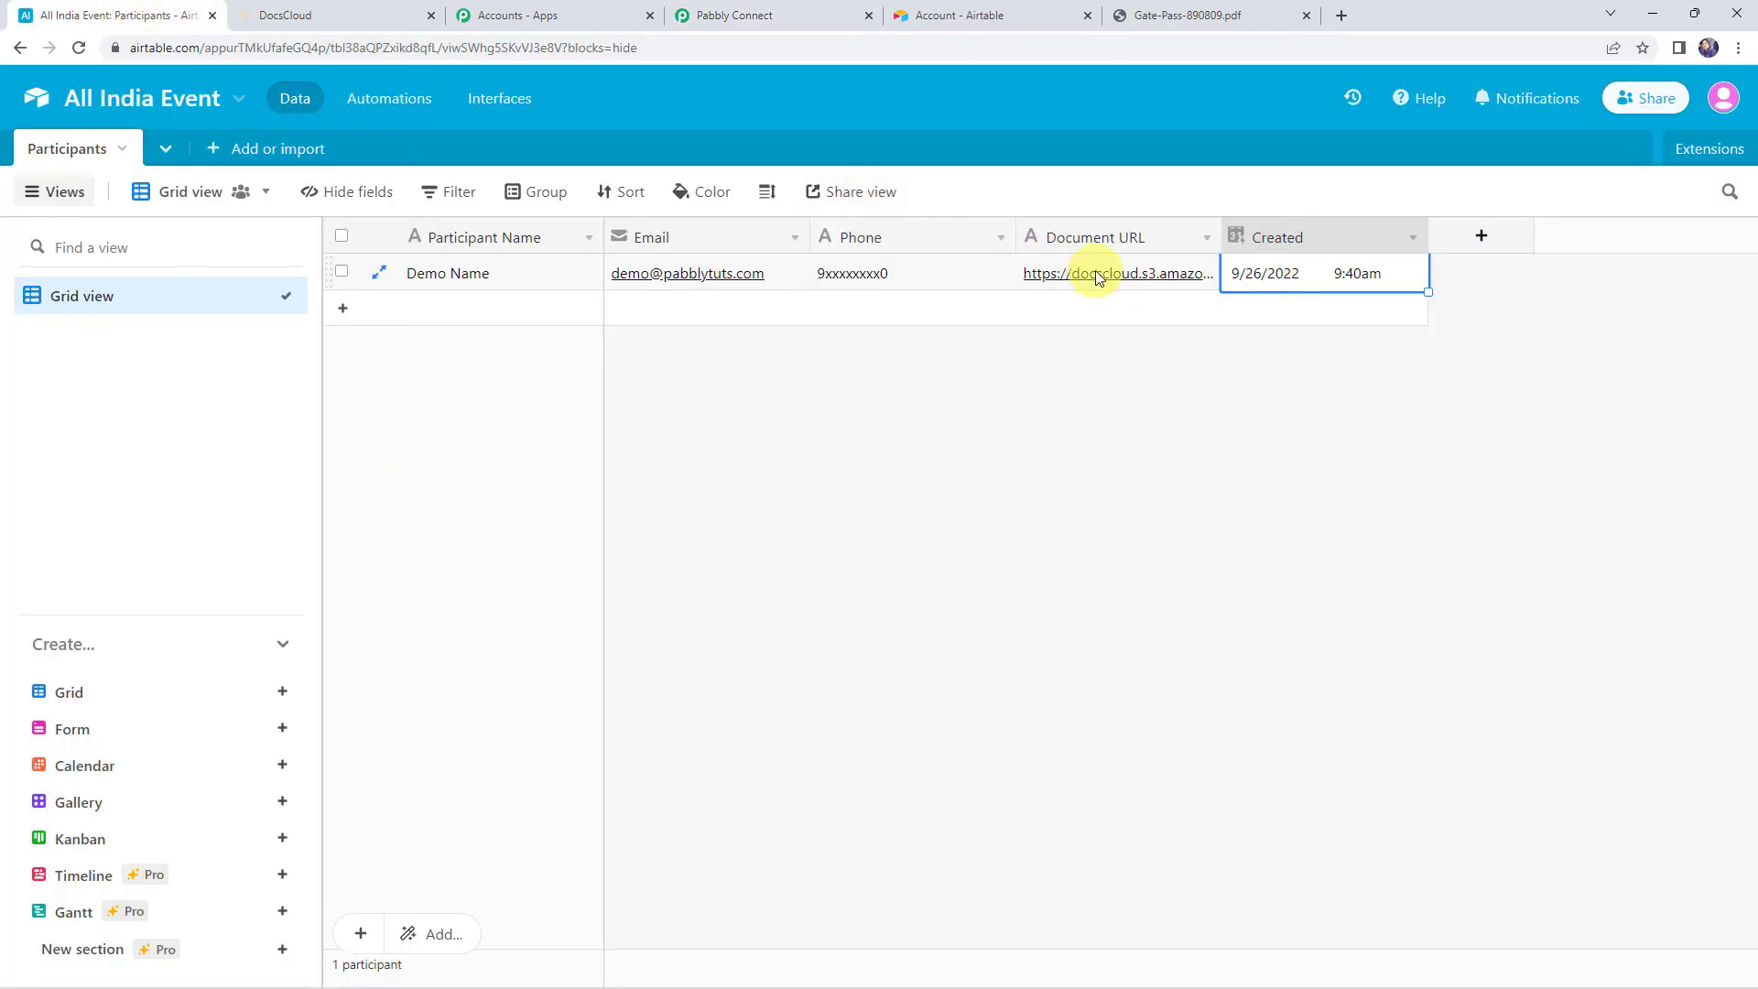
pyautogui.moveTo(1221, 235); pyautogui.dragTo(1343, 227)
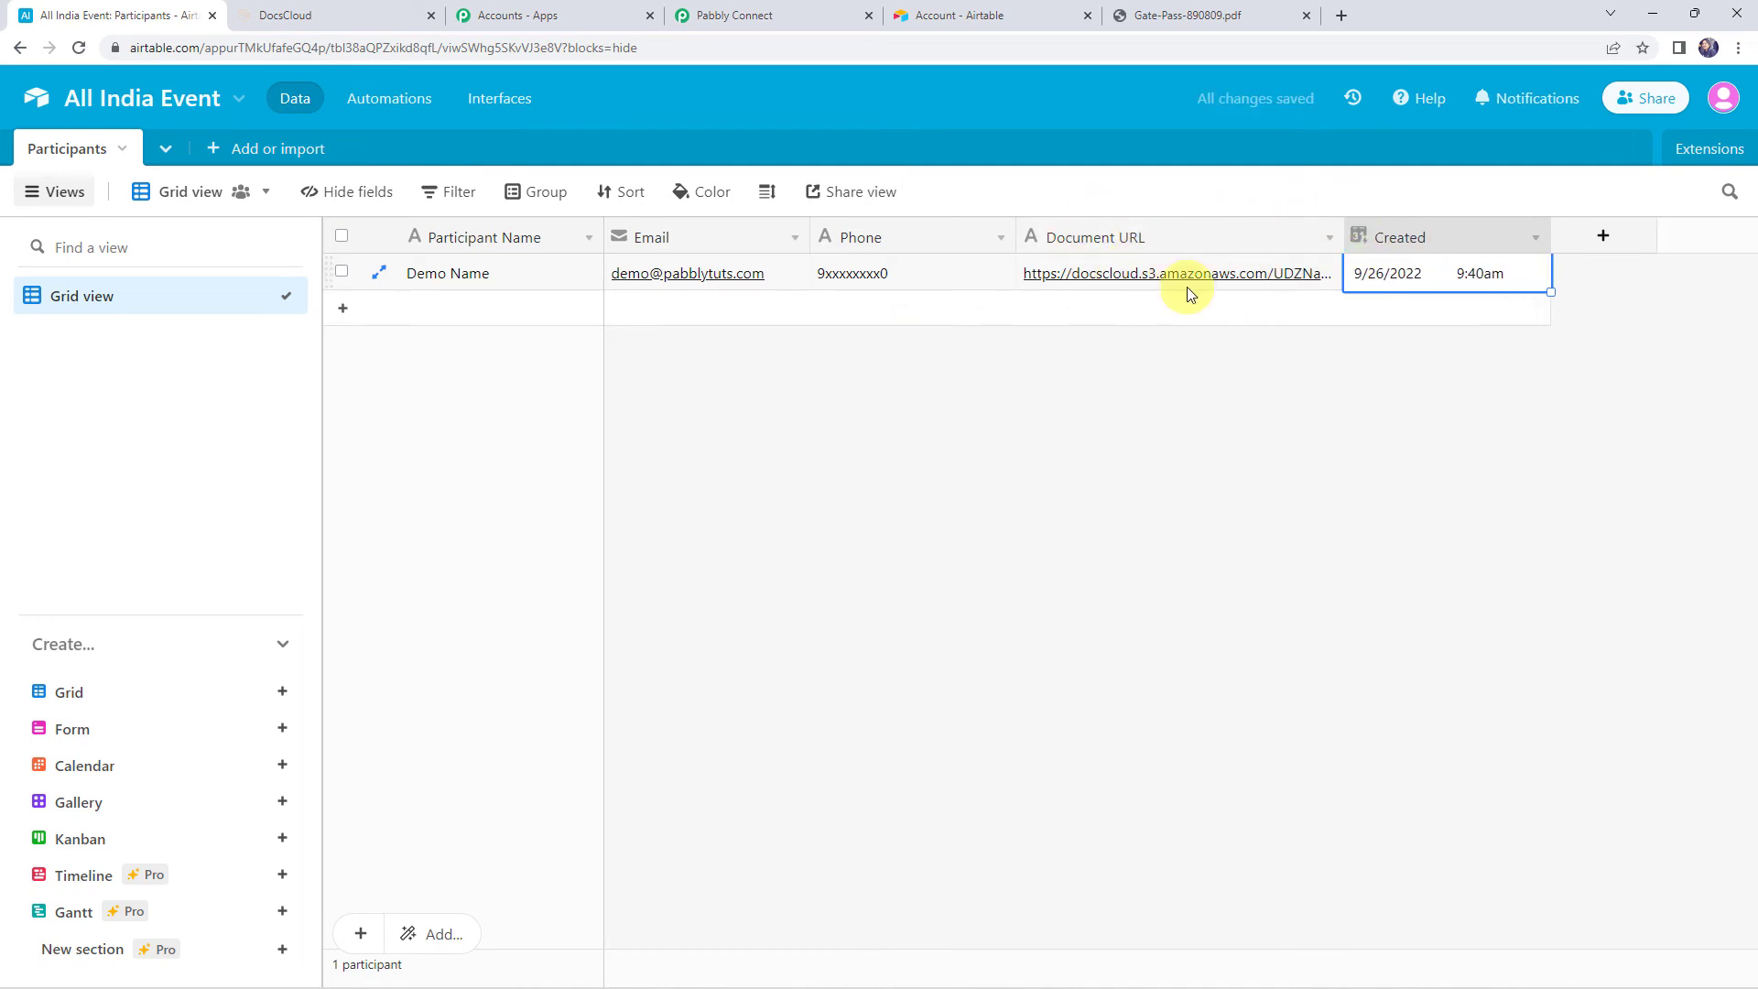
pyautogui.click(733, 16)
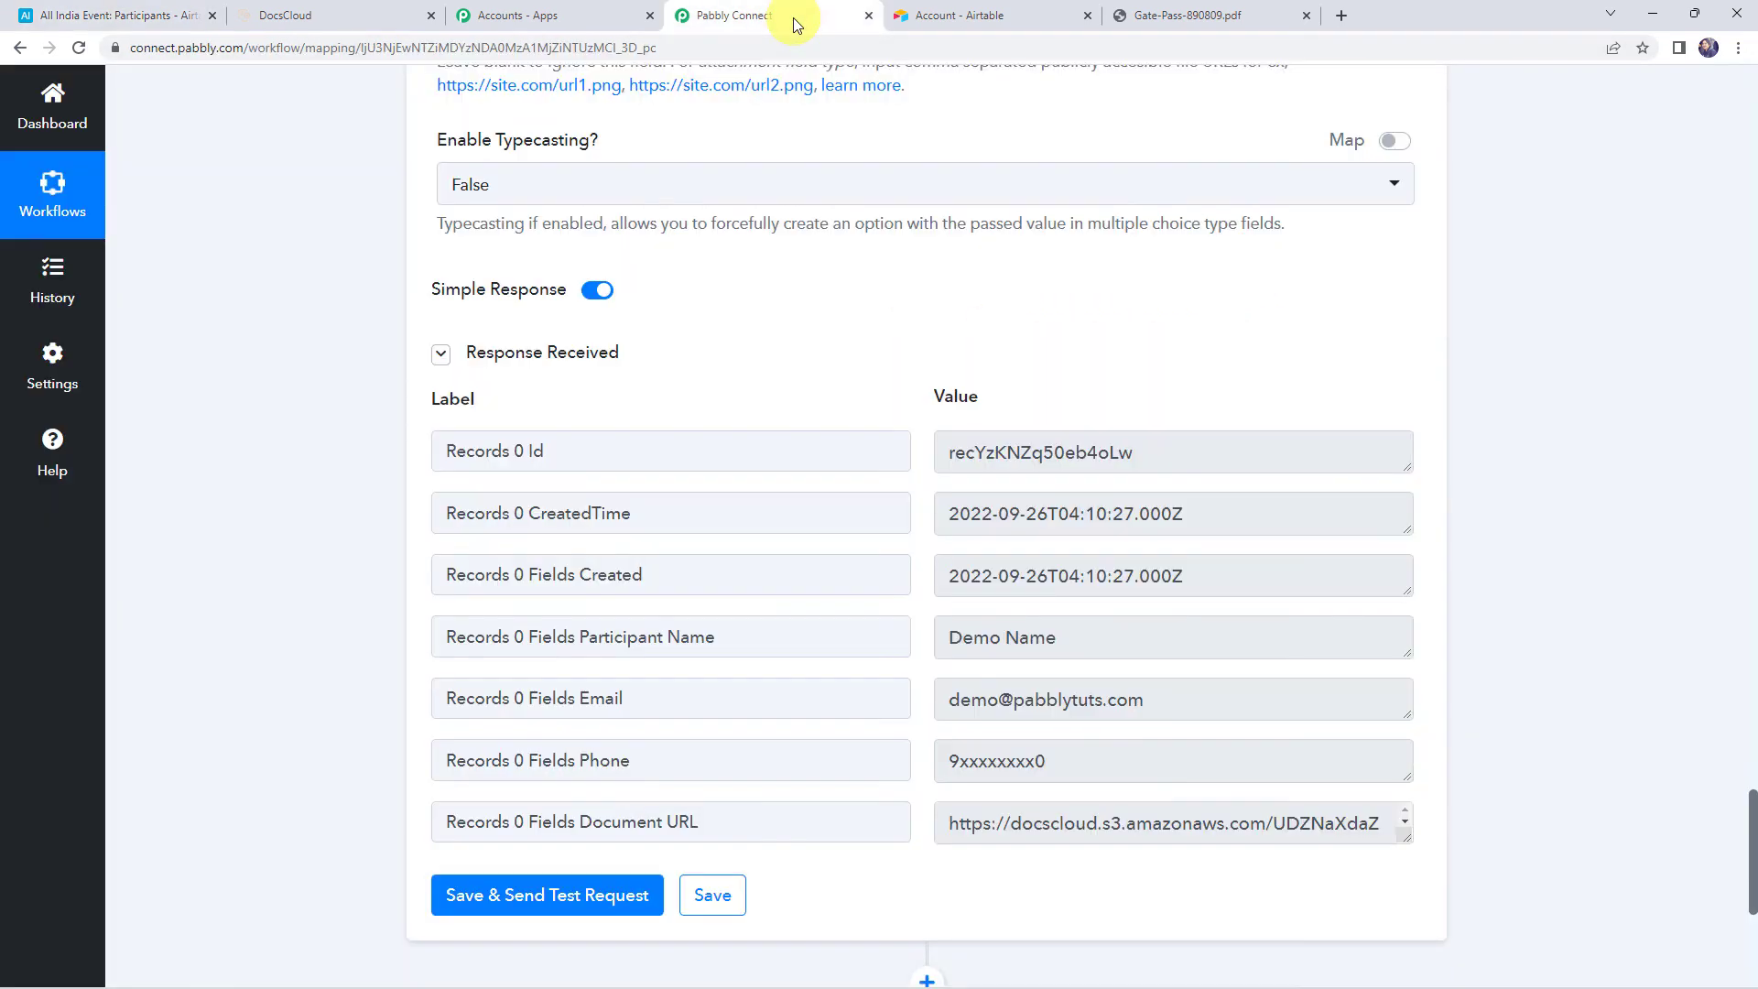
# Save the Update Record settings, dismiss the success popup, and view Airtable's Participants table
pyautogui.click(711, 894)
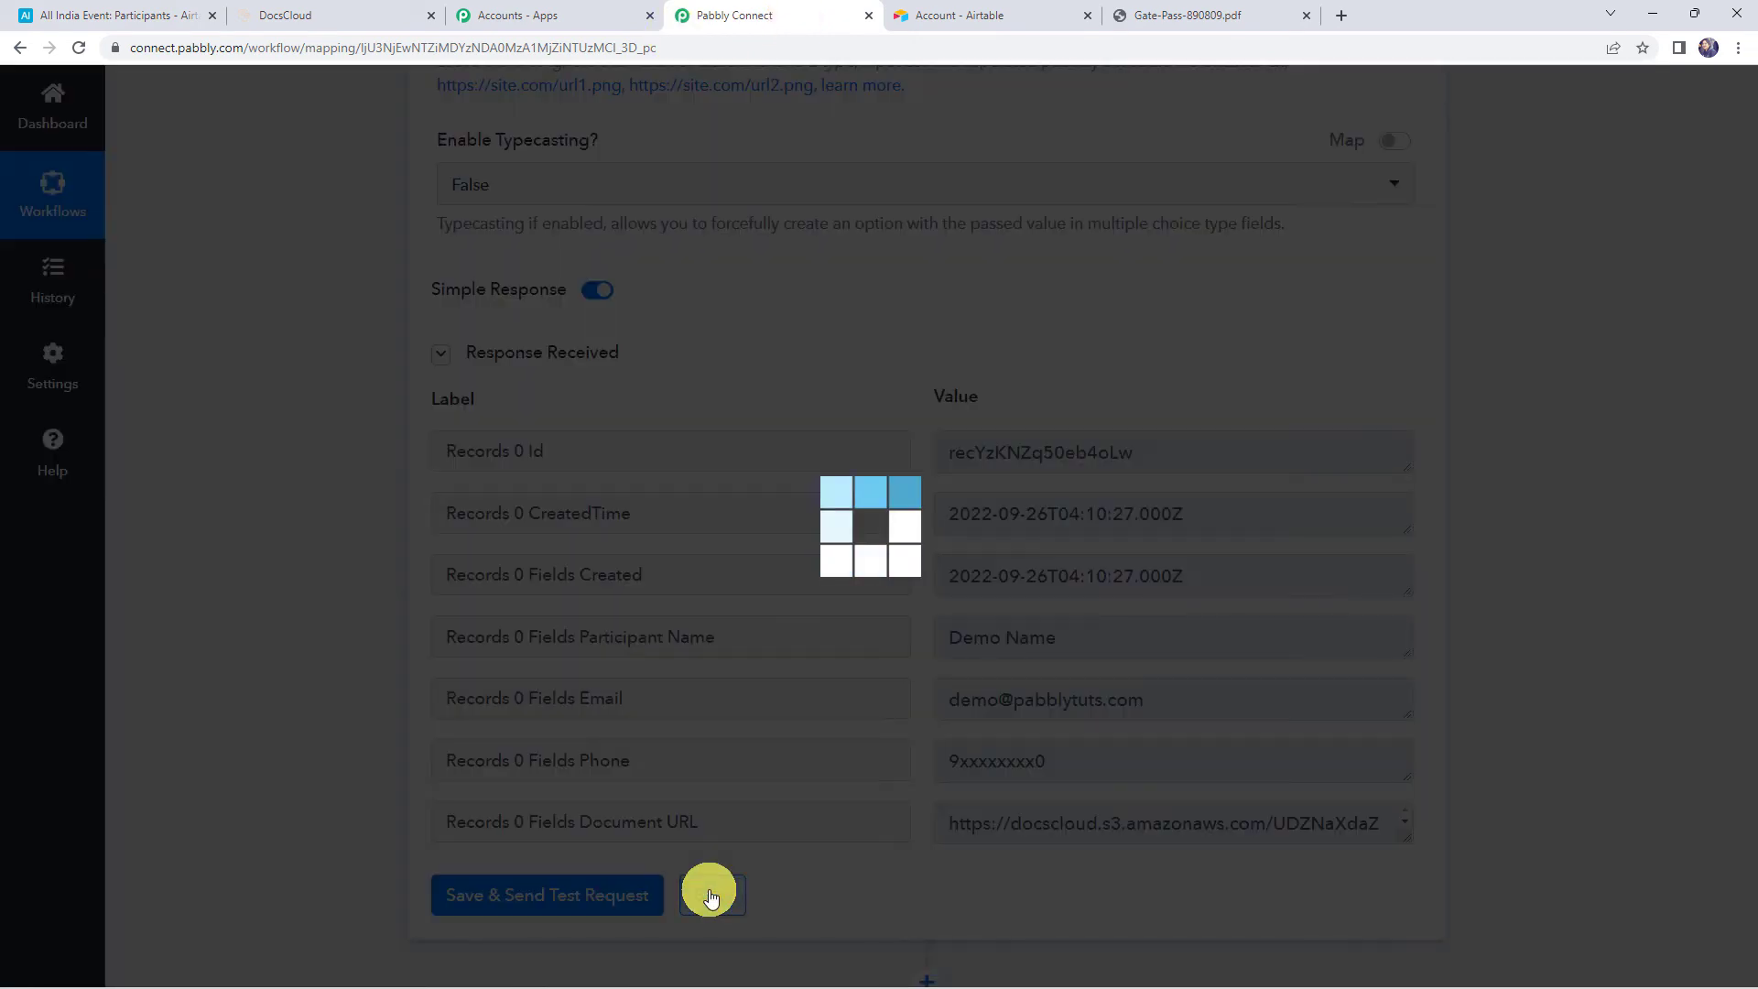
pyautogui.click(868, 623)
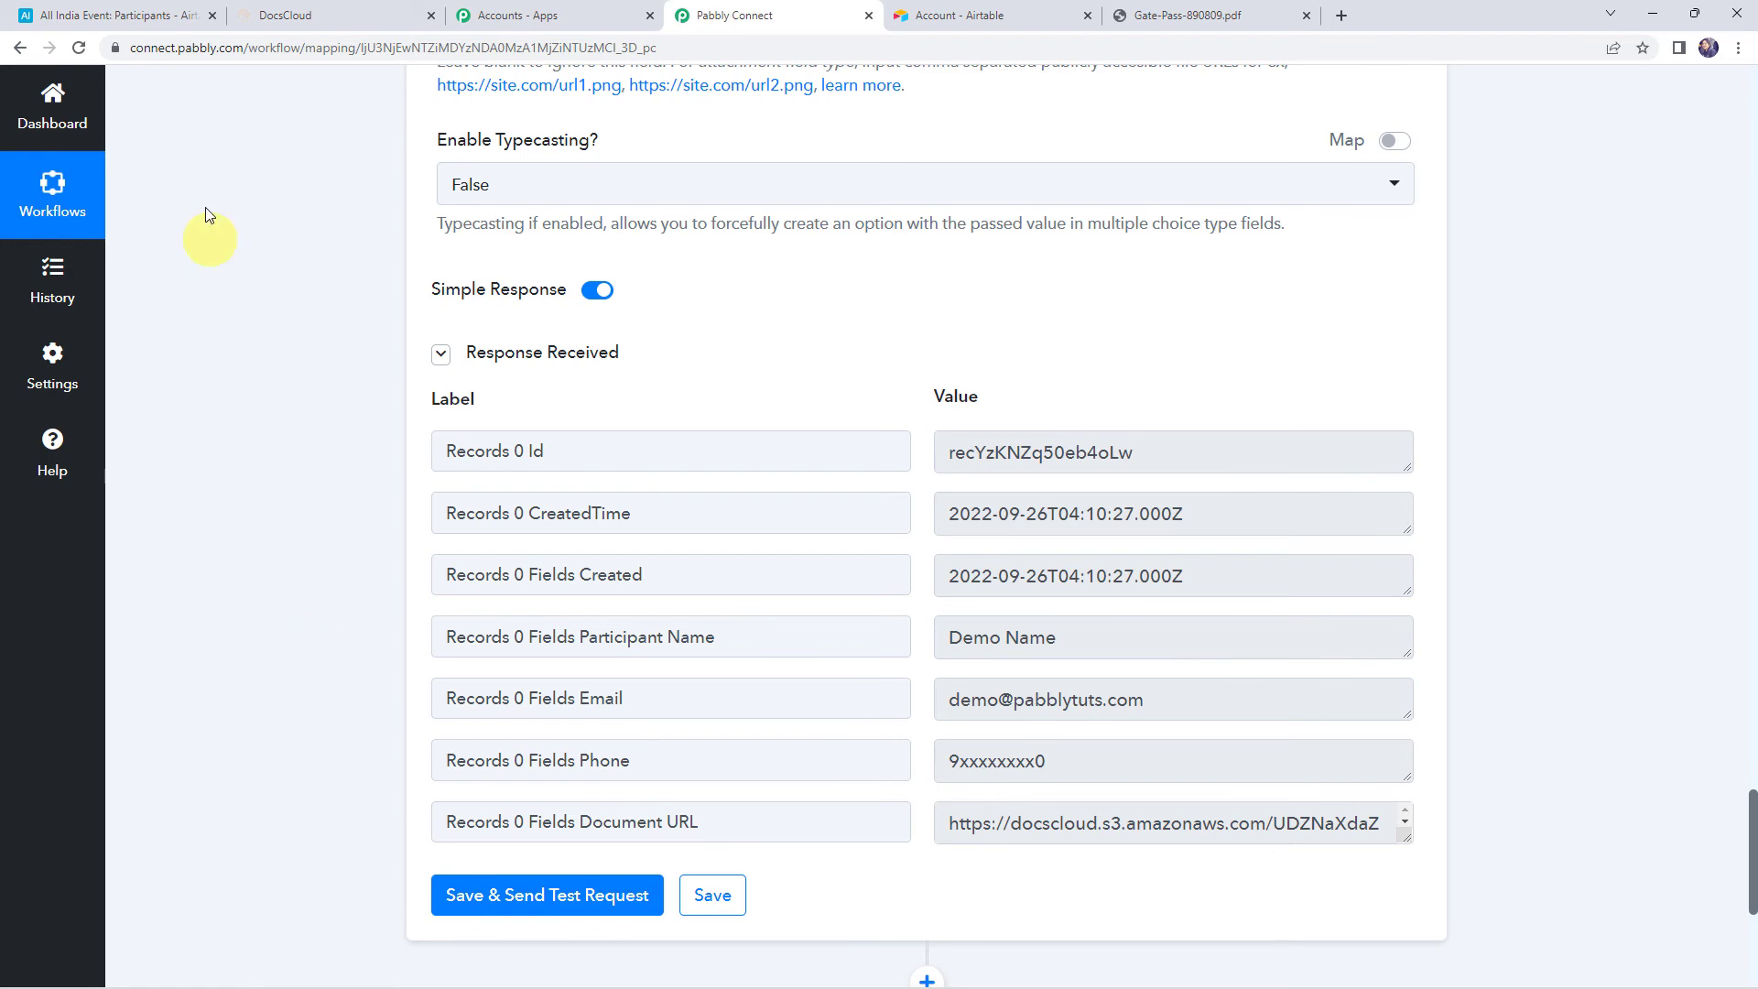
pyautogui.click(119, 16)
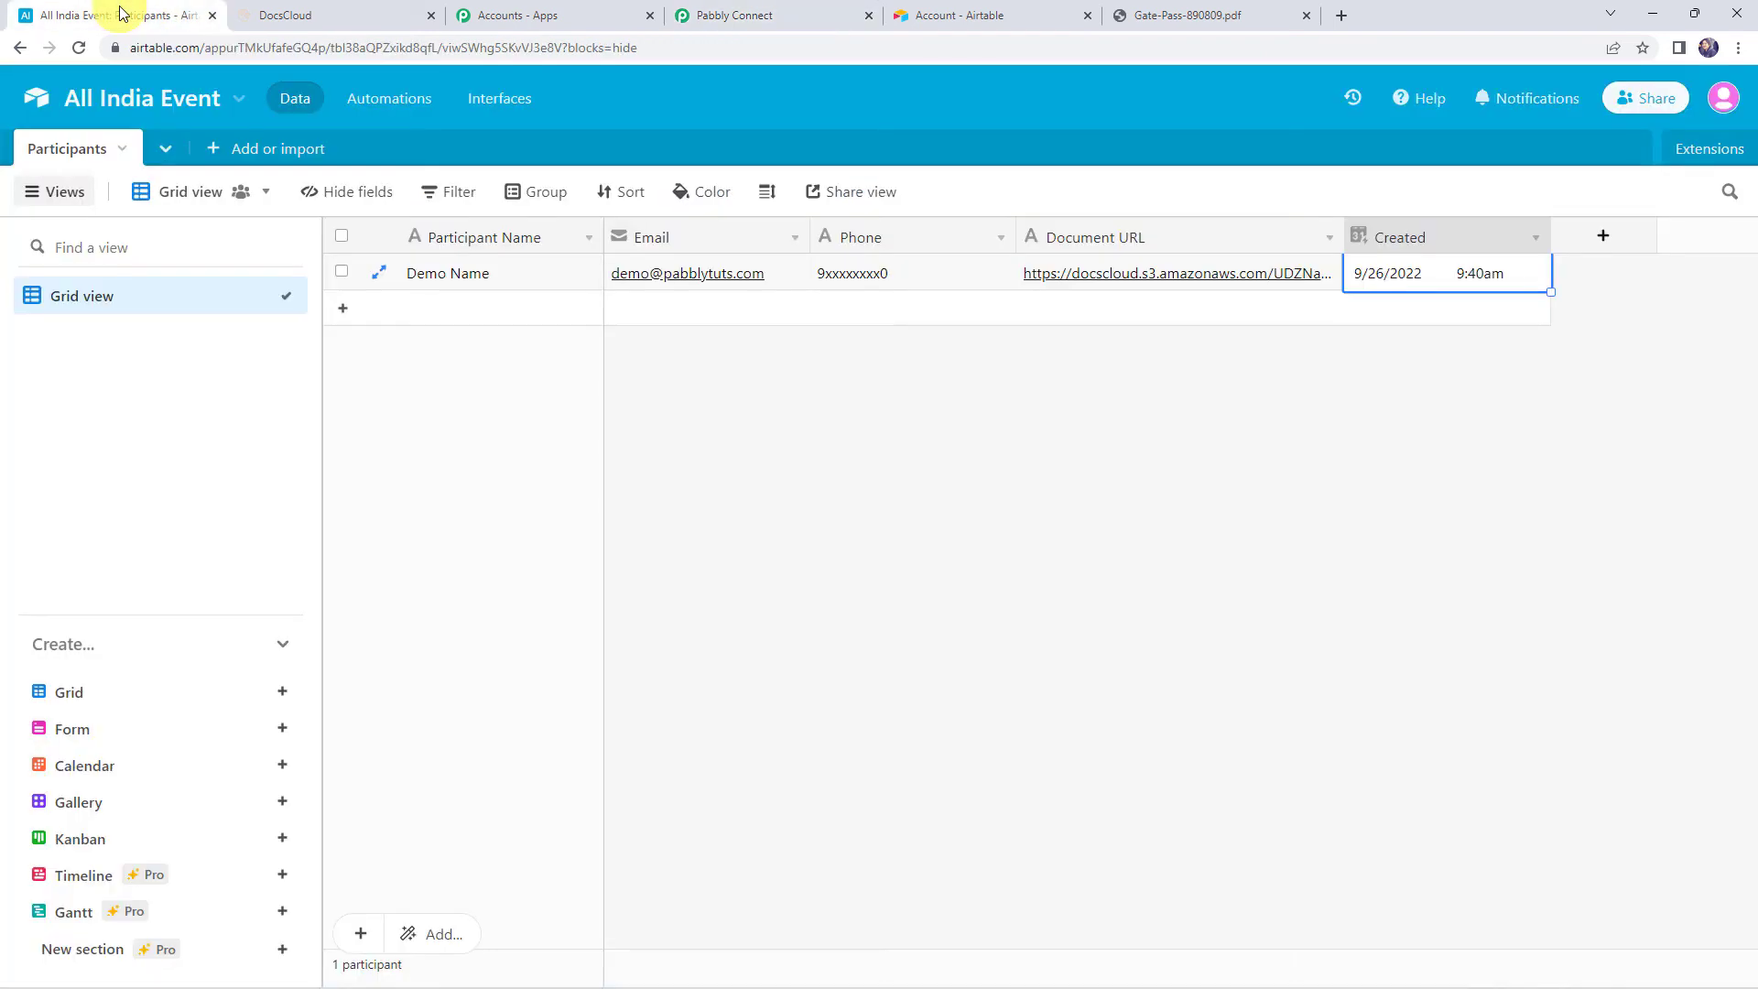
# Add an Airtable record for 'Dummy Participant' with an email address and phone number
pyautogui.click(493, 313)
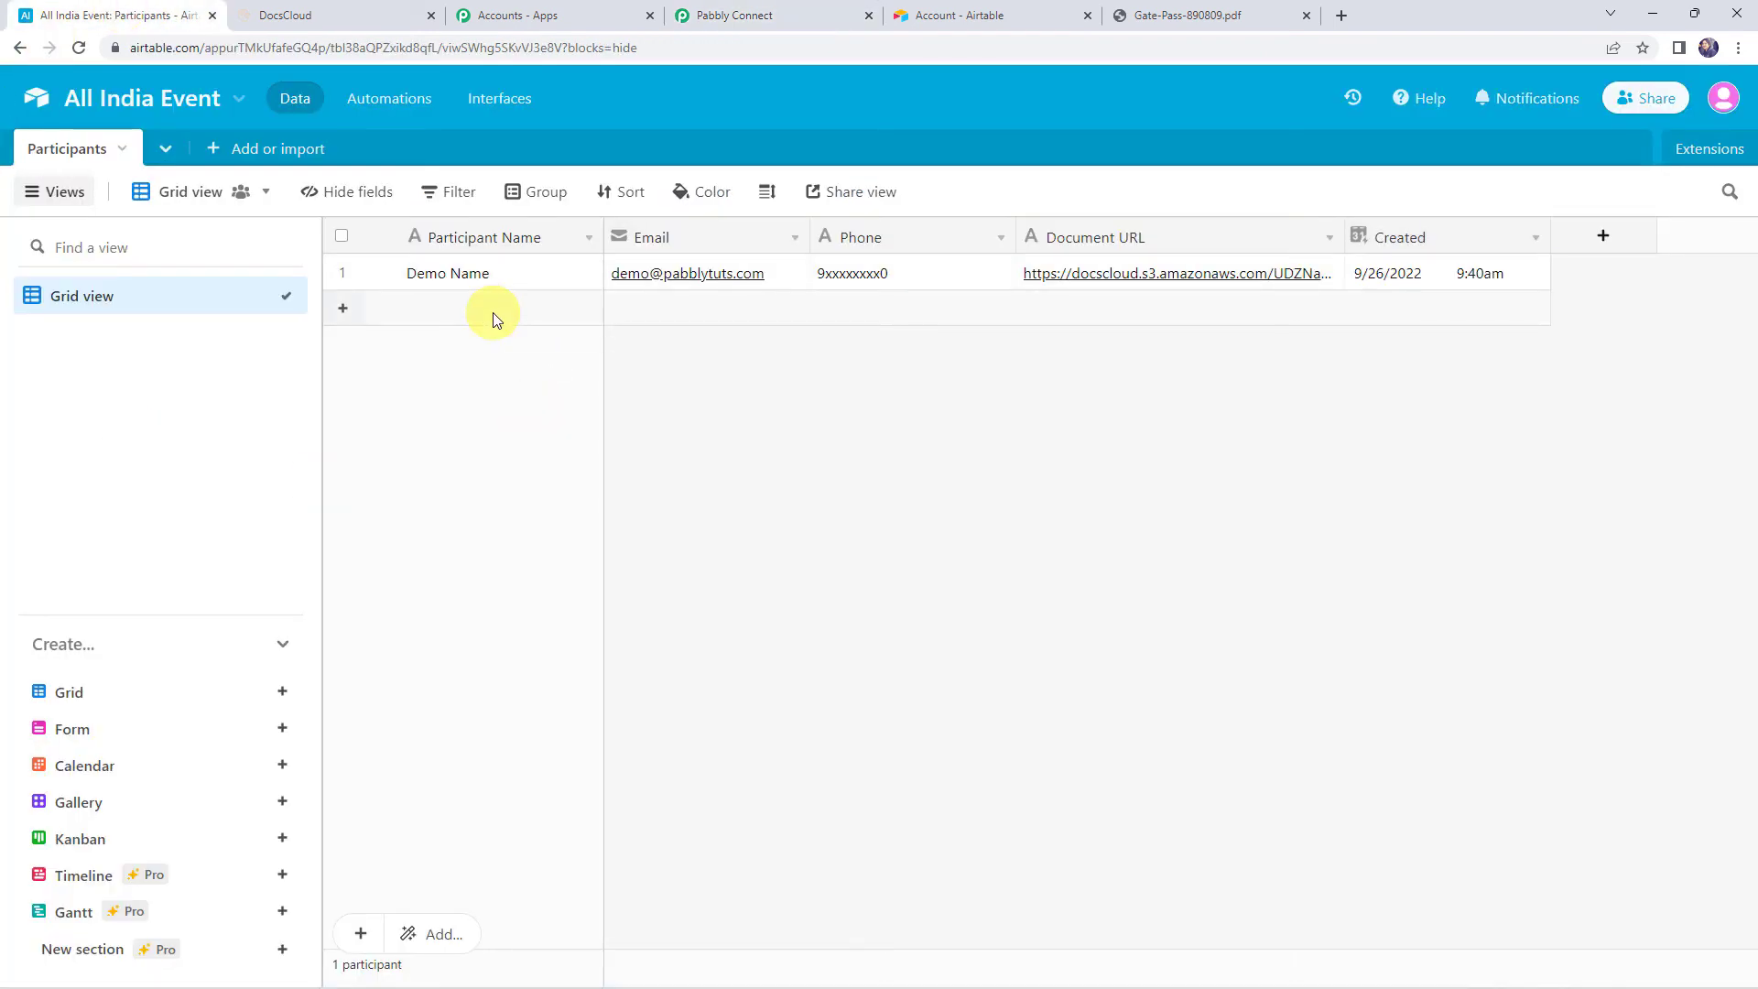
pyautogui.click(492, 316)
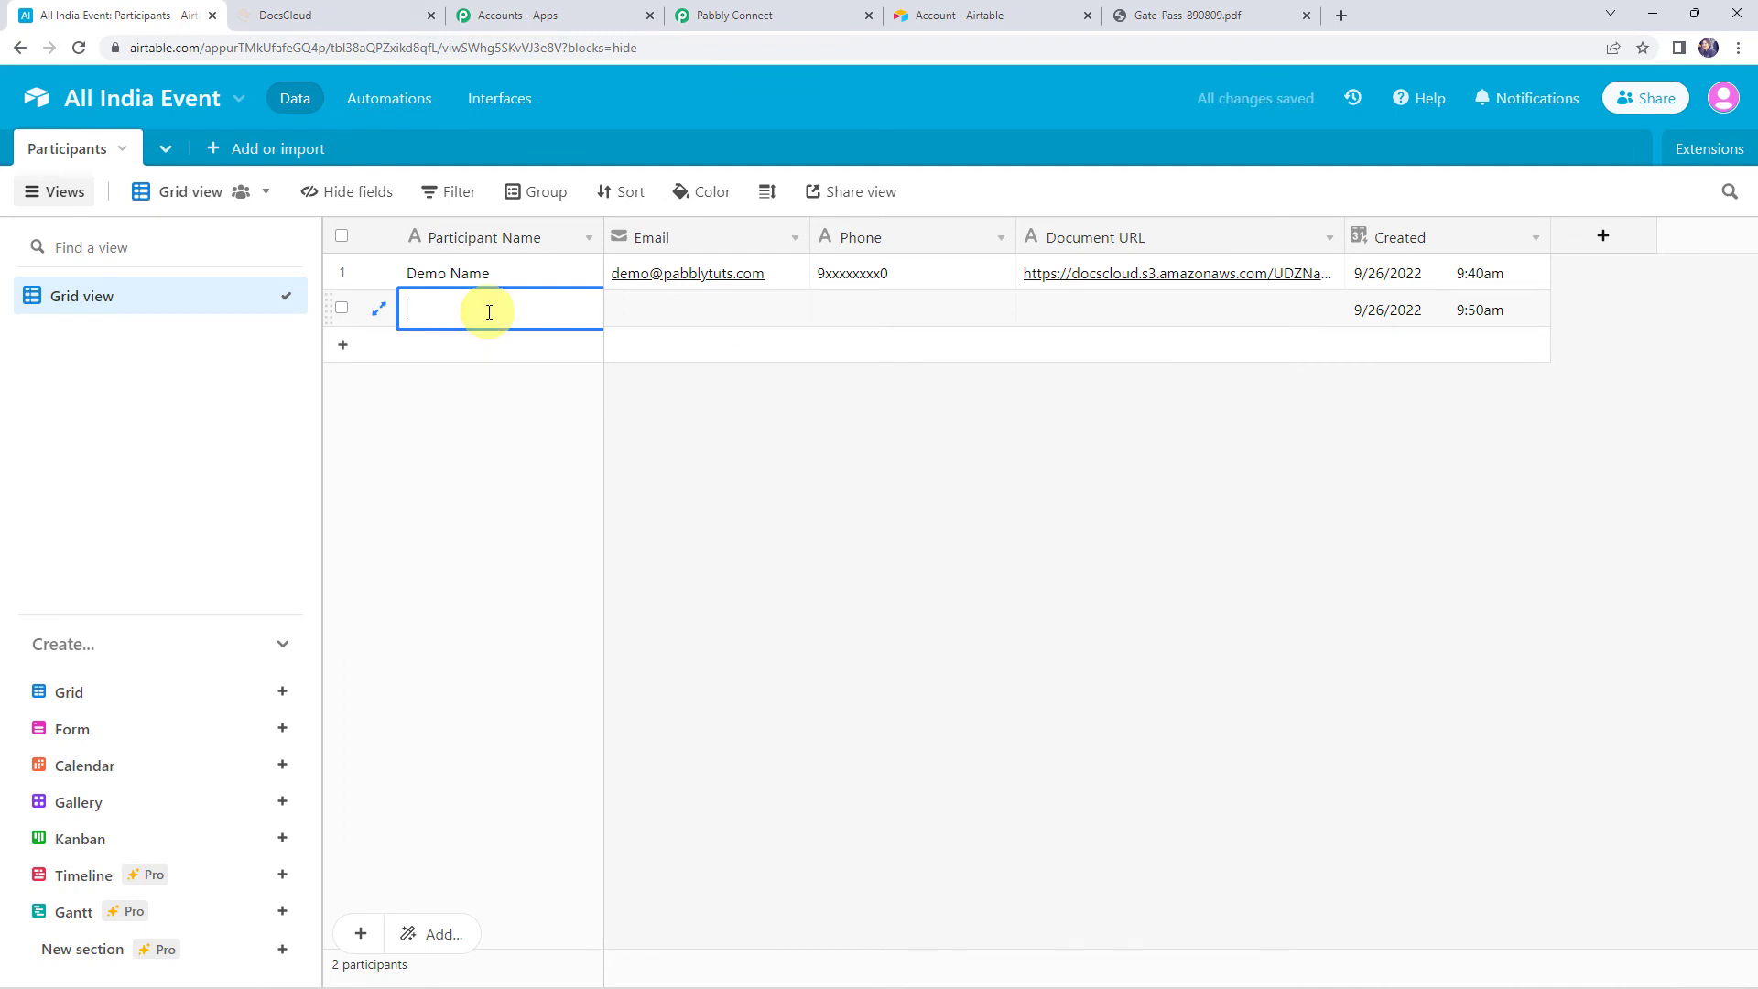
pyautogui.write('Dummy Participant')
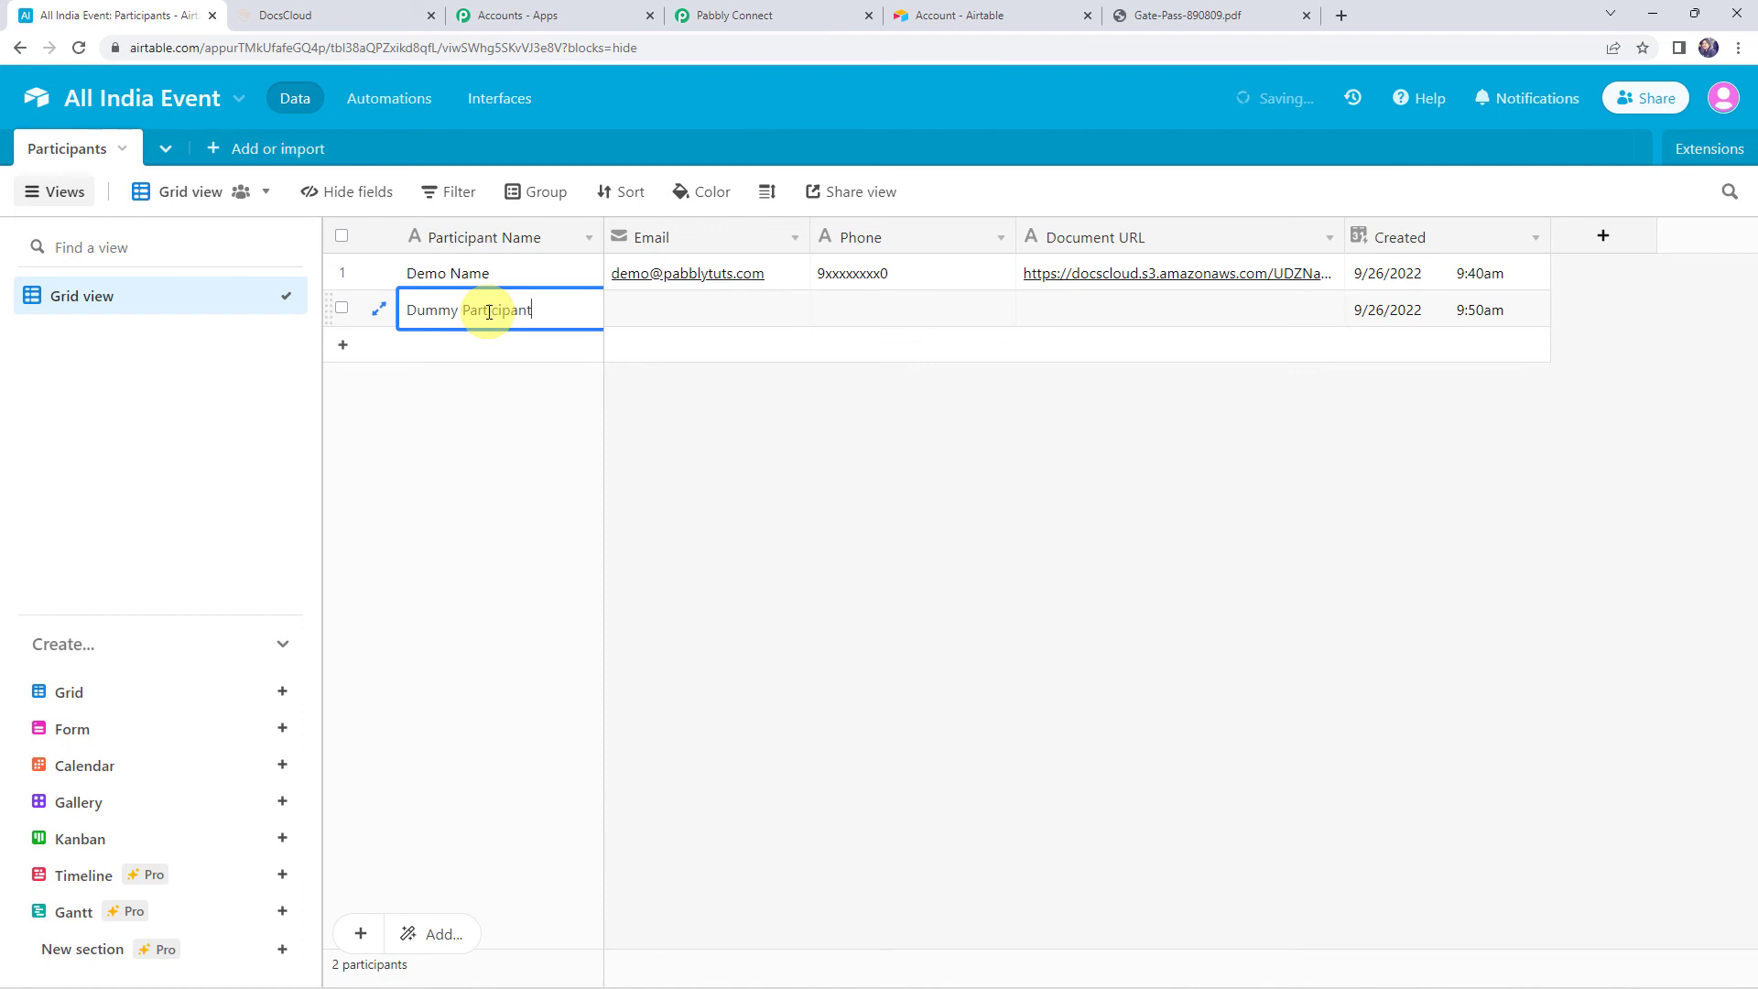
pyautogui.press('Tab')
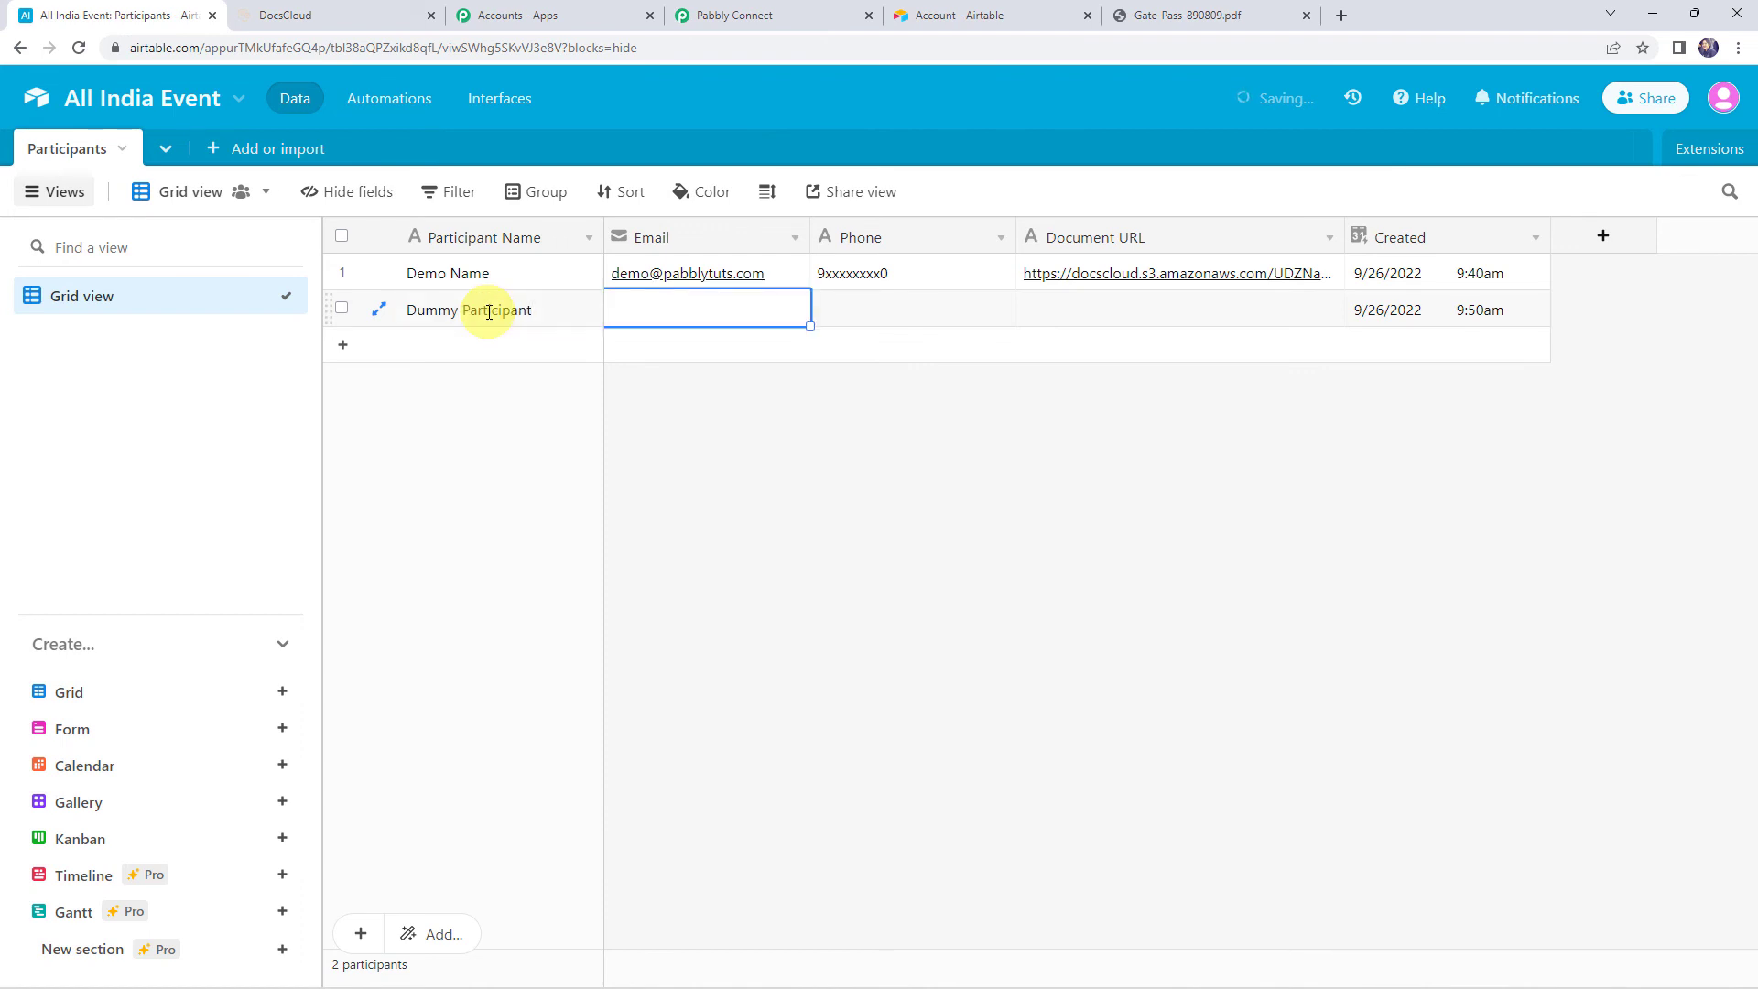
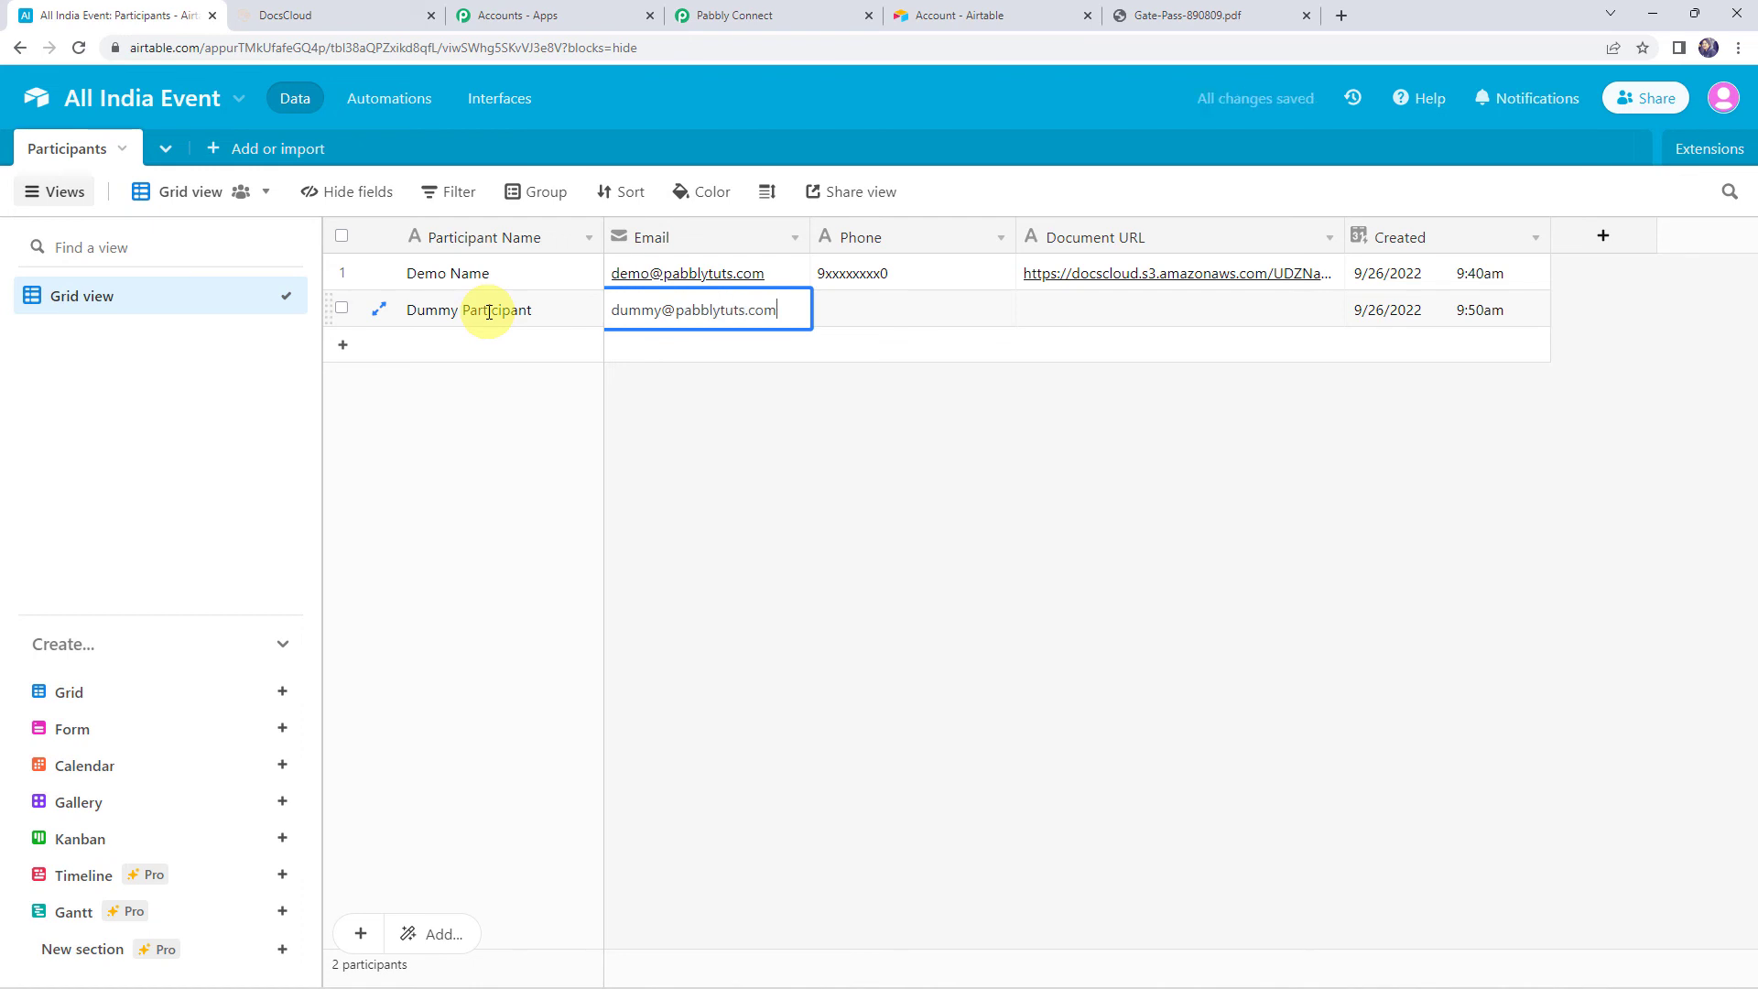
pyautogui.press('Tab')
pyautogui.write('8')
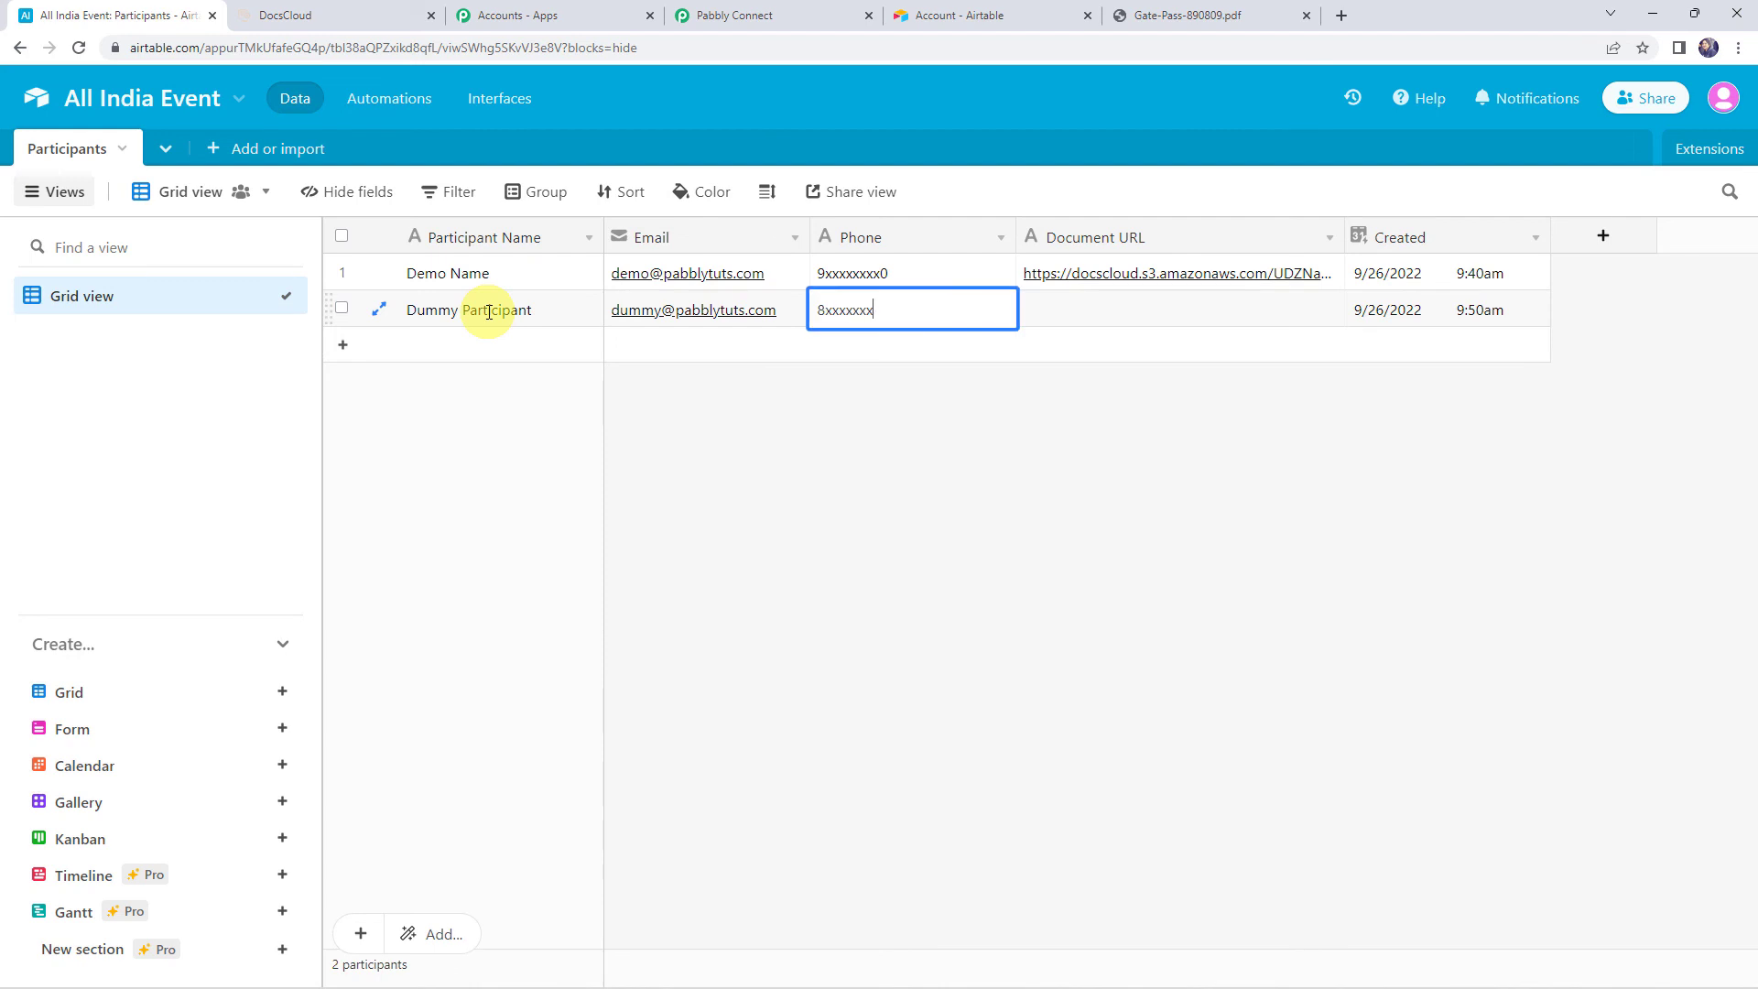
pyautogui.press('Tab')
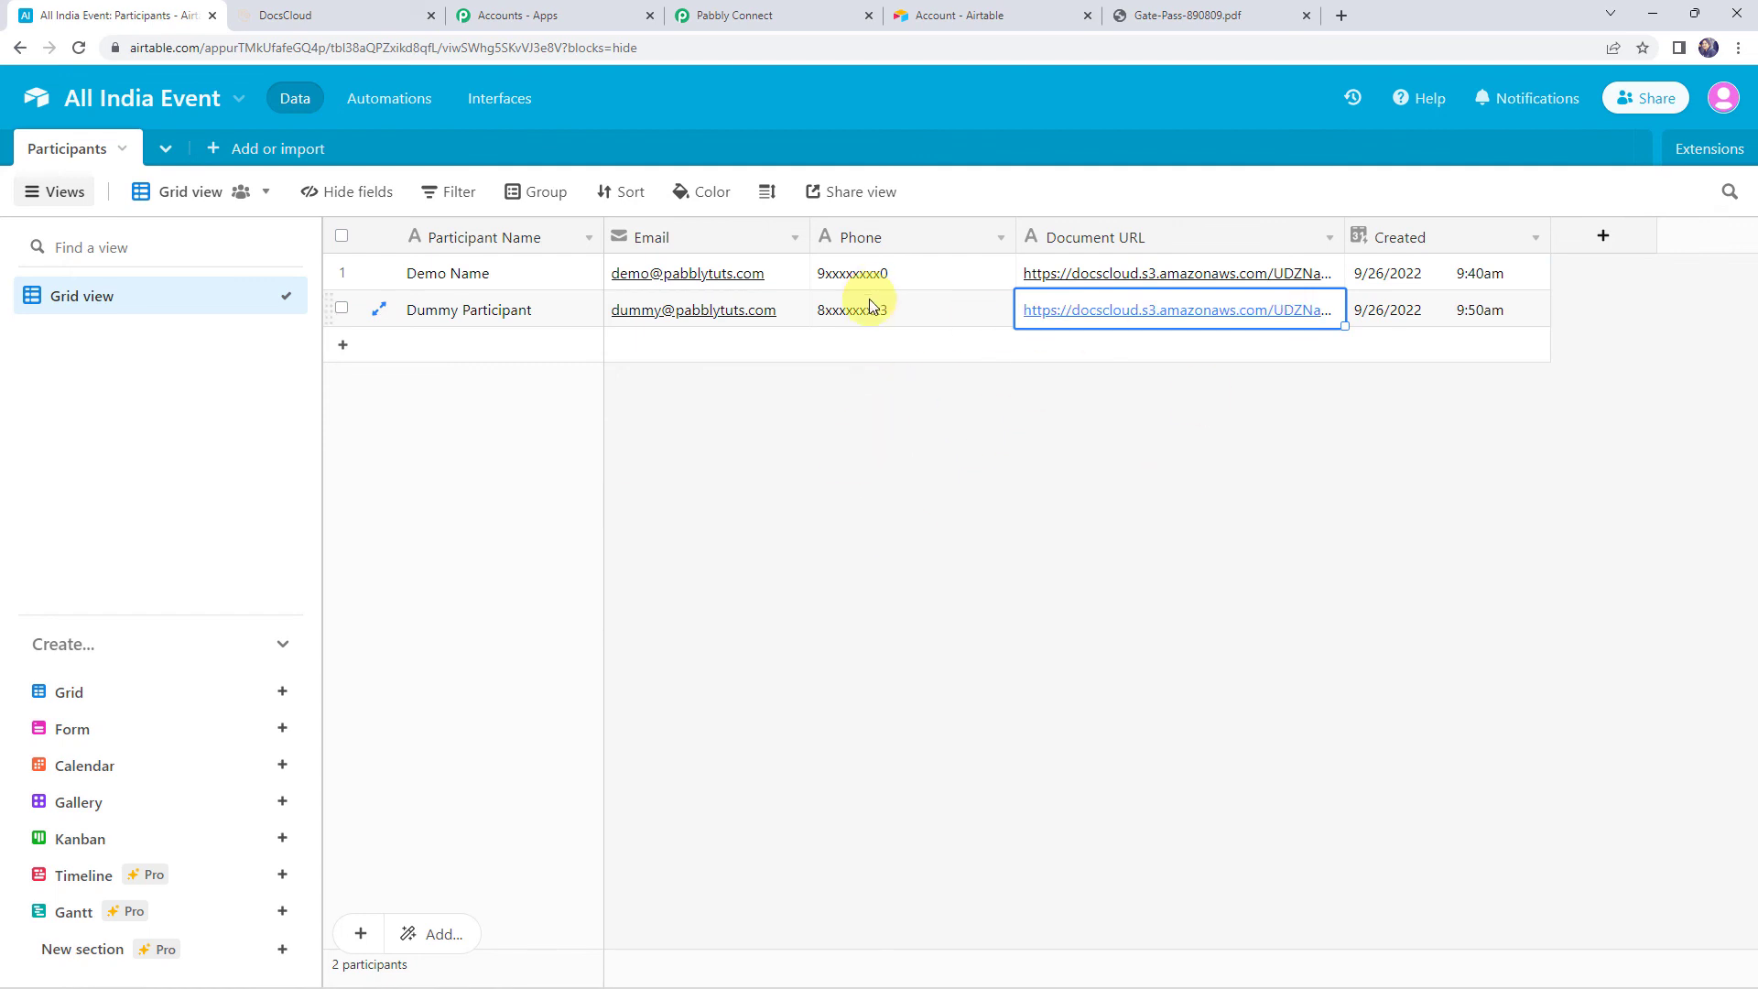
# Open the row 2 Gate-Pass-937352.pdf link and highlight 'Dummy Participant' in the invitation
pyautogui.click(1109, 312)
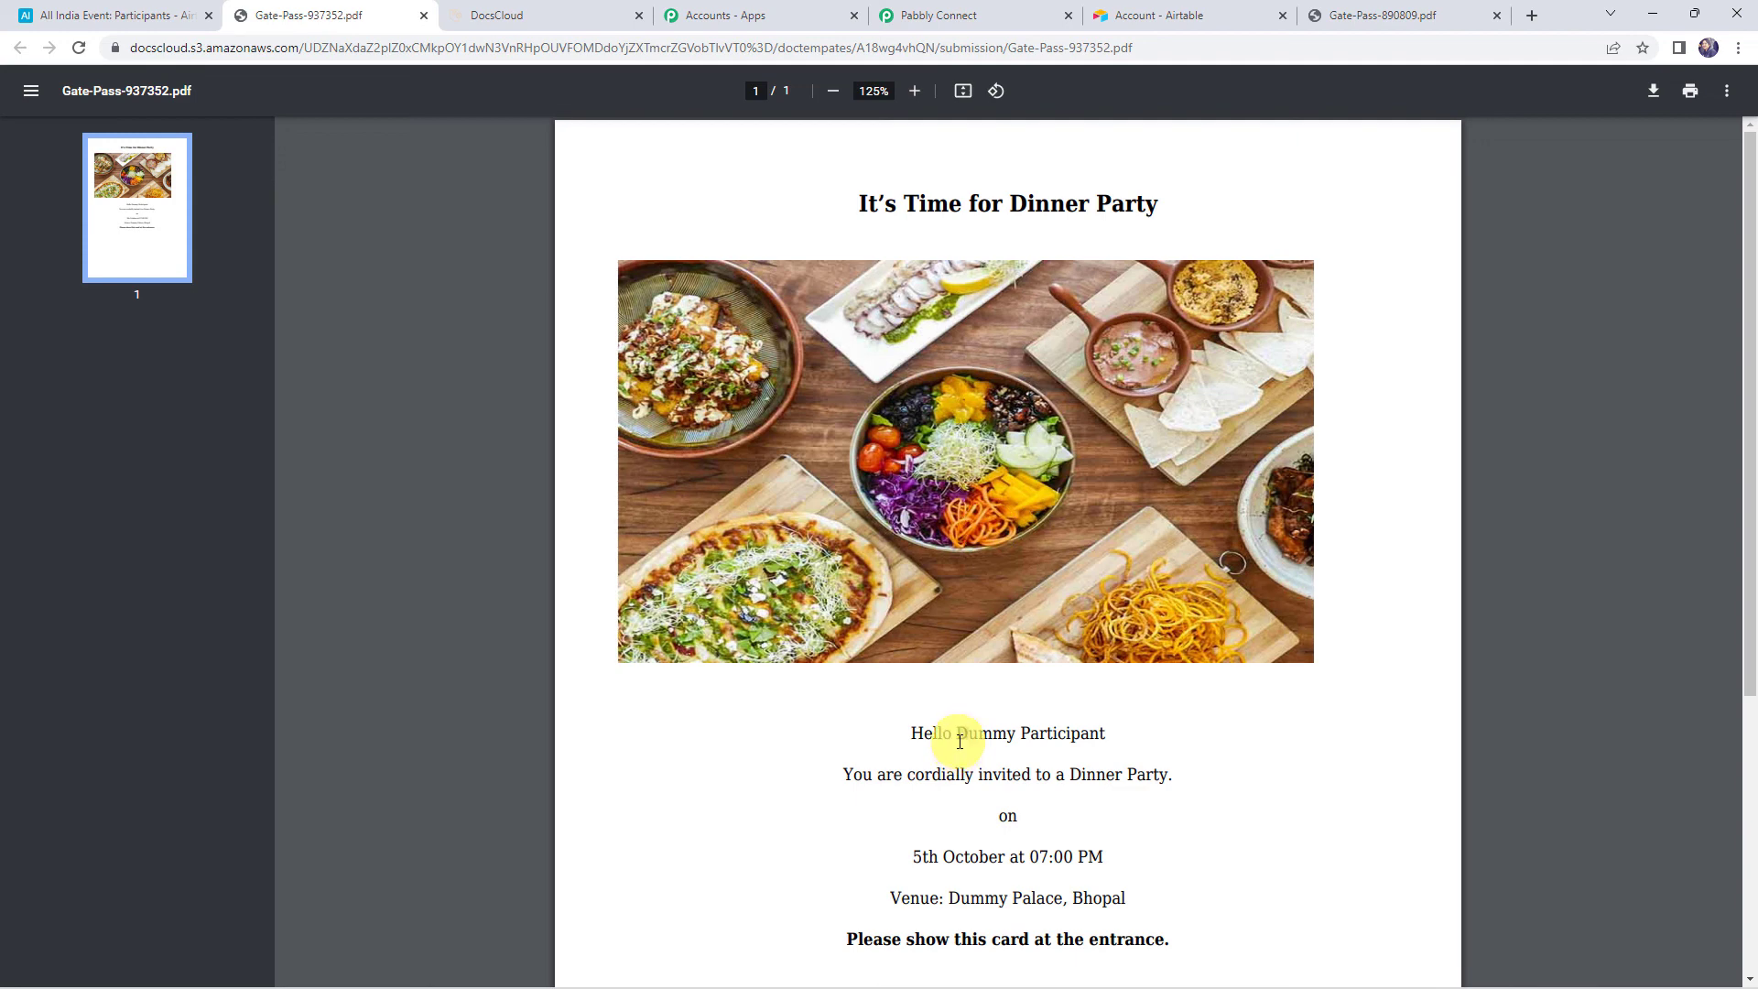
pyautogui.moveTo(955, 733); pyautogui.dragTo(1133, 752)
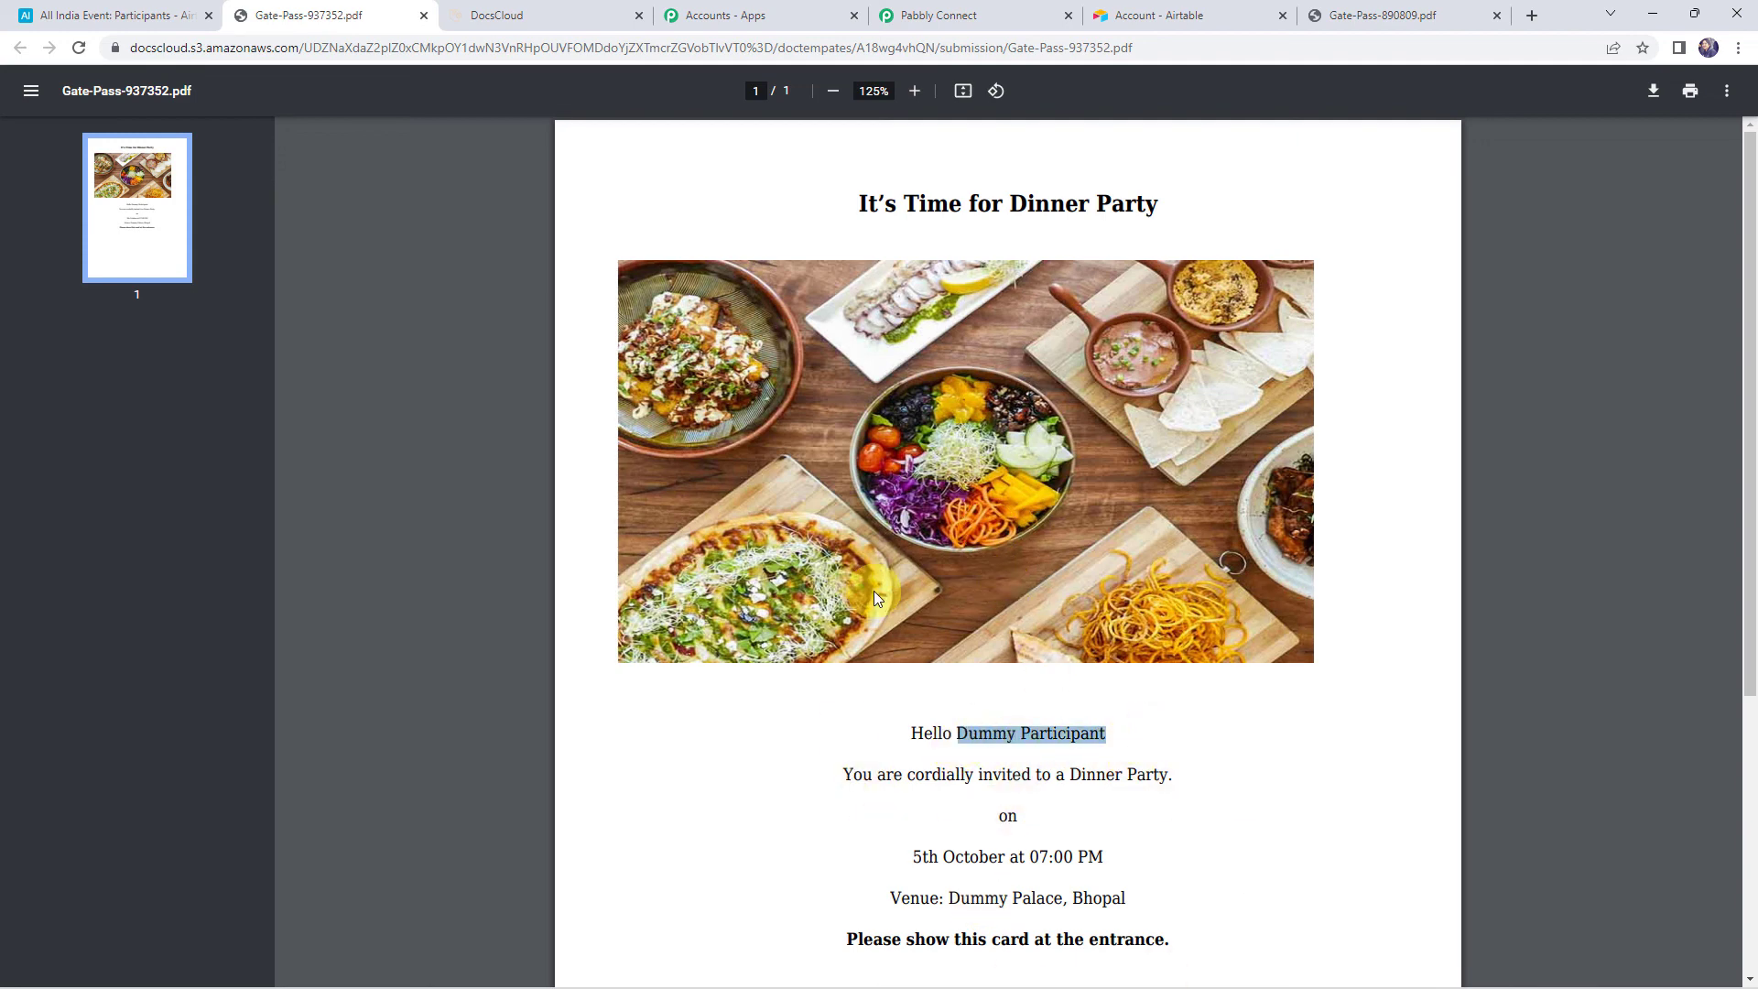
pyautogui.click(930, 11)
# Collapse the DocsCloud Generate Document step and the Airtable New Record in View trigger
pyautogui.click(283, 486)
pyautogui.scroll(15, 283, 483)
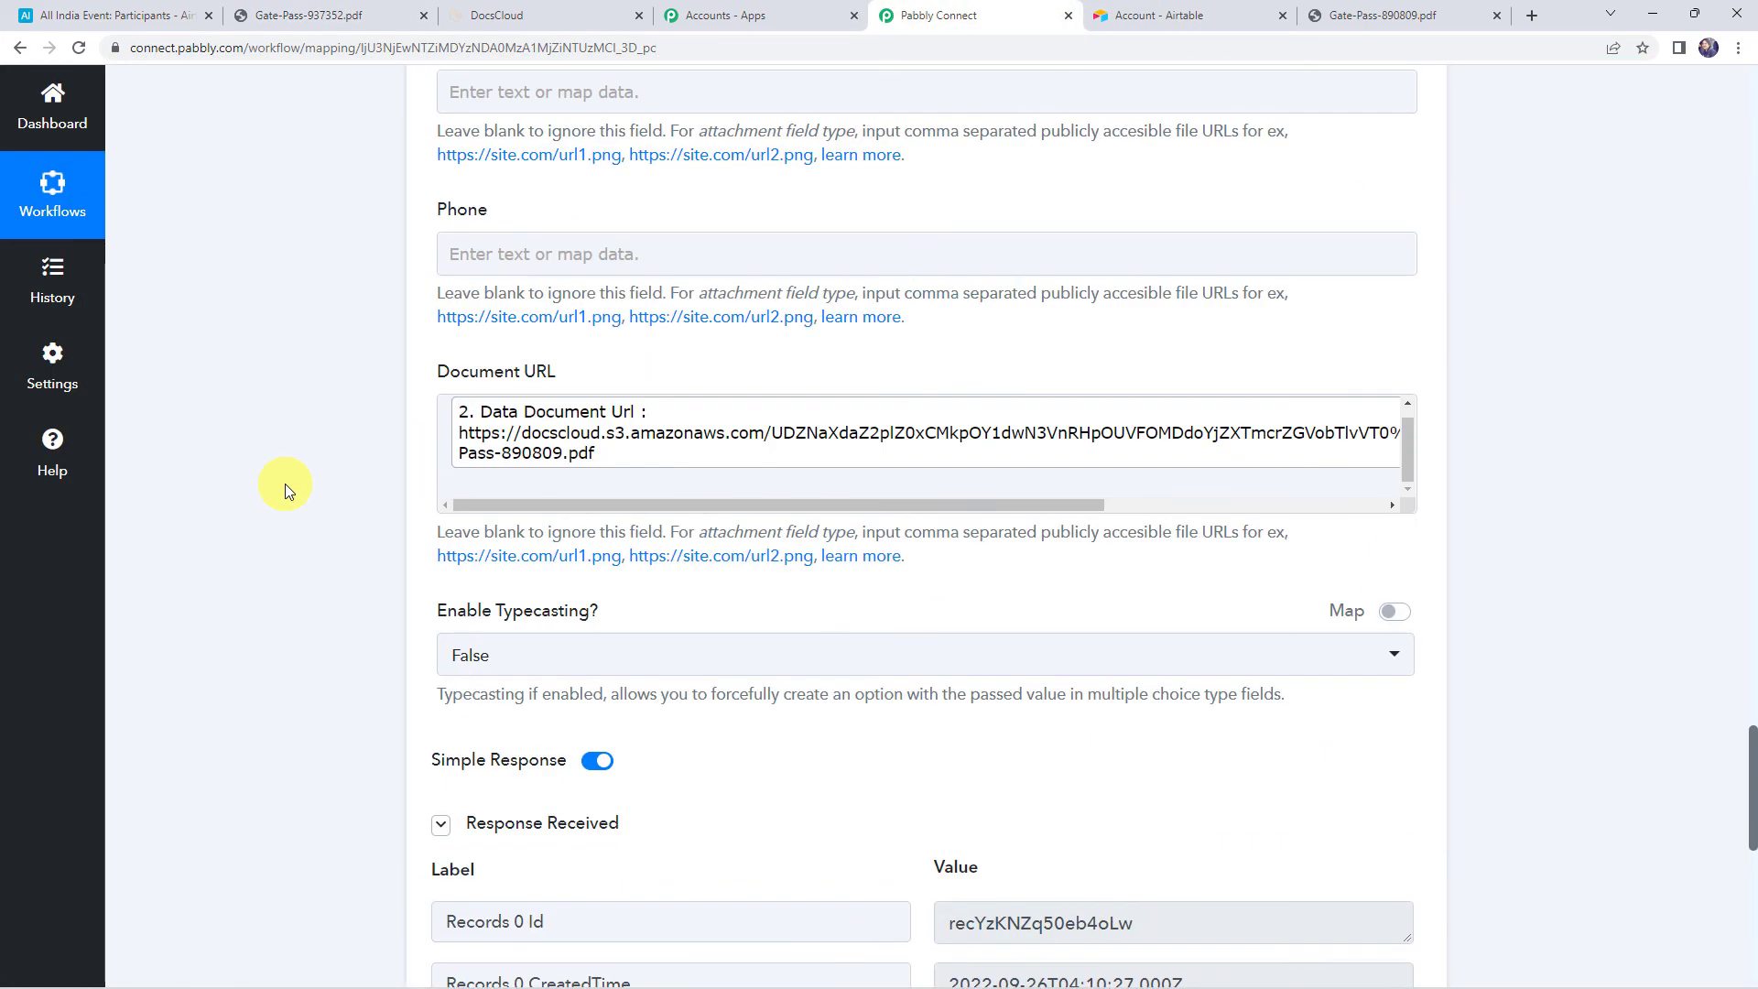
pyautogui.scroll(10, 714, 463)
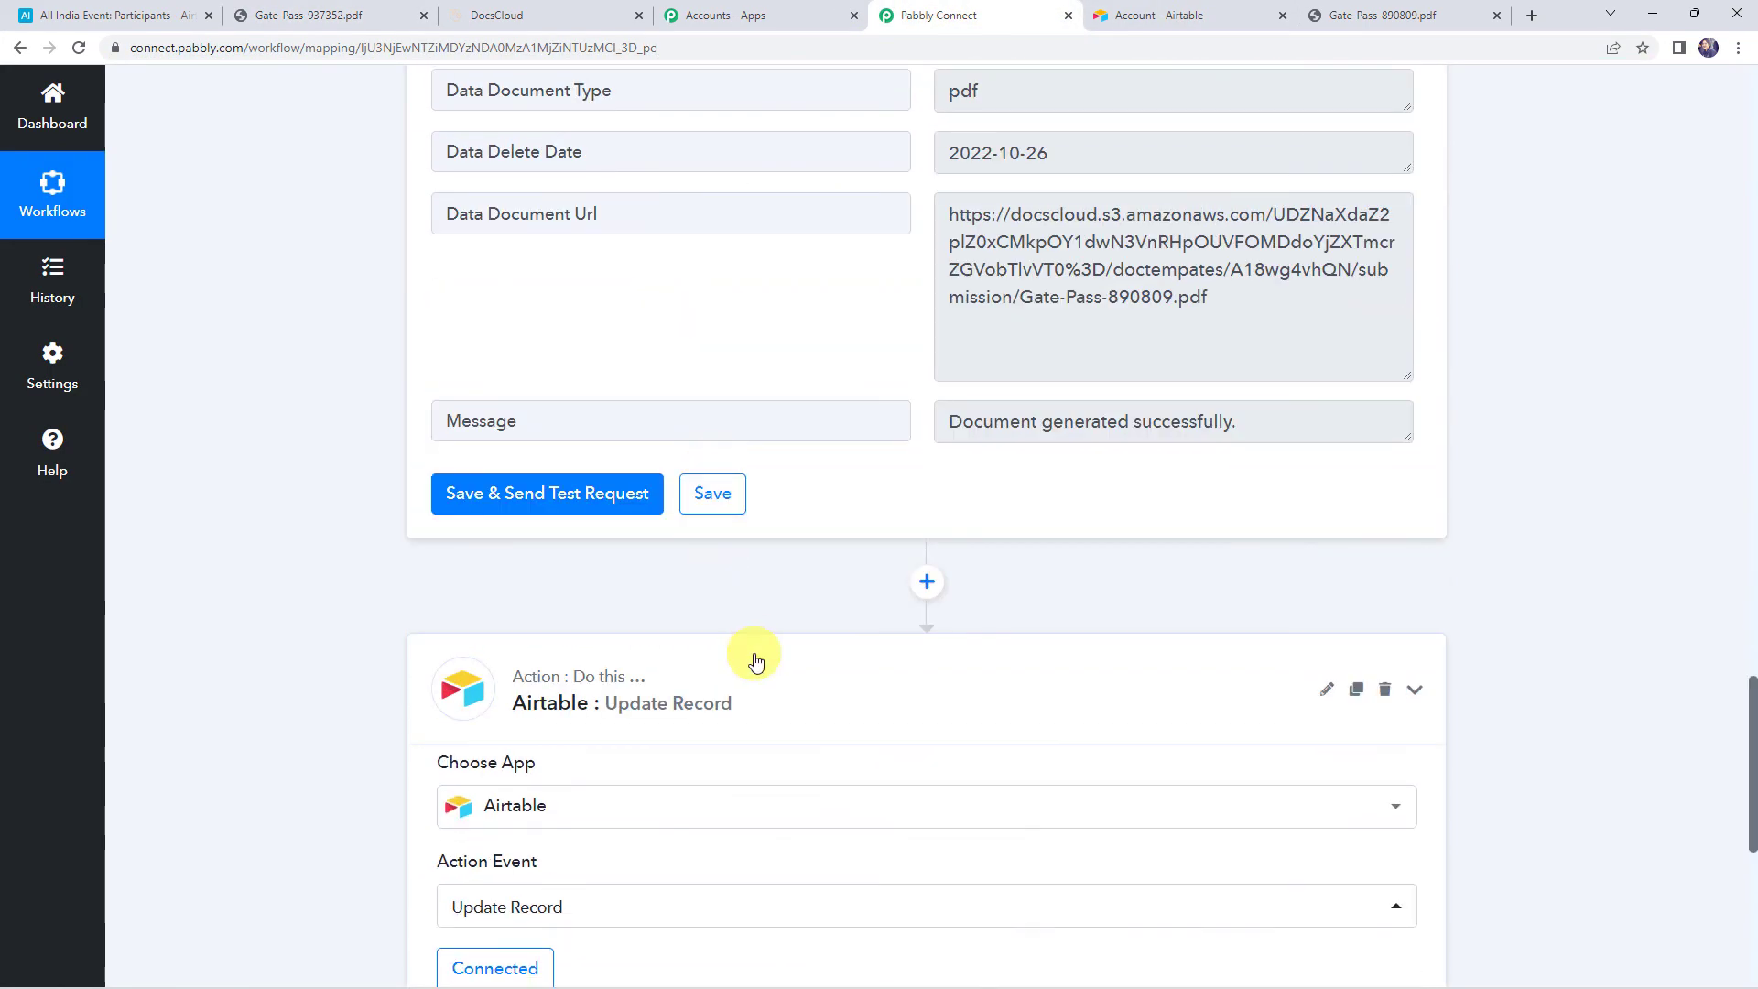
pyautogui.scroll(6, 756, 659)
pyautogui.scroll(12, 756, 659)
pyautogui.scroll(-5, 757, 678)
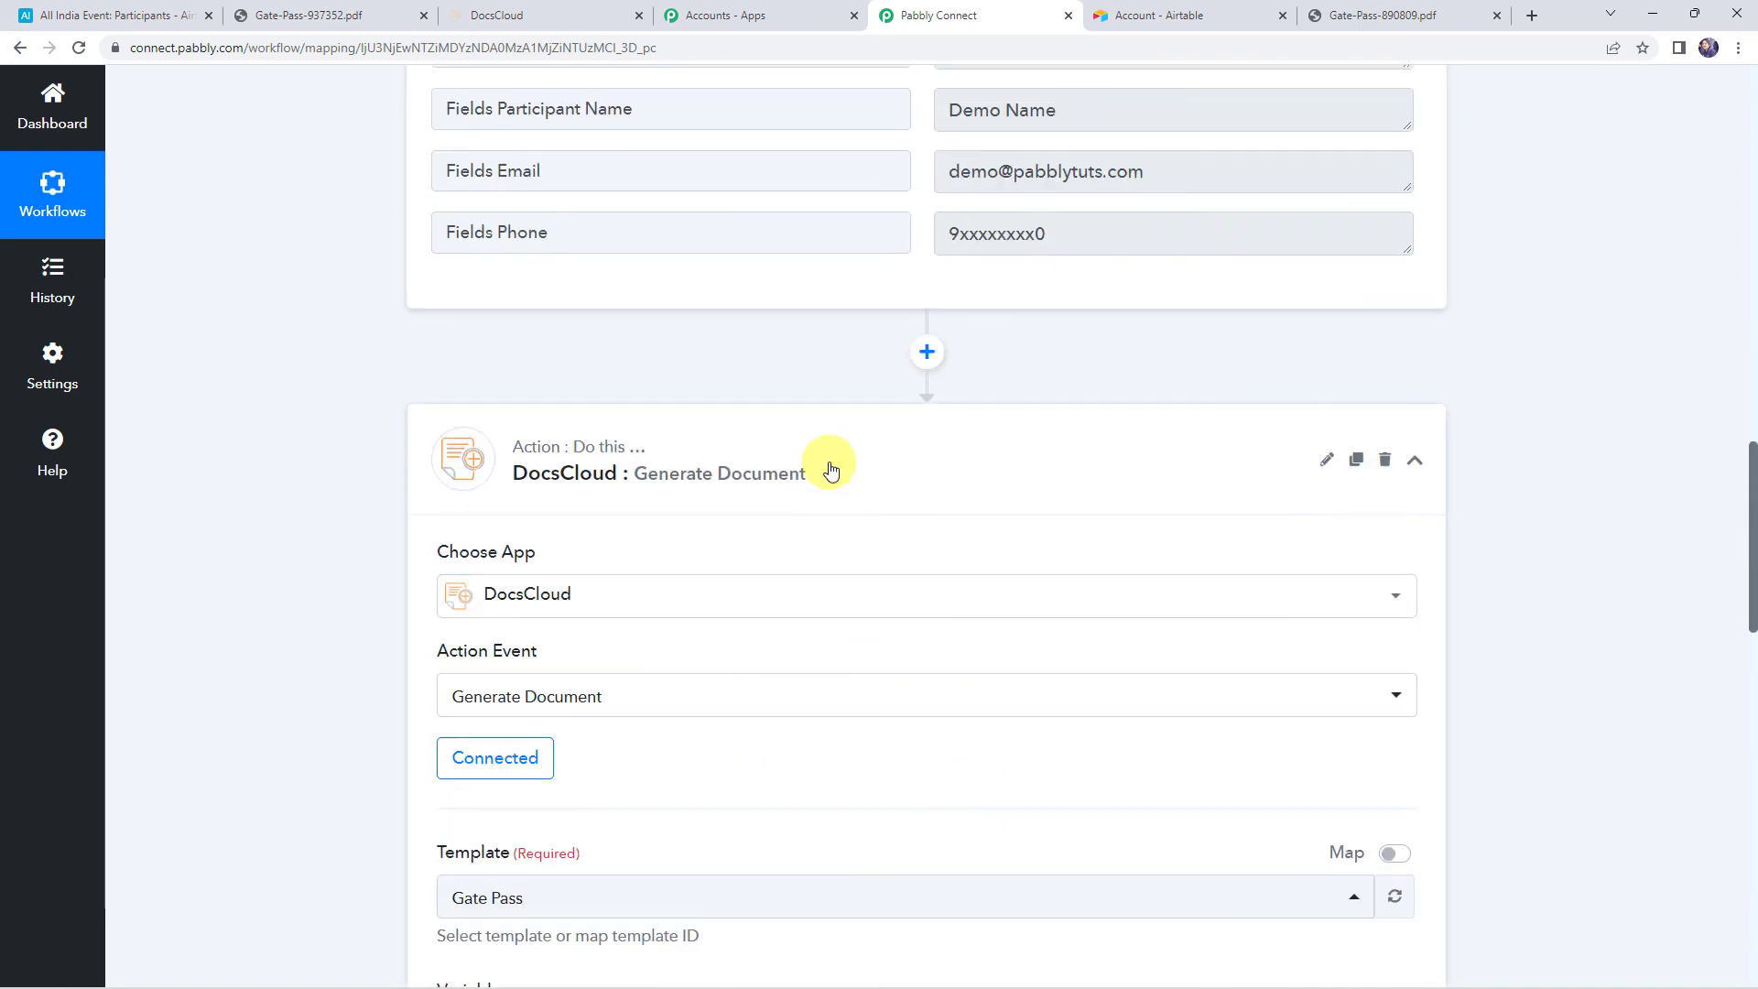
pyautogui.click(832, 467)
pyautogui.scroll(20, 832, 467)
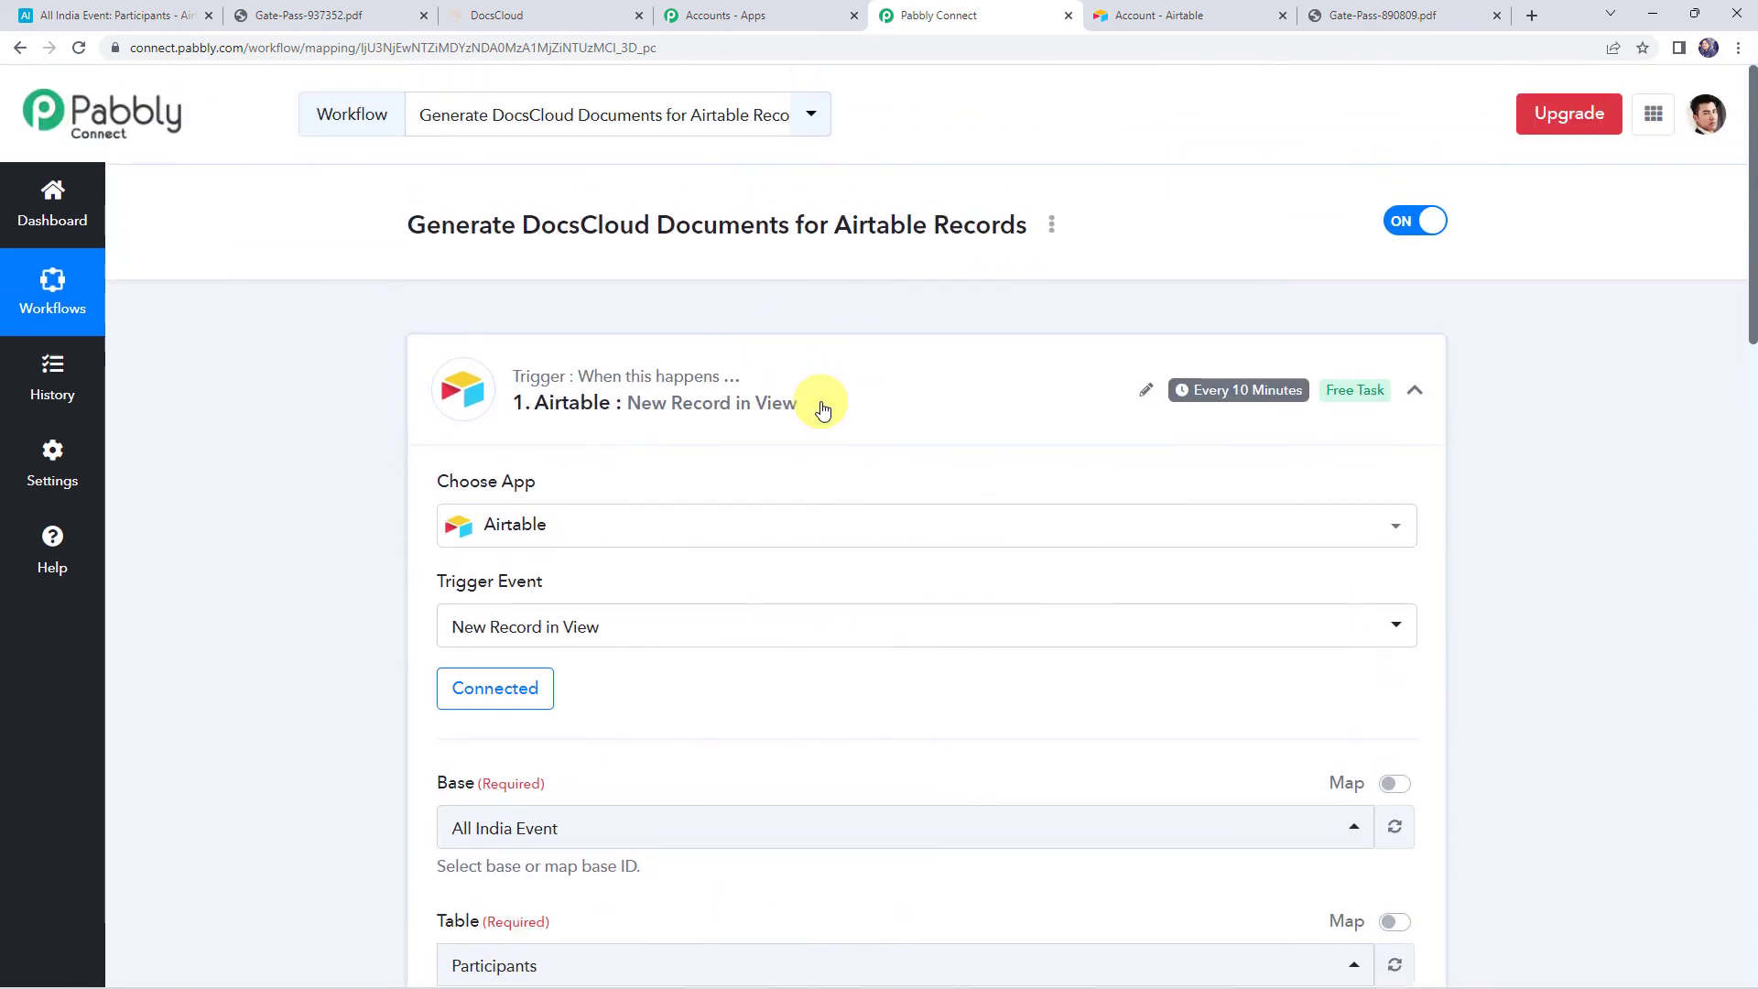
pyautogui.click(822, 407)
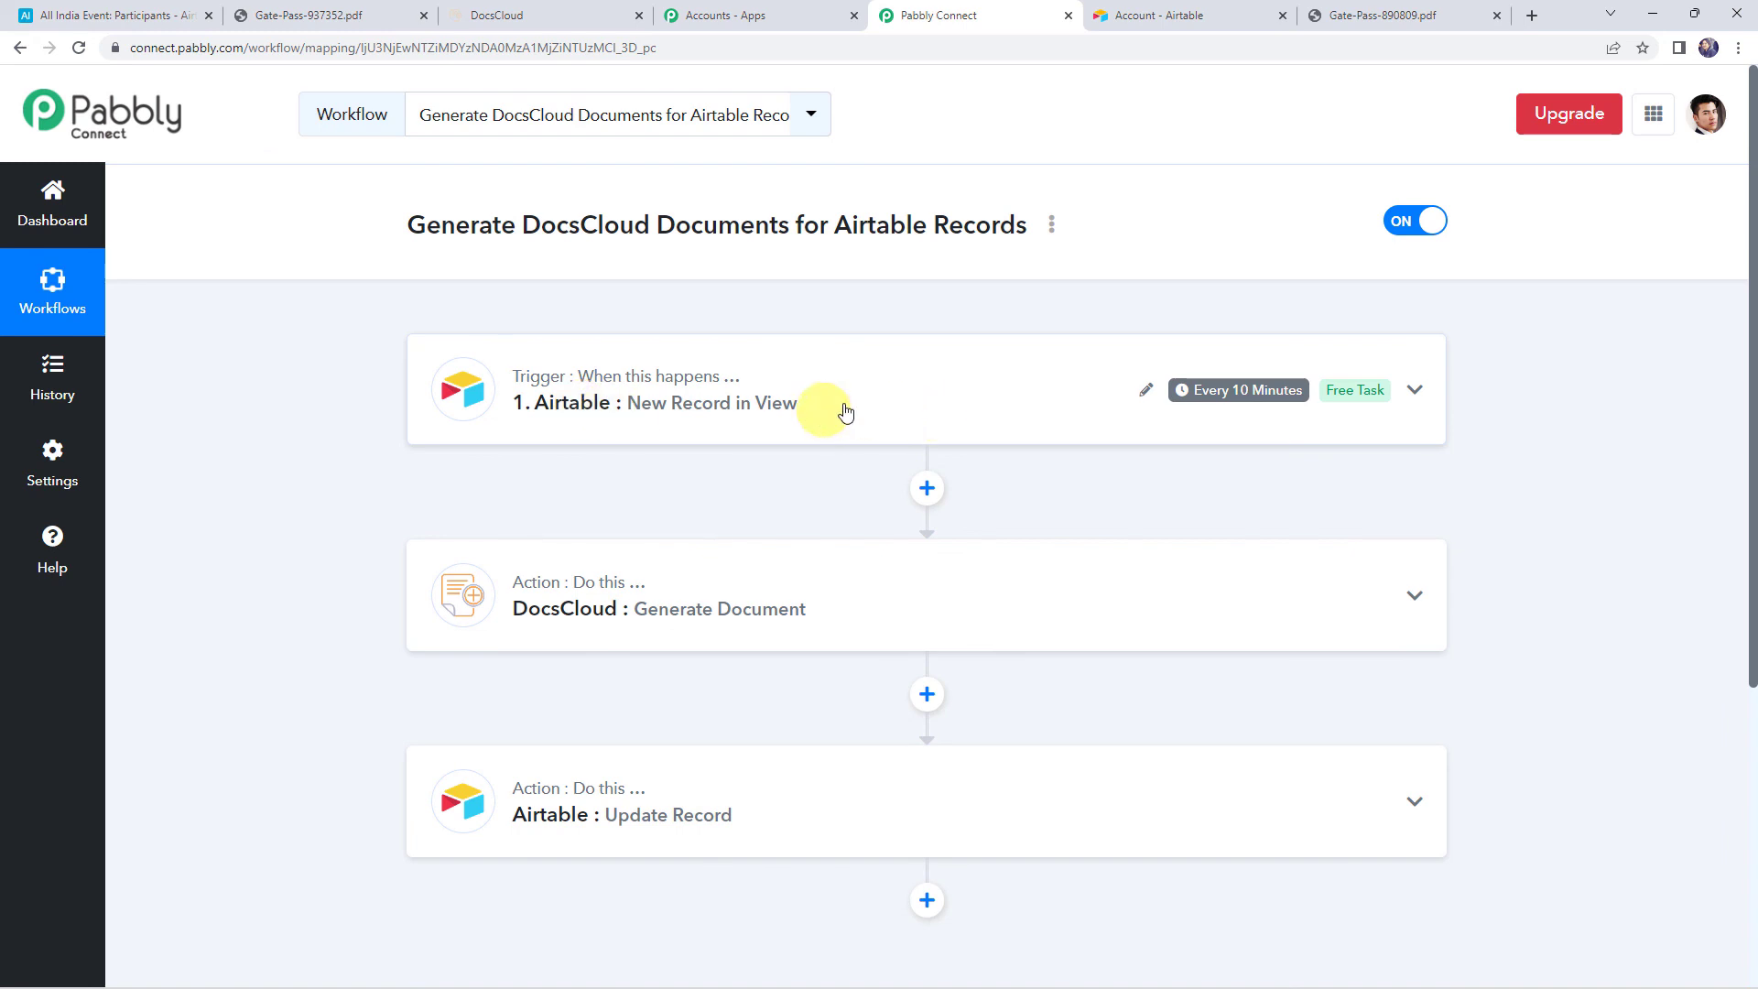